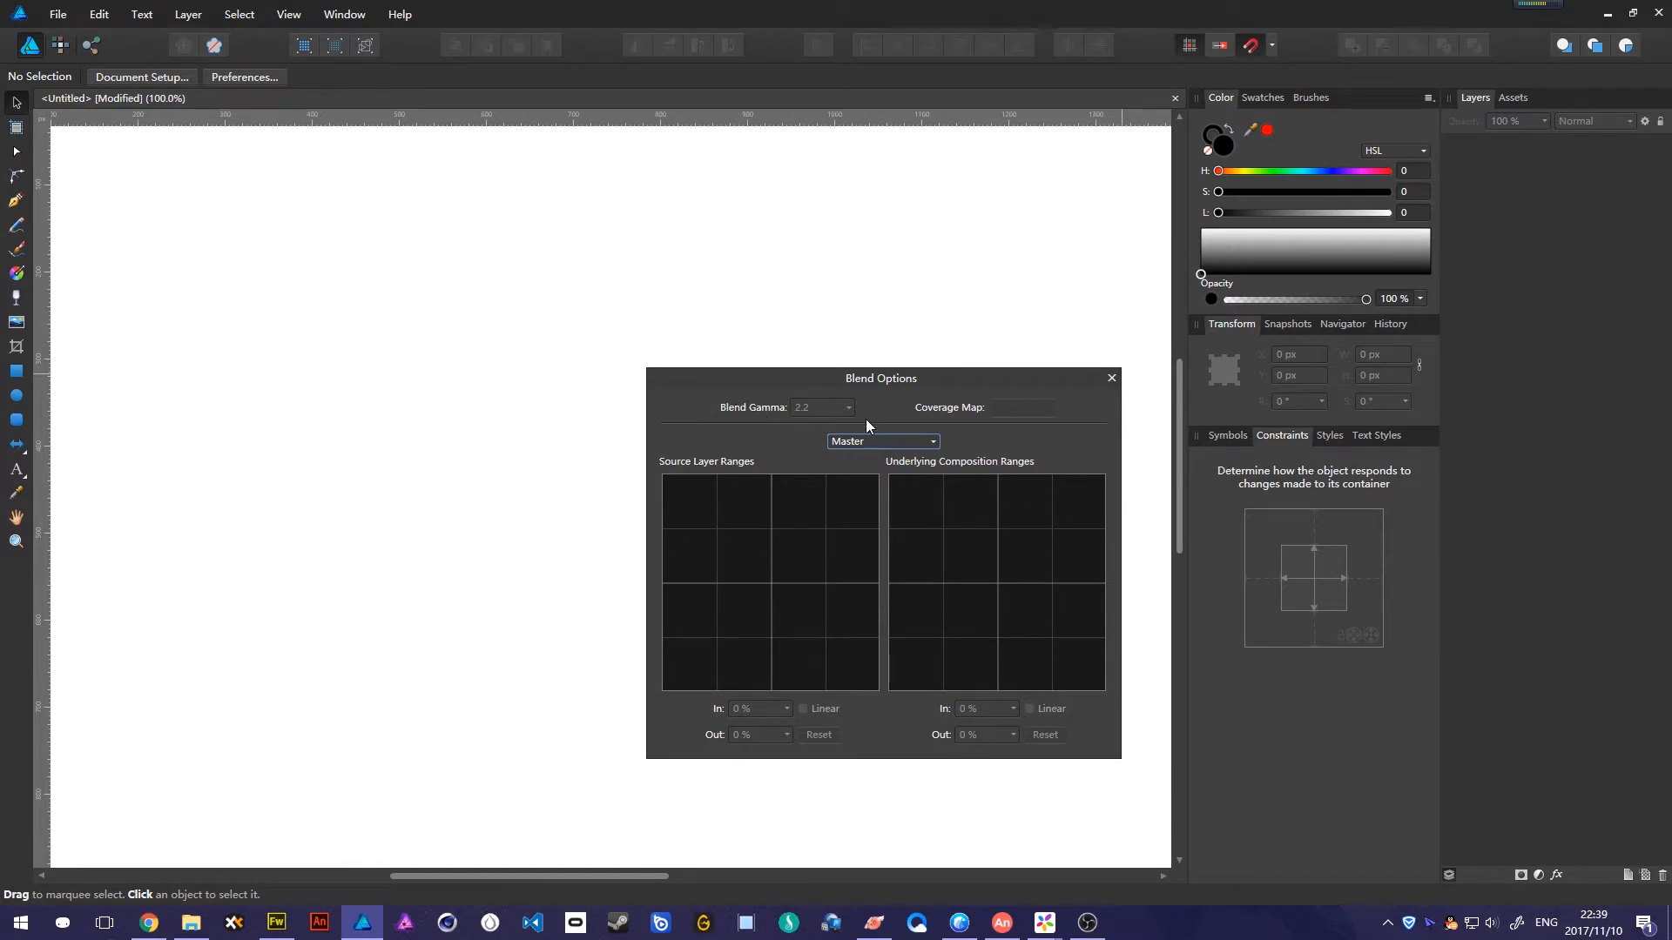
# Close the blend settings and create an art text object reading TEXT in Source Han Sans SC ExtraLight.
pyautogui.click(1112, 378)
pyautogui.moveTo(708, 345); pyautogui.dragTo(815, 457)
pyautogui.press('t')
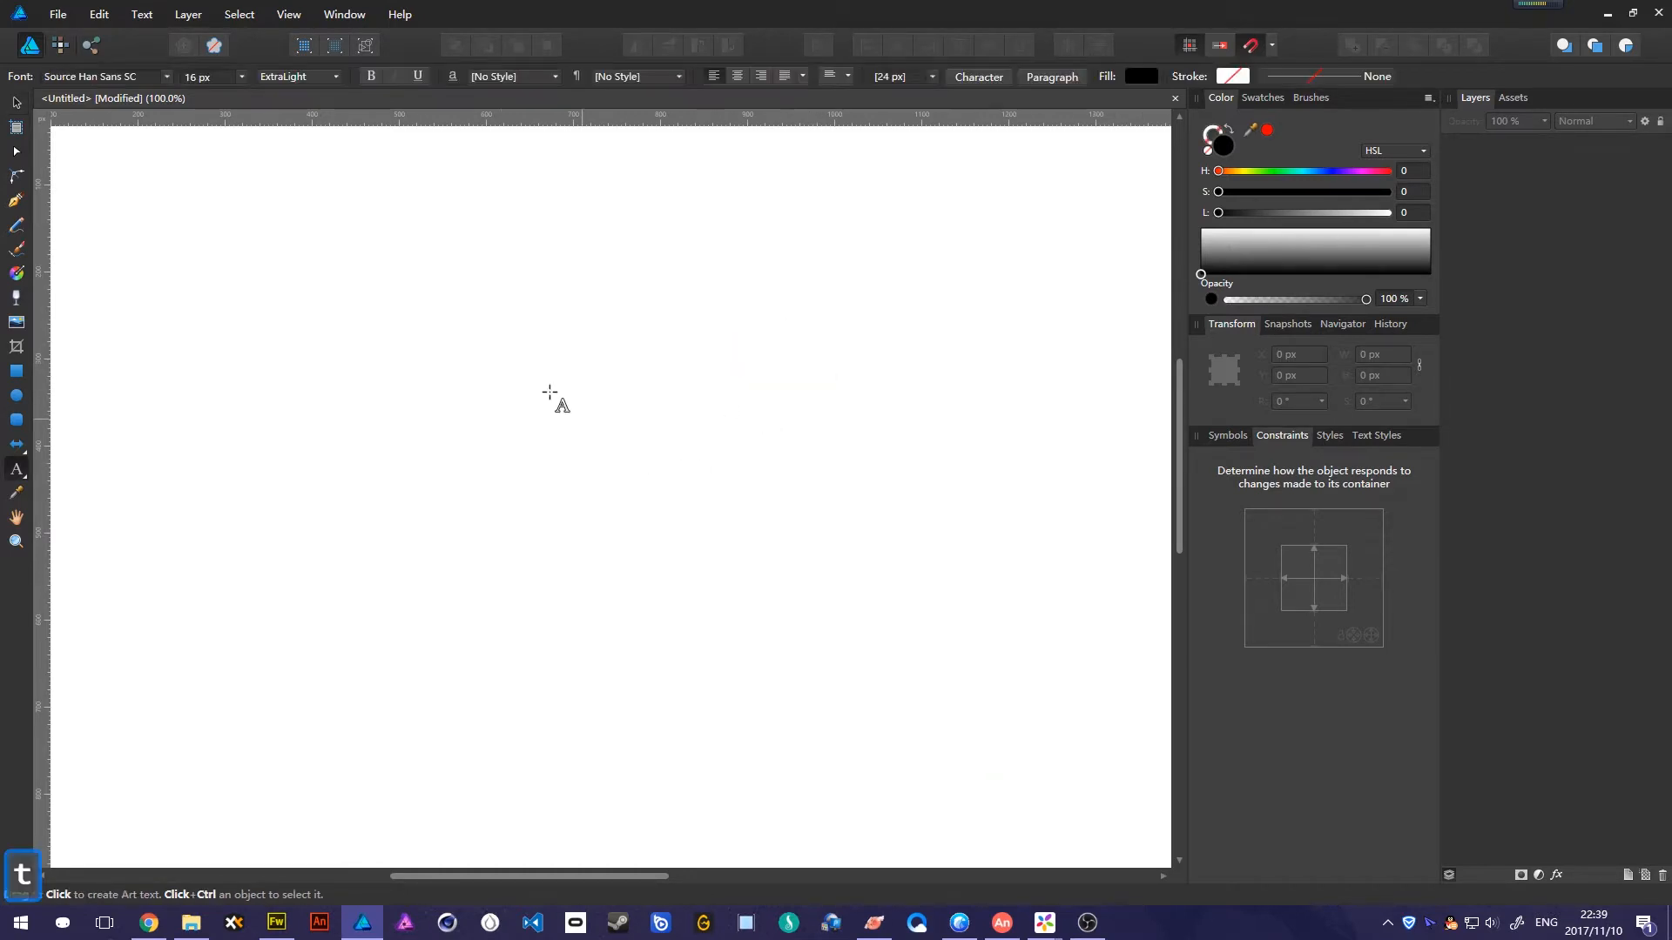
pyautogui.moveTo(507, 358); pyautogui.dragTo(657, 571)
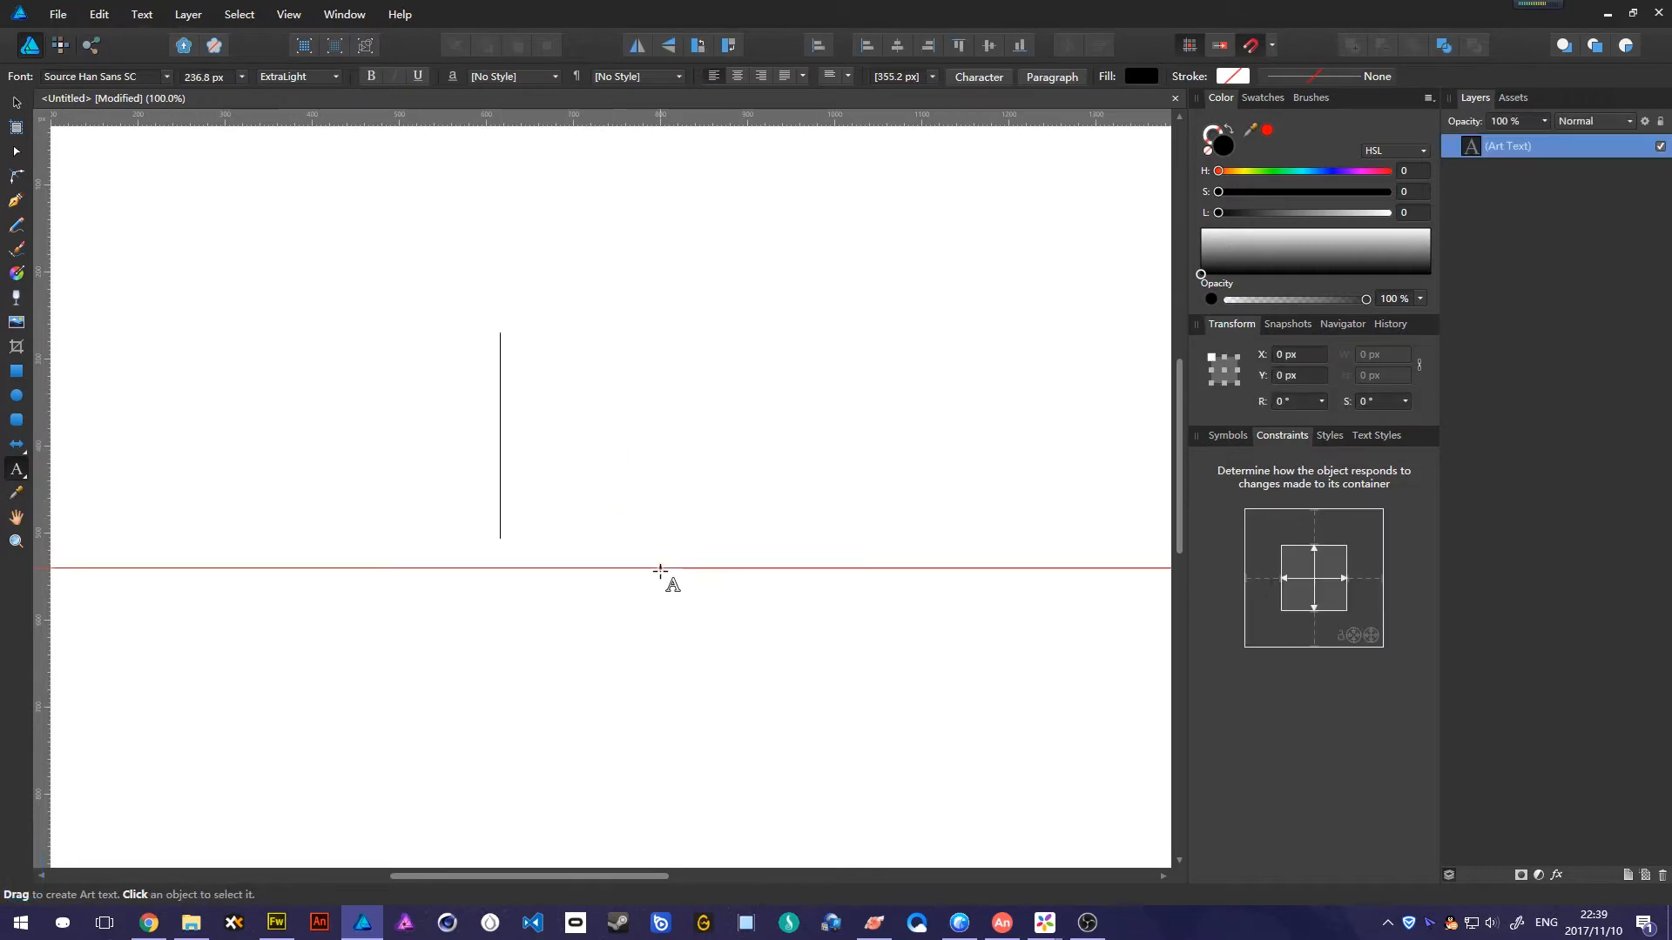
pyautogui.write('TExt')
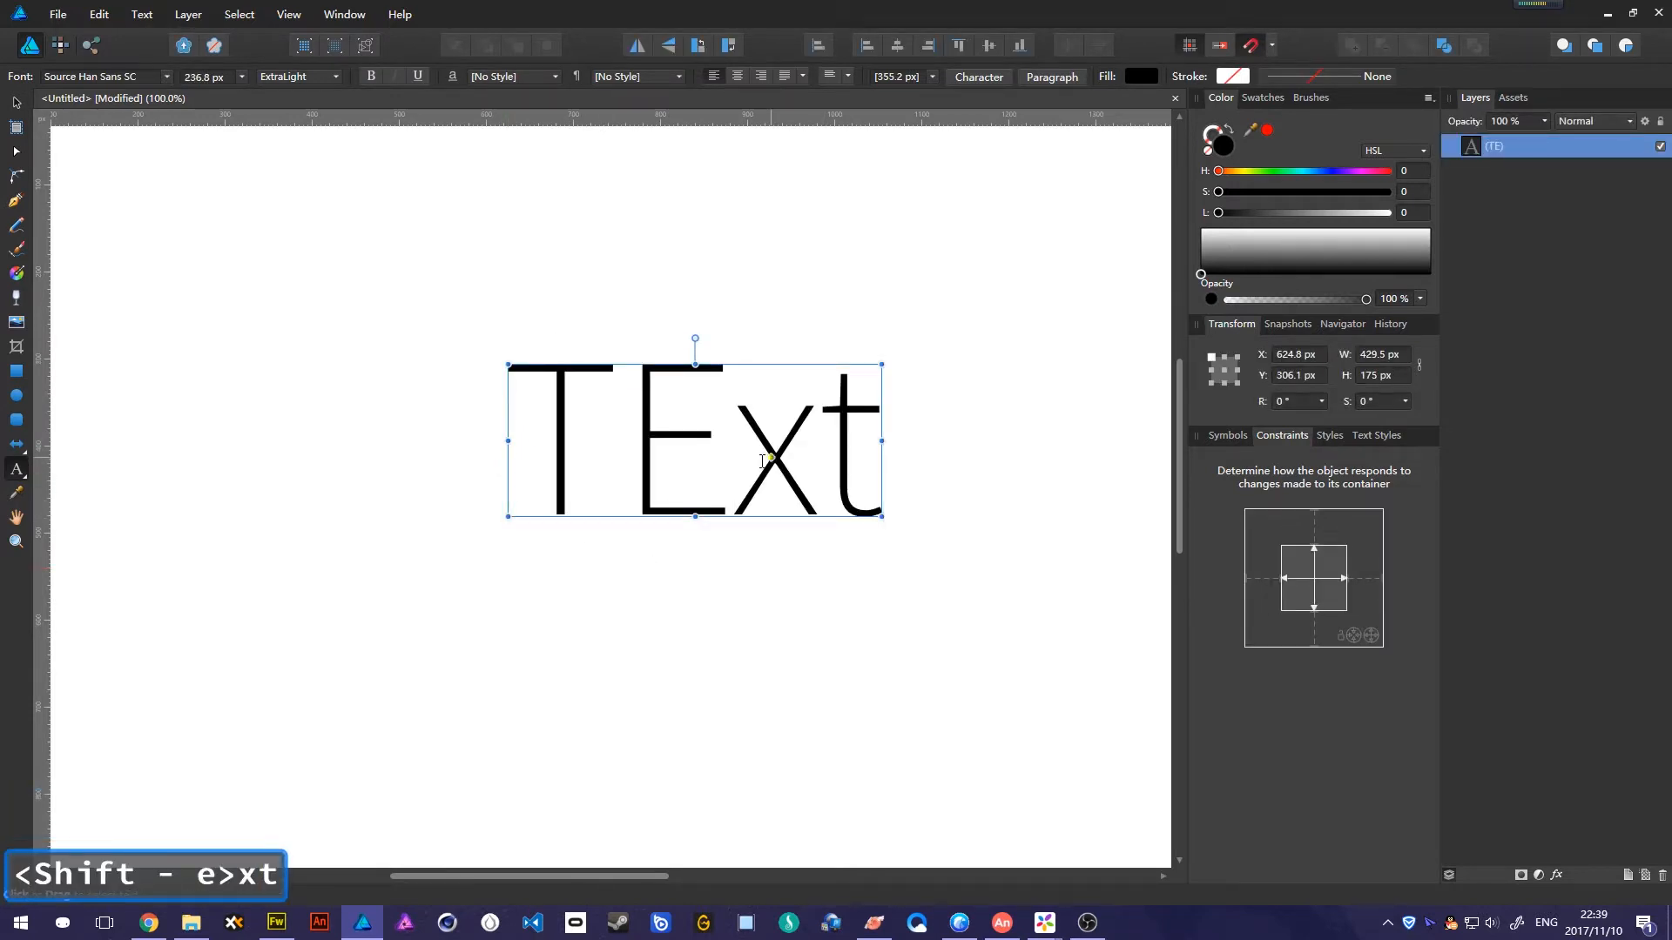
pyautogui.moveTo(760, 453); pyautogui.dragTo(1034, 474)
pyautogui.write('T')
pyautogui.moveTo(736, 435); pyautogui.dragTo(930, 426)
pyautogui.write('XT')
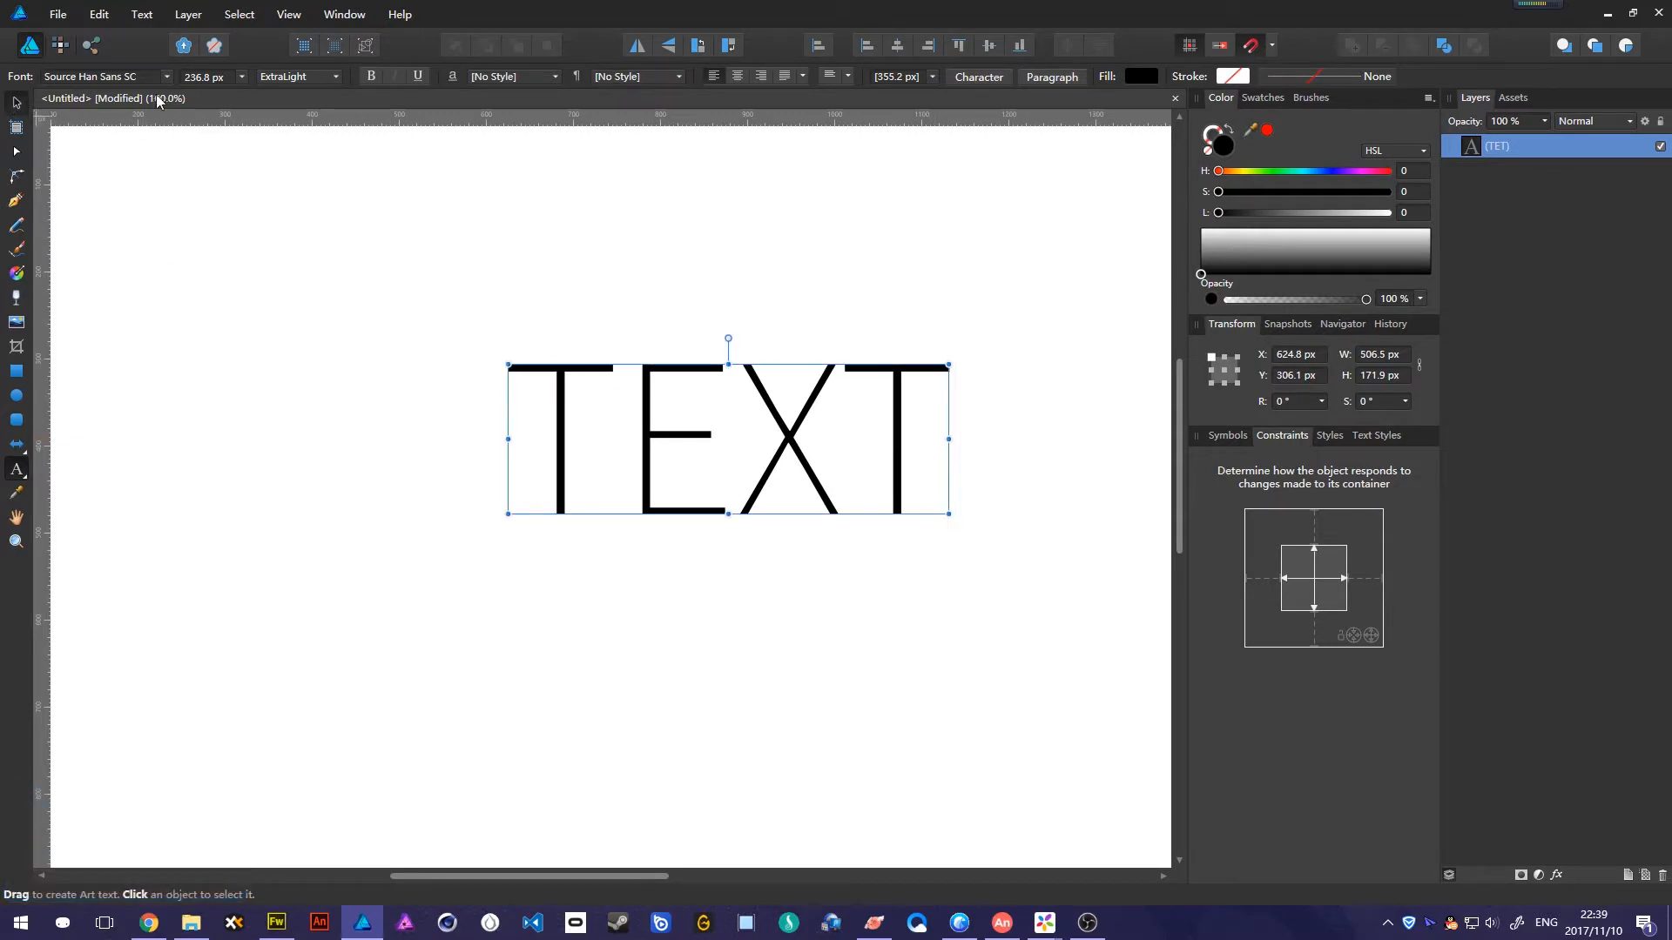
pyautogui.press('Escape')
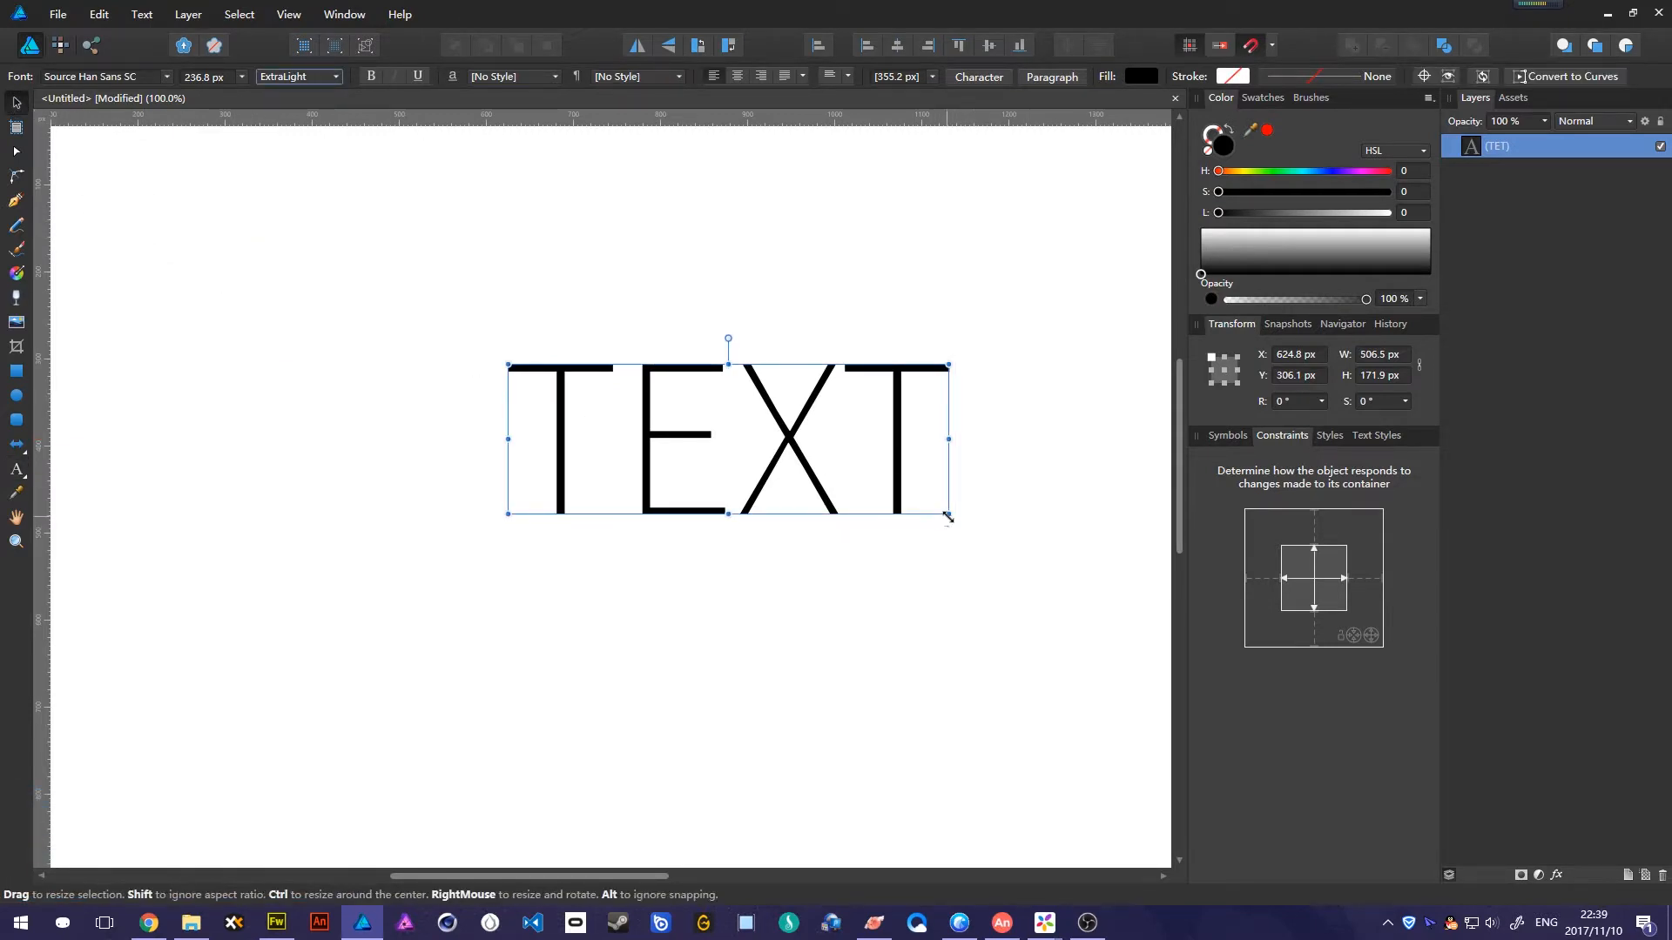
# Scale the TEXT object down to about 55 × 19 px and deselect it.
pyautogui.moveTo(948, 514); pyautogui.dragTo(321, 441)
pyautogui.click(627, 299)
pyautogui.moveTo(706, 312); pyautogui.dragTo(405, 438)
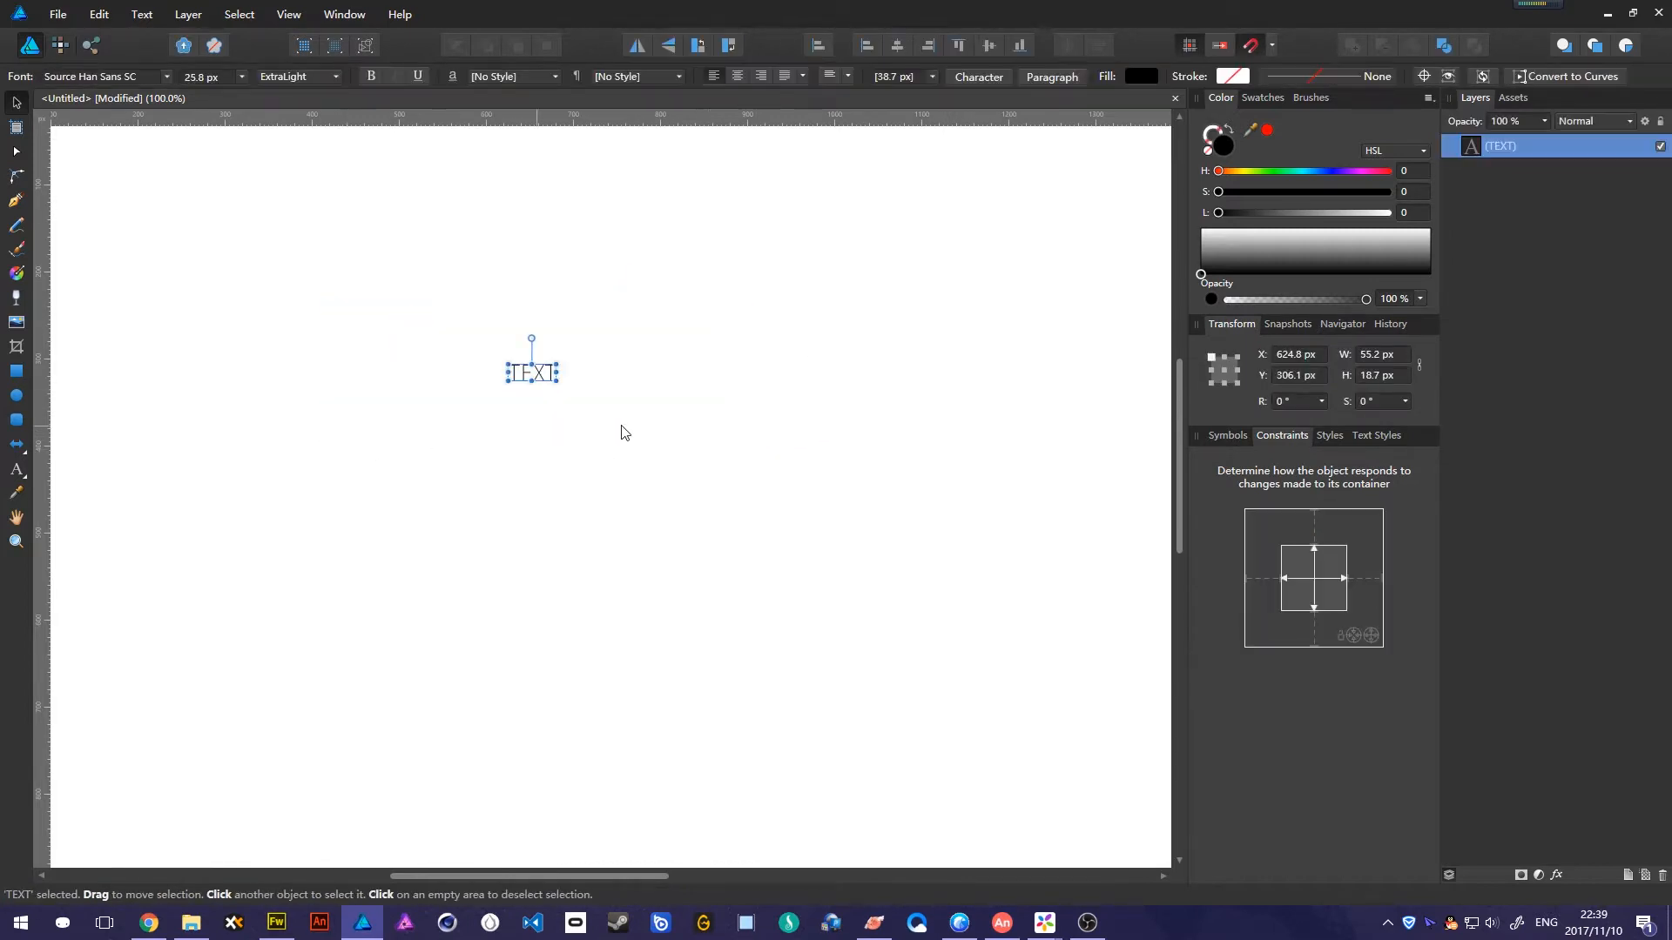
pyautogui.click(809, 354)
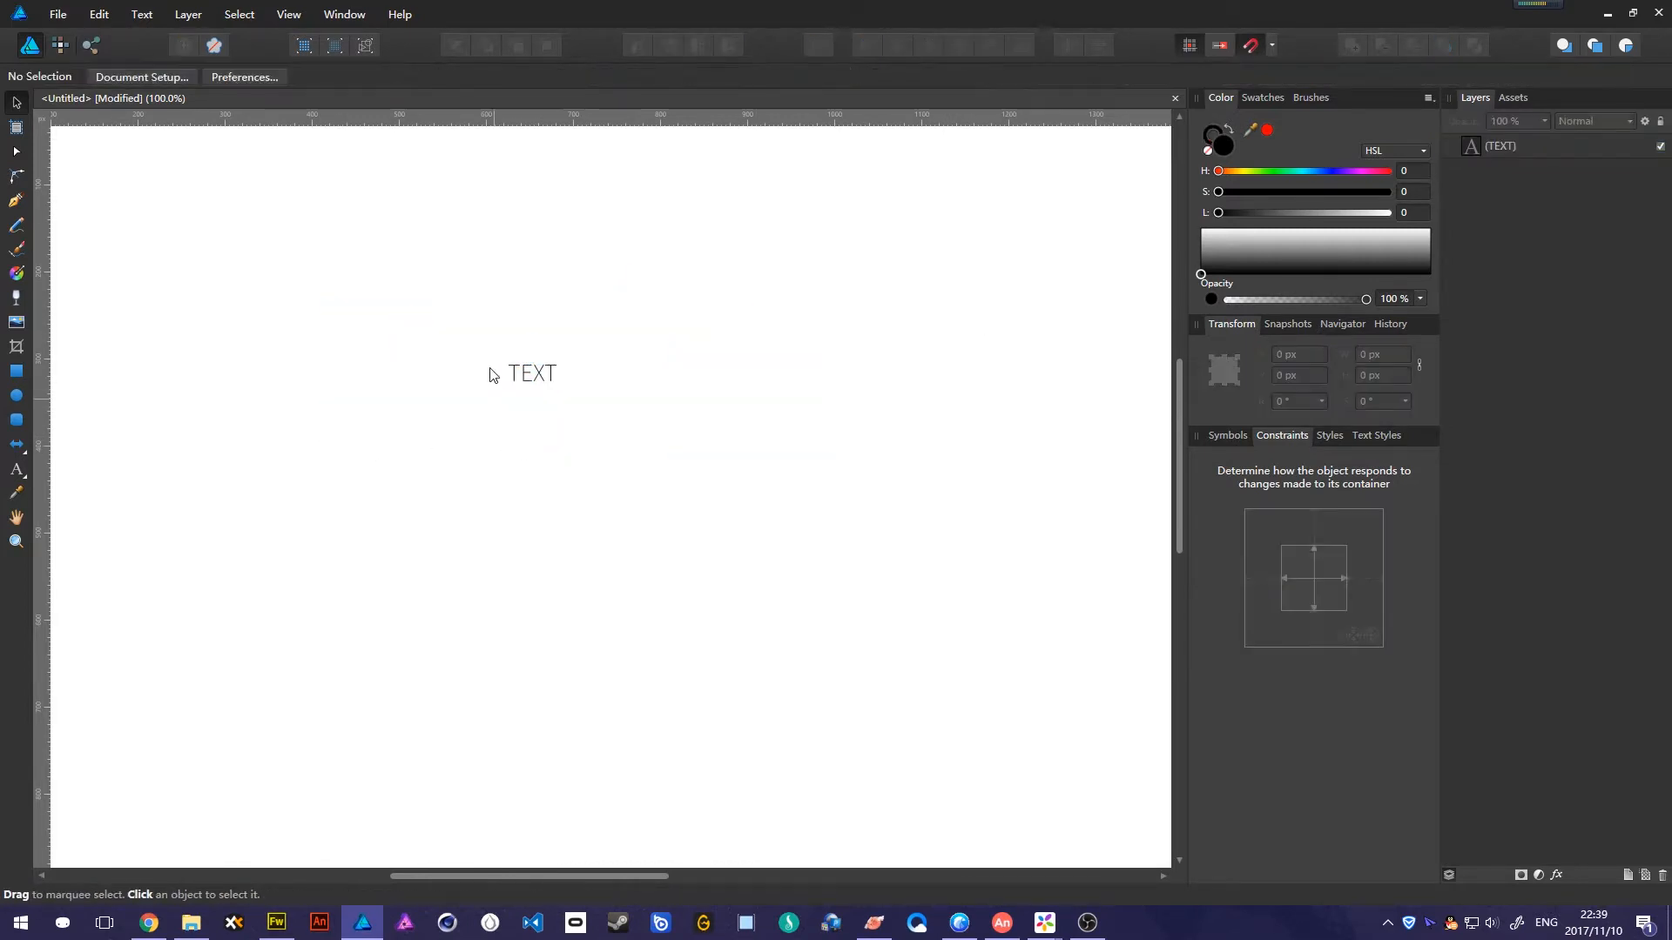
# Duplicate the TEXT object and place the copy directly below the original, at about Y 410 px.
pyautogui.click(551, 377)
pyautogui.hotkey('ctrl', 'c')
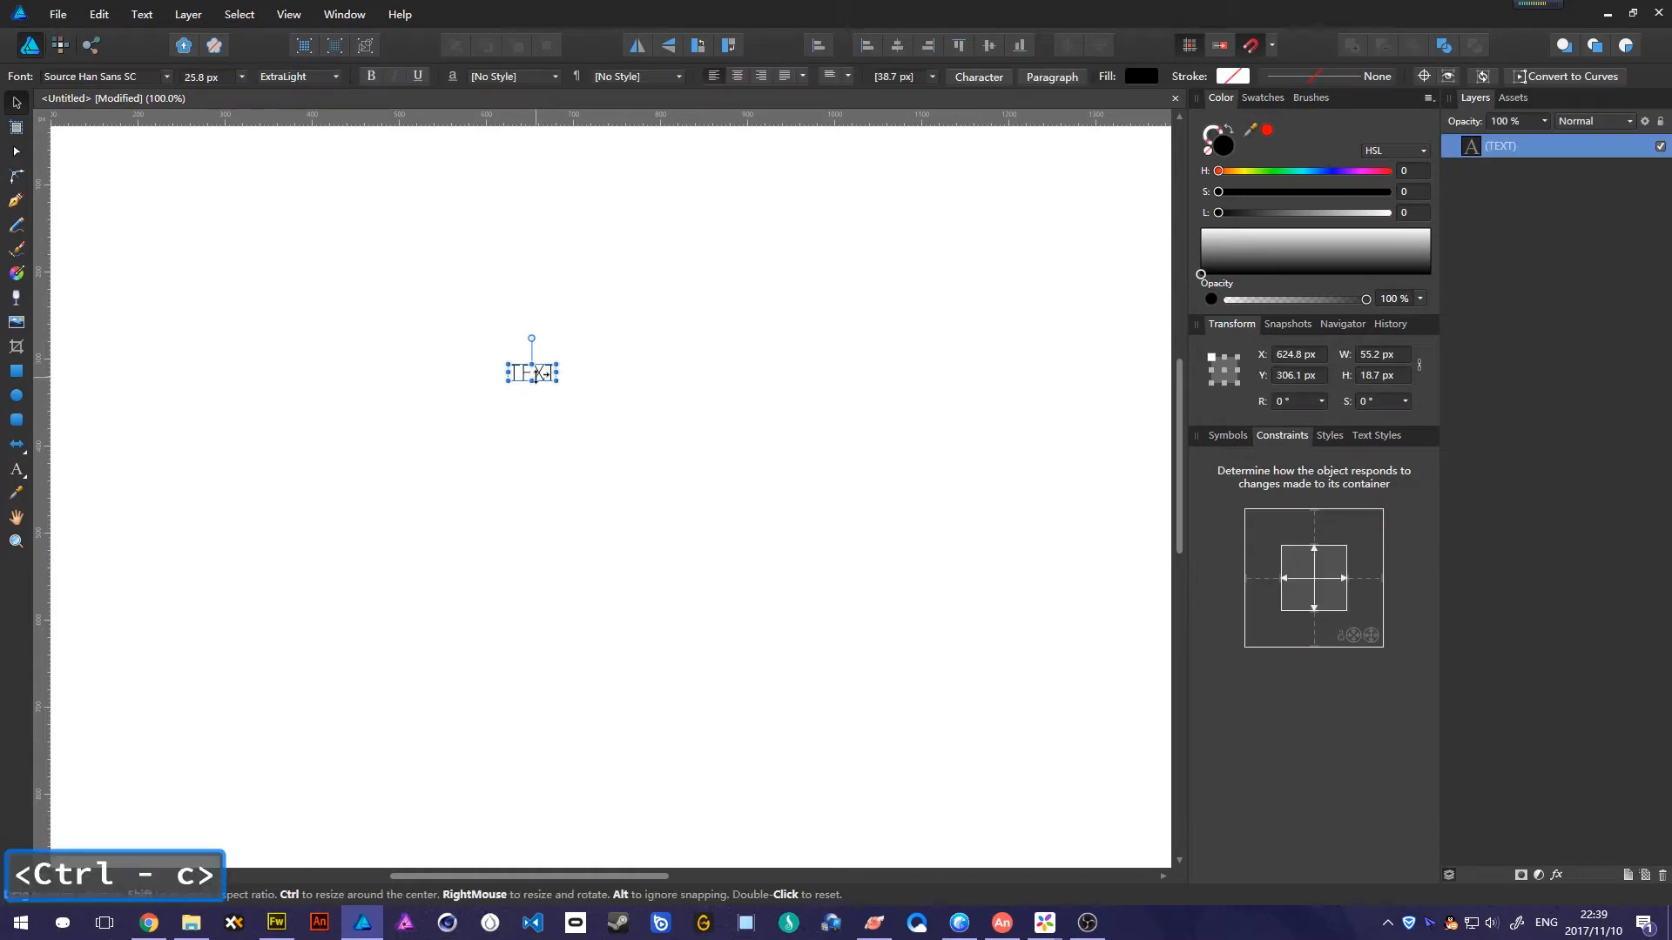
pyautogui.hotkey('ctrl', 'v')
pyautogui.moveTo(542, 381); pyautogui.dragTo(541, 471)
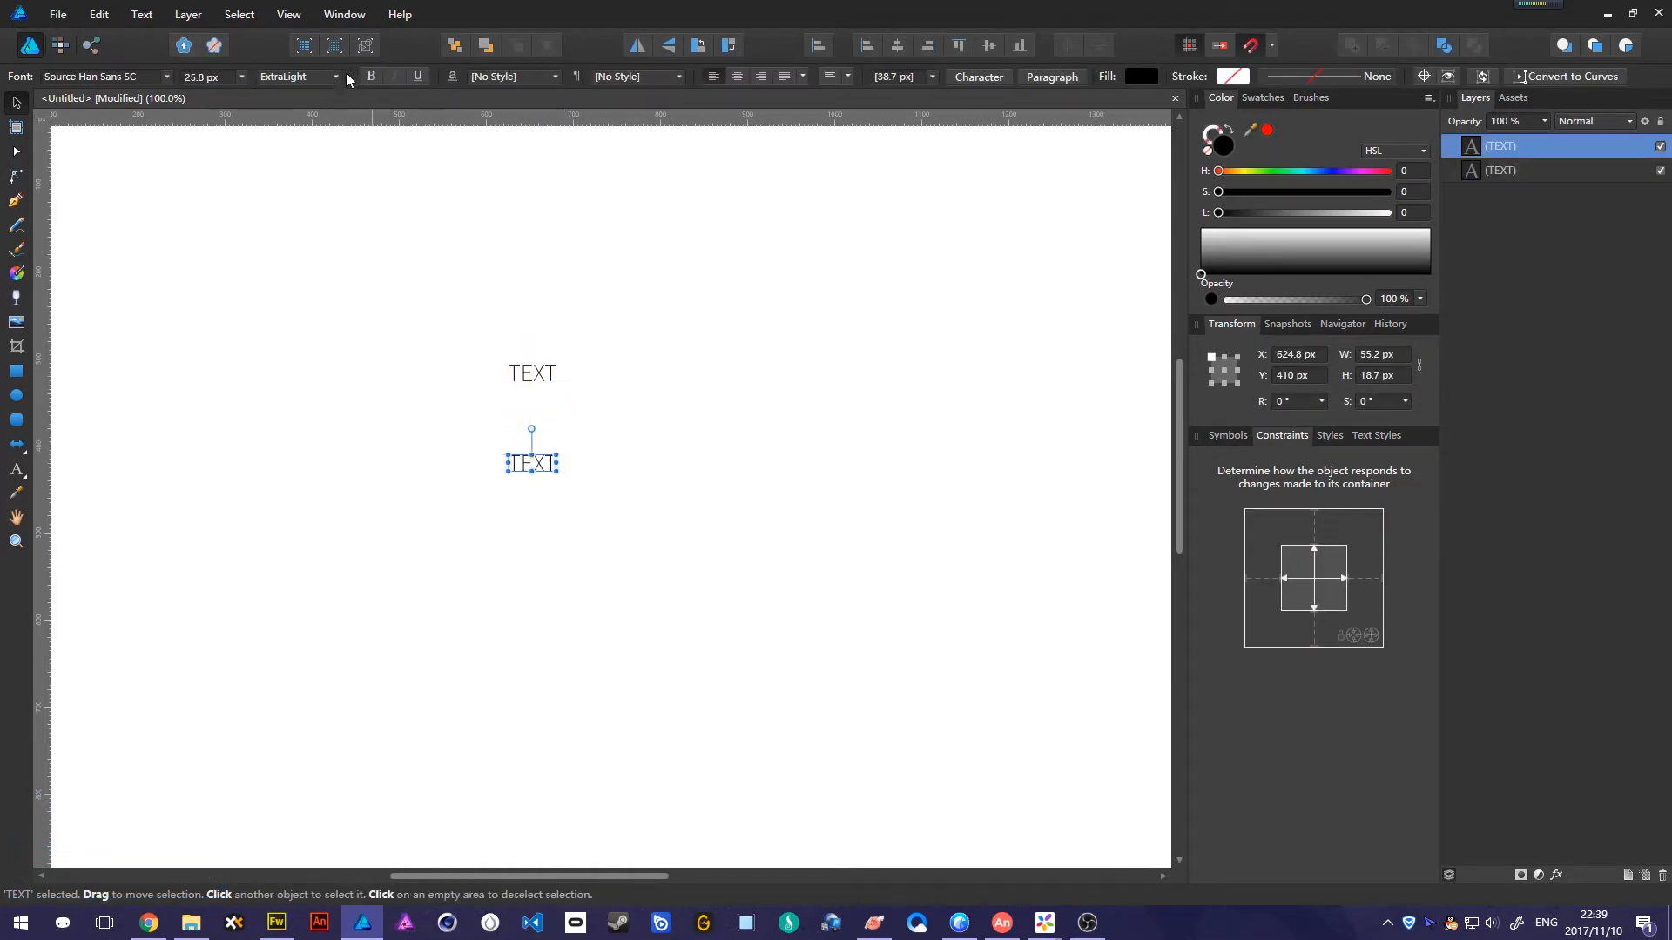
# Set the font weight of the lower TEXT copy to Light.
pyautogui.click(299, 77)
pyautogui.click(279, 134)
pyautogui.click(288, 75)
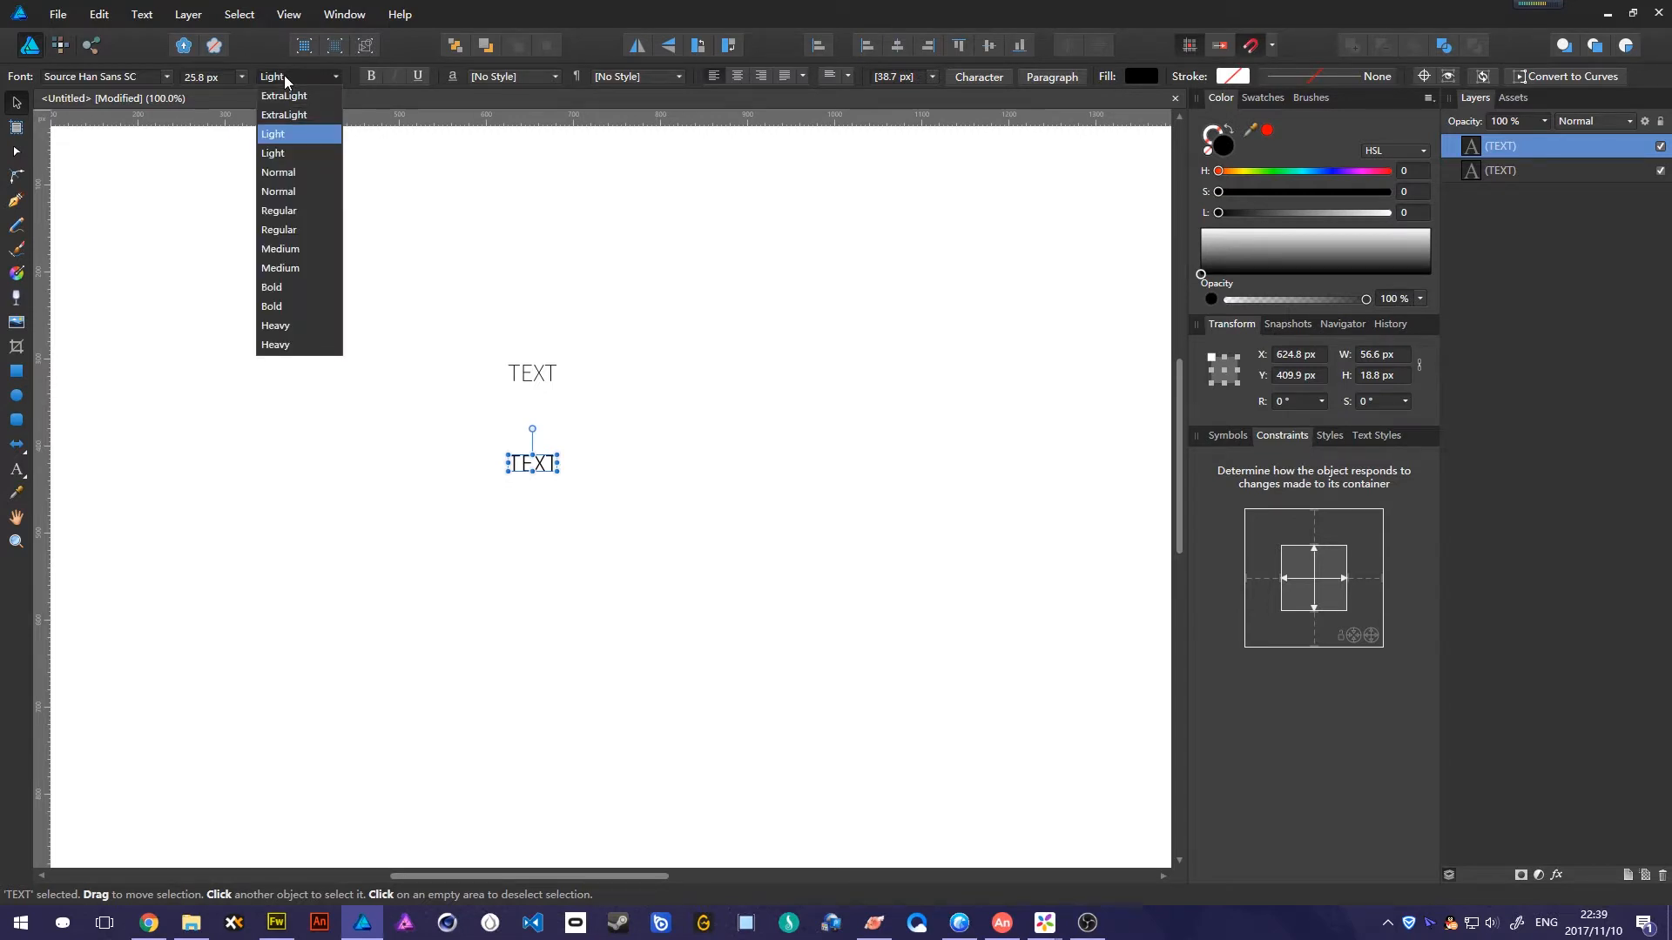
pyautogui.click(285, 77)
pyautogui.click(297, 75)
pyautogui.click(453, 170)
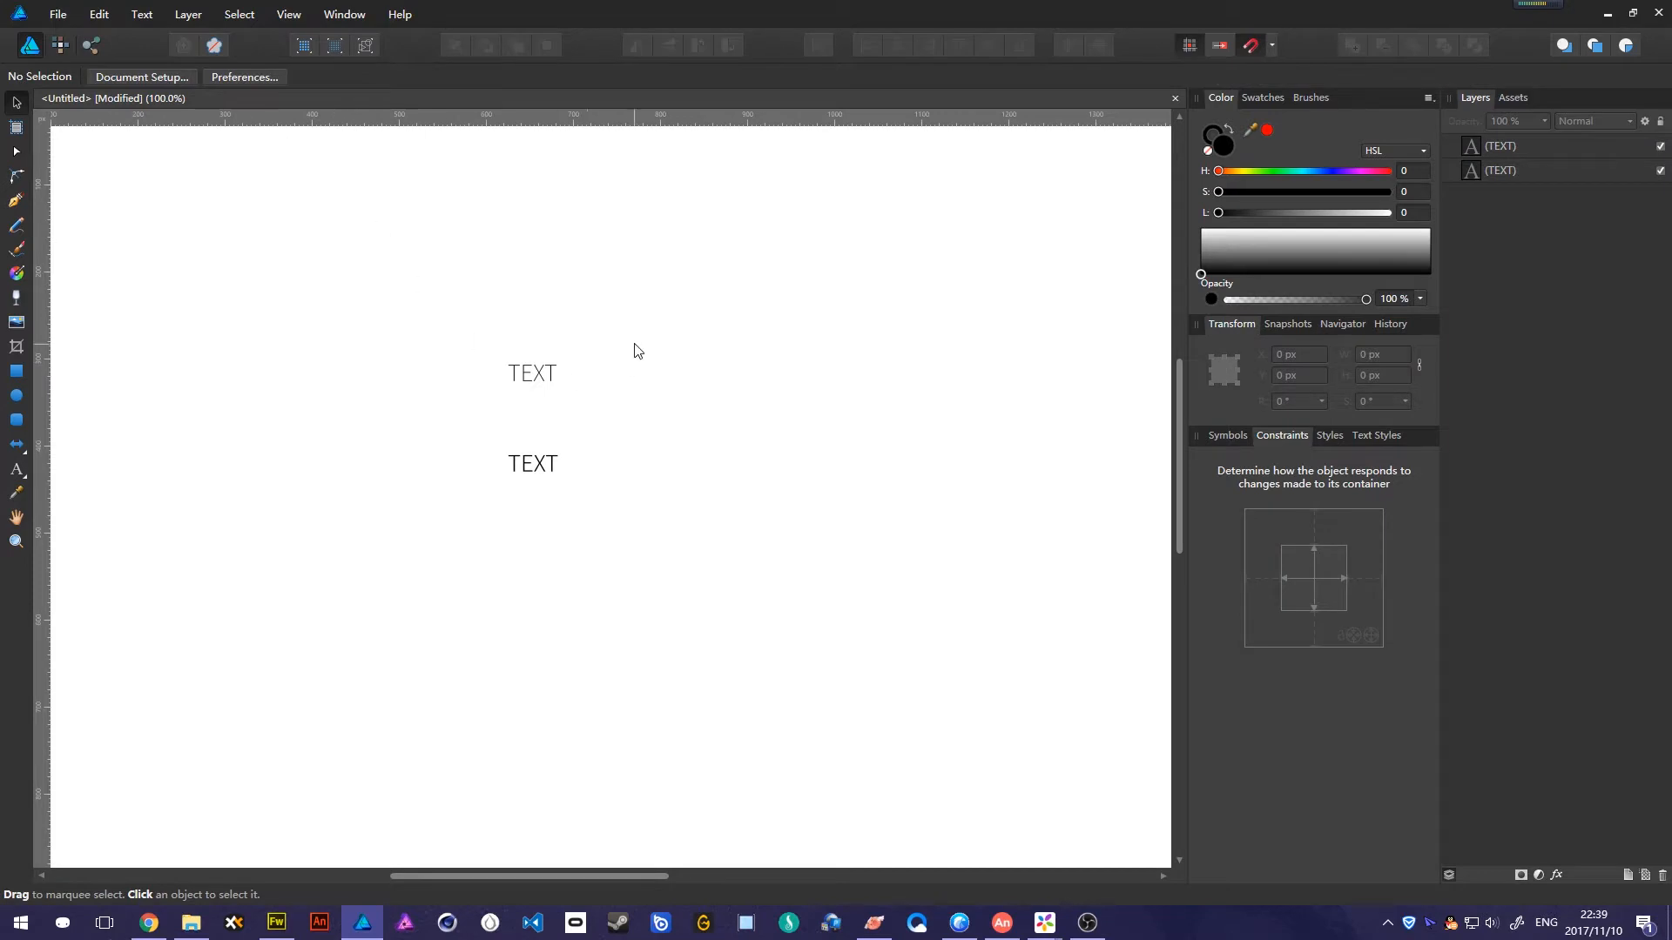
pyautogui.moveTo(639, 350); pyautogui.dragTo(396, 385)
pyautogui.click(166, 76)
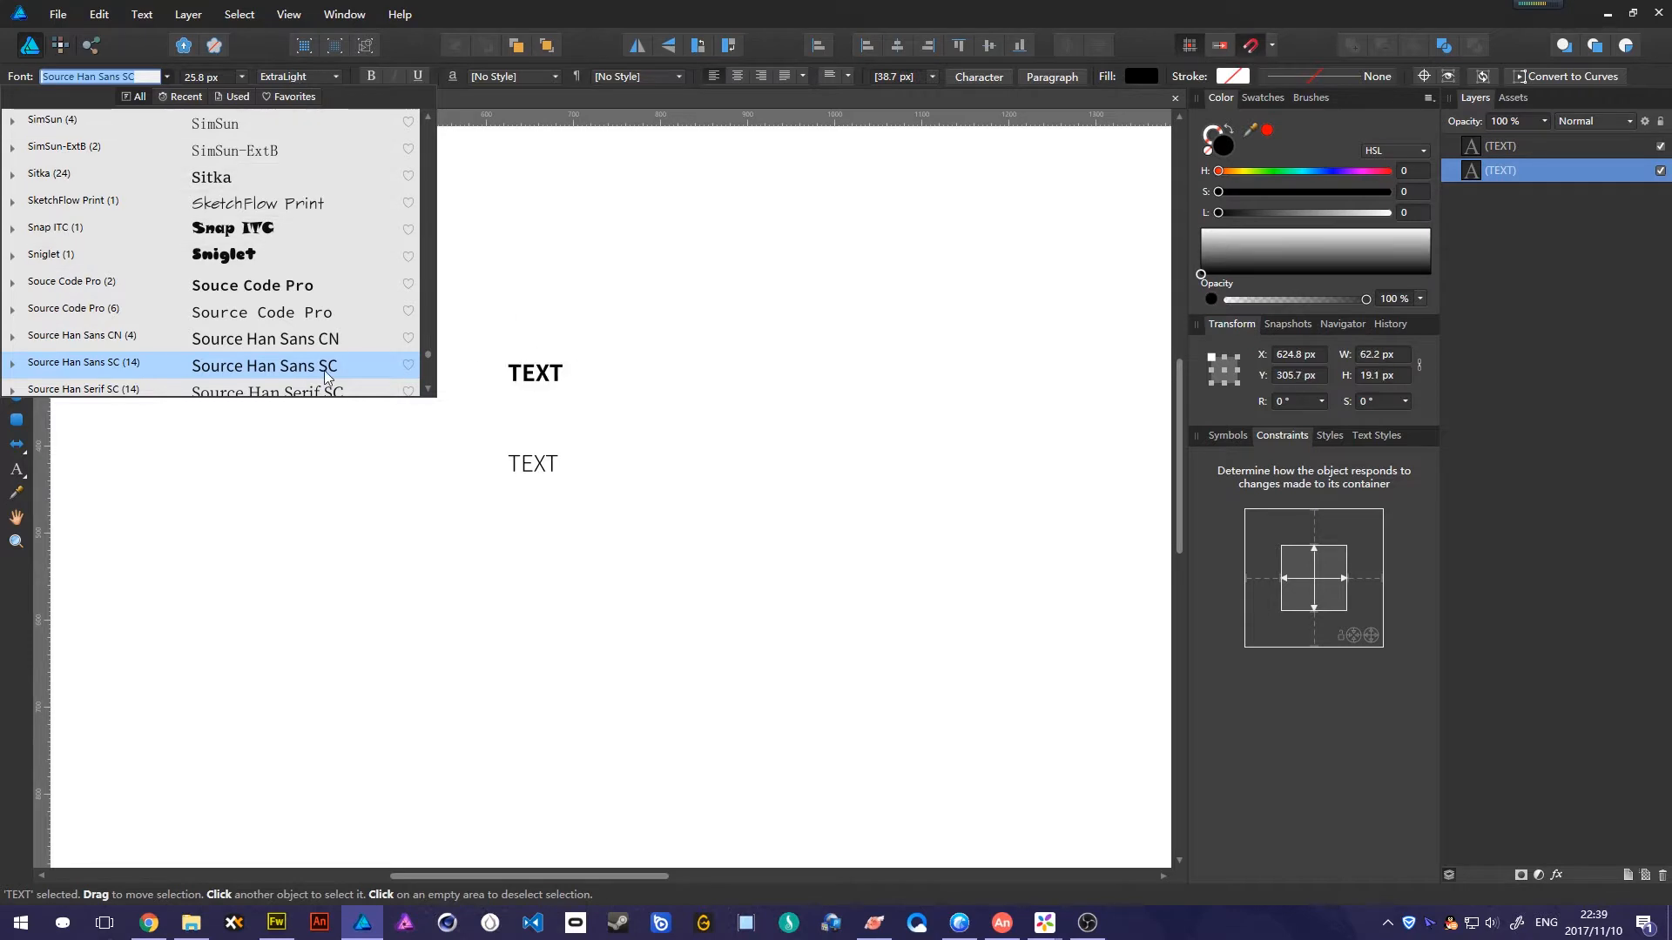
pyautogui.click(644, 376)
# In the upper TEXT's Blend Options, raise the start point of the coverage map to about a quarter of the graph's height.
pyautogui.moveTo(617, 317); pyautogui.dragTo(435, 389)
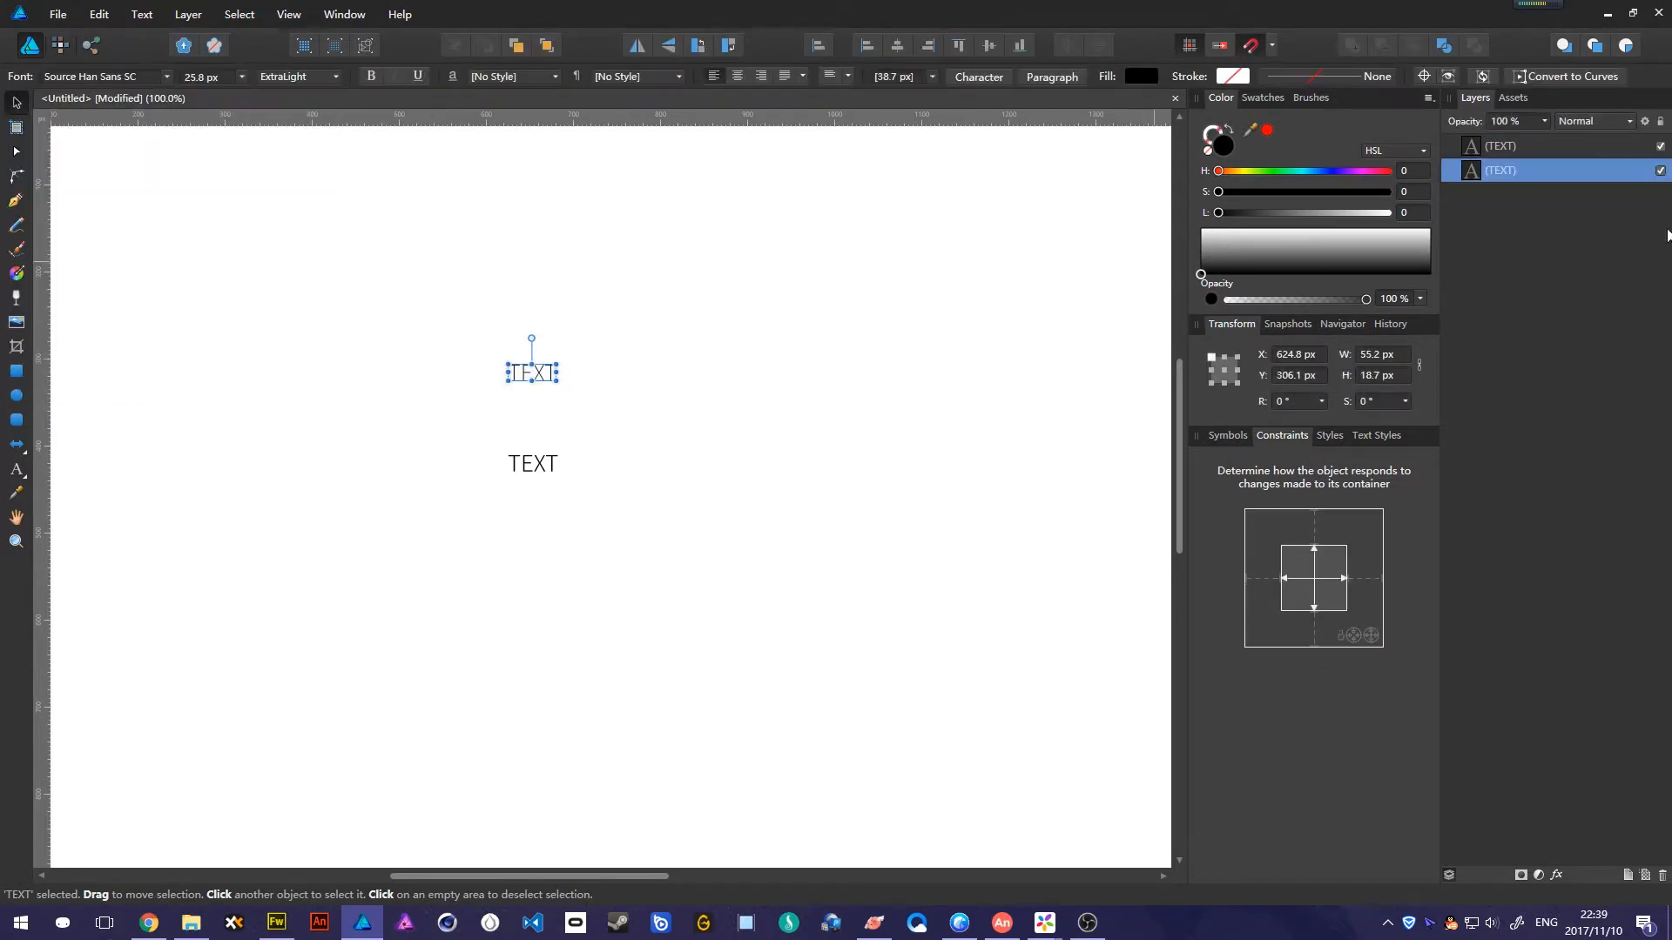
pyautogui.click(1646, 123)
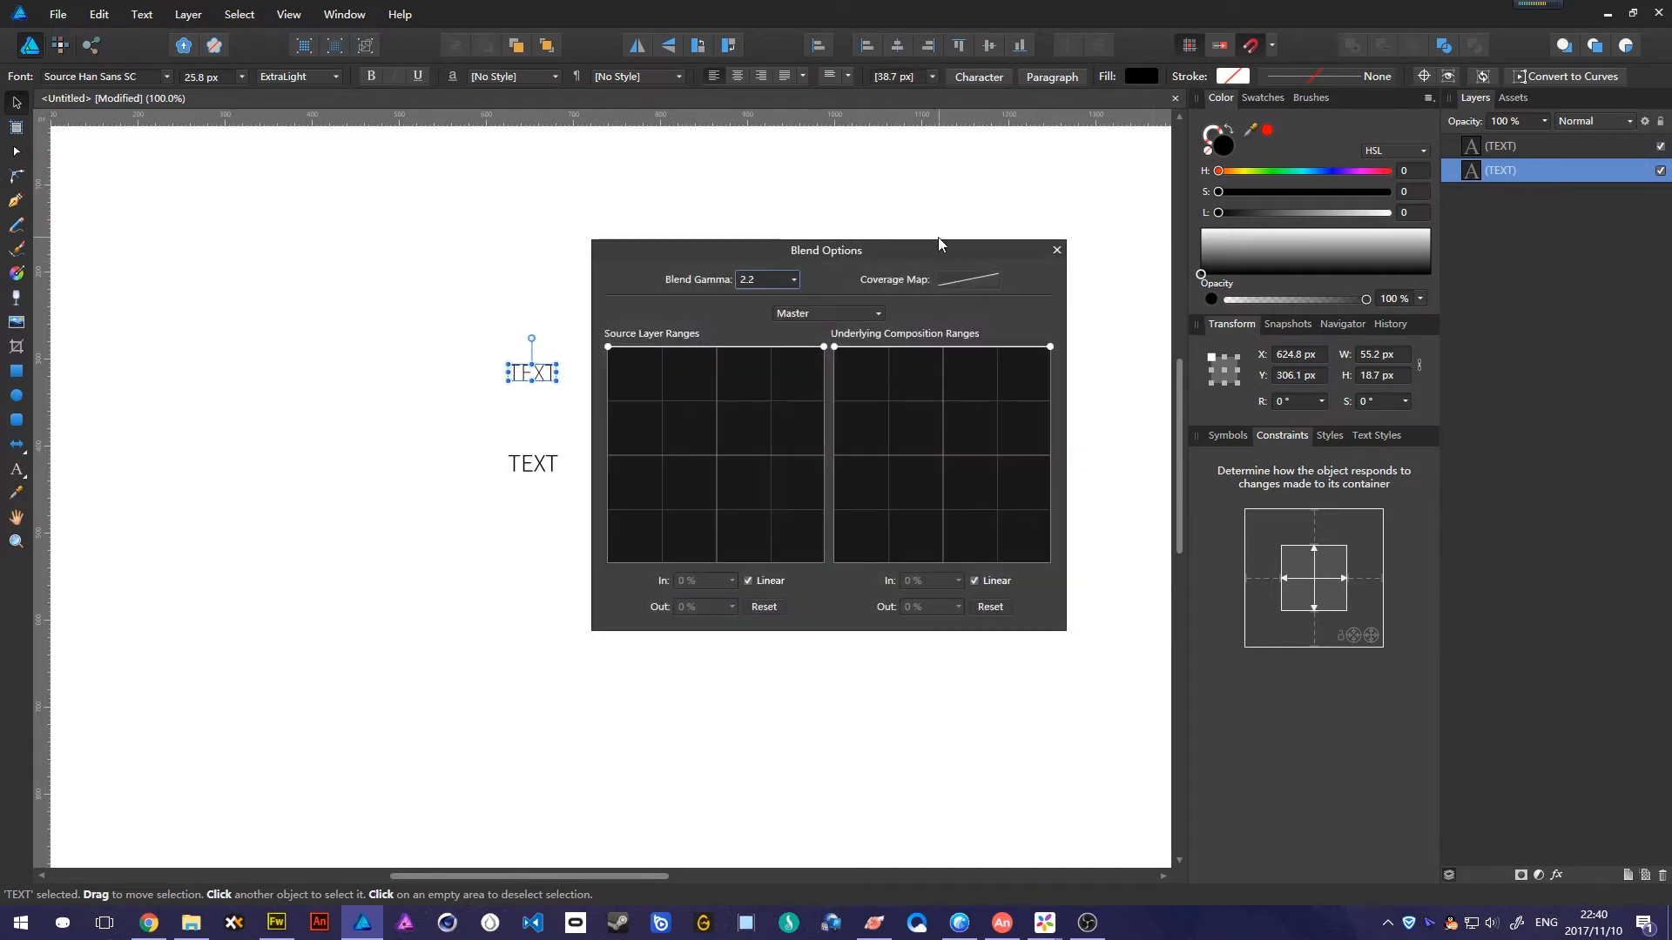
pyautogui.moveTo(938, 240); pyautogui.dragTo(1114, 423)
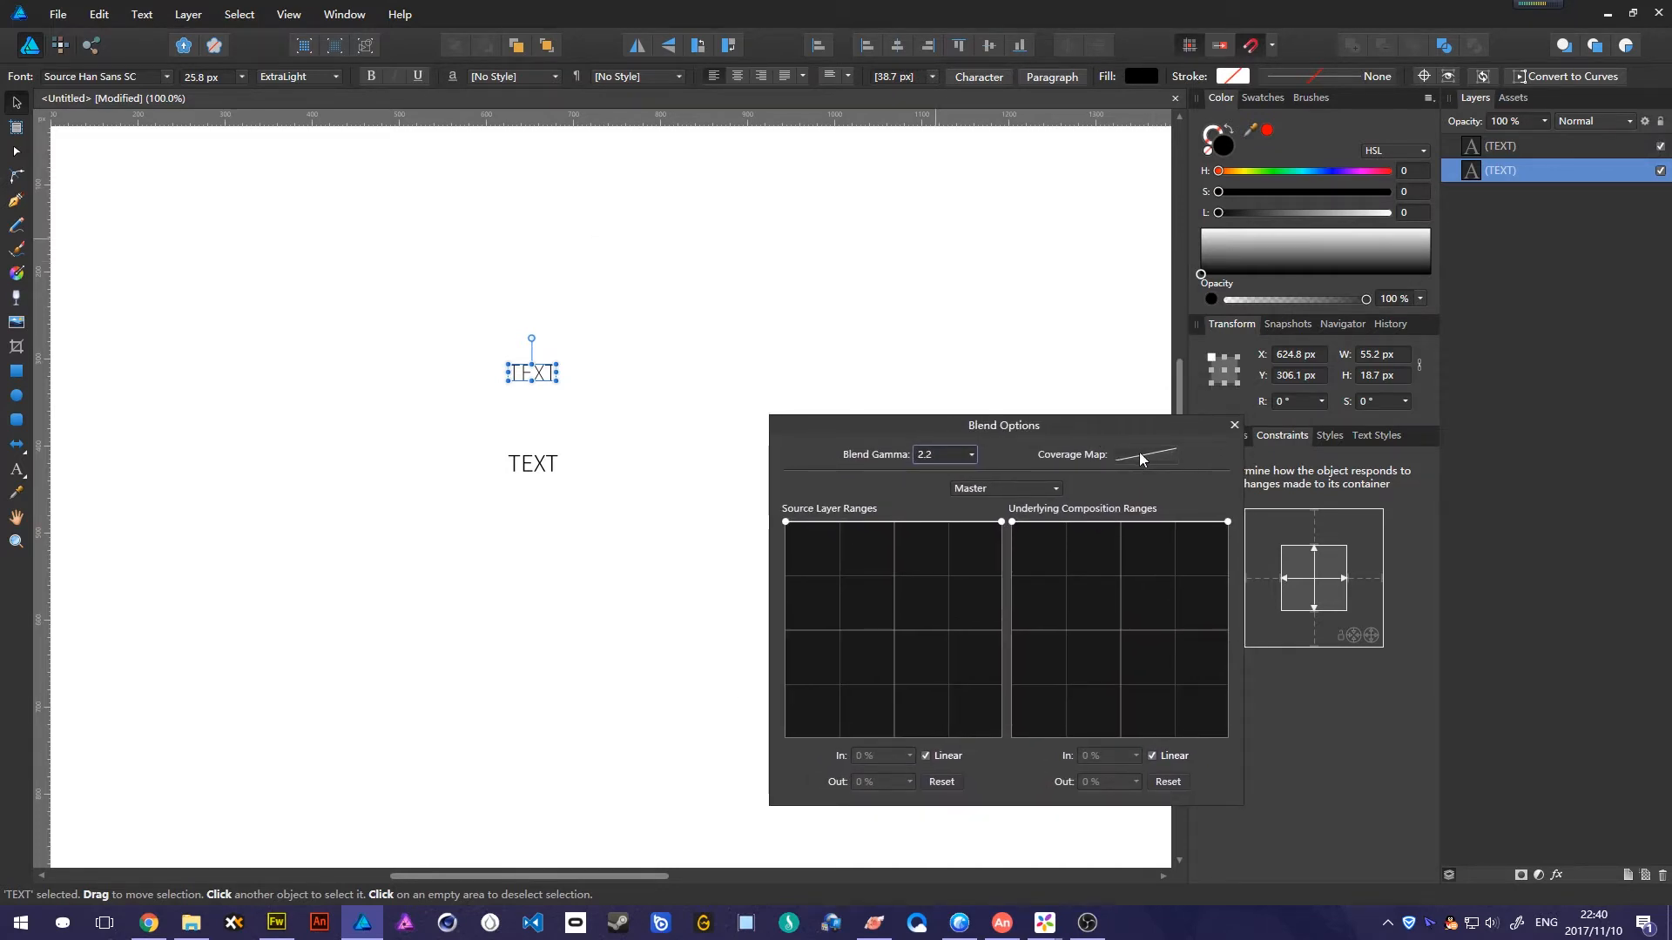
pyautogui.click(1137, 454)
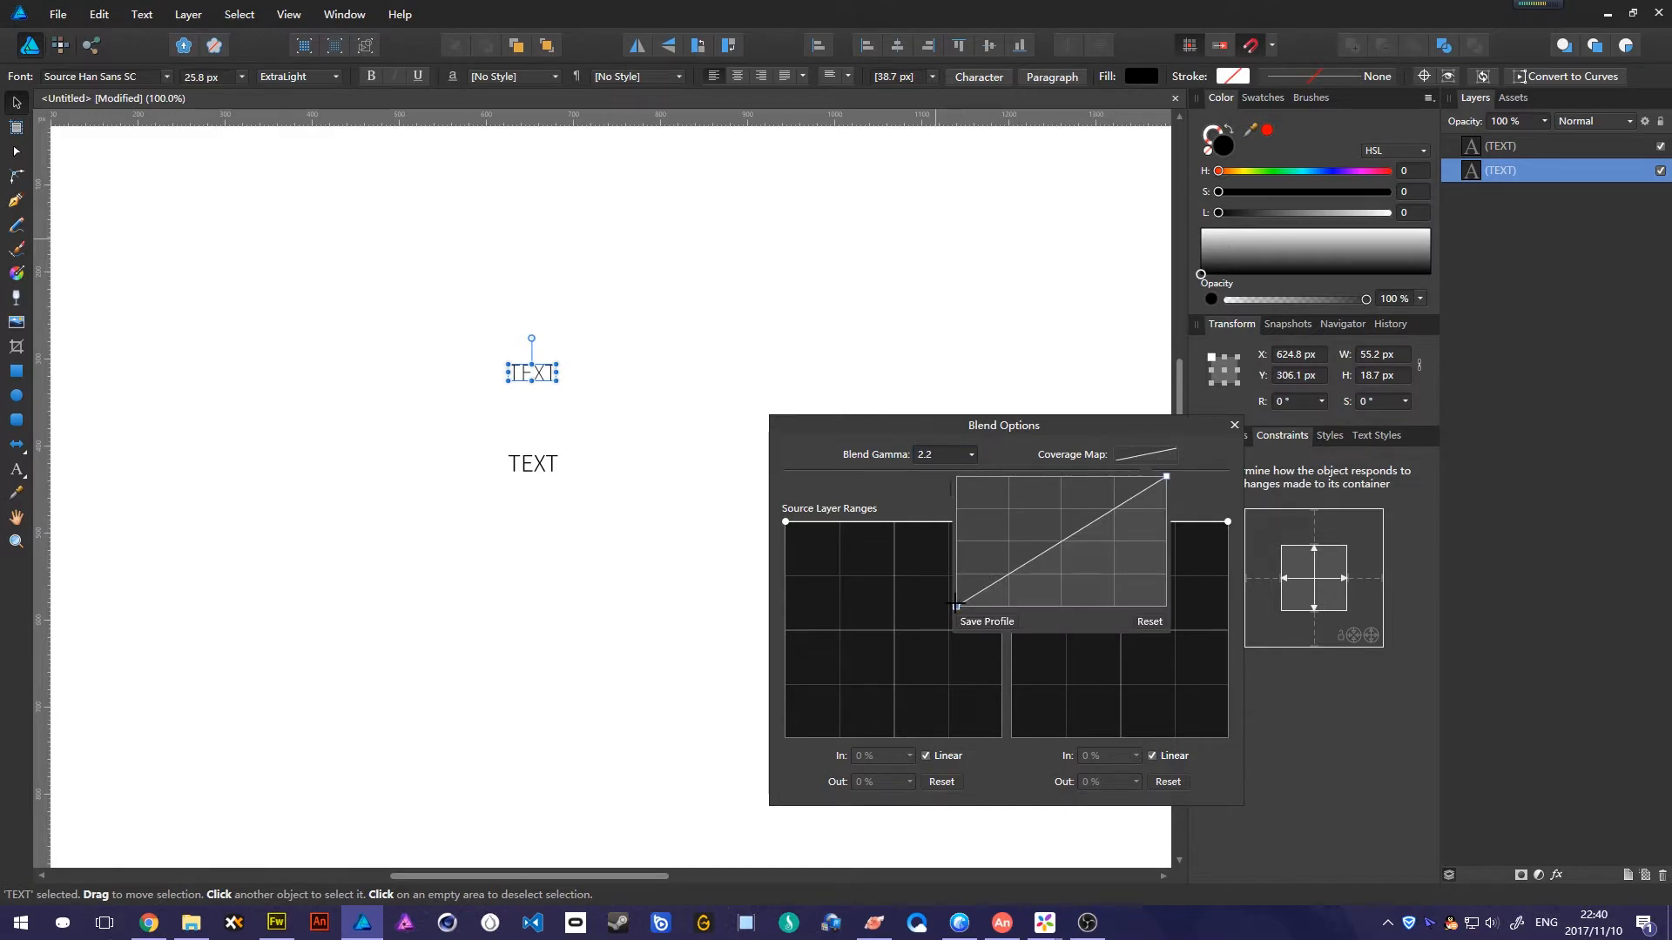
pyautogui.moveTo(956, 603); pyautogui.dragTo(932, 574)
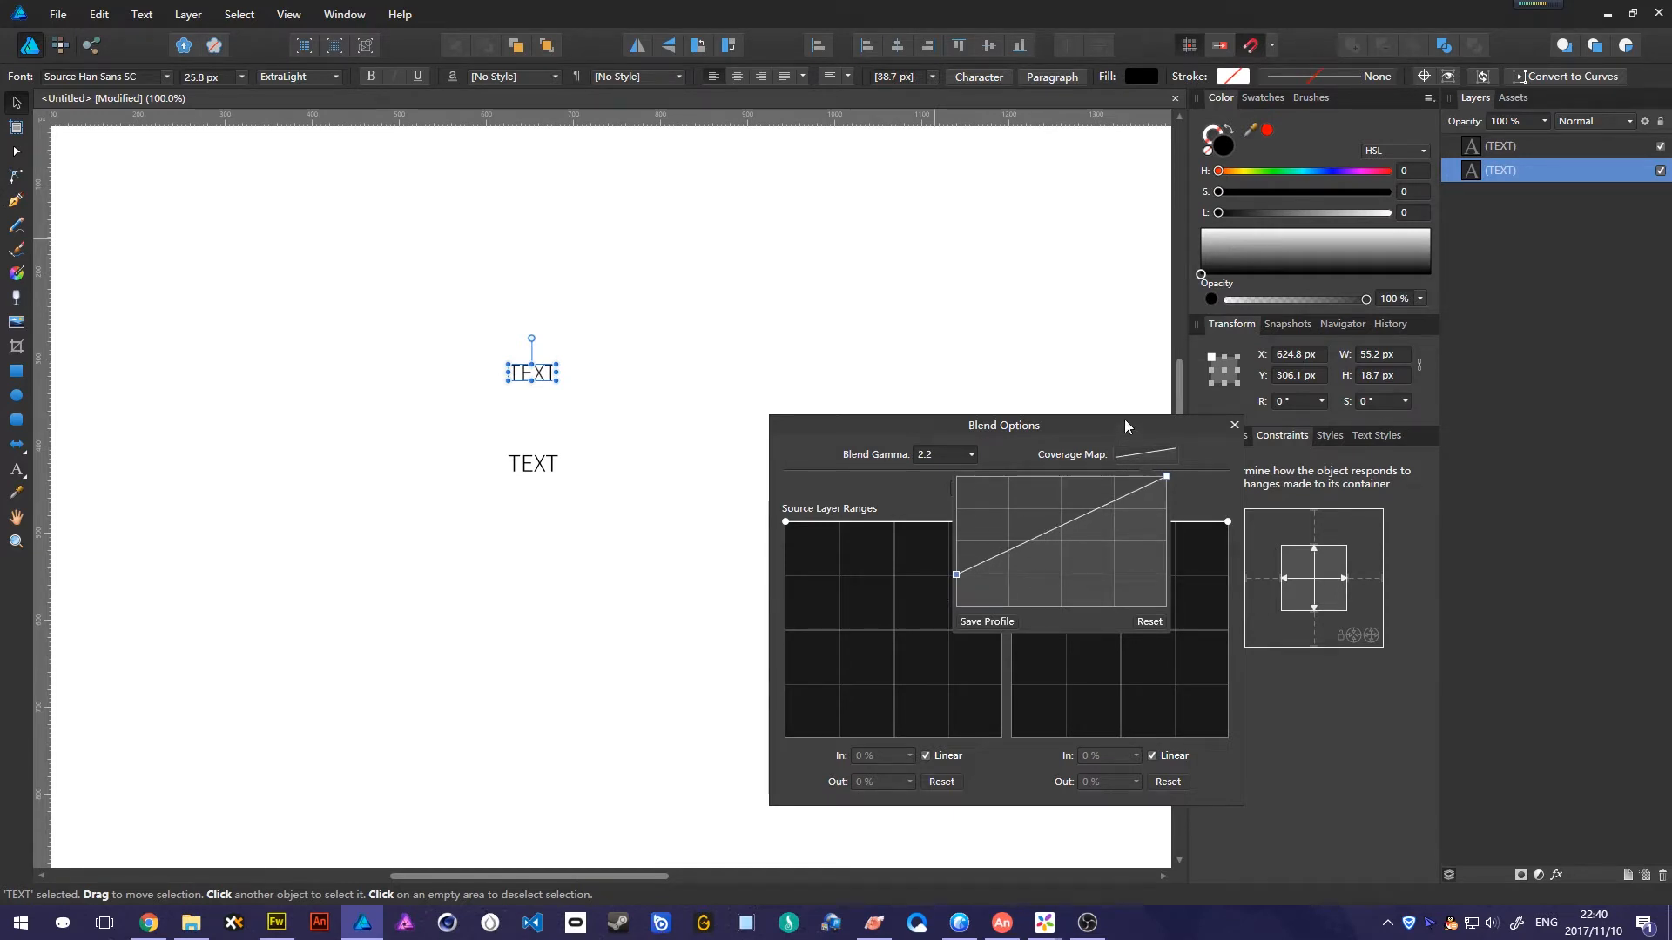
pyautogui.click(776, 328)
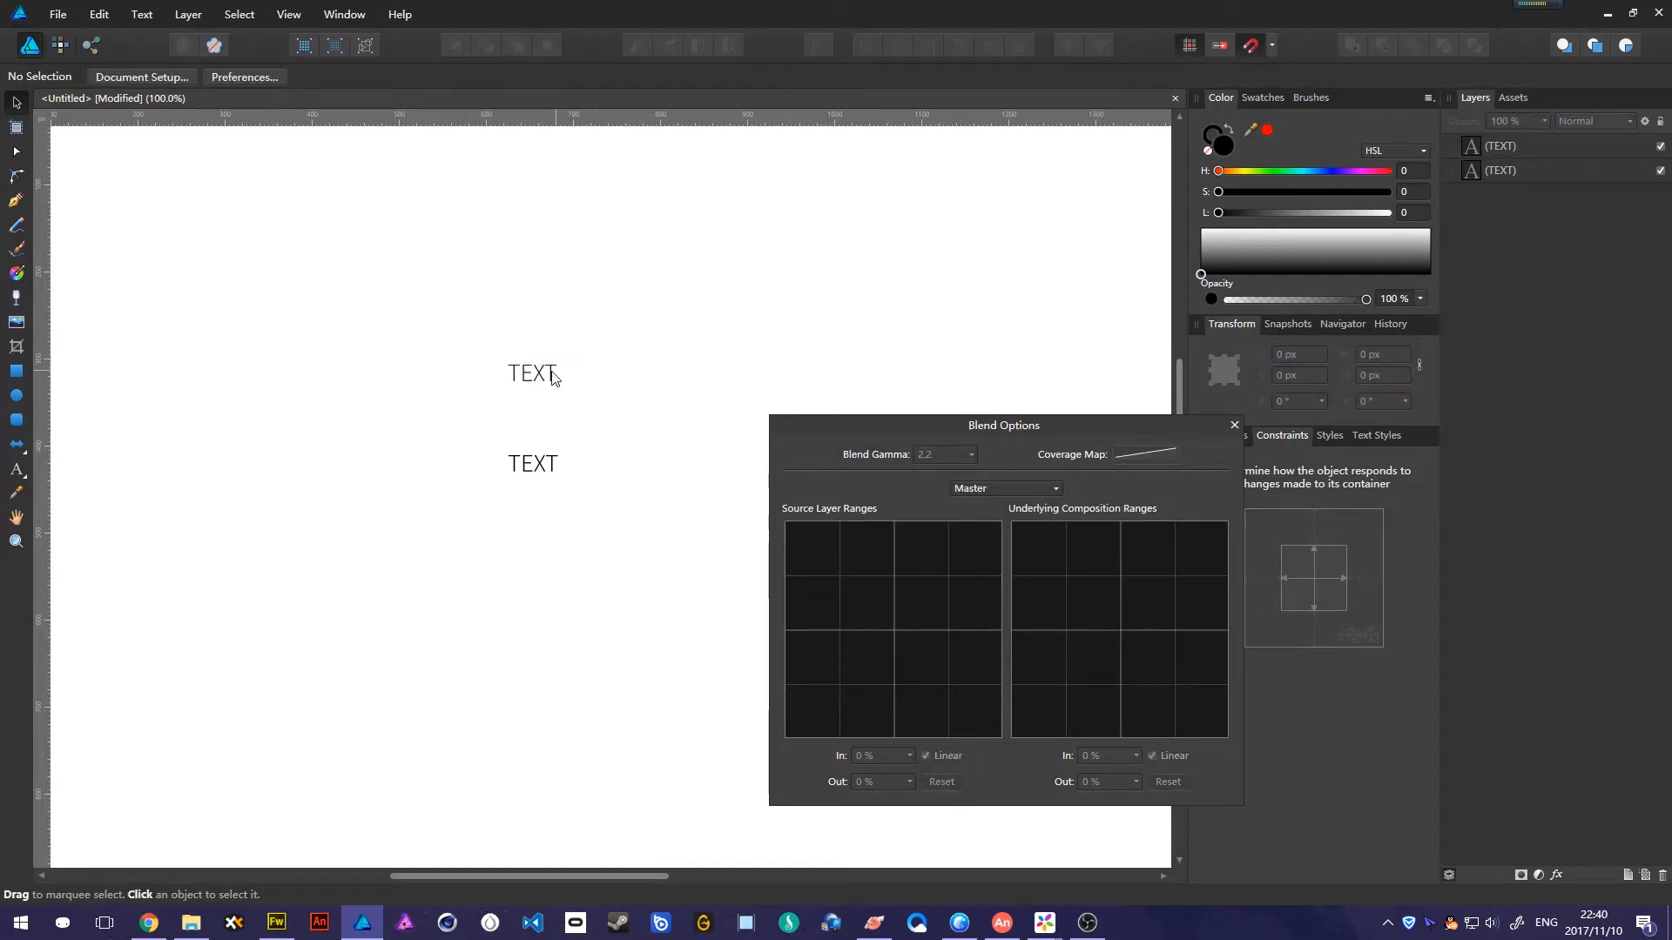
# Duplicate the upper TEXT object and place the copy to its left, at about X 526 px.
pyautogui.click(551, 376)
pyautogui.hotkey('ctrl', 'c')
pyautogui.hotkey('ctrl', 'v')
pyautogui.moveTo(547, 380); pyautogui.dragTo(460, 384)
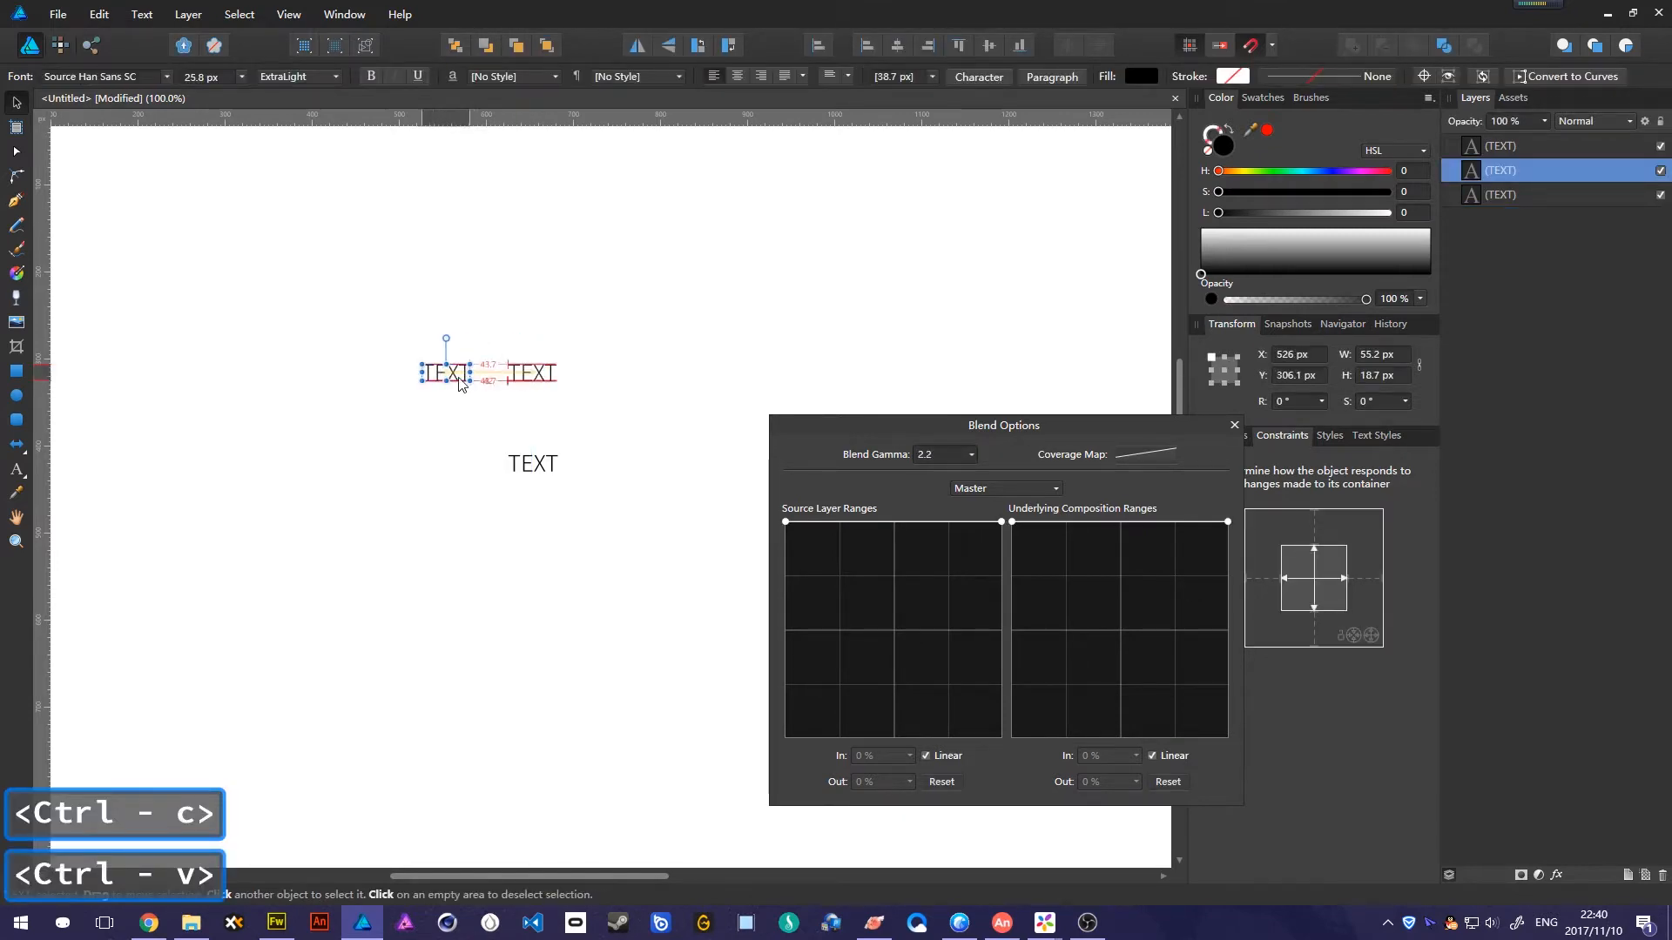
# Reset the coverage map of the left TEXT copy and close Blend Options.
pyautogui.click(1139, 457)
pyautogui.click(1160, 624)
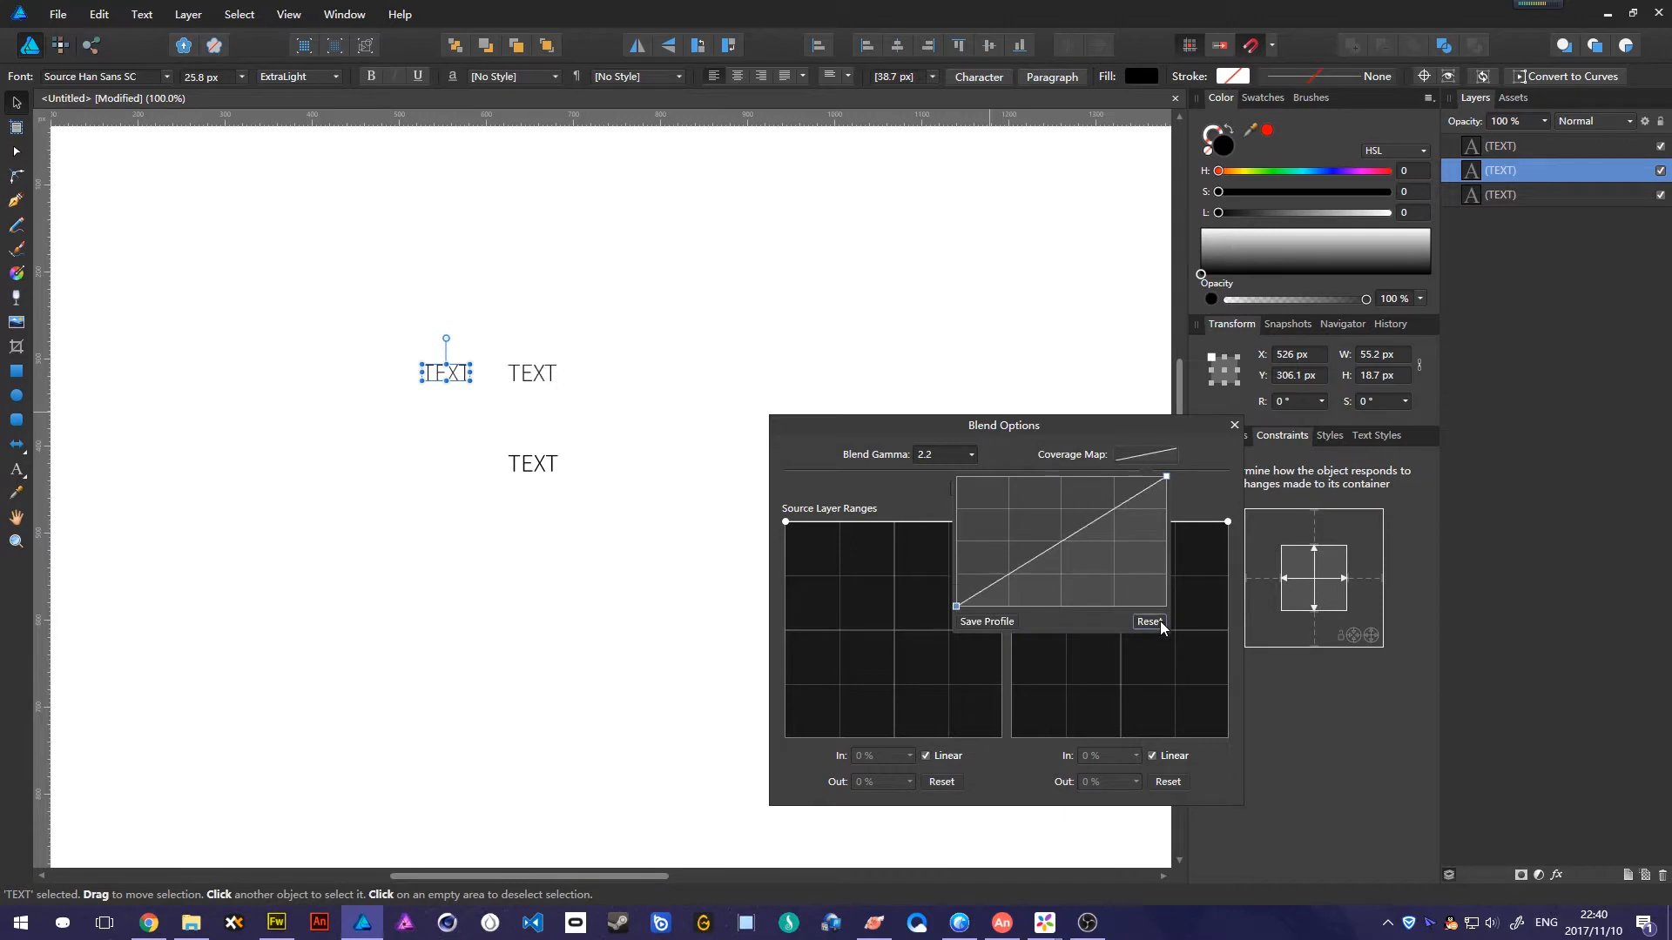
pyautogui.click(1234, 425)
pyautogui.click(619, 356)
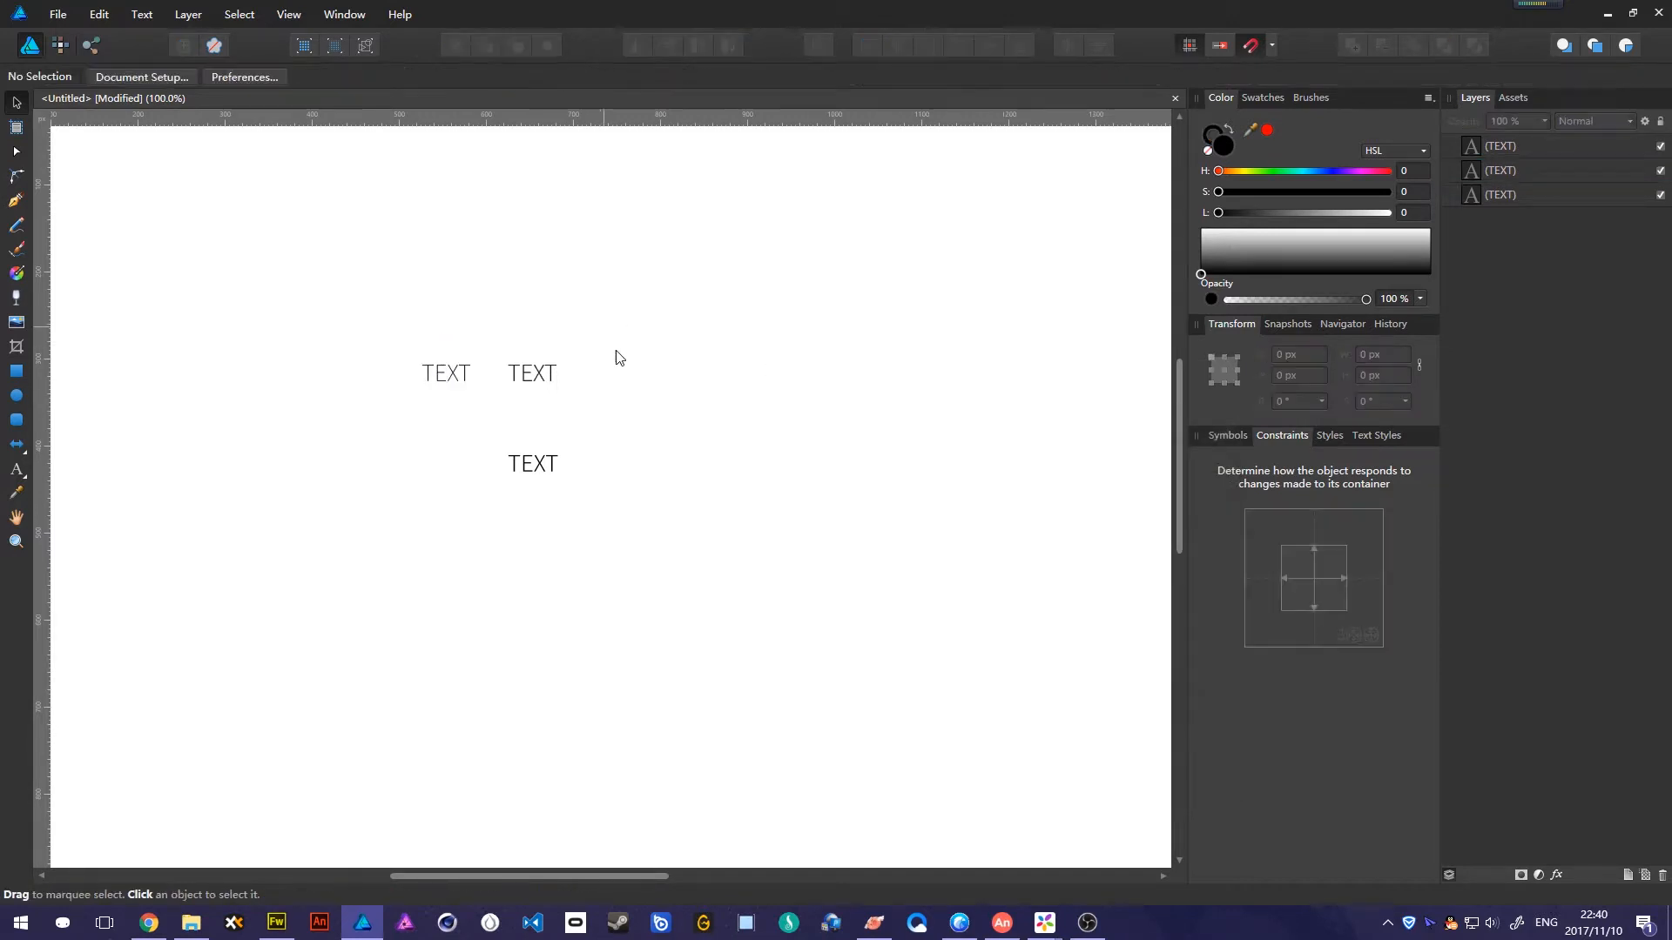
# Capture the two upper TEXT objects as a screenshot and paste it beside them to compare their edges magnified.
pyautogui.hotkey('ctrl', 'alt', 'a')
pyautogui.moveTo(389, 331); pyautogui.dragTo(584, 408)
pyautogui.doubleClick(560, 379)
pyautogui.hotkey('ctrl', 'v')
pyautogui.moveTo(560, 511); pyautogui.dragTo(795, 473)
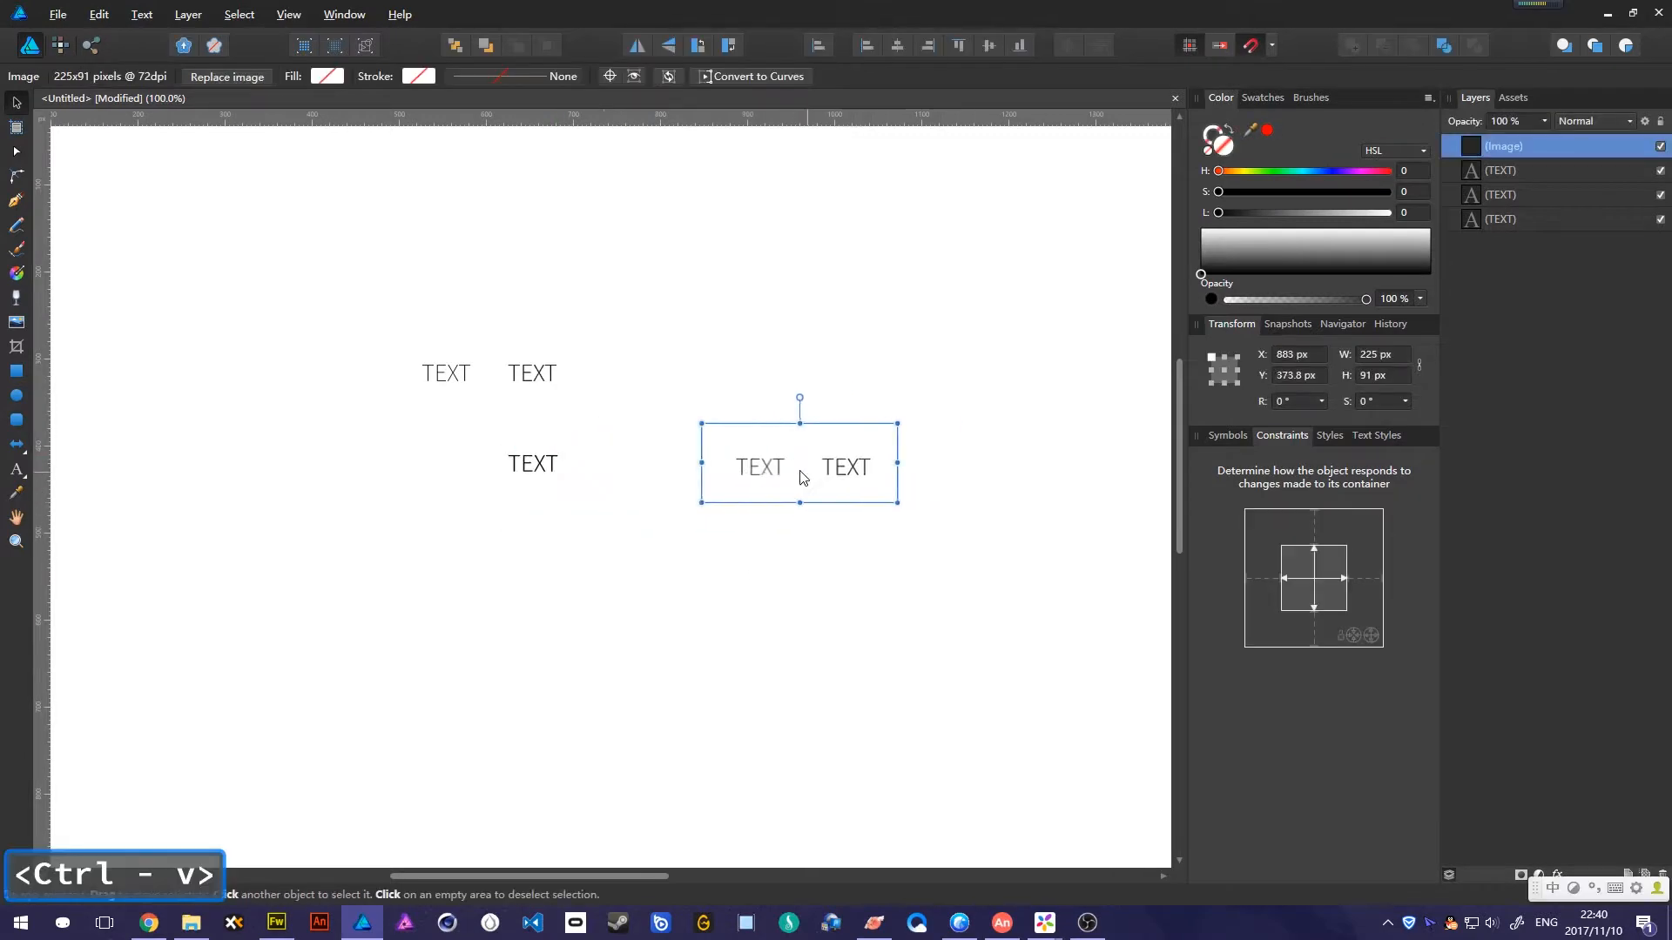
pyautogui.scroll(3, 843, 478)
pyautogui.scroll(3, 715, 392)
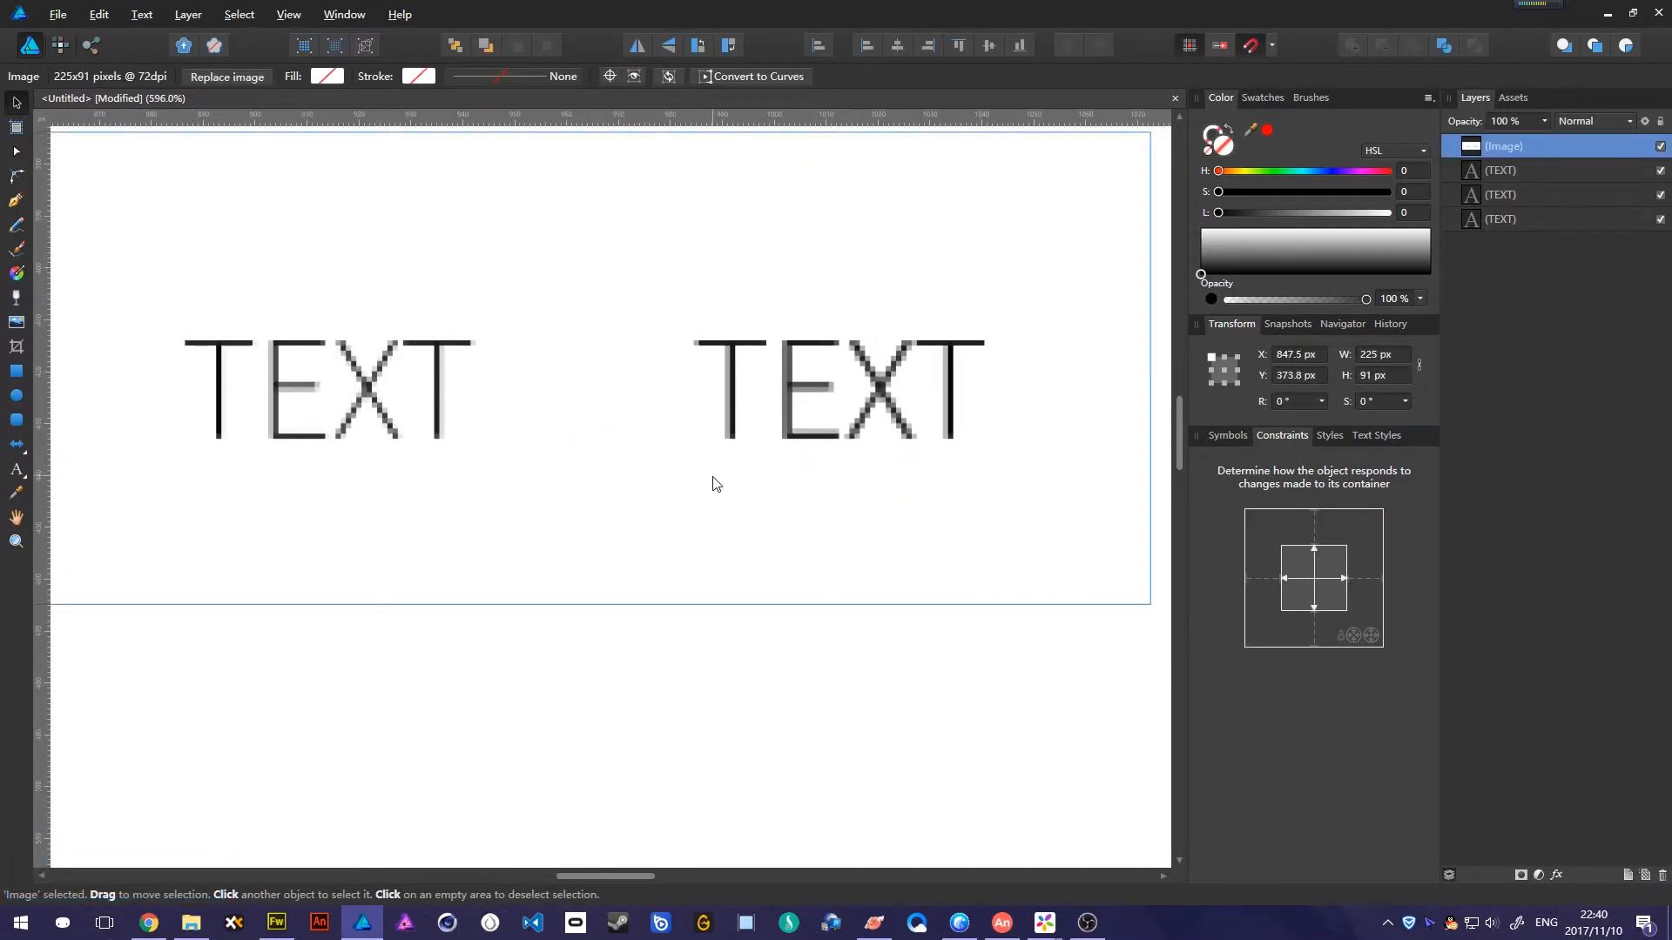
# Delete the pasted screenshot image.
pyautogui.hotkey('ctrl', '1')
pyautogui.click(773, 411)
pyautogui.moveTo(775, 409); pyautogui.dragTo(474, 586)
pyautogui.press('Delete')
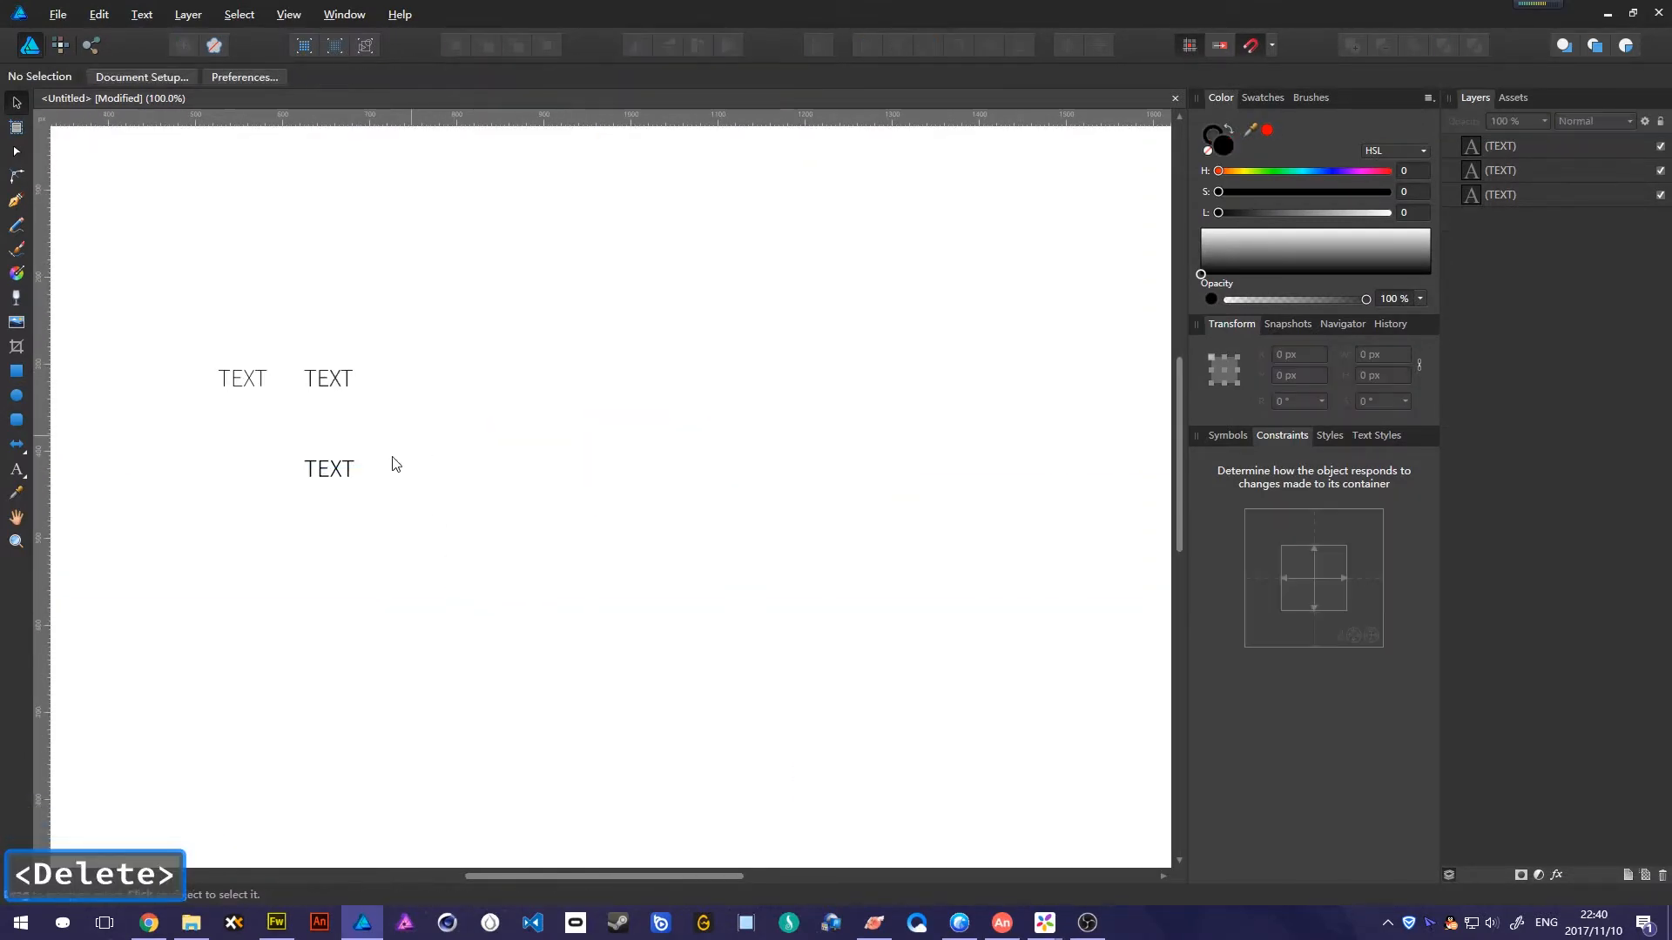
# Delete the lower Light-weight TEXT object.
pyautogui.moveTo(392, 463); pyautogui.dragTo(660, 514)
pyautogui.moveTo(653, 575); pyautogui.dragTo(836, 501)
pyautogui.press('Delete')
# Examine the coverage map curve in the Blend Options of the right TEXT object.
pyautogui.moveTo(564, 358); pyautogui.dragTo(958, 537)
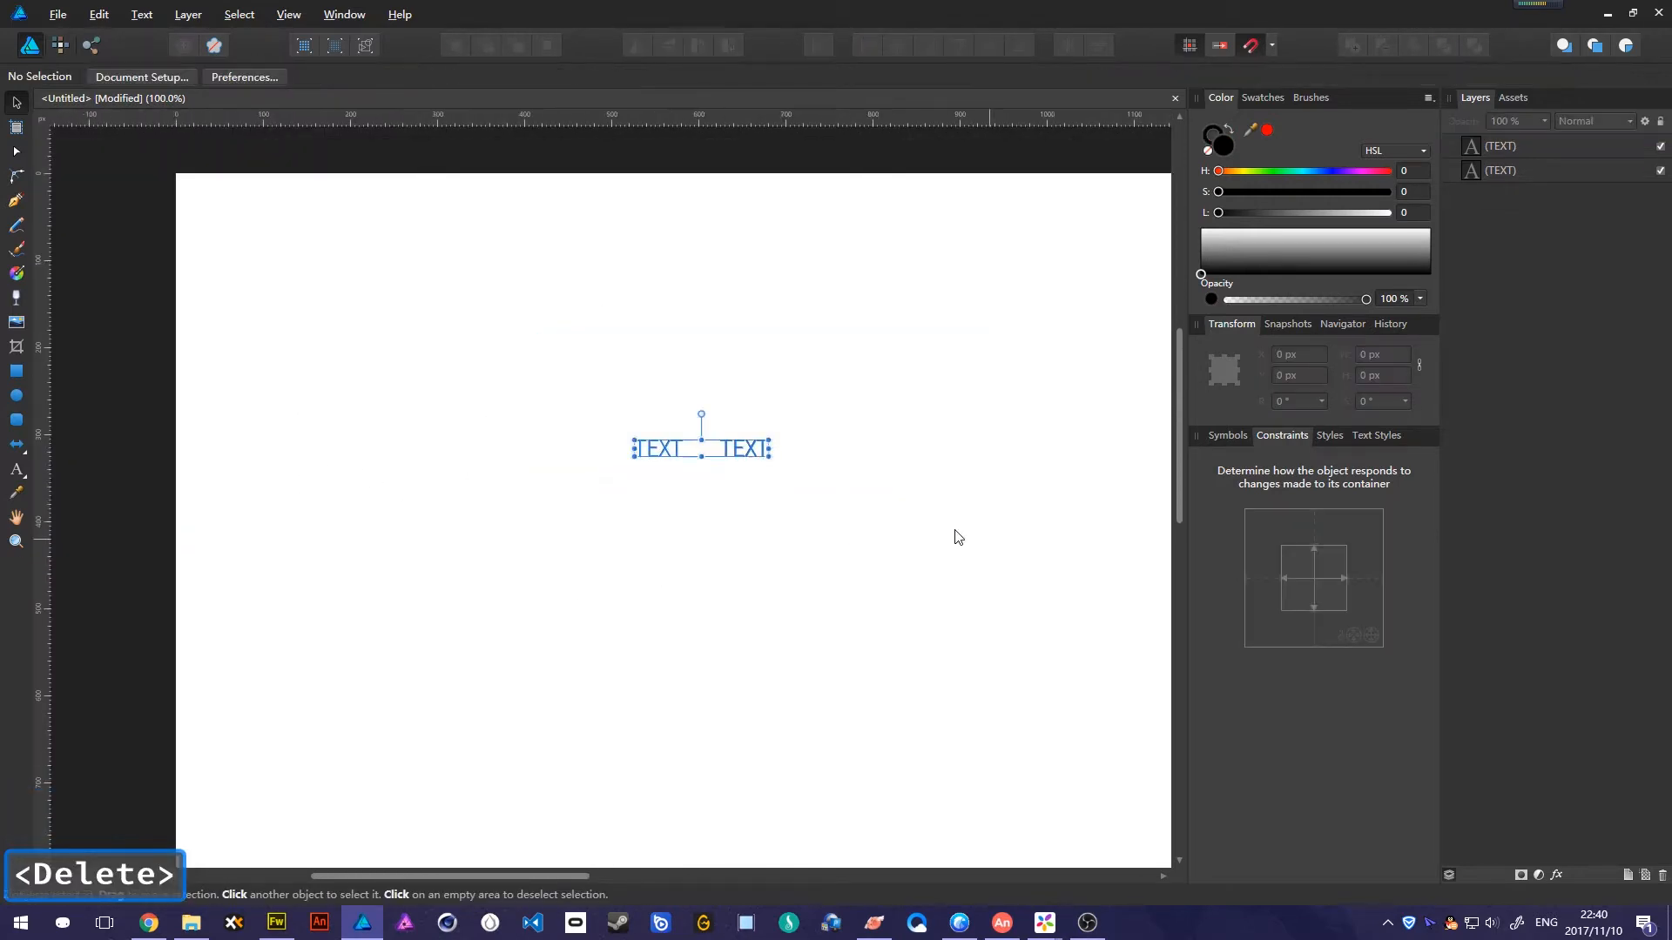
pyautogui.click(666, 448)
pyautogui.click(807, 559)
pyautogui.click(745, 449)
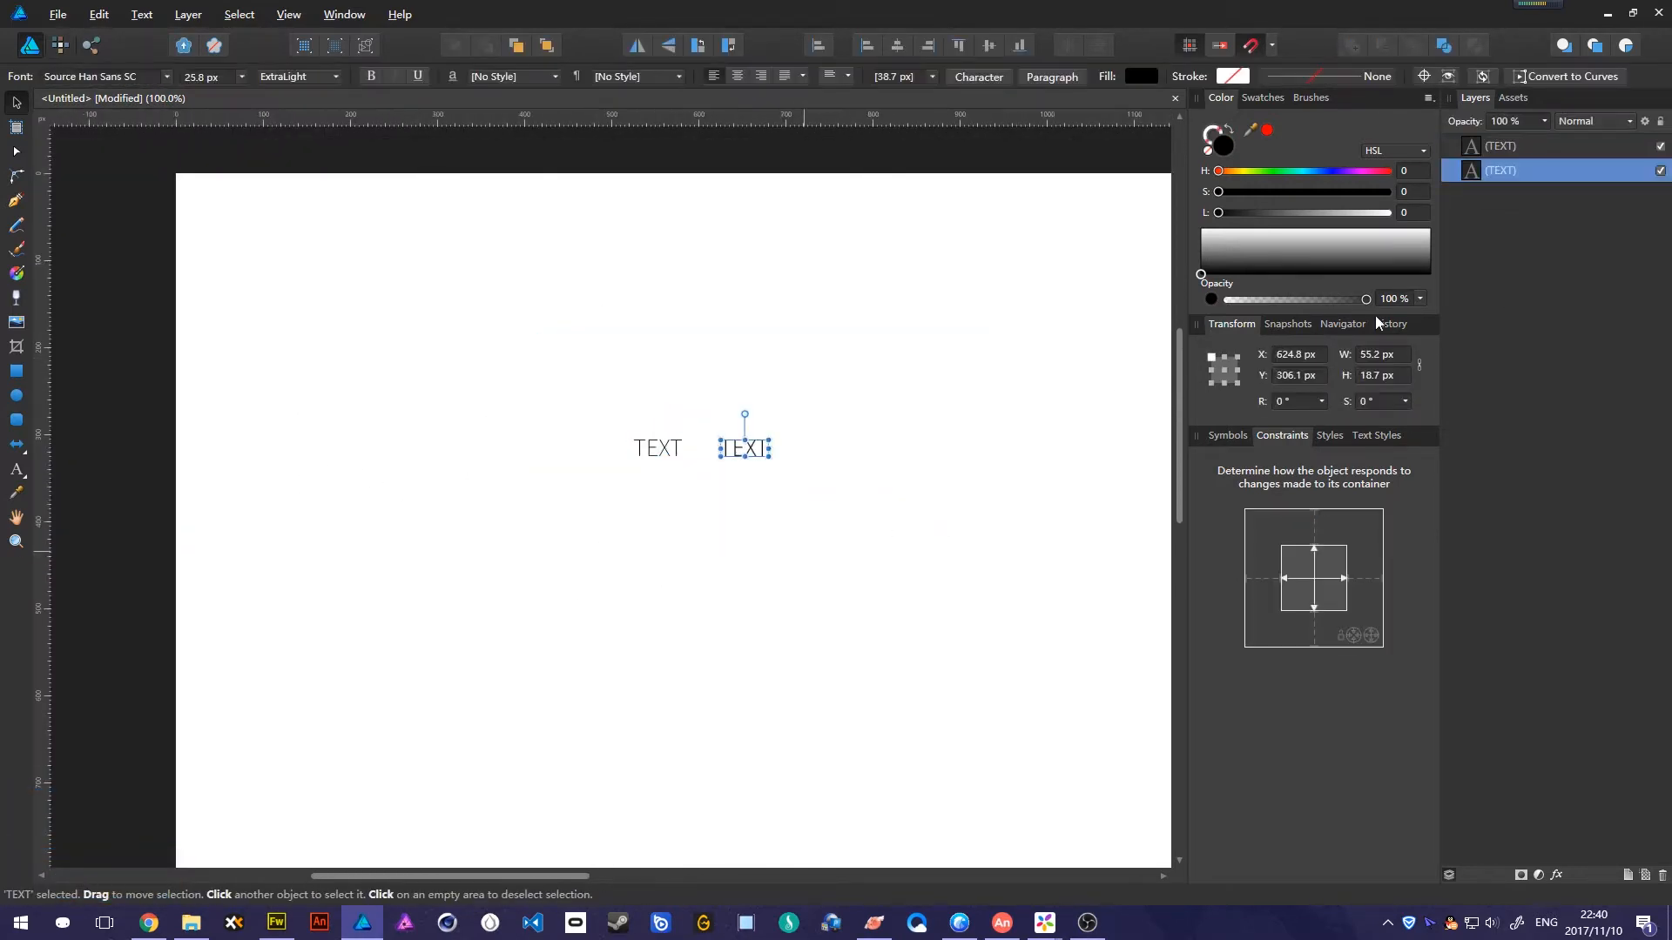
pyautogui.click(1646, 123)
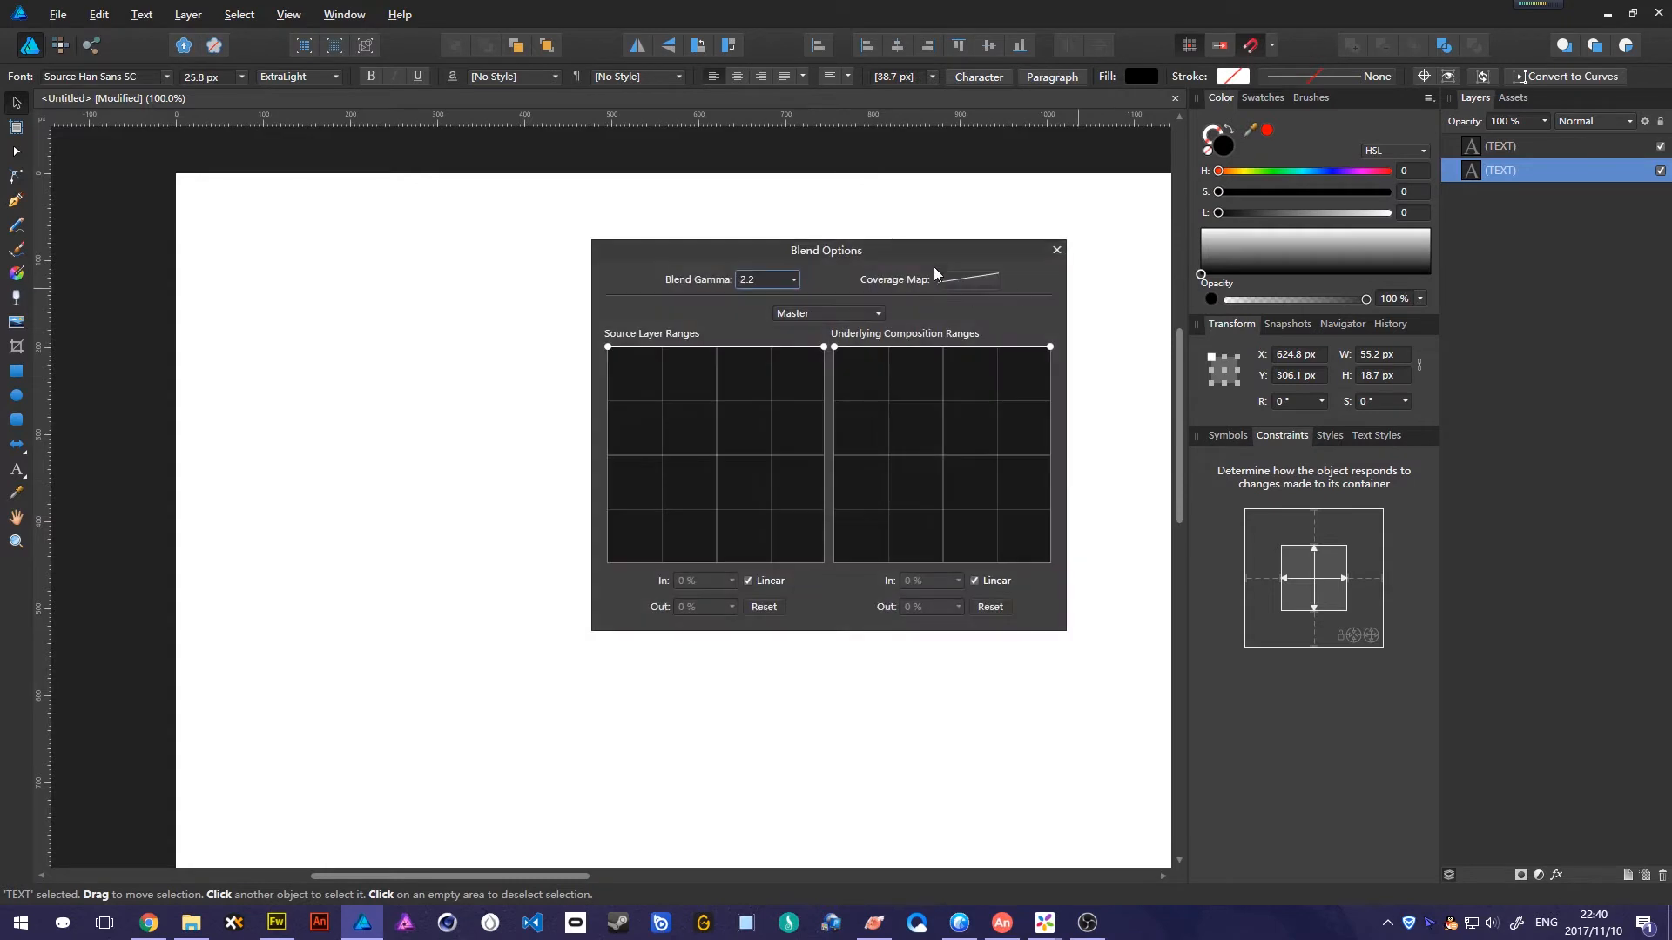
pyautogui.moveTo(984, 293); pyautogui.dragTo(1400, 449)
pyautogui.click(1399, 444)
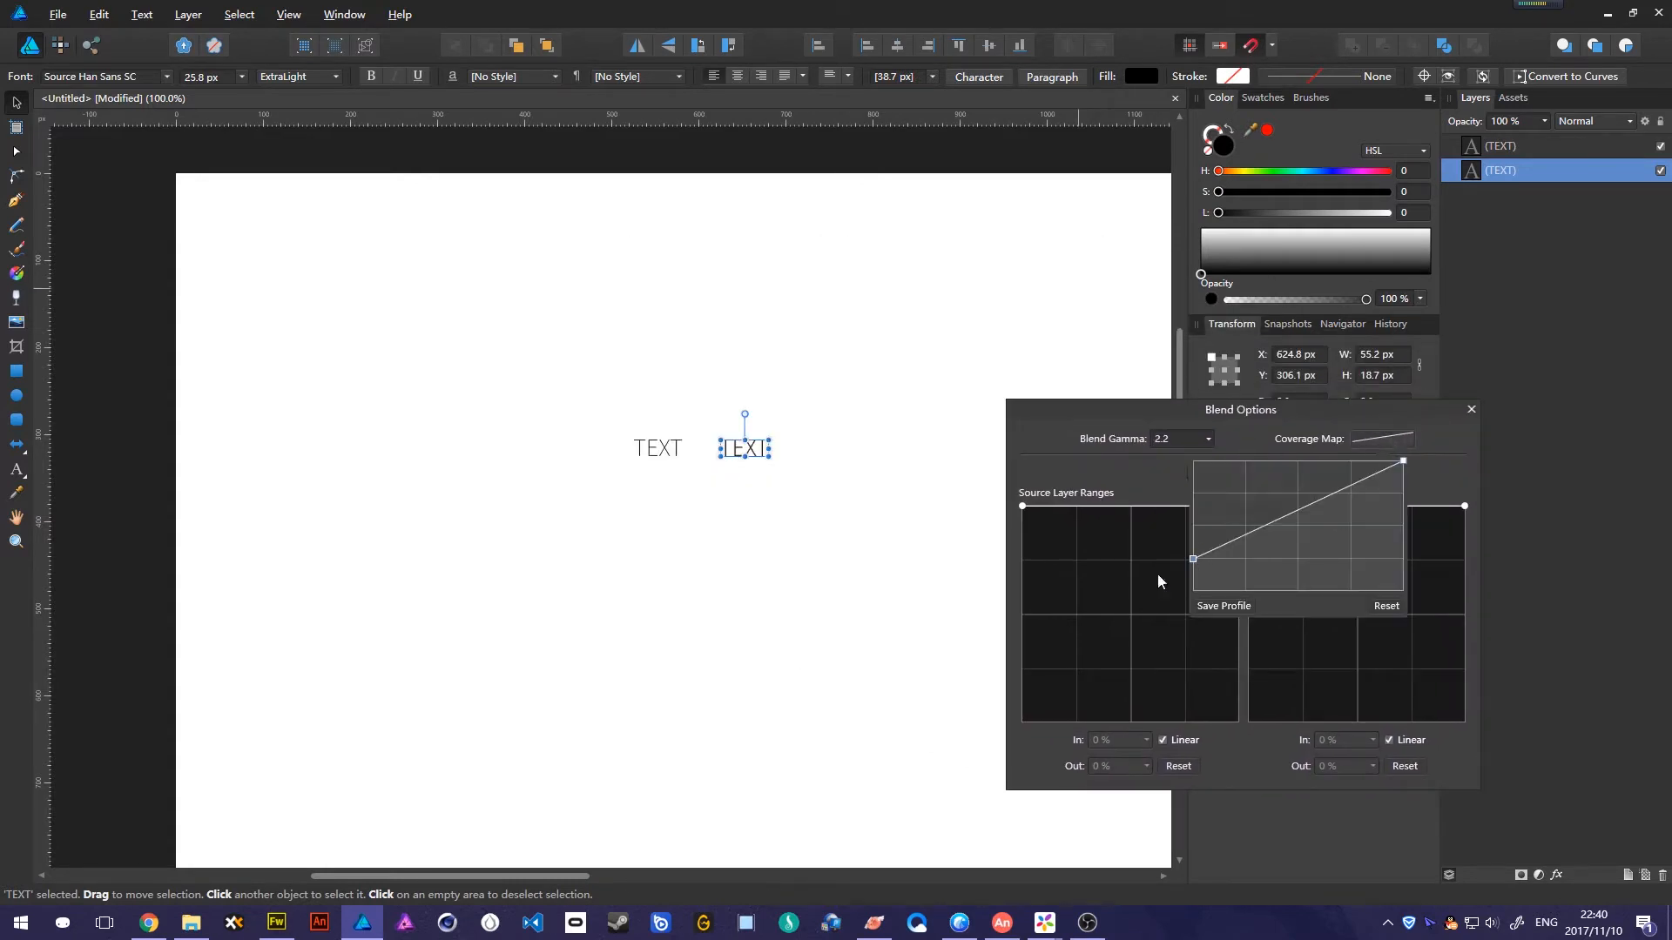
pyautogui.click(1468, 455)
# Delete both remaining TEXT objects from the canvas.
pyautogui.hotkey('ctrl', 'a')
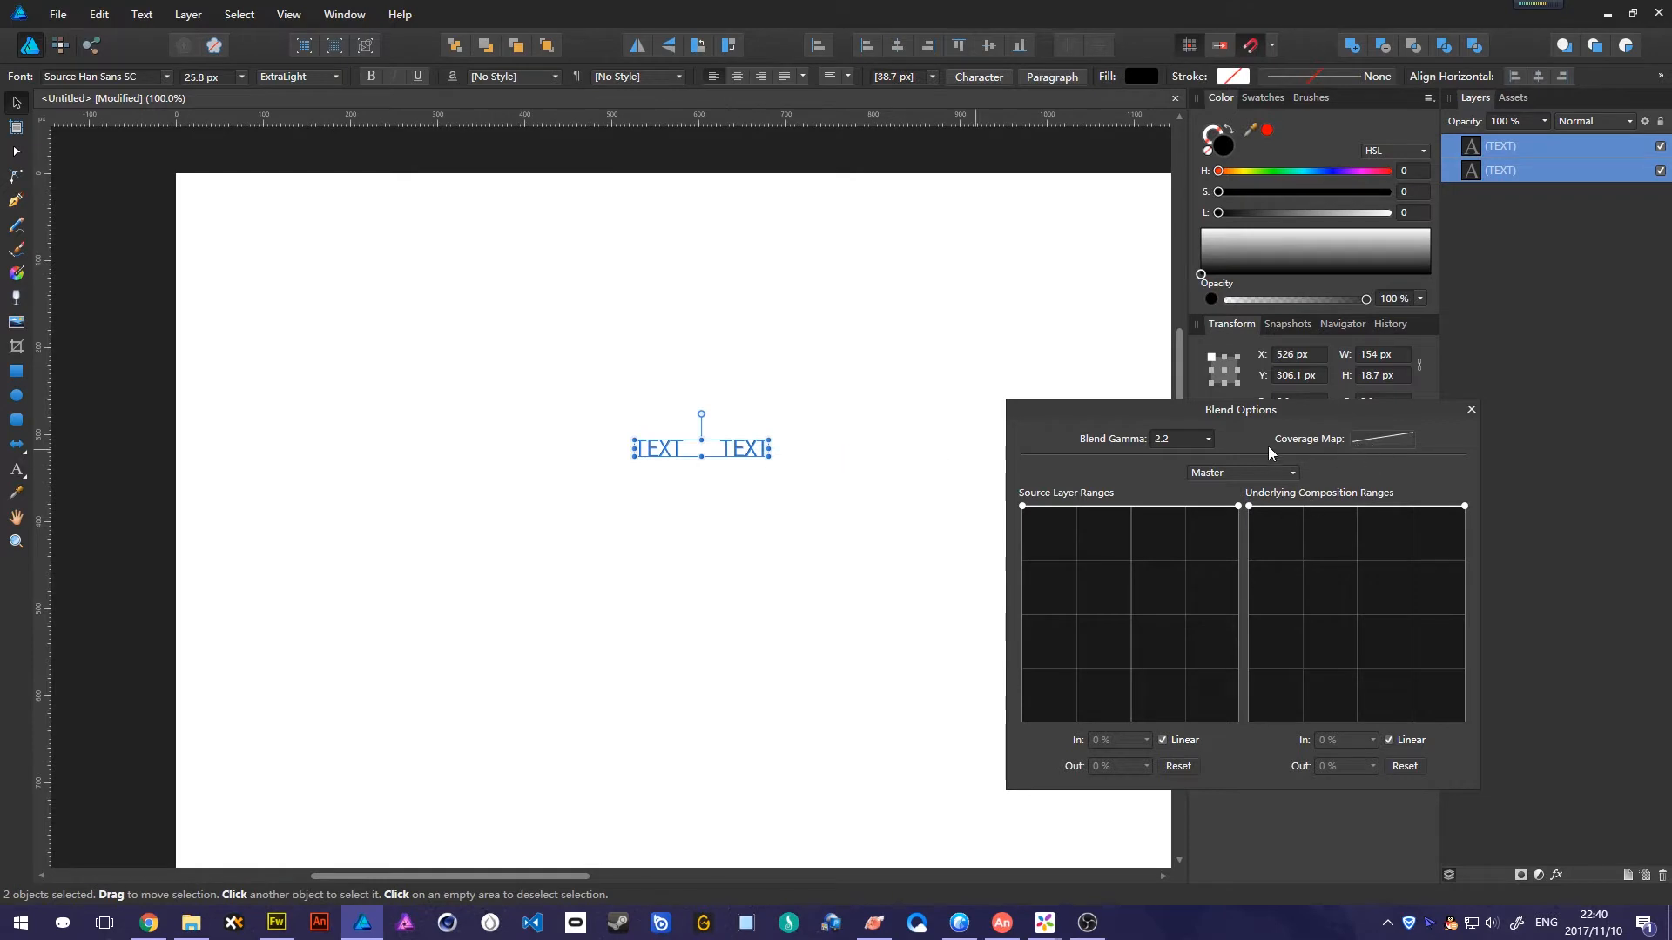
pyautogui.moveTo(823, 345); pyautogui.dragTo(460, 528)
pyautogui.click(504, 488)
pyautogui.hotkey('ctrl', 'a')
pyautogui.moveTo(841, 351); pyautogui.dragTo(452, 520)
pyautogui.press('Delete')
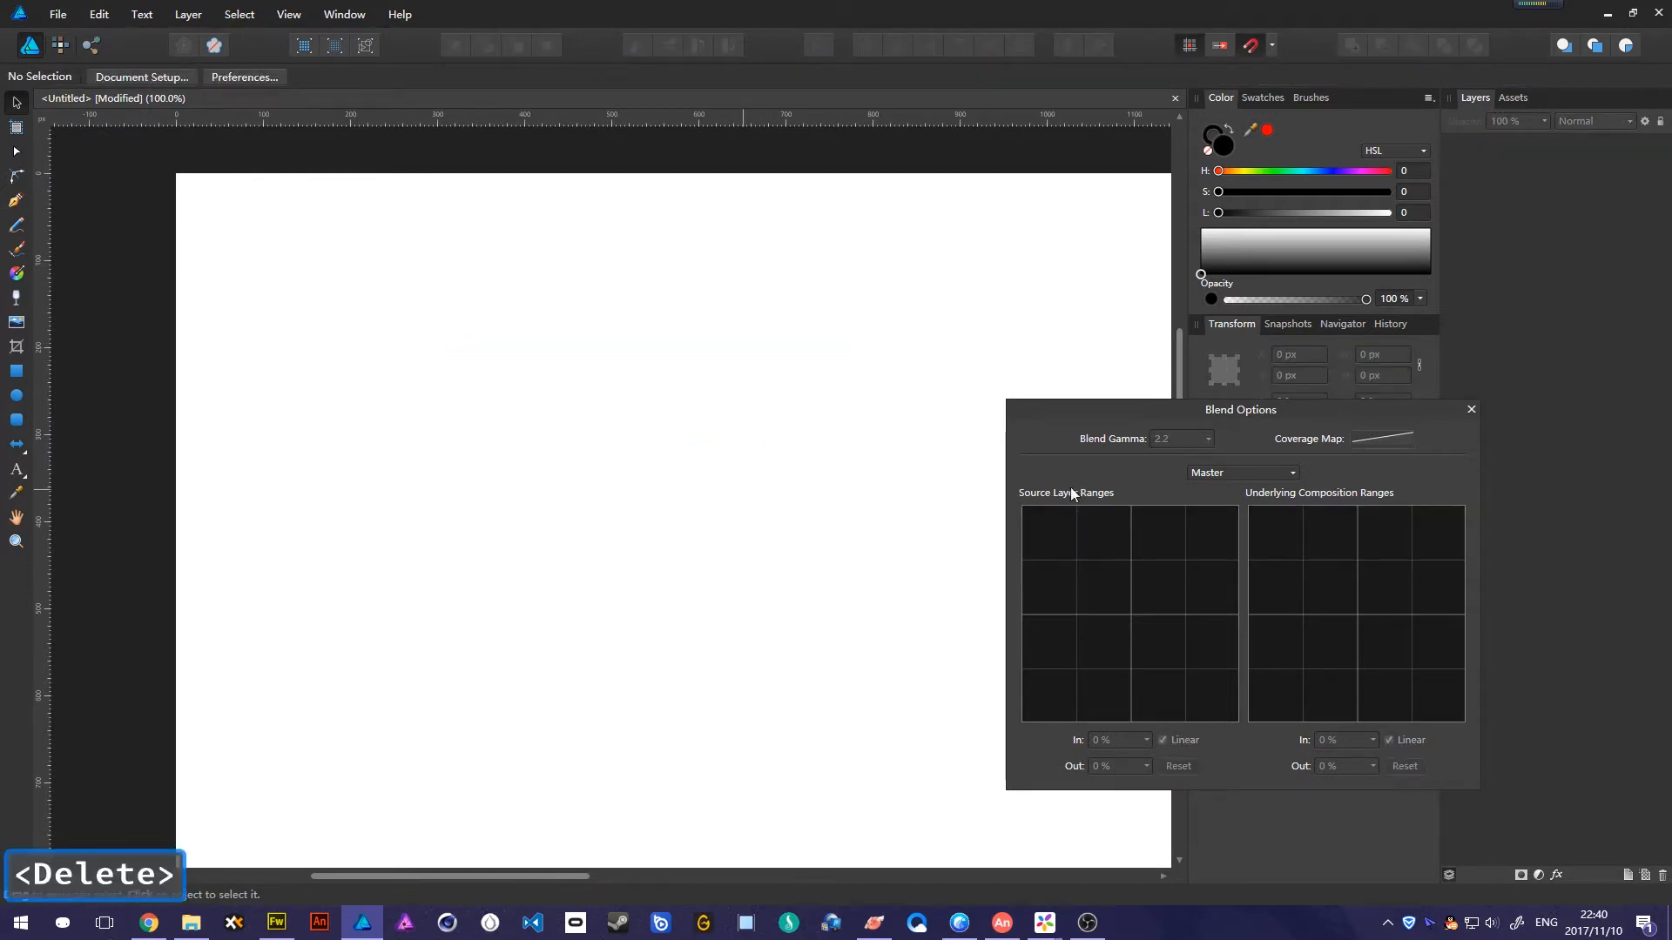
# Copy the airplane photo from the Avian en Atardecer page in Chrome, paste it into the Affinity Designer document and lock its layer.
pyautogui.click(148, 922)
pyautogui.click(1217, 10)
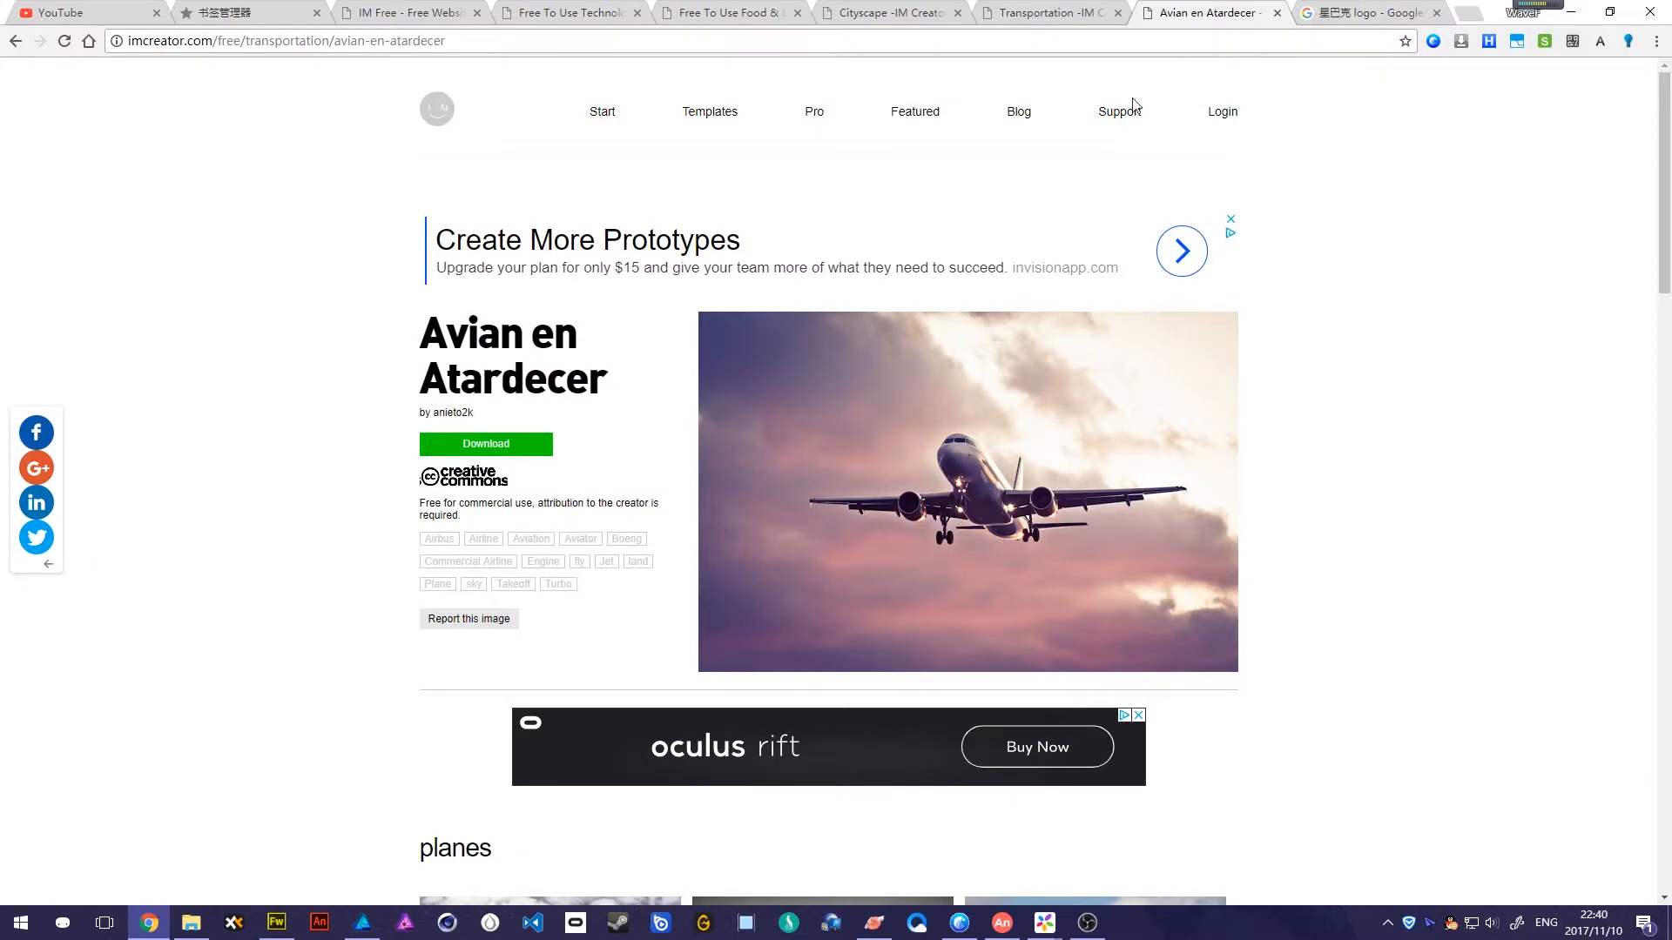
pyautogui.rightClick(956, 433)
pyautogui.click(1027, 608)
pyautogui.hotkey('alt', 'Tab')
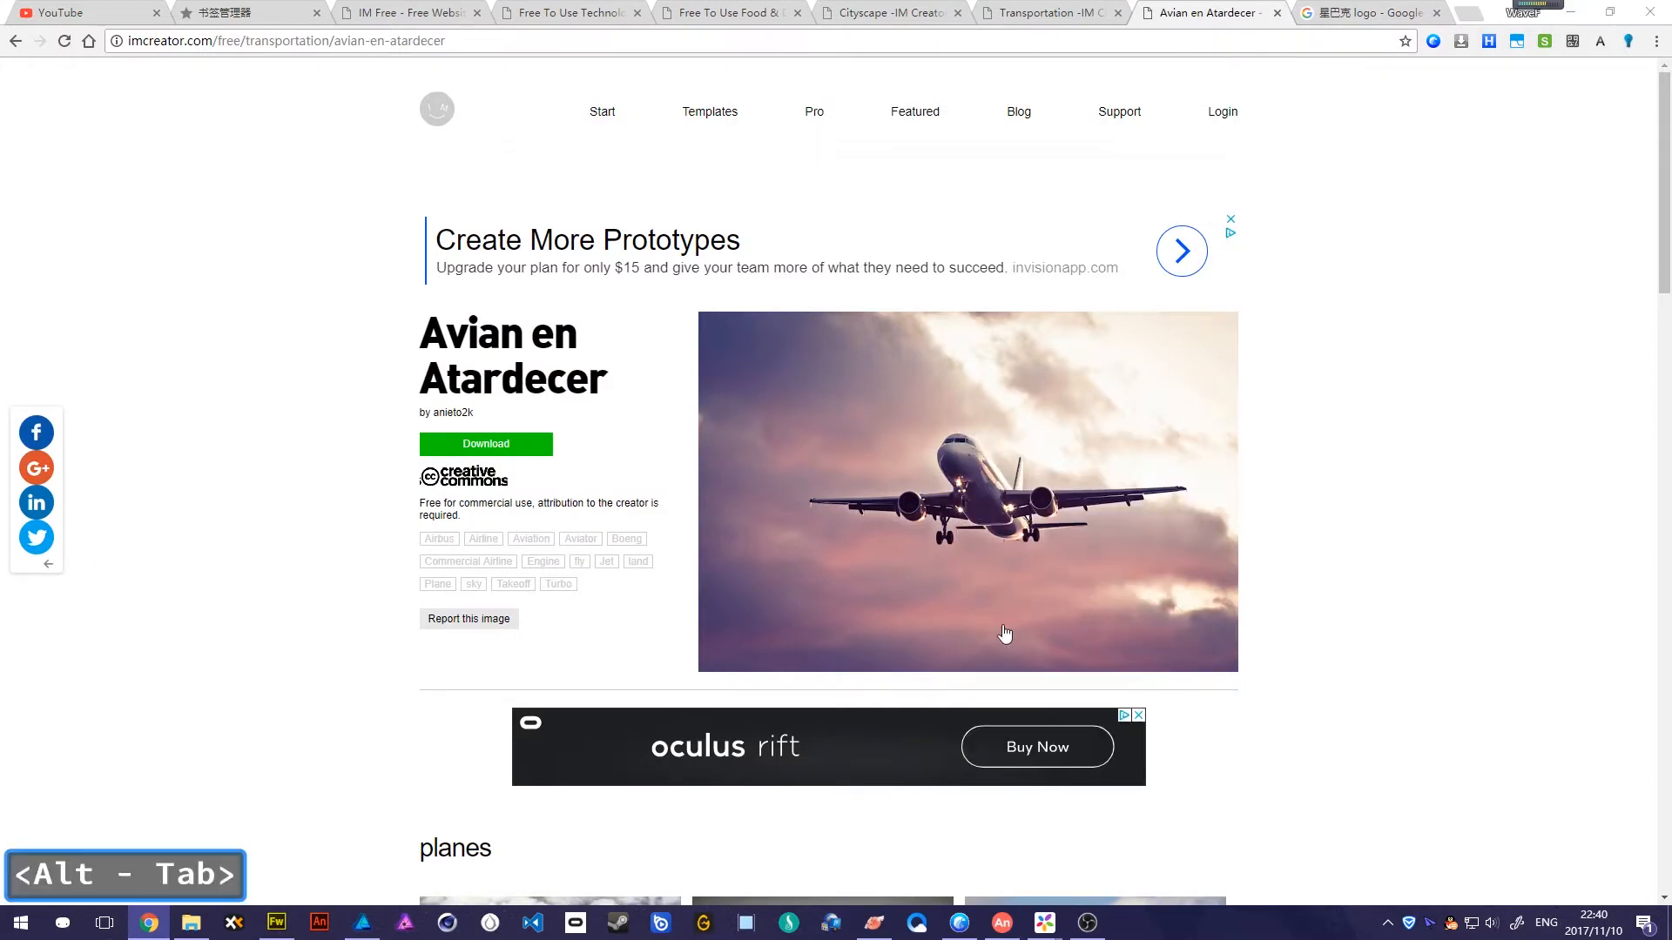
pyautogui.hotkey('ctrl', 'v')
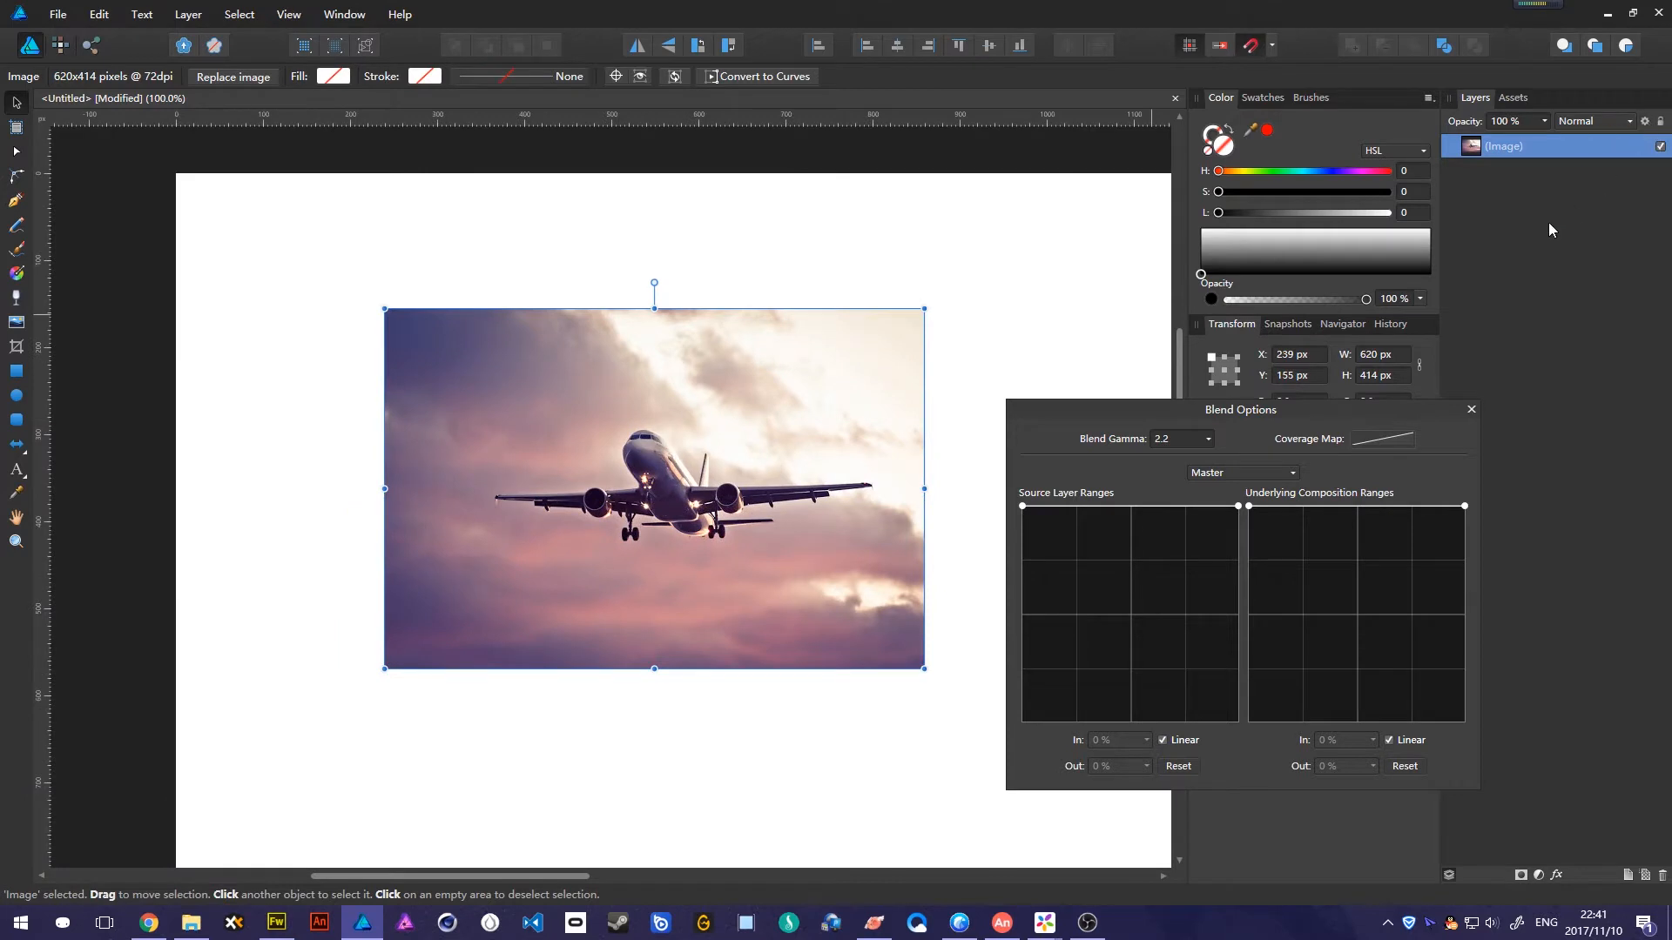
pyautogui.click(1646, 147)
pyautogui.click(871, 271)
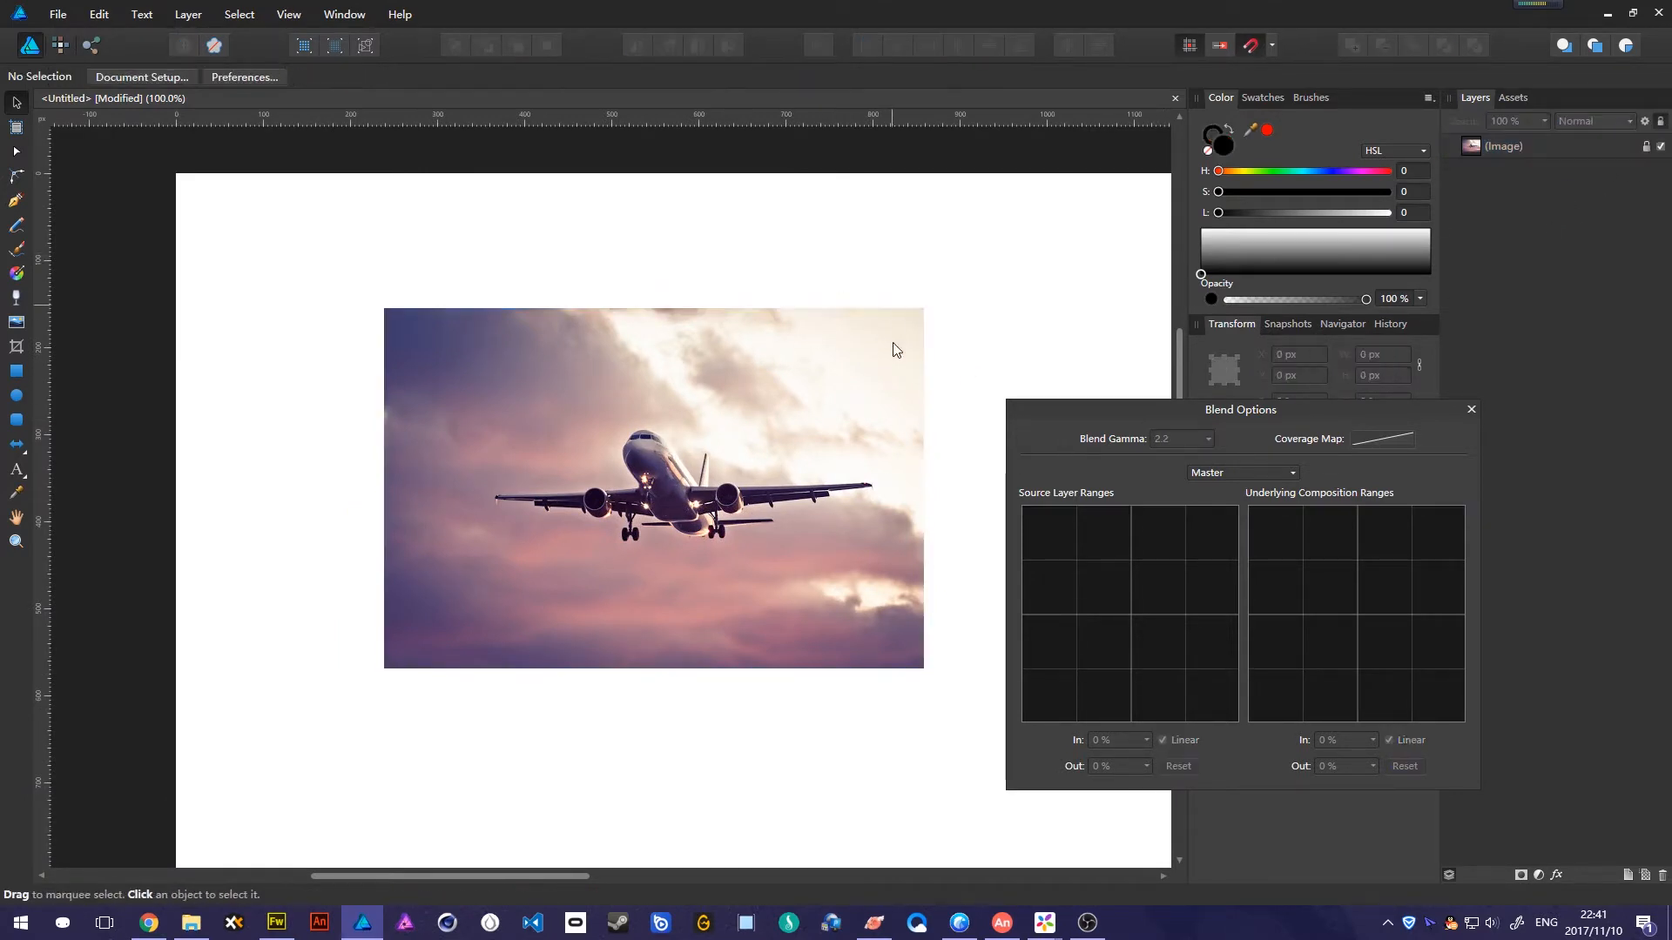
# Copy the green Starbucks-style Charlotte logo from the Google Images results in Chrome and paste it into the Affinity Designer document.
pyautogui.hotkey('alt', 'Tab')
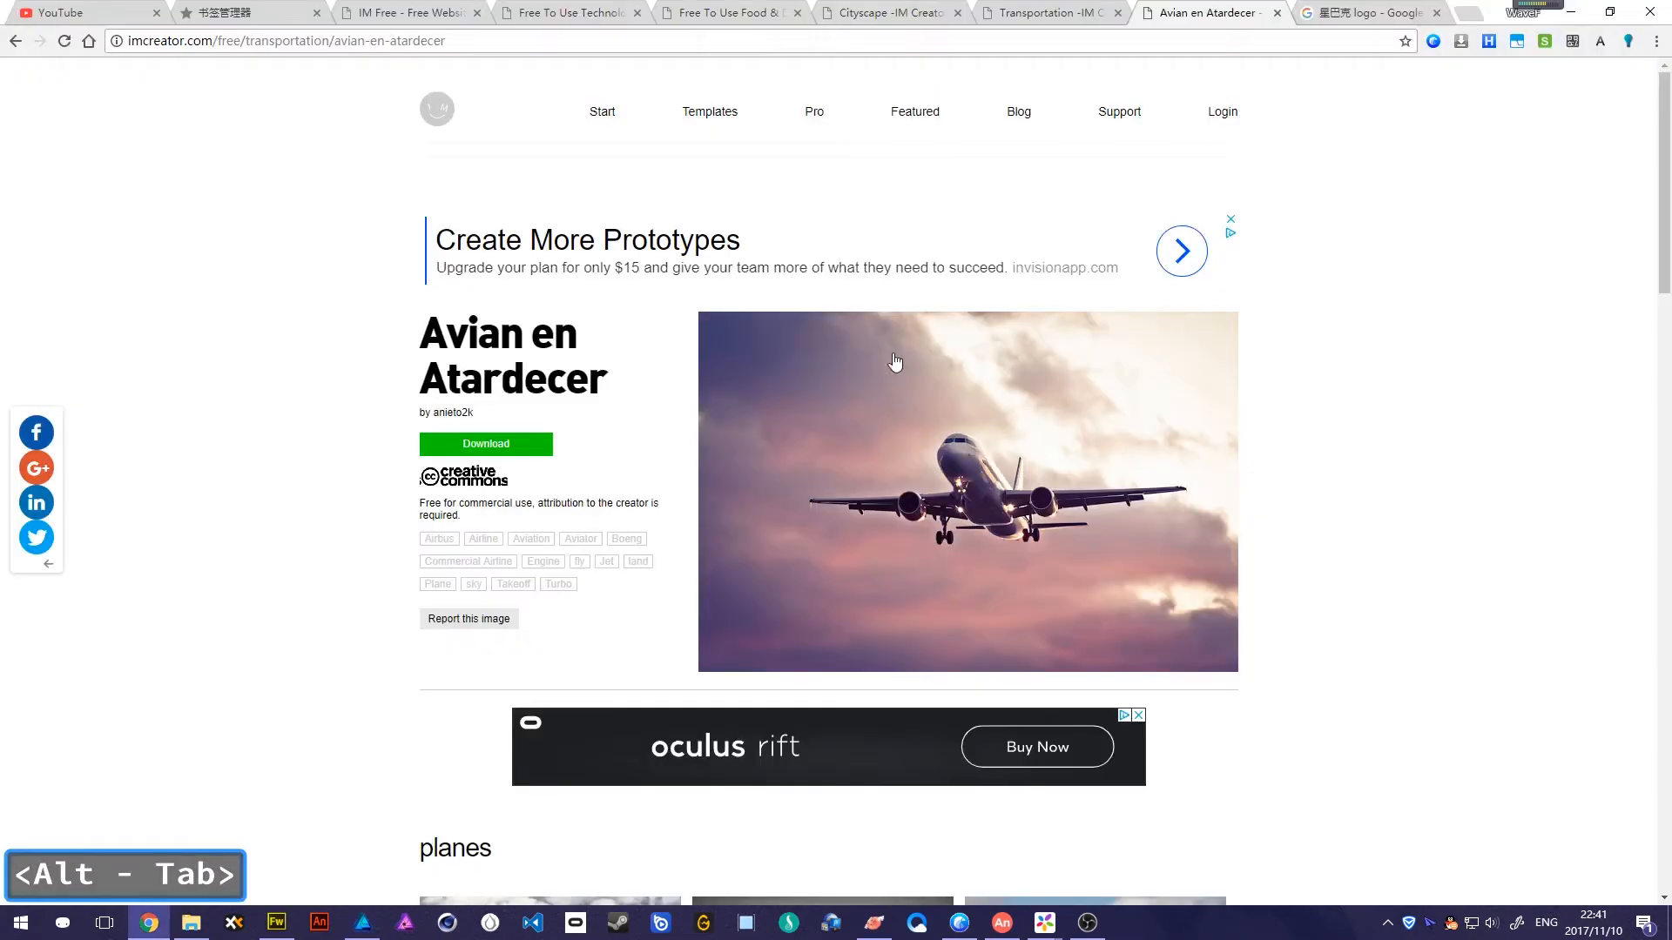
pyautogui.click(1391, 10)
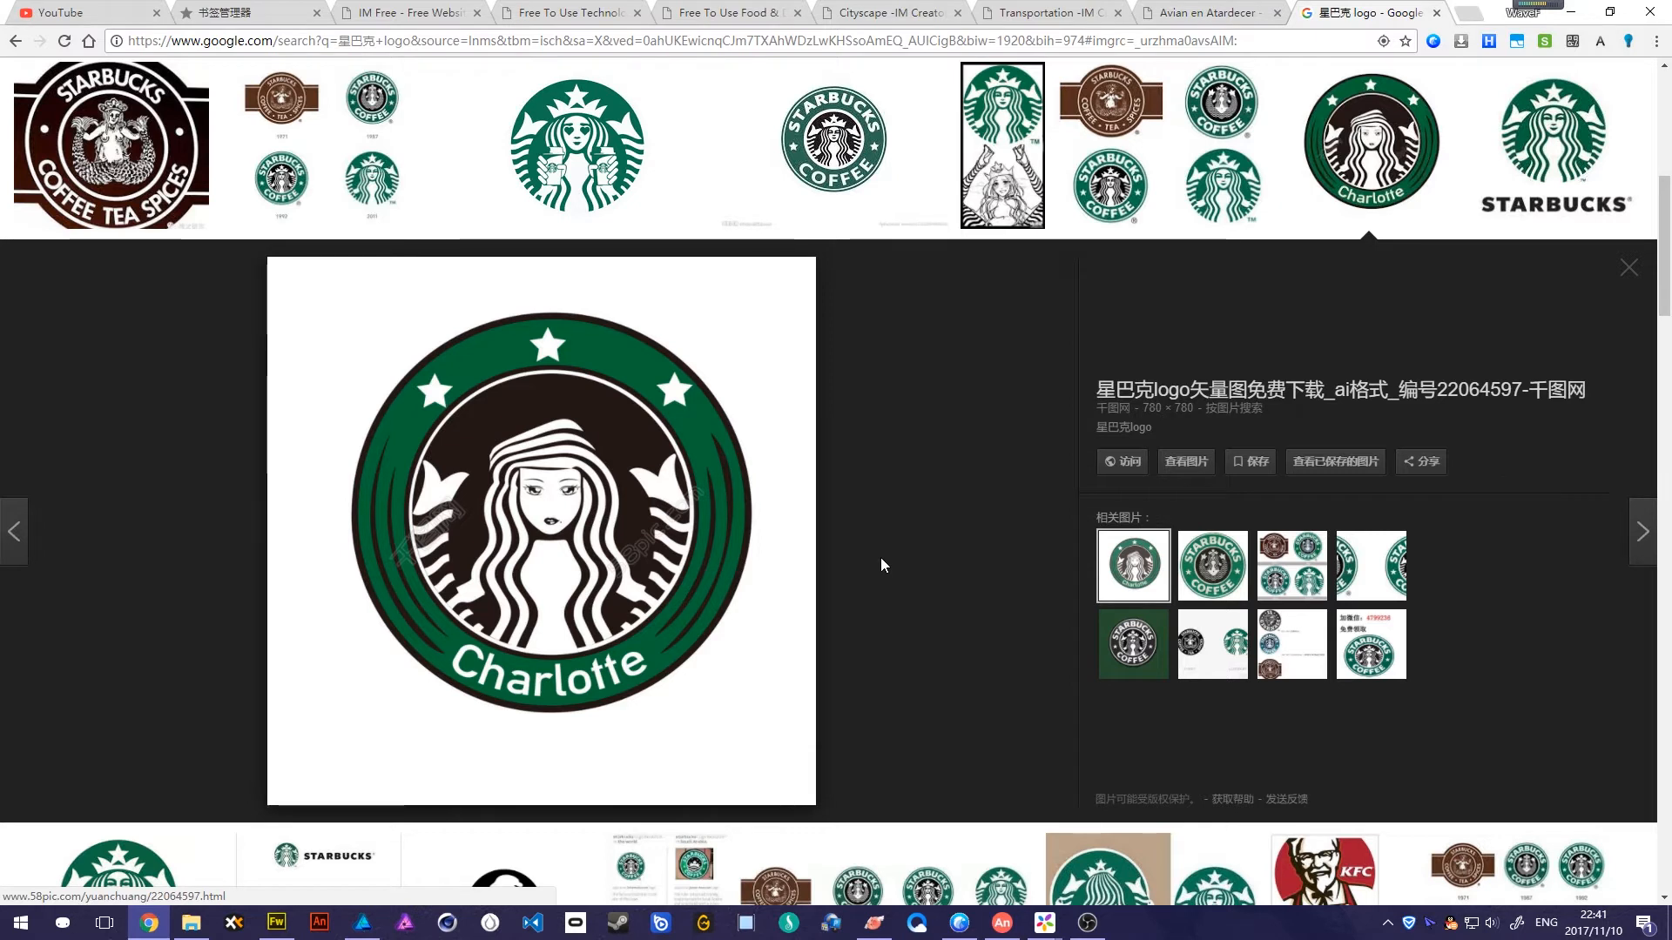
pyautogui.rightClick(726, 404)
pyautogui.click(810, 574)
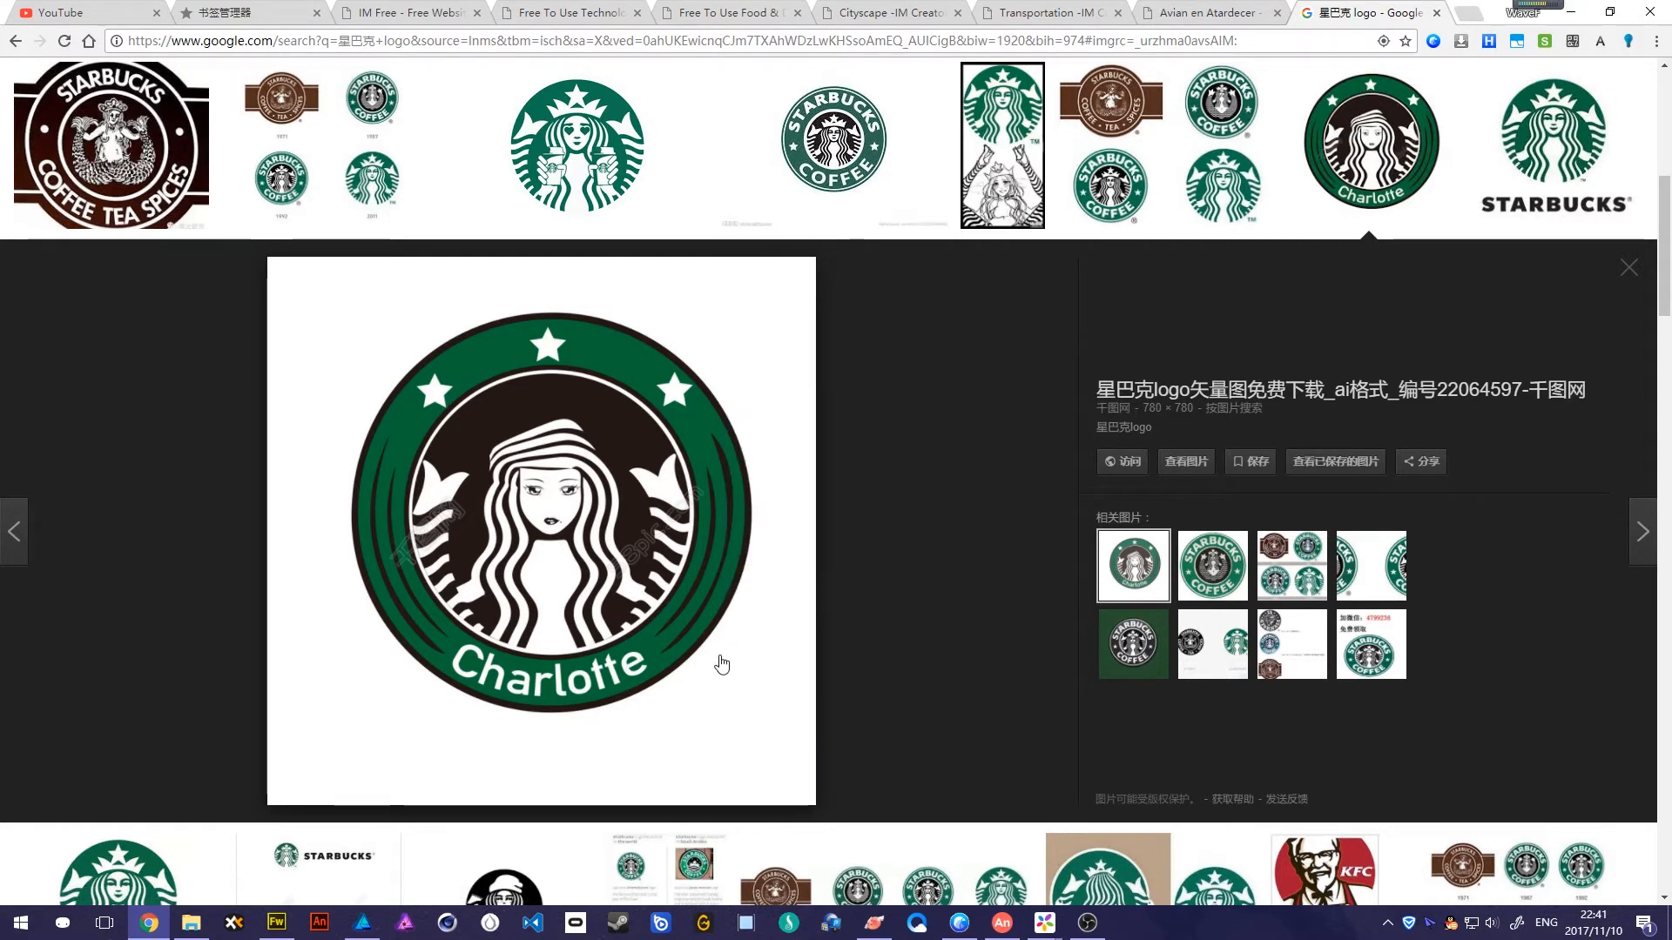
pyautogui.hotkey('alt', 'Tab')
pyautogui.hotkey('ctrl', 'v')
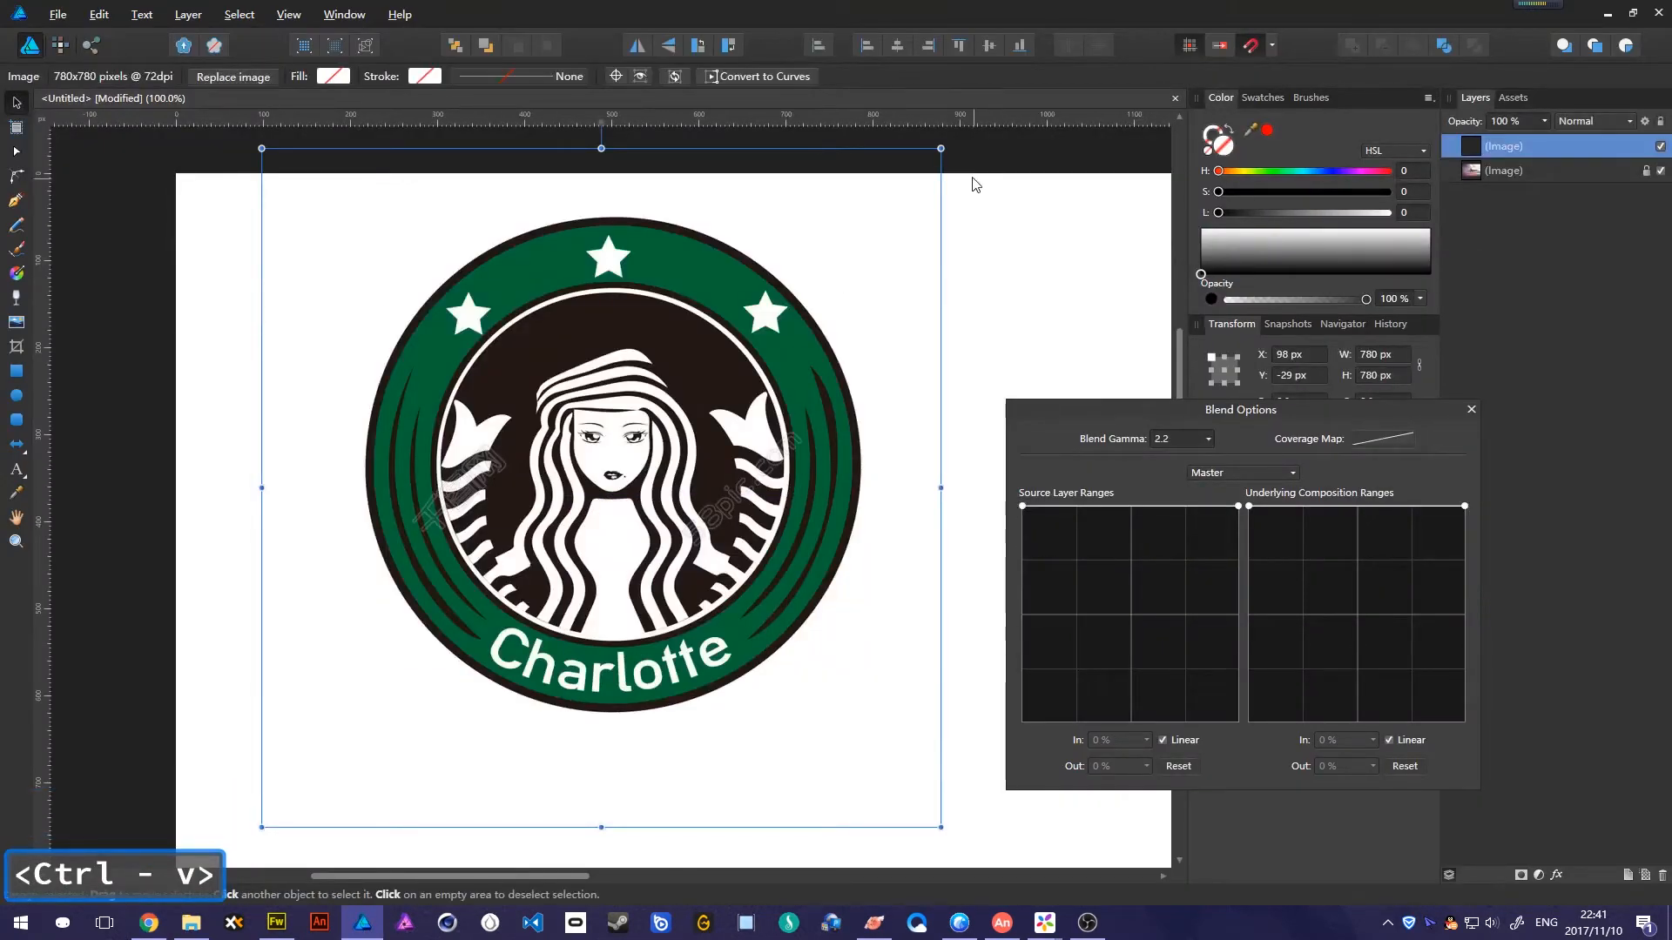
# Scale the pasted logo down to about 218 × 218 px and place it over the bright upper-right area of the photo.
pyautogui.moveTo(941, 148); pyautogui.dragTo(696, 392)
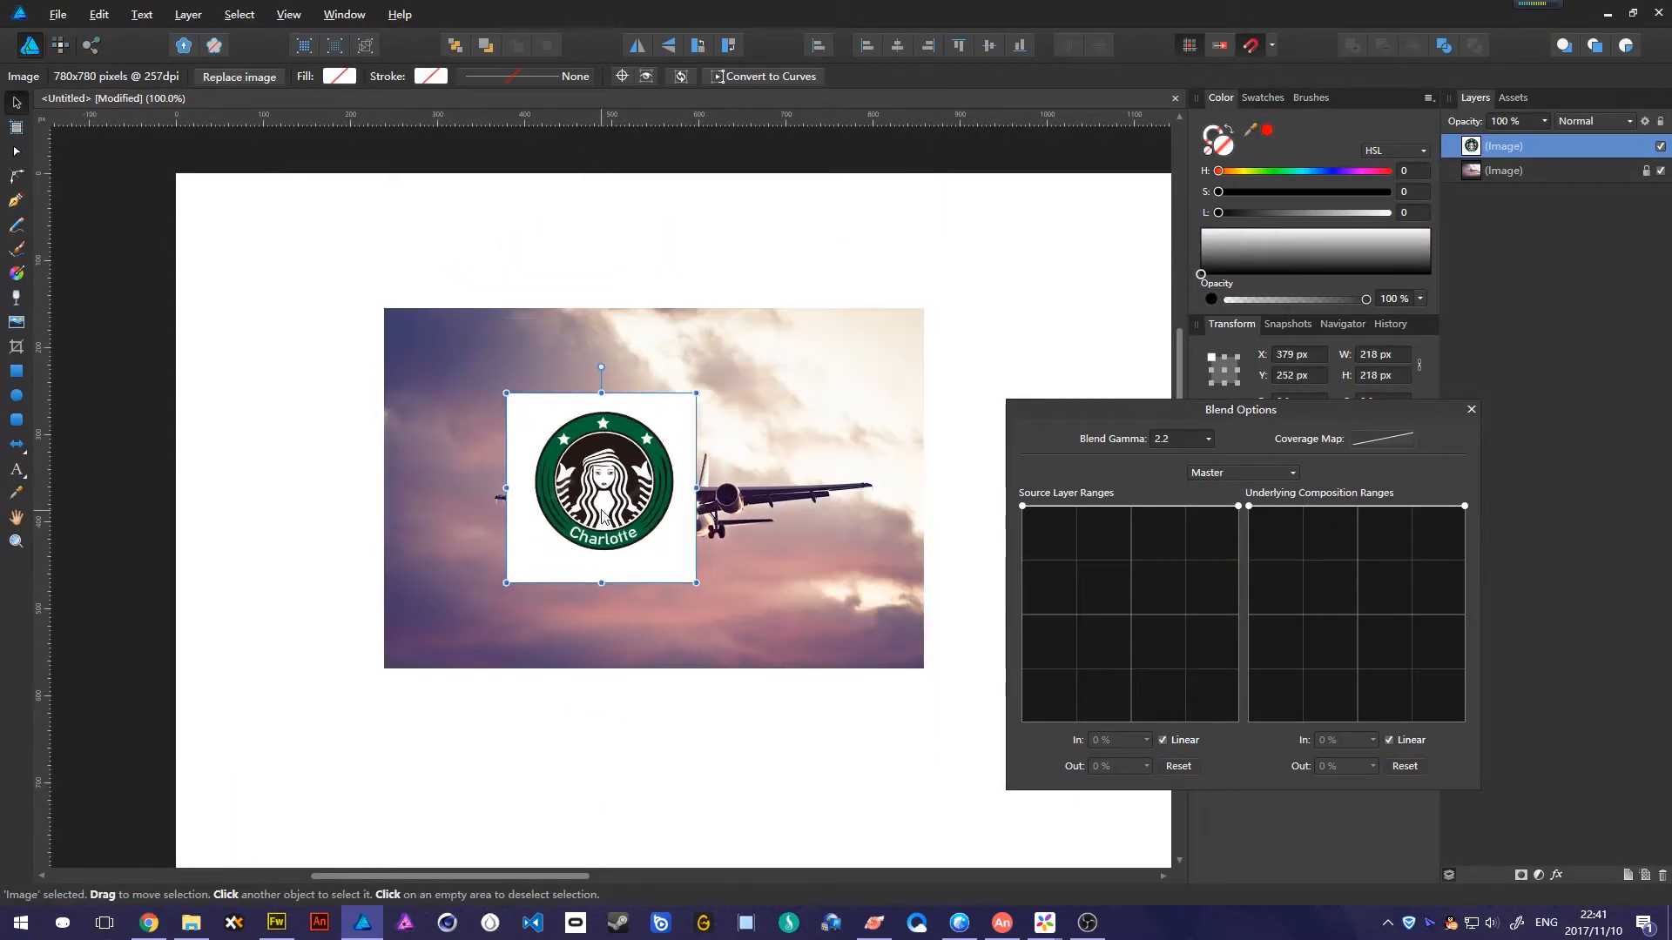
pyautogui.moveTo(611, 510); pyautogui.dragTo(814, 448)
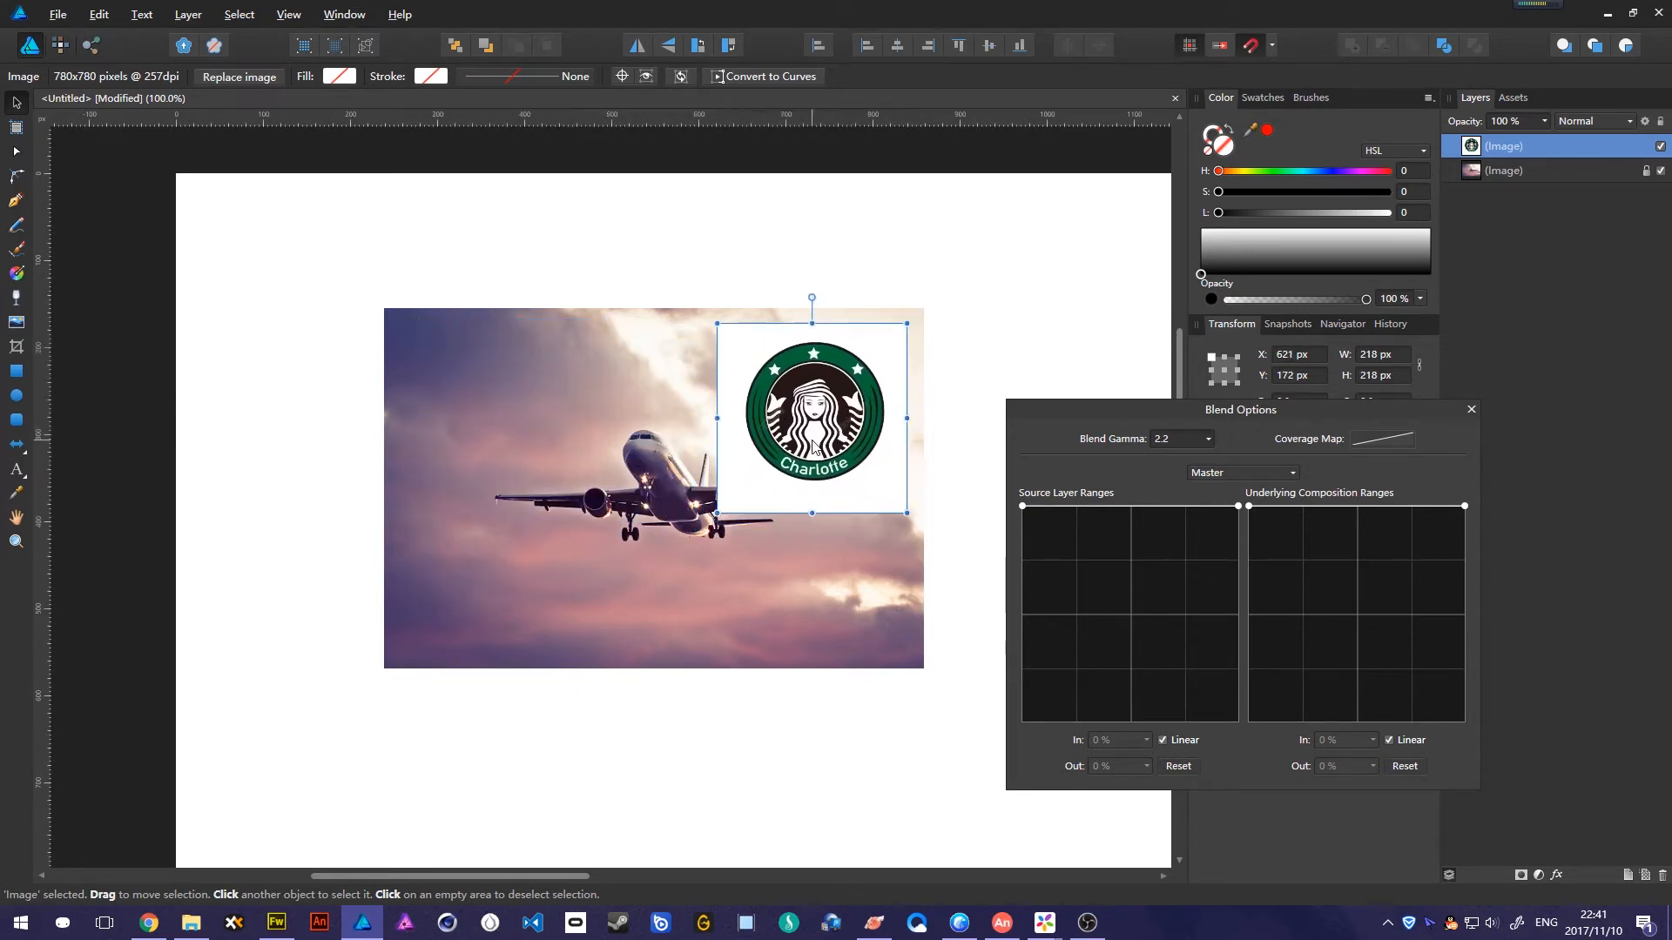
# Lower the highlight end of the logo's Source Layer Ranges curve to 0% output and turn off Linear.
pyautogui.click(1238, 506)
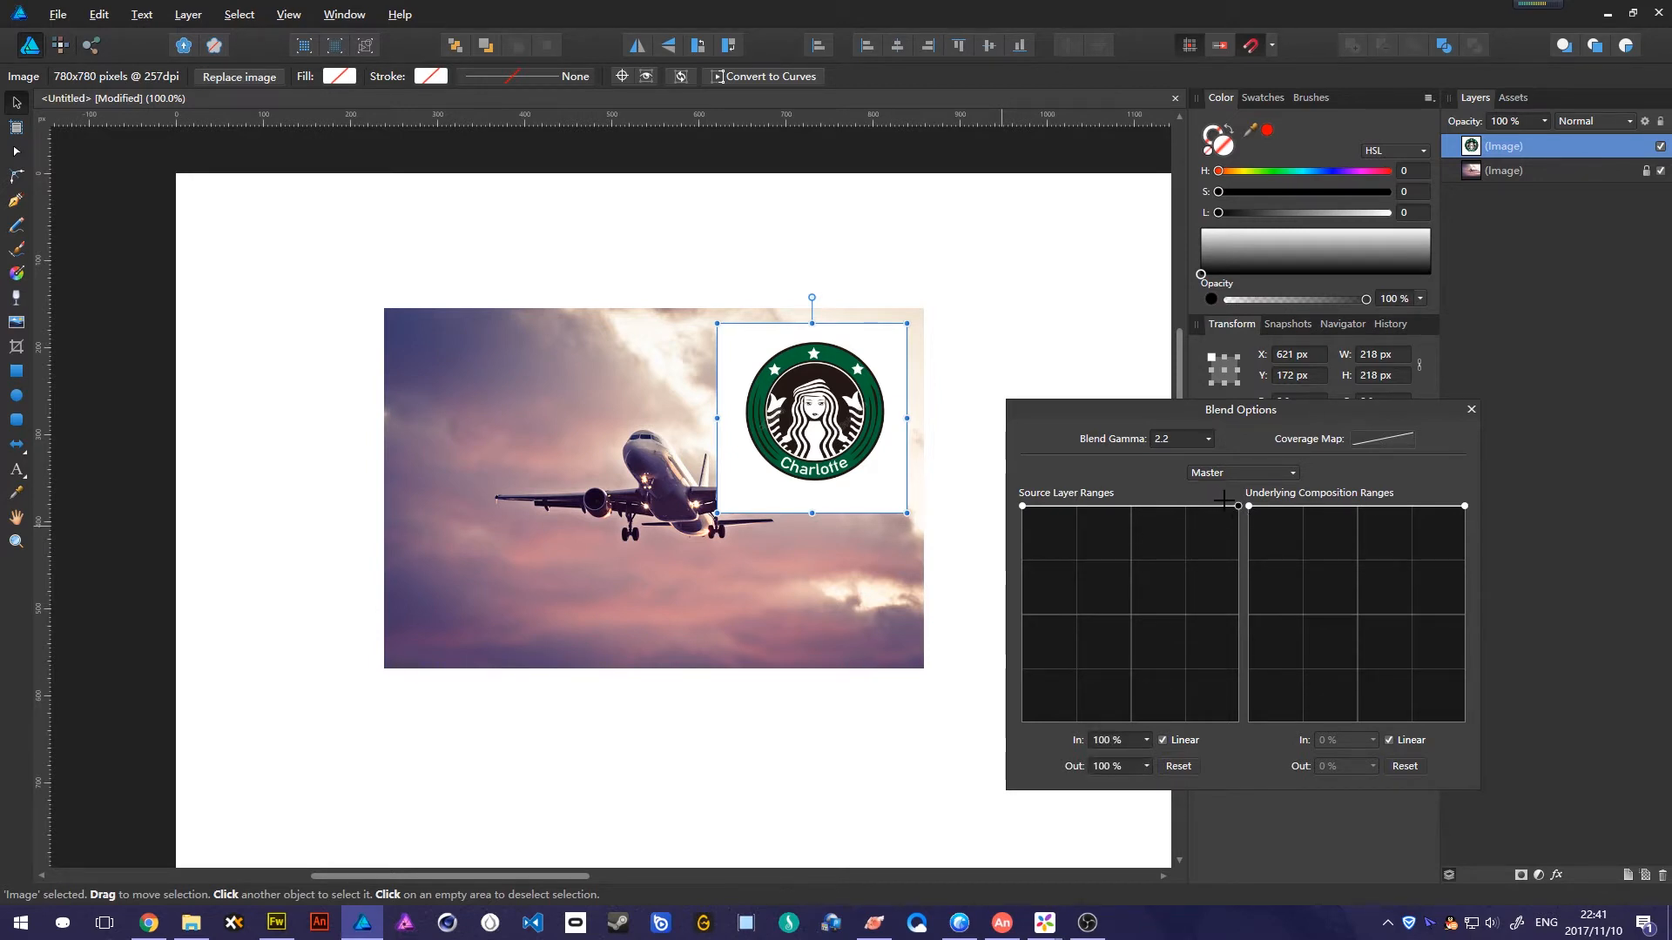
pyautogui.moveTo(1238, 506); pyautogui.dragTo(1238, 670)
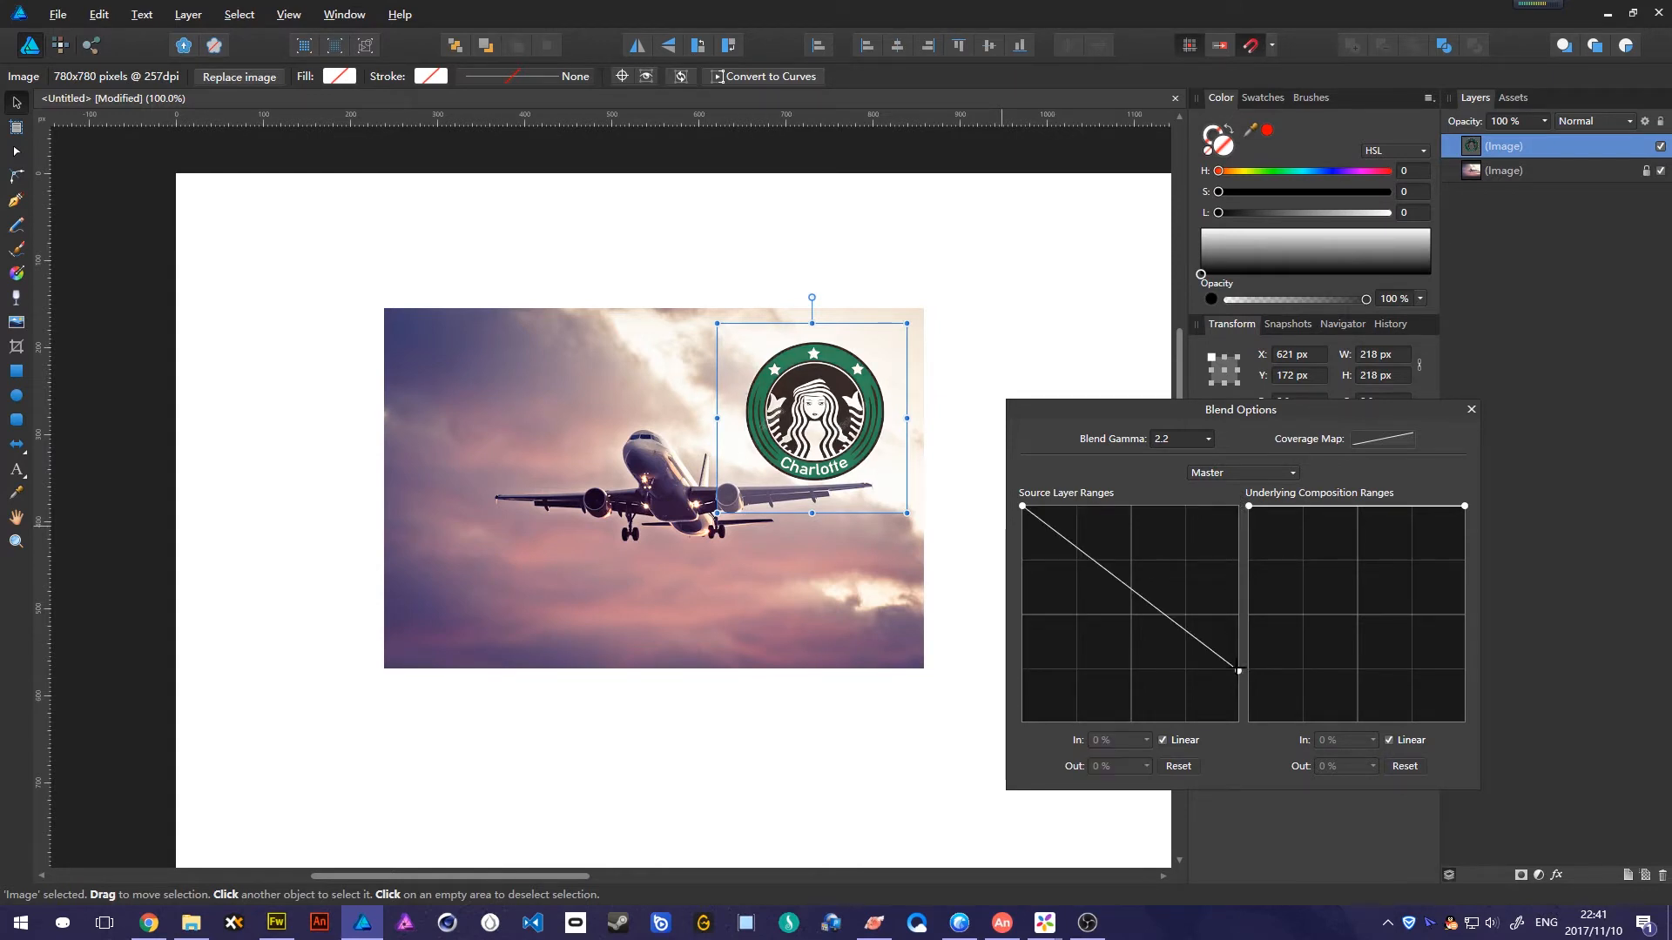
pyautogui.moveTo(1239, 671); pyautogui.dragTo(1284, 740)
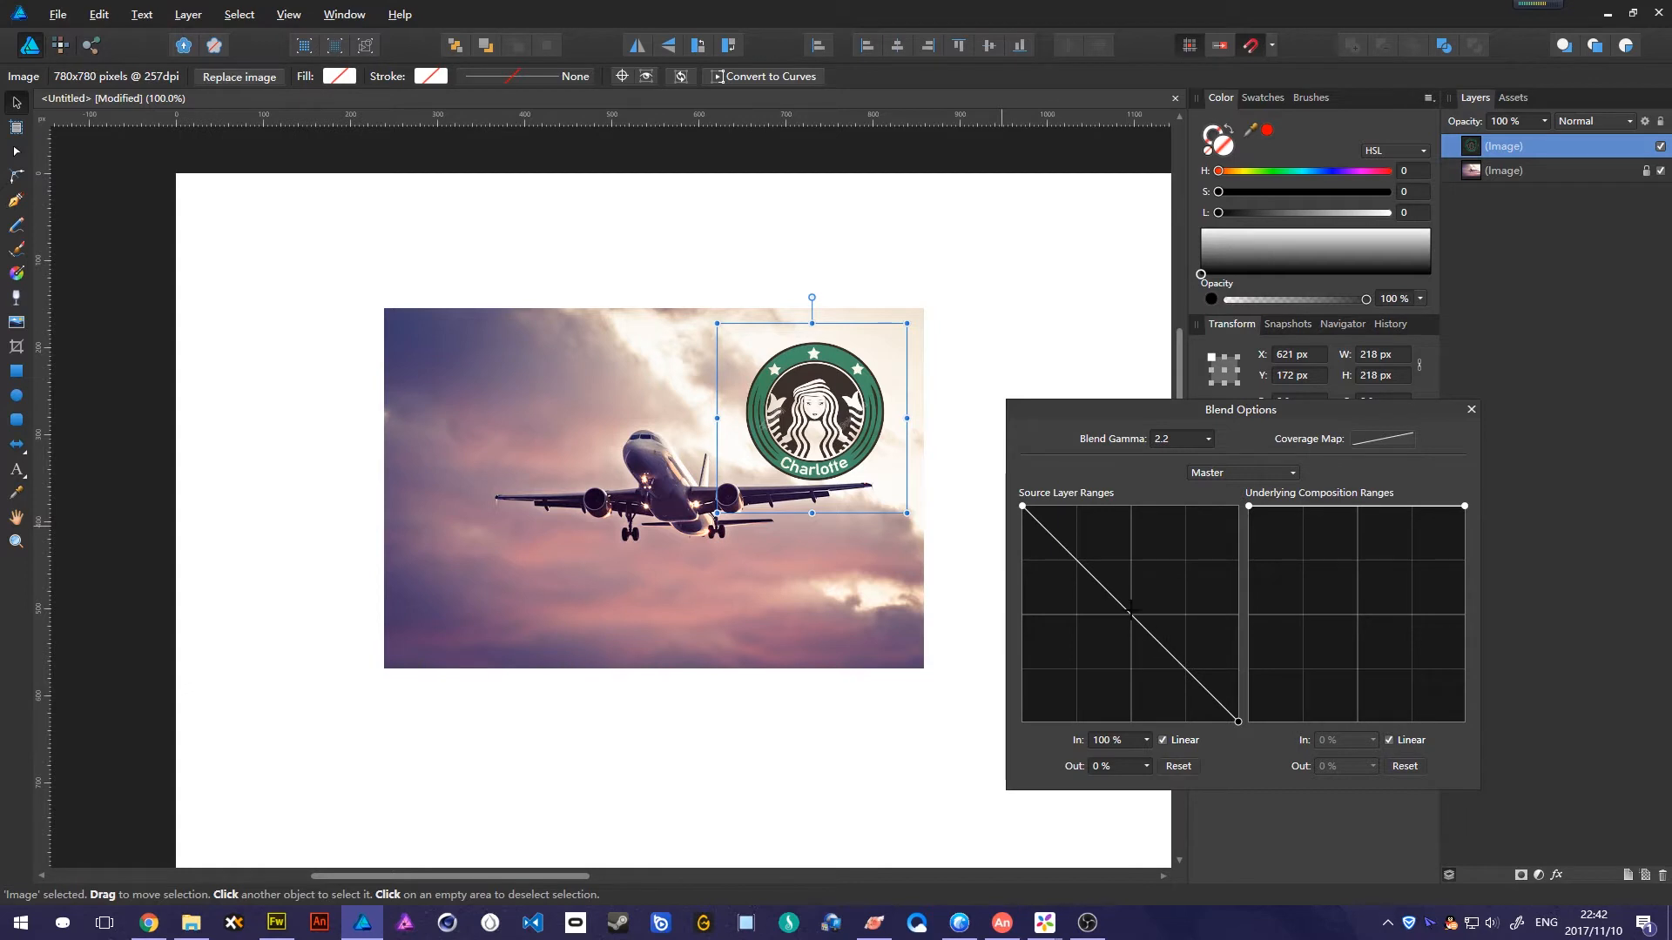
pyautogui.click(1163, 740)
# Move the logo onto the dark upper-left area of the photo, at about X 262 px, Y 163 px.
pyautogui.moveTo(874, 424); pyautogui.dragTo(552, 410)
pyautogui.scroll(5, 417, 369)
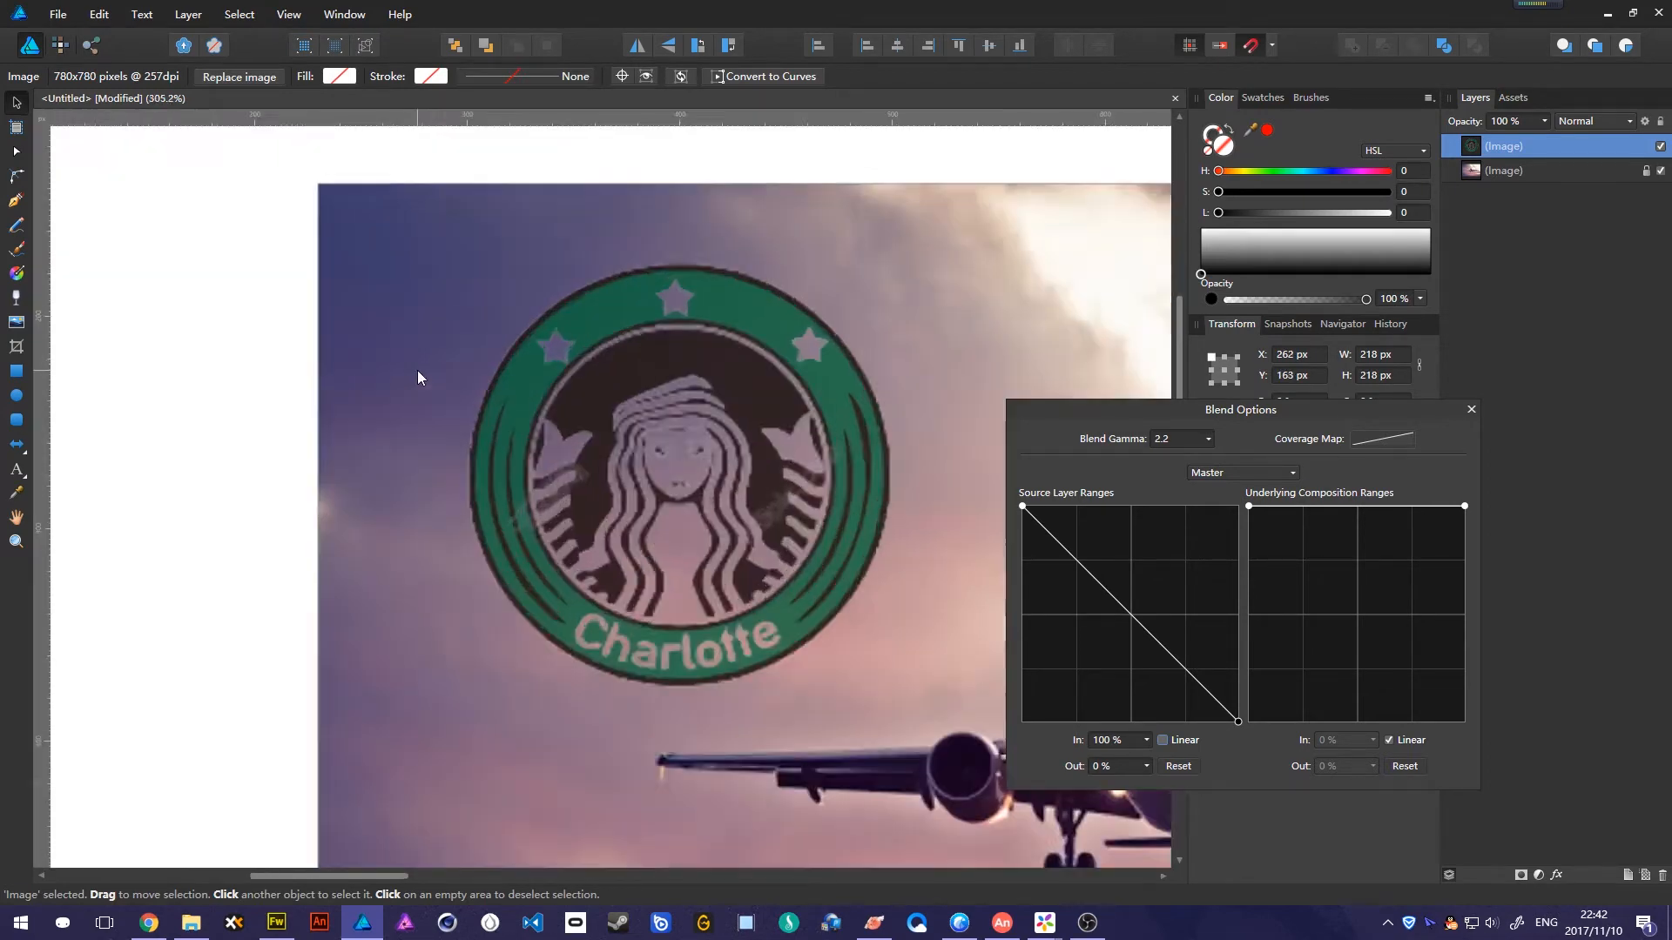
pyautogui.hotkey('ctrl', '1')
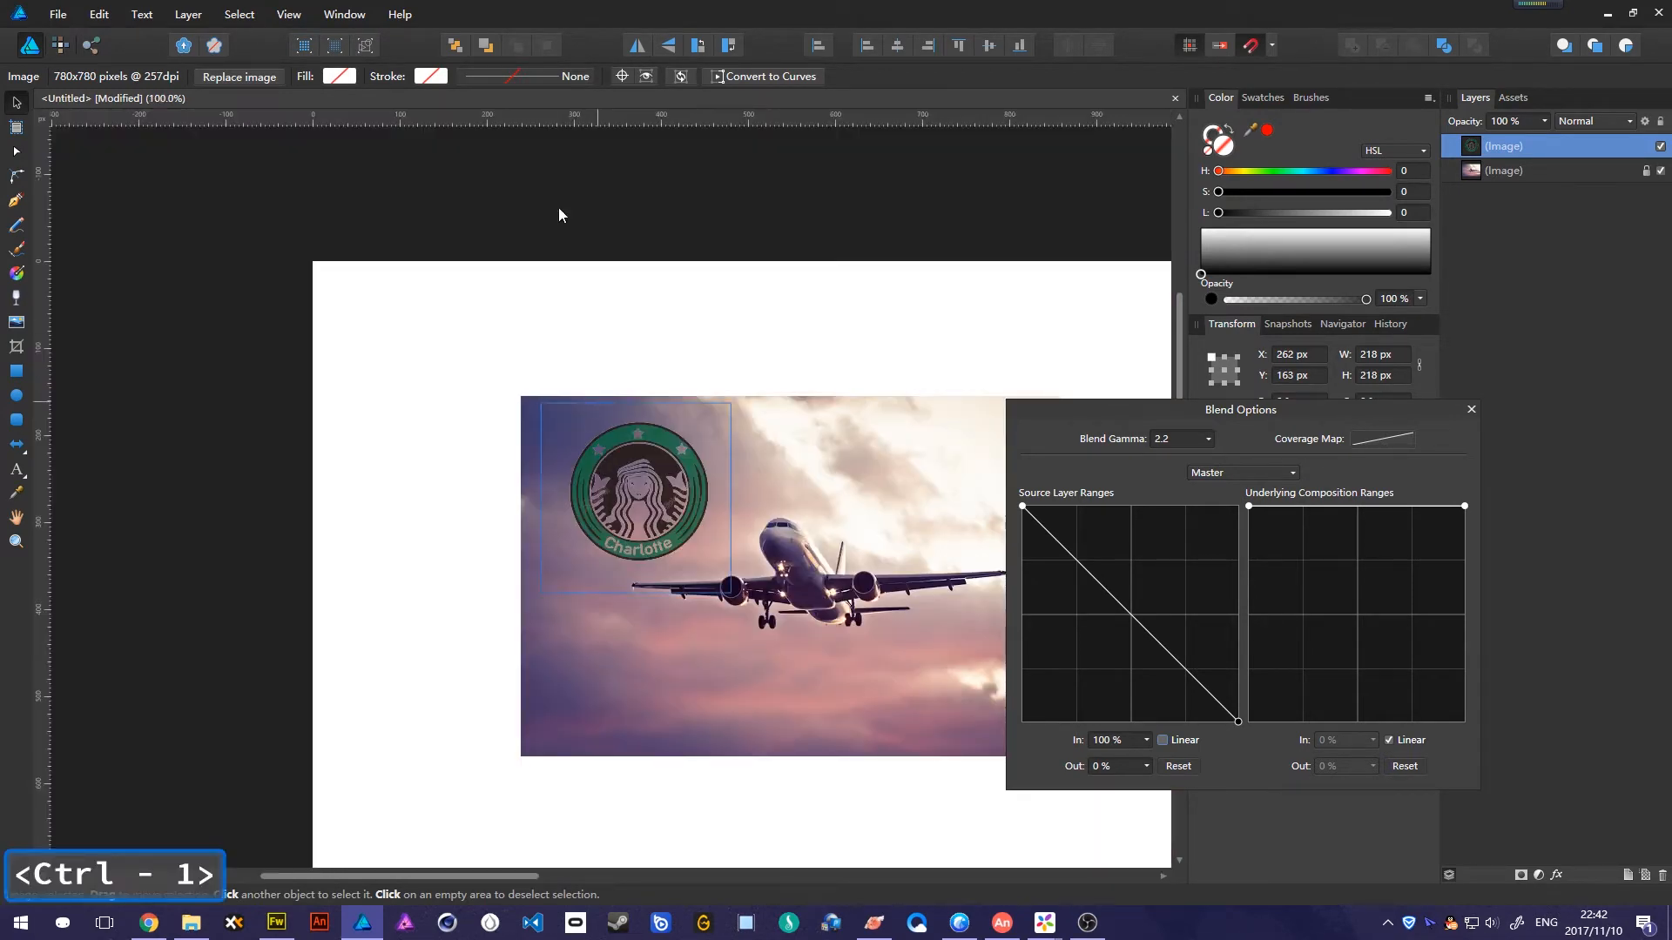
pyautogui.scroll(5, 607, 461)
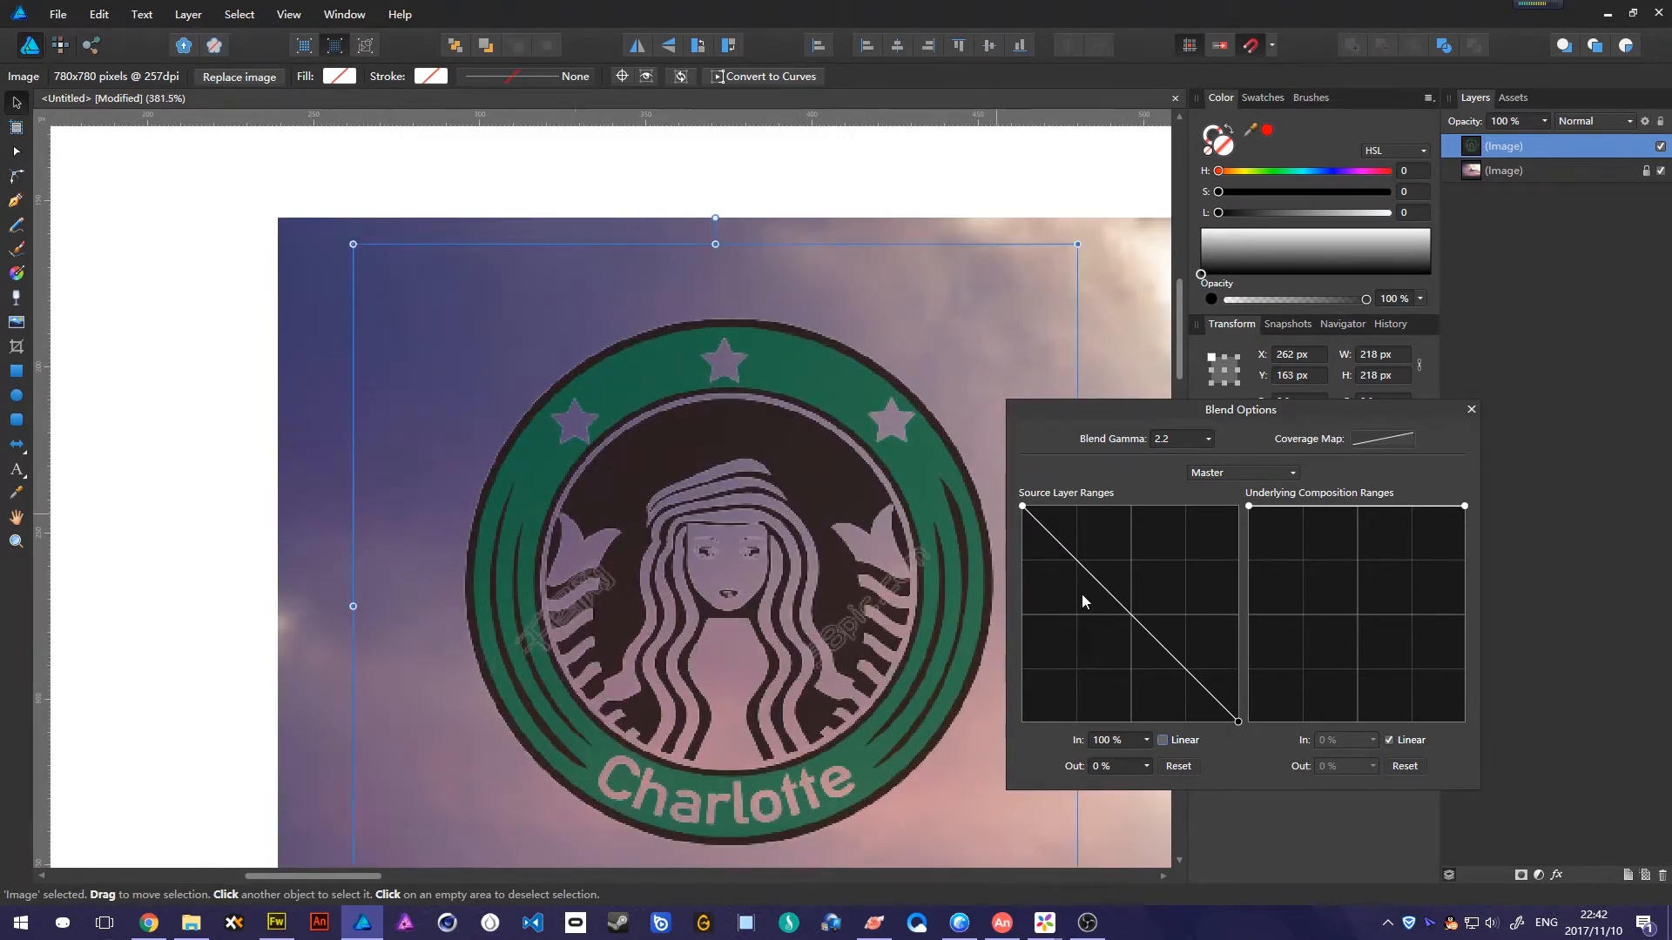
# Shape the source curve into a descending S, with a shadow-side point at about 33.9% in, 79% out and a low highlight-side point.
pyautogui.moveTo(1096, 580); pyautogui.dragTo(1100, 555)
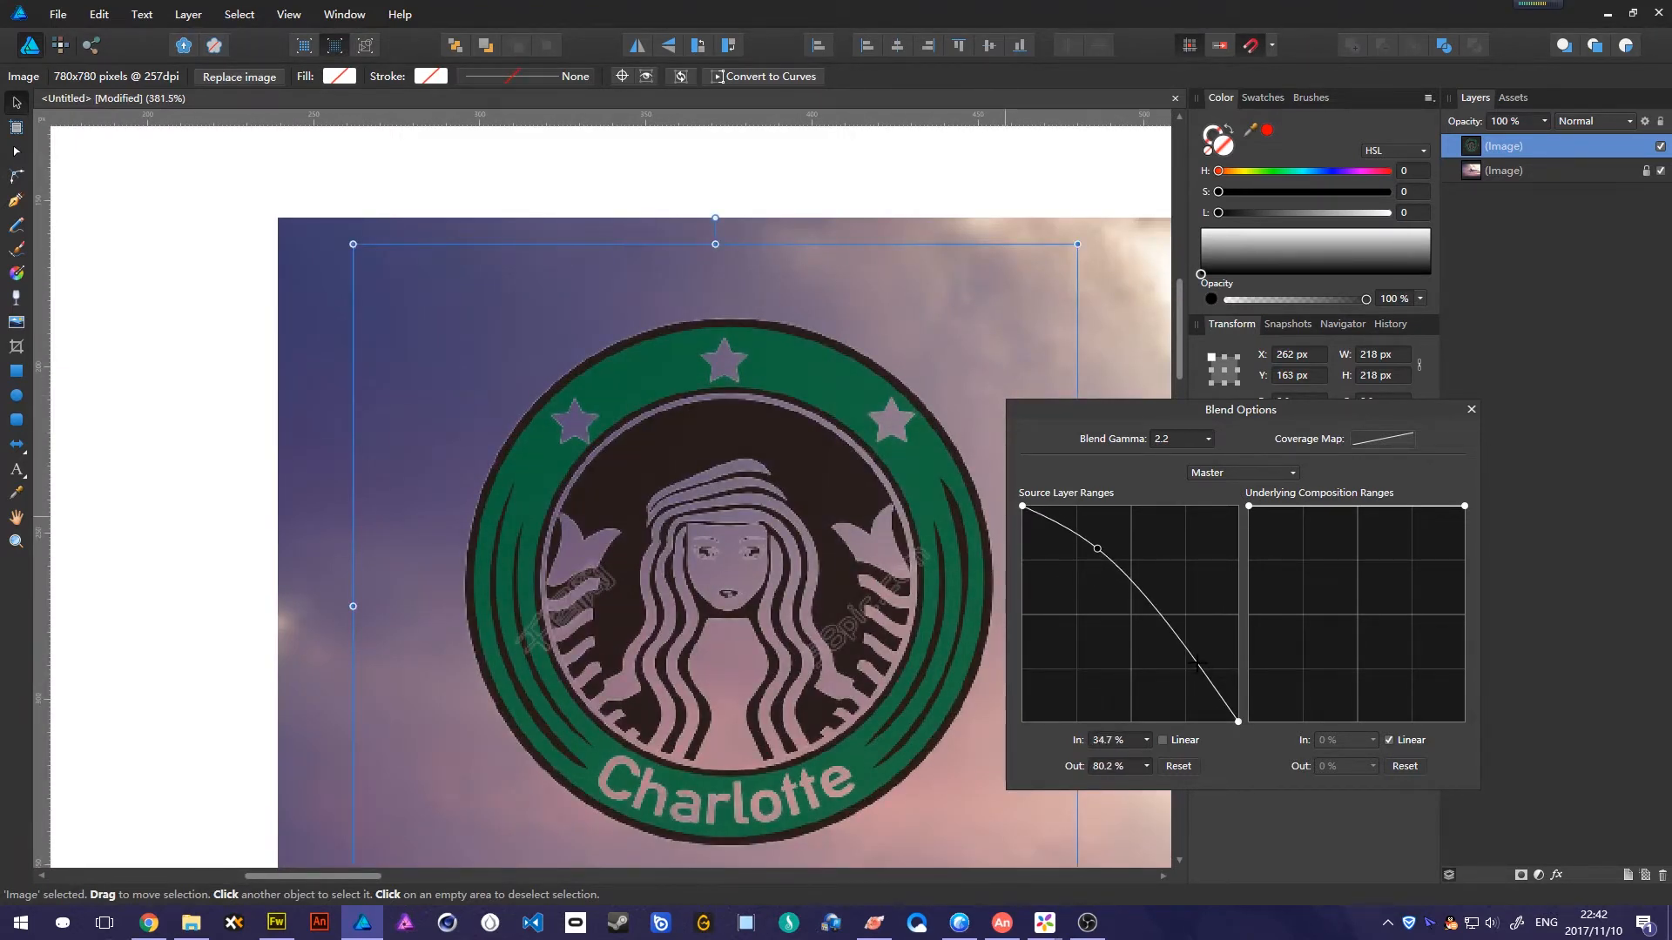
pyautogui.moveTo(1196, 660); pyautogui.dragTo(1174, 692)
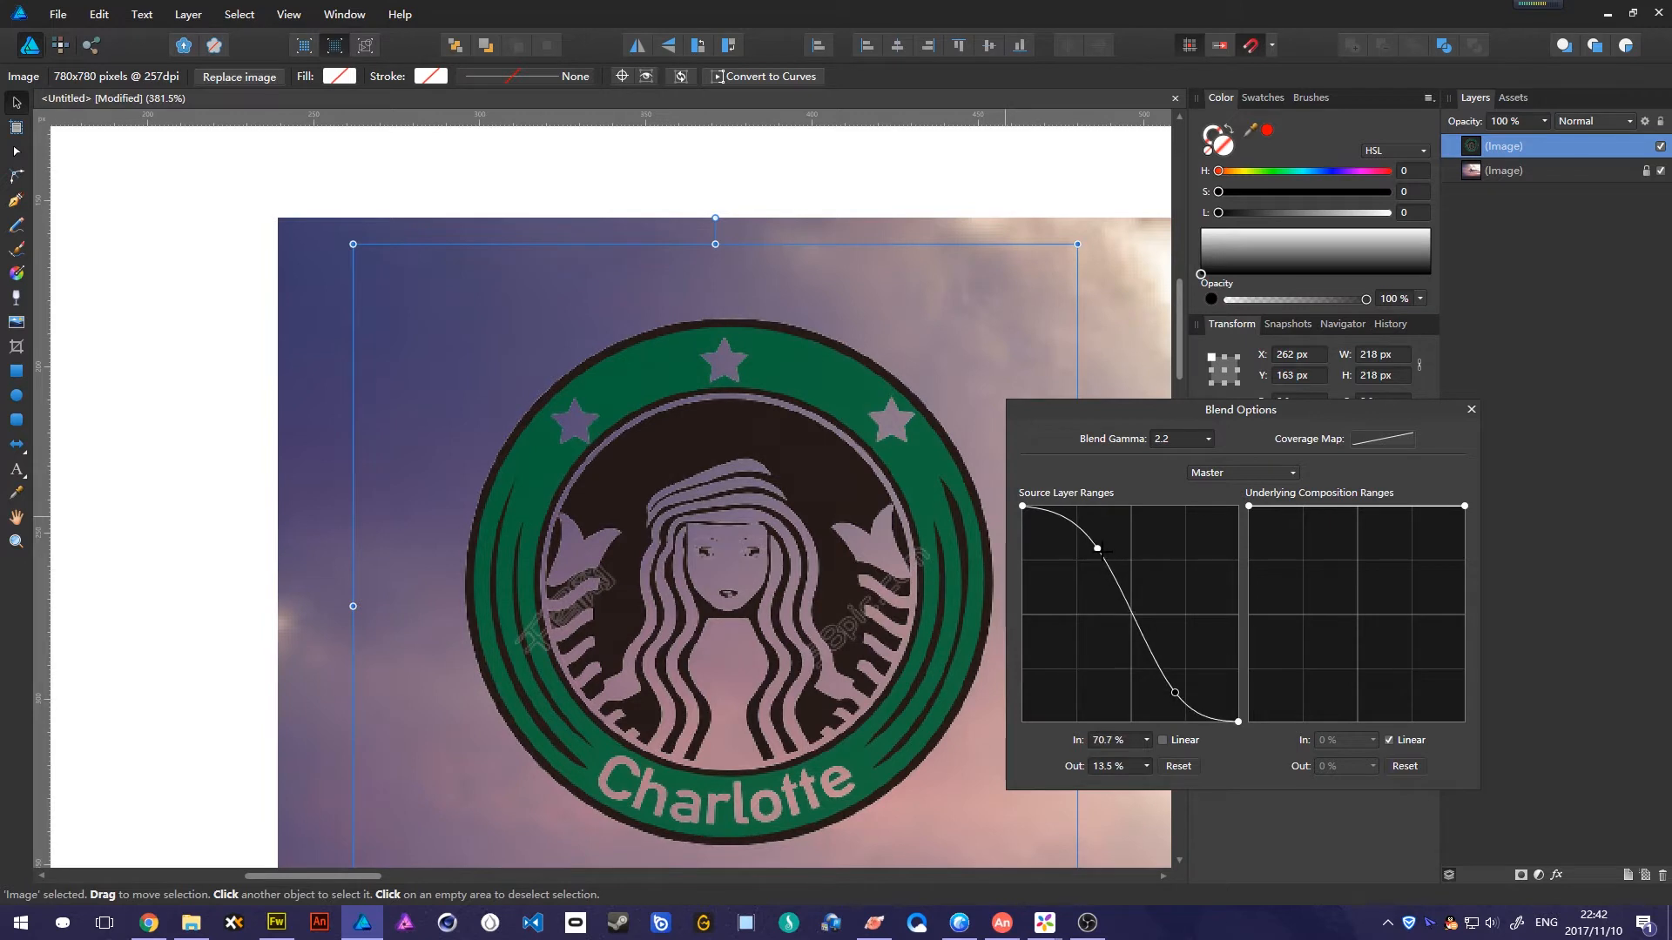
pyautogui.moveTo(1098, 548); pyautogui.dragTo(1100, 554)
pyautogui.moveTo(1175, 694); pyautogui.dragTo(1166, 690)
pyautogui.moveTo(1097, 546); pyautogui.dragTo(1096, 553)
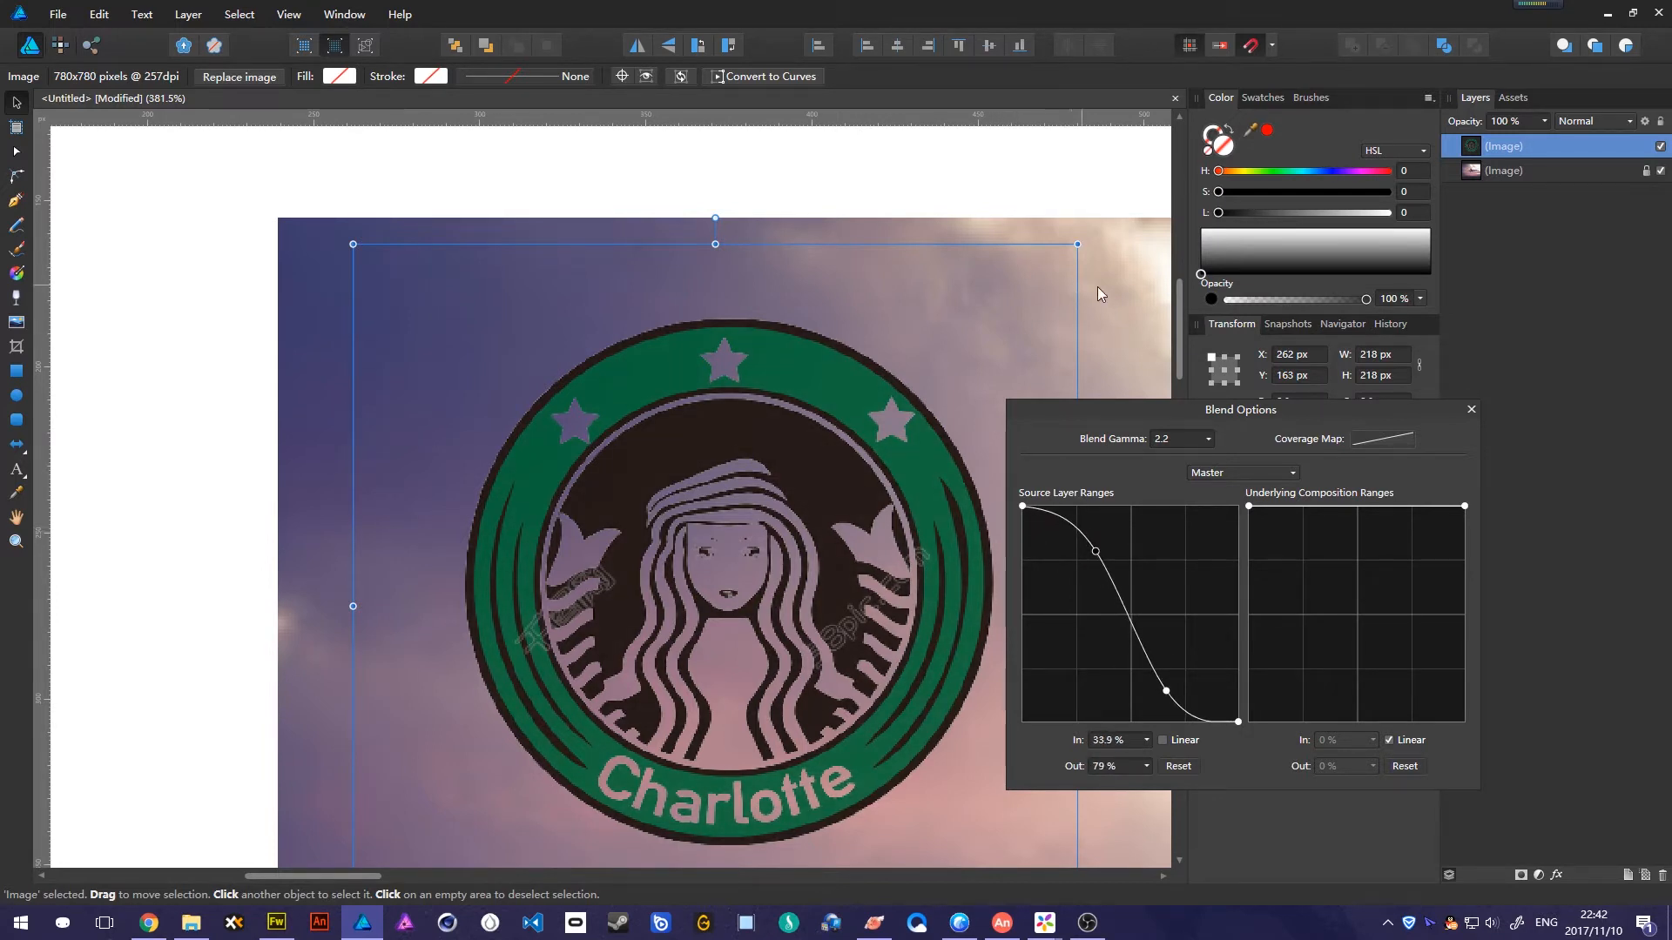
# Return the view to 100% and shift the logo slightly to about X 258 px, Y 172 px.
pyautogui.hotkey('ctrl', '1')
pyautogui.hotkey('ctrl', '1')
pyautogui.hotkey('ctrl', '1')
pyautogui.hotkey('ctrl', '1')
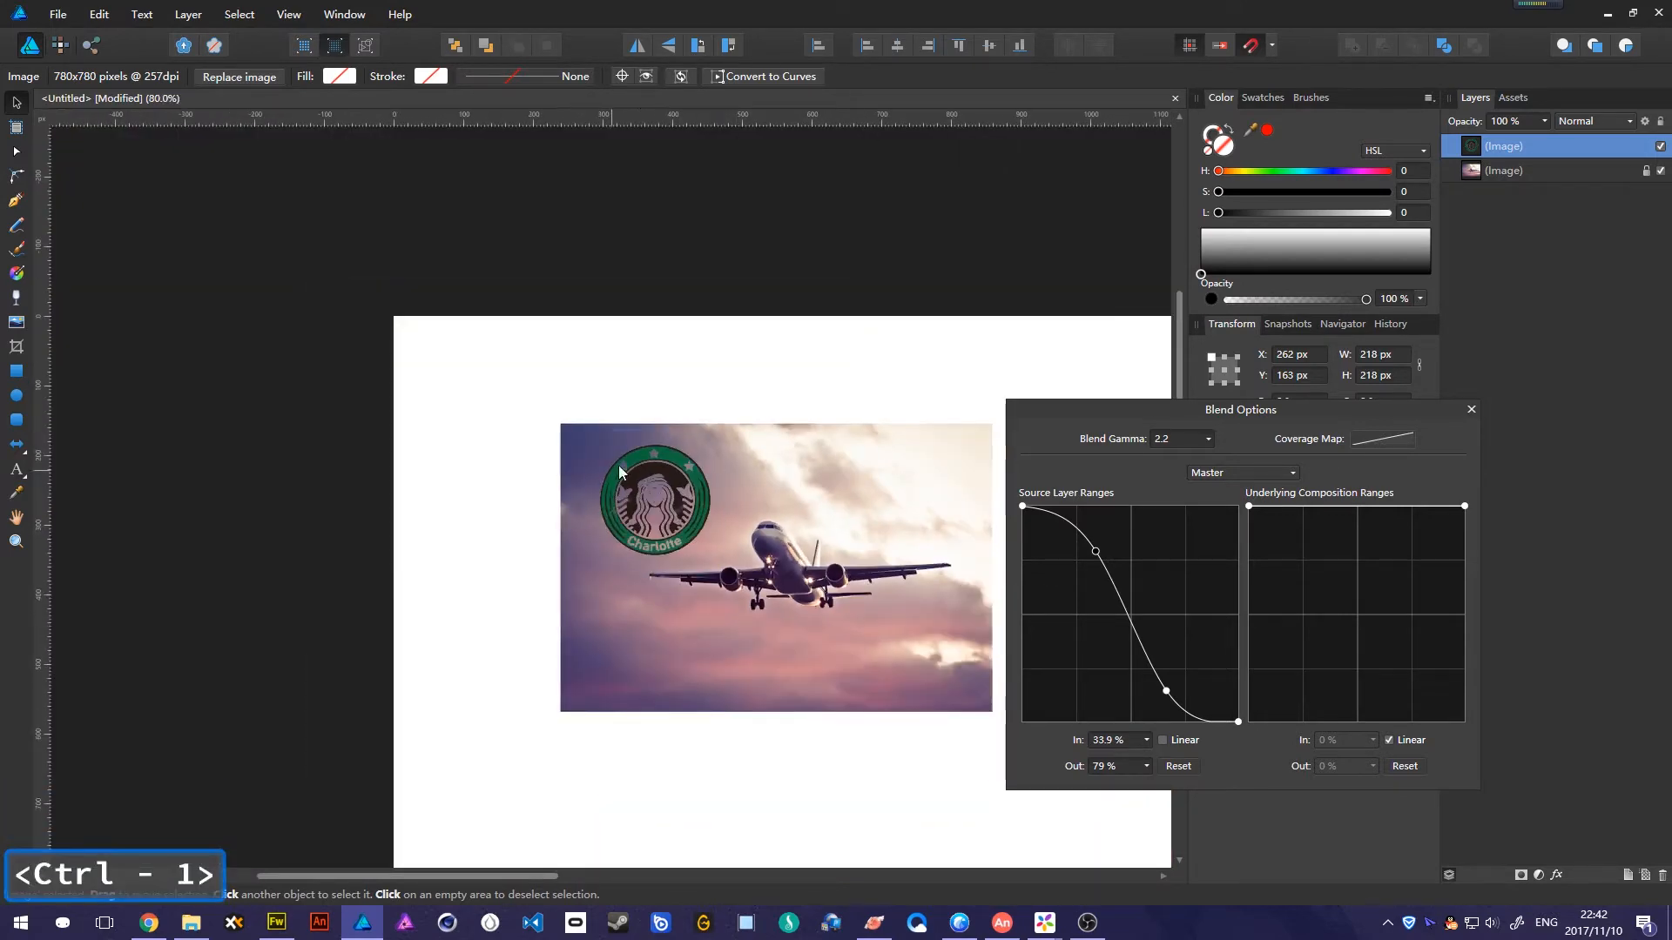
pyautogui.hotkey('ctrl', '1')
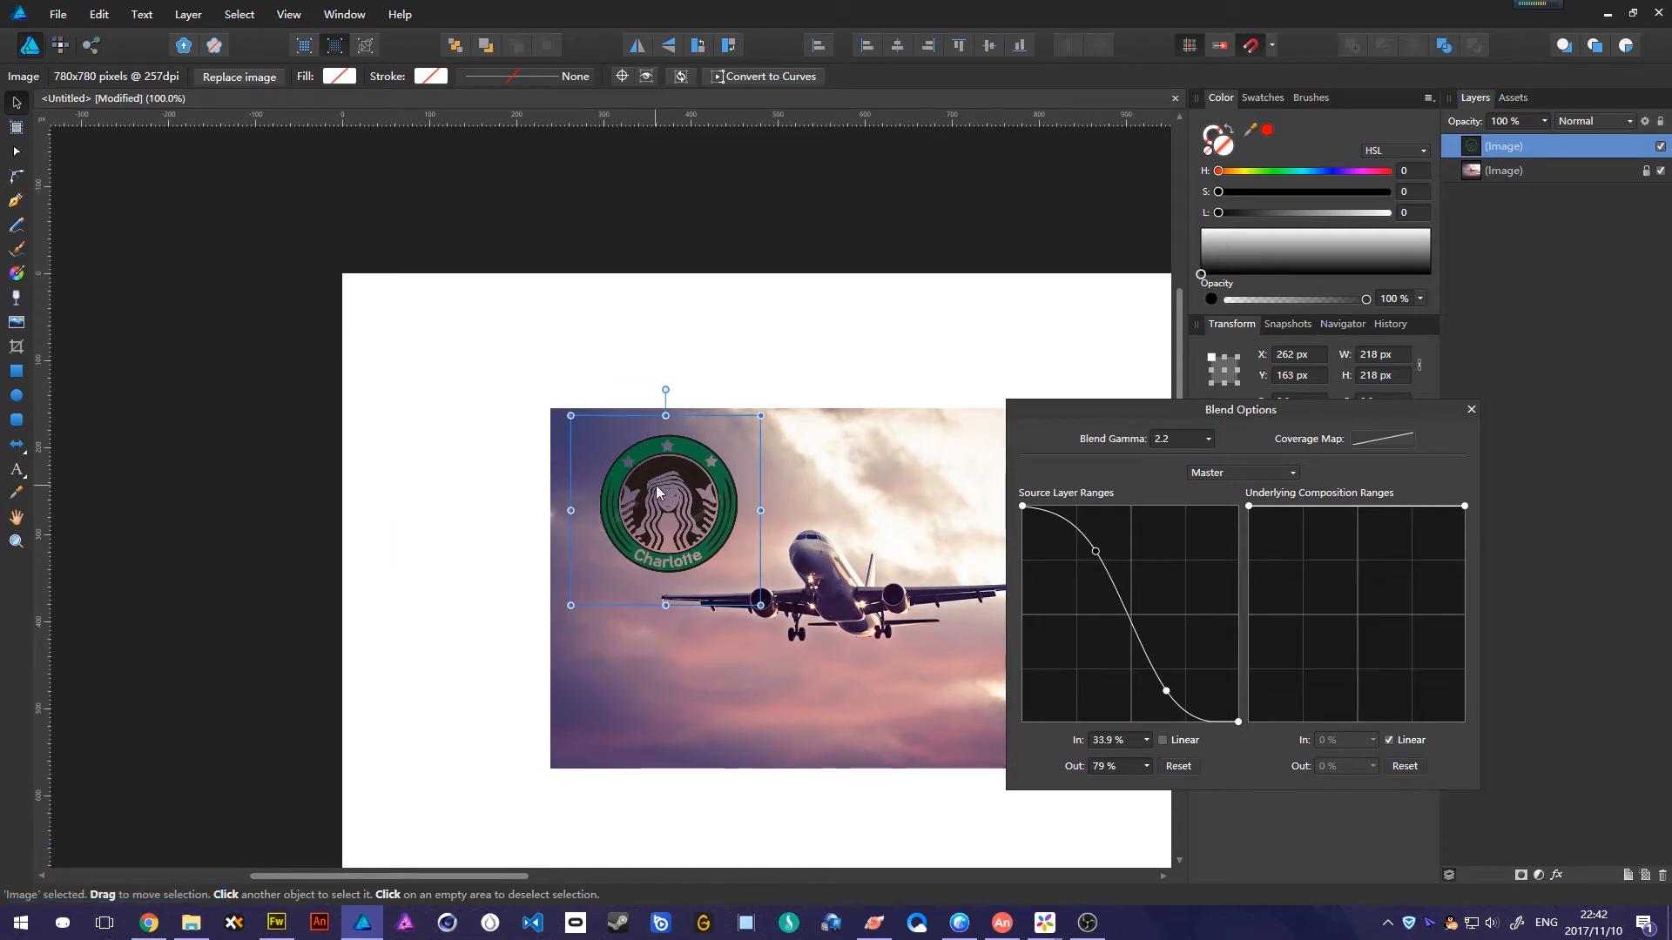
pyautogui.moveTo(707, 493); pyautogui.dragTo(702, 502)
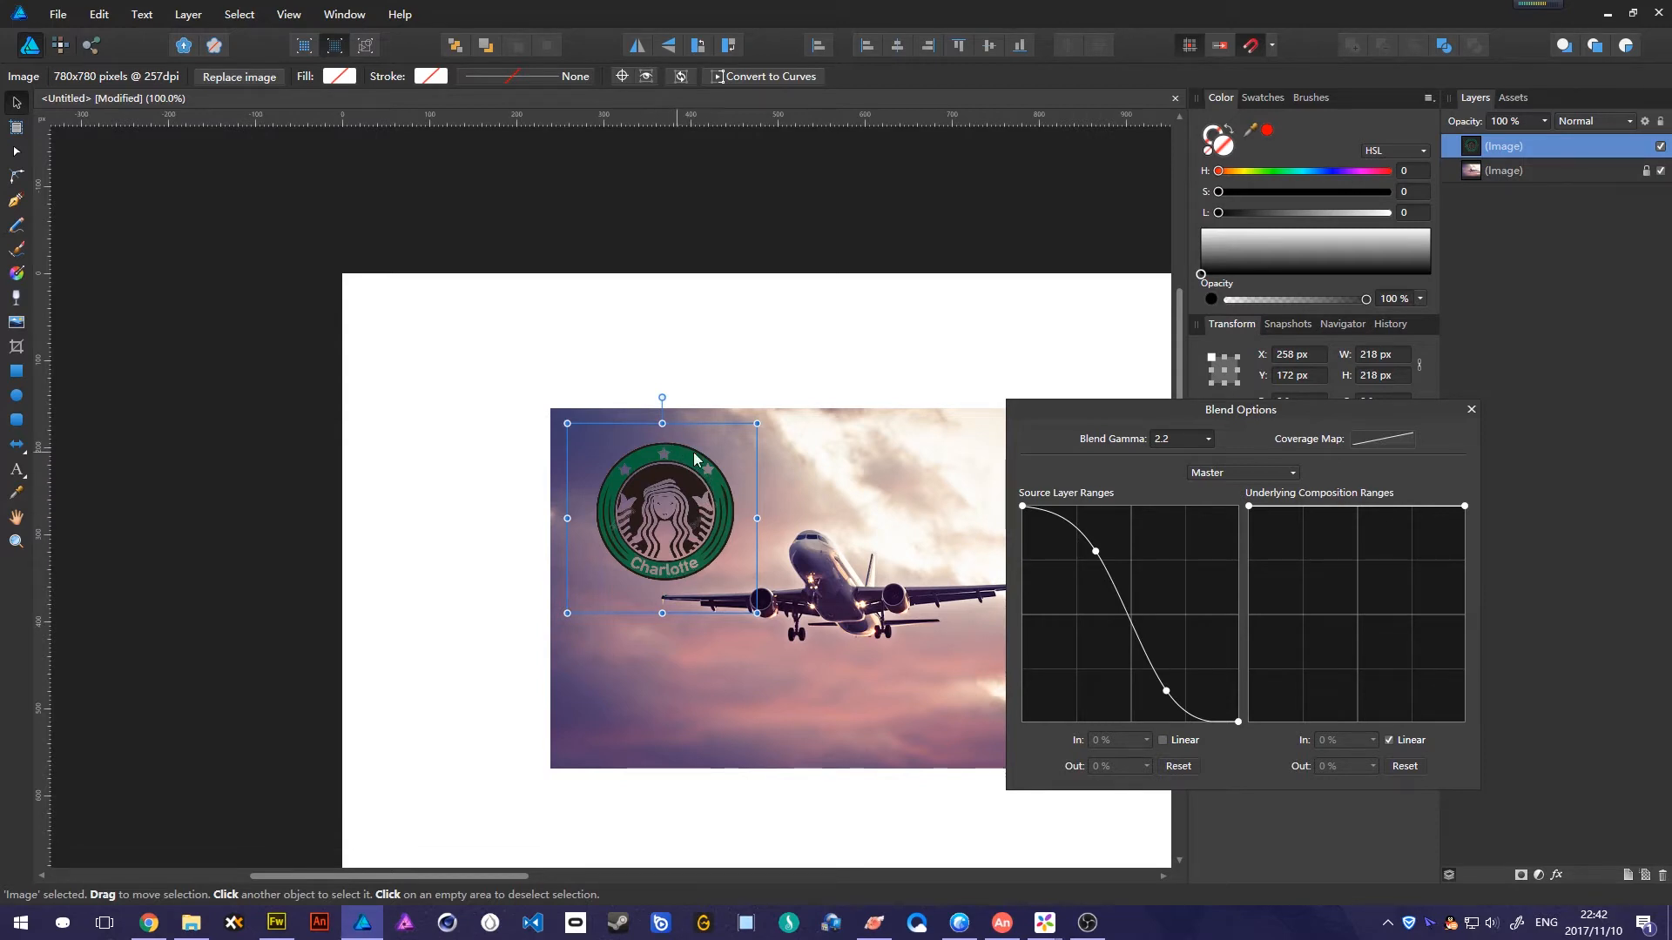
# Draw a circle about 154 px wide covering the logo and nudge it to X 293 px, Y 196 px.
pyautogui.click(15, 375)
pyautogui.click(15, 394)
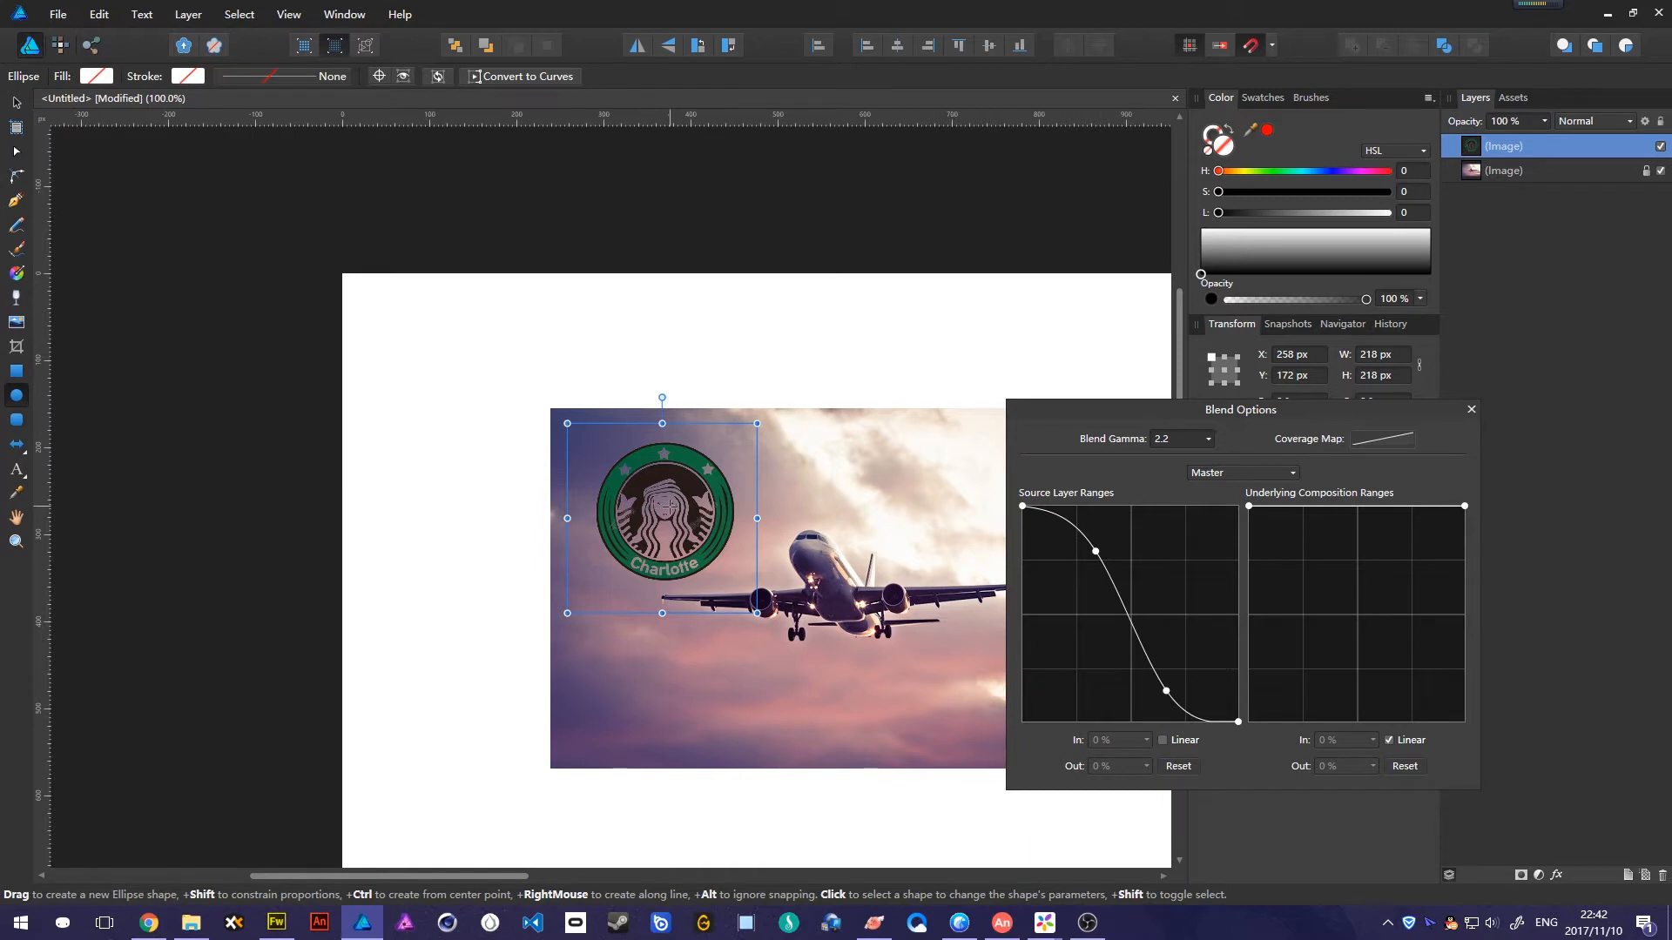
pyautogui.moveTo(663, 507); pyautogui.dragTo(739, 585)
pyautogui.press('v')
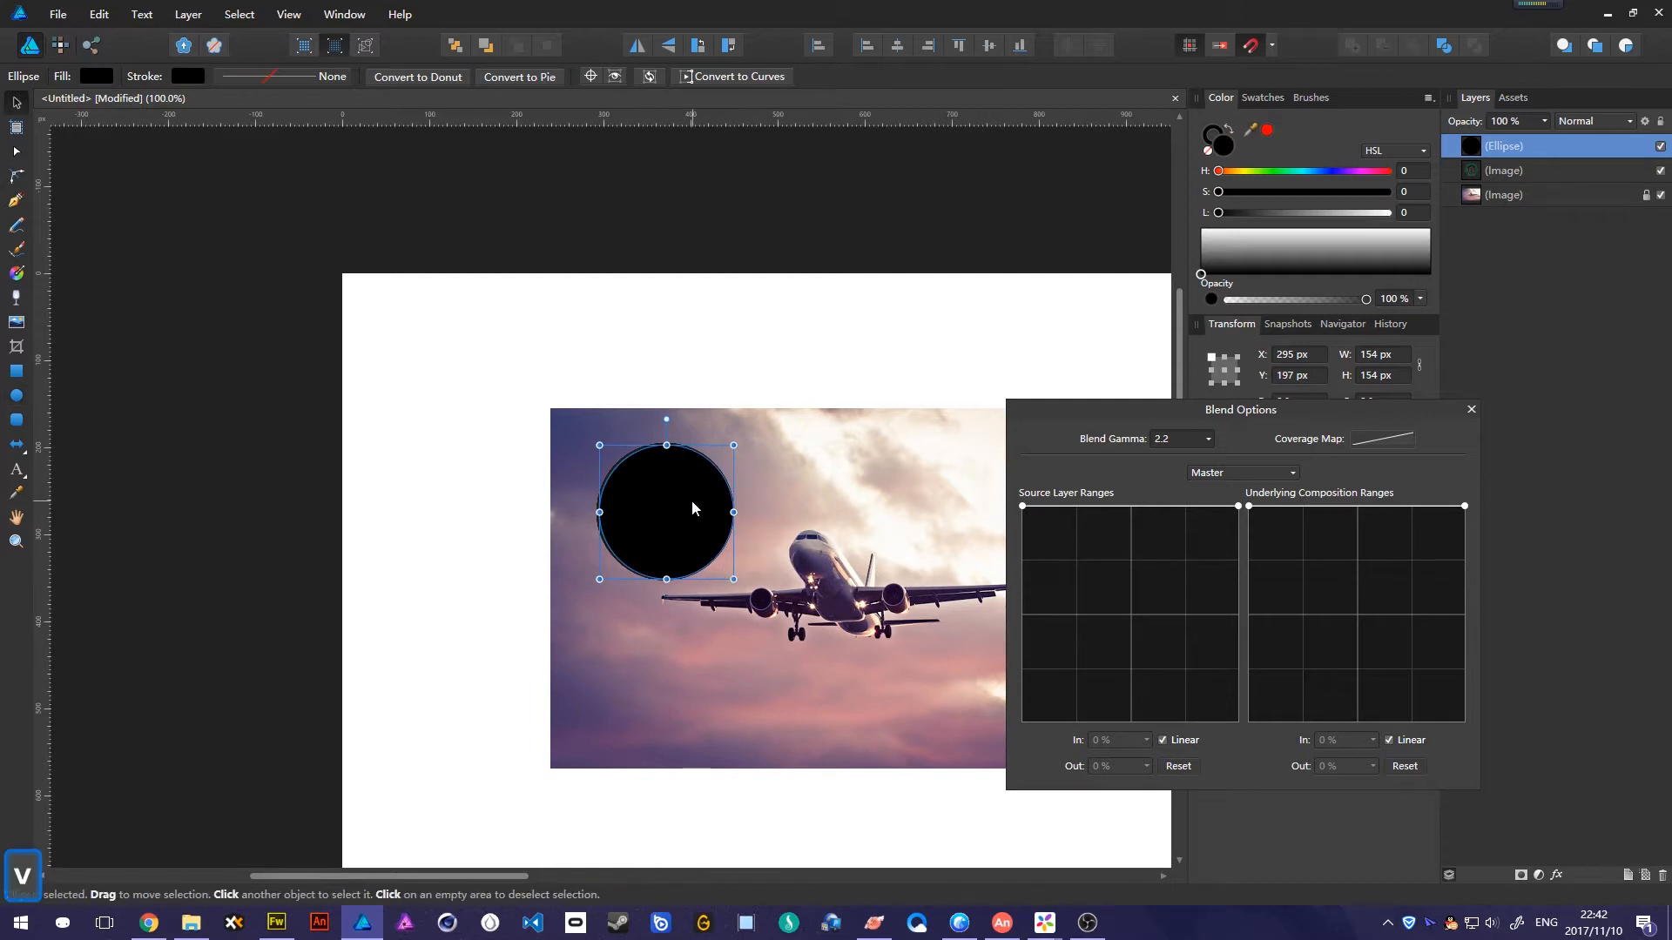
pyautogui.press('Left')
pyautogui.press('Left')
pyautogui.press('Up')
# Fill the circle with white at 100 lightness and place its layer between the logo and the photo.
pyautogui.moveTo(1264, 212); pyautogui.dragTo(1482, 212)
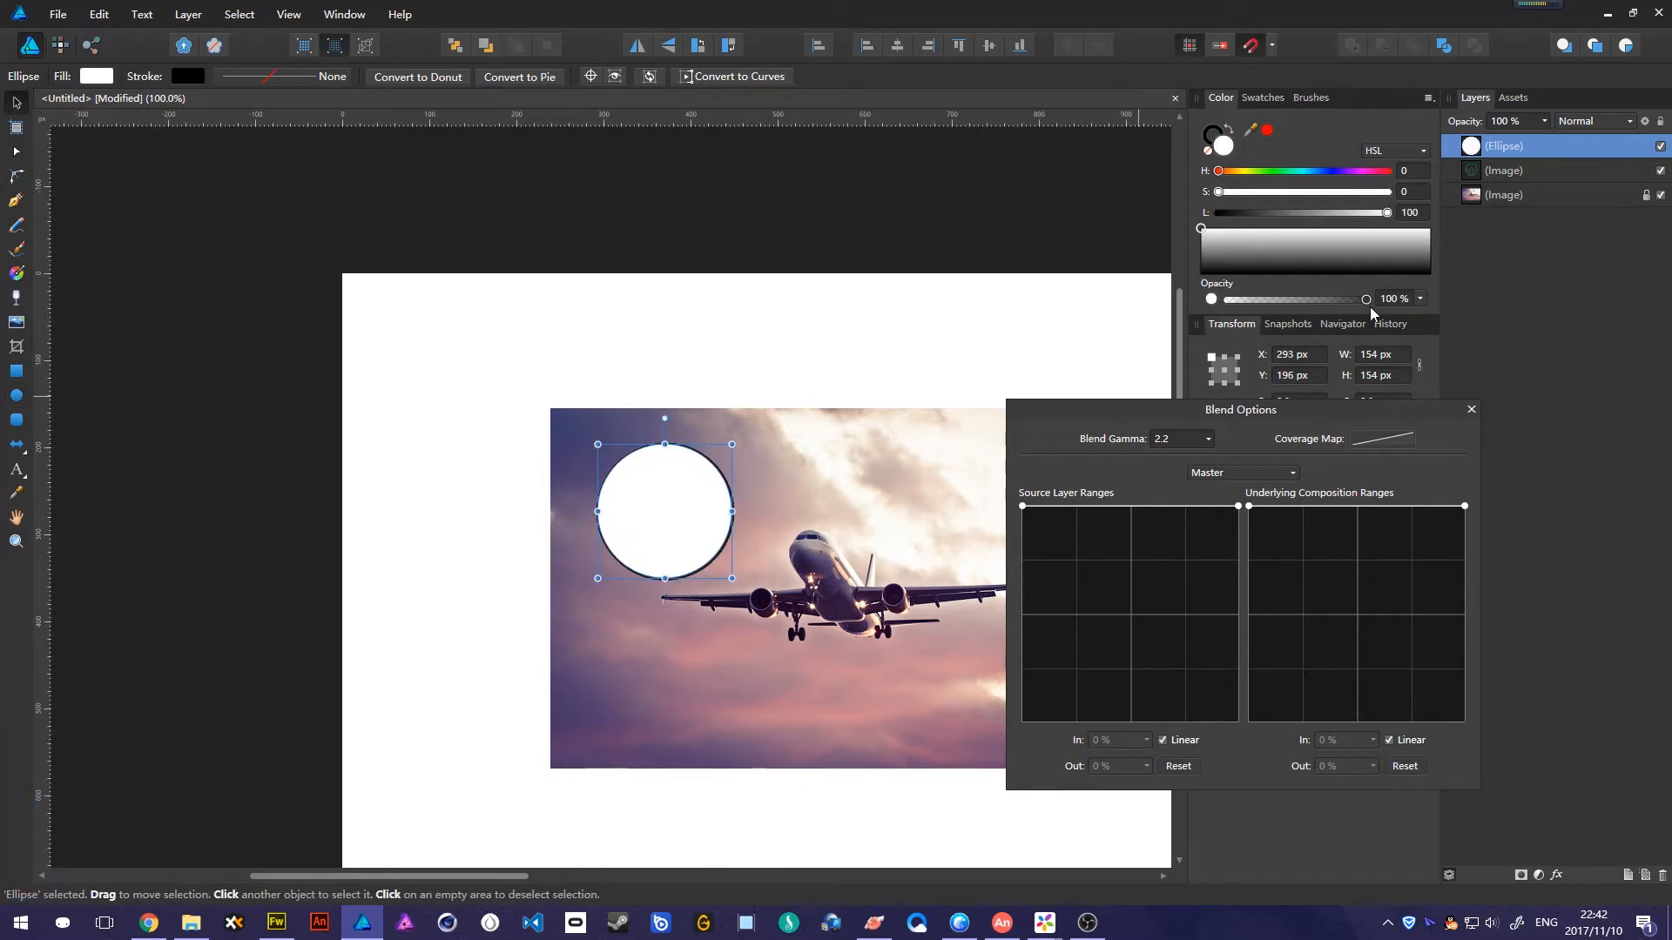
pyautogui.moveTo(1474, 155); pyautogui.dragTo(1480, 183)
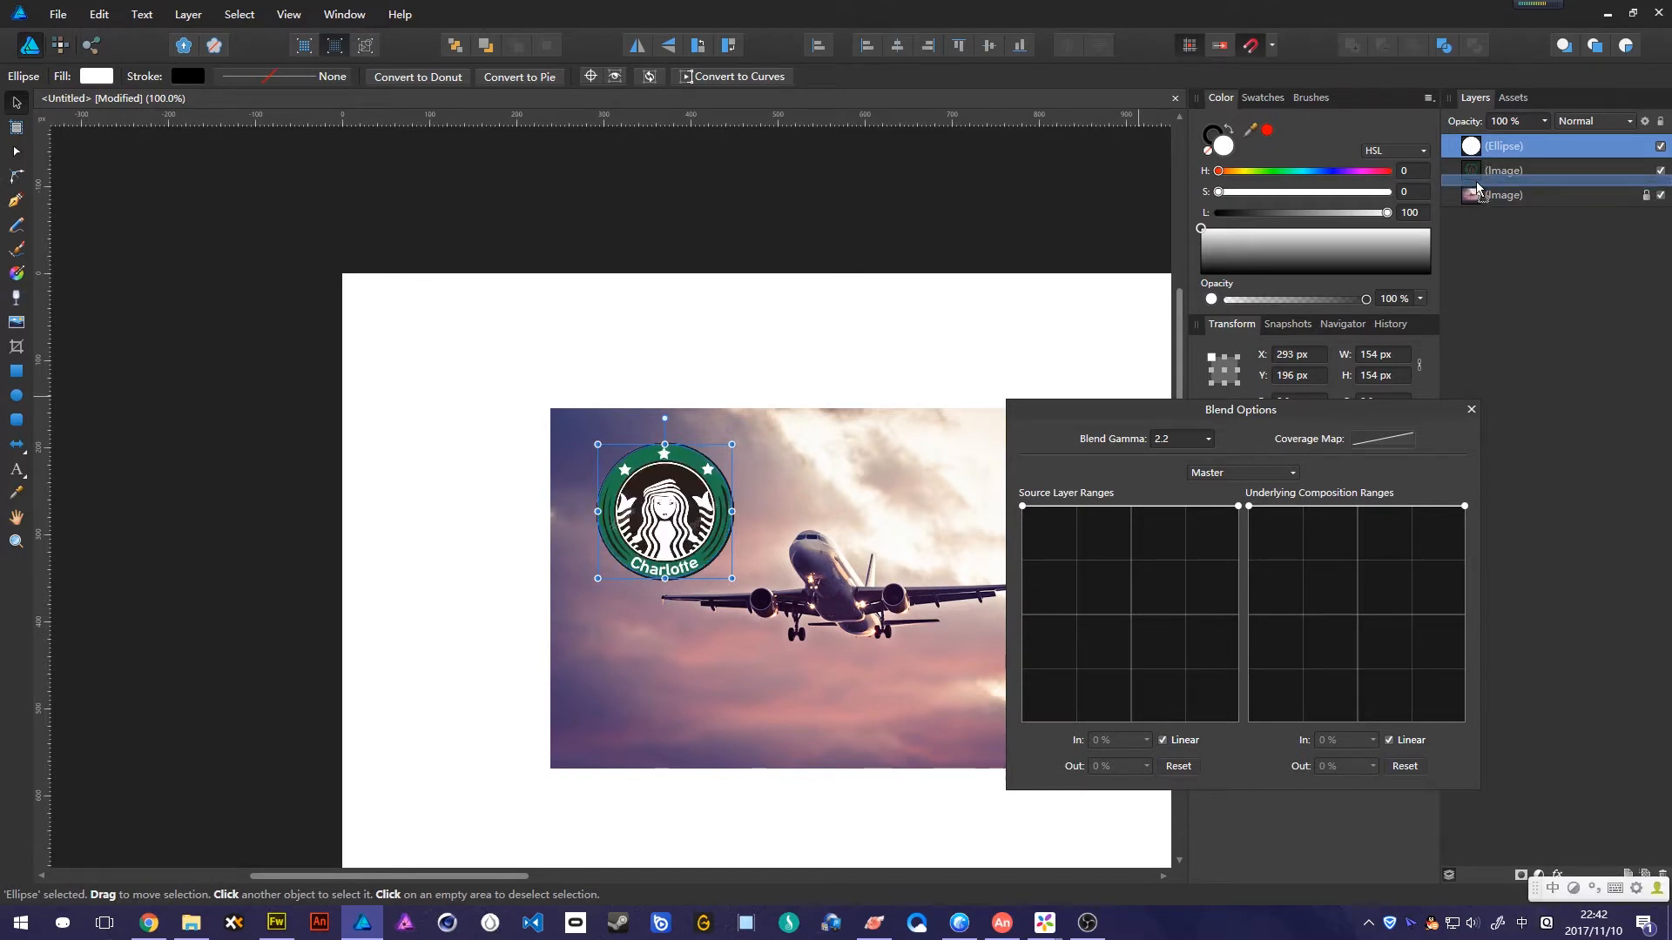
# Scale the logo and white circle together down to about 105 px in the photo's upper-left corner, then deselect them.
pyautogui.click(828, 437)
pyautogui.moveTo(854, 446); pyautogui.dragTo(593, 556)
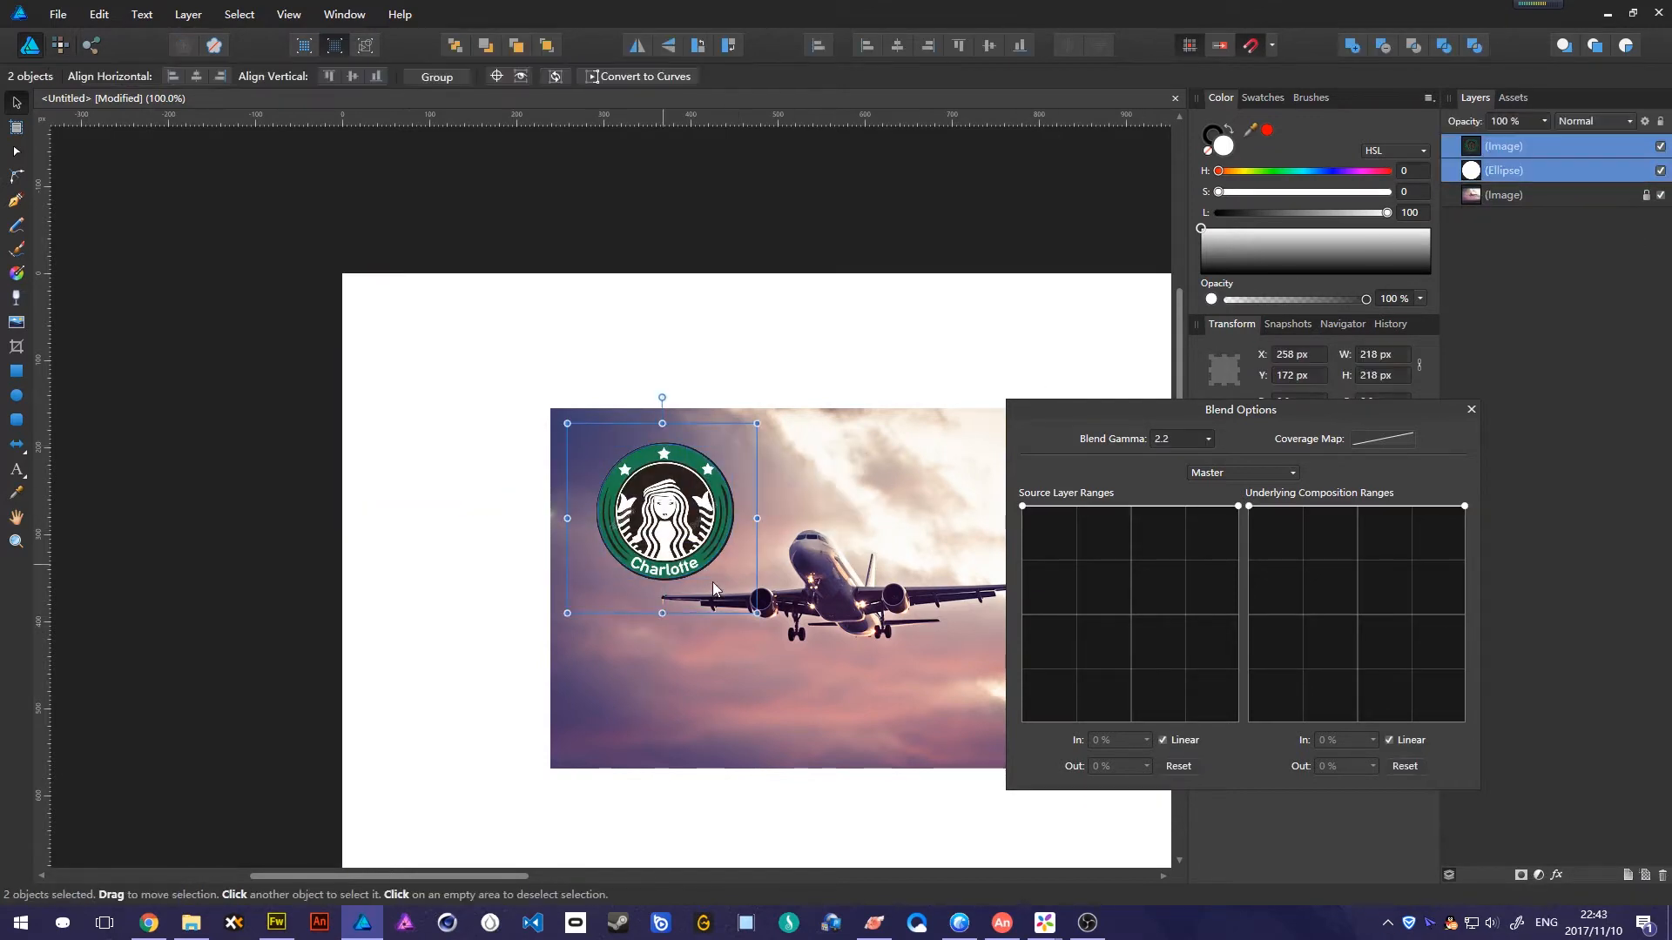
pyautogui.moveTo(731, 578); pyautogui.dragTo(646, 499)
pyautogui.click(728, 493)
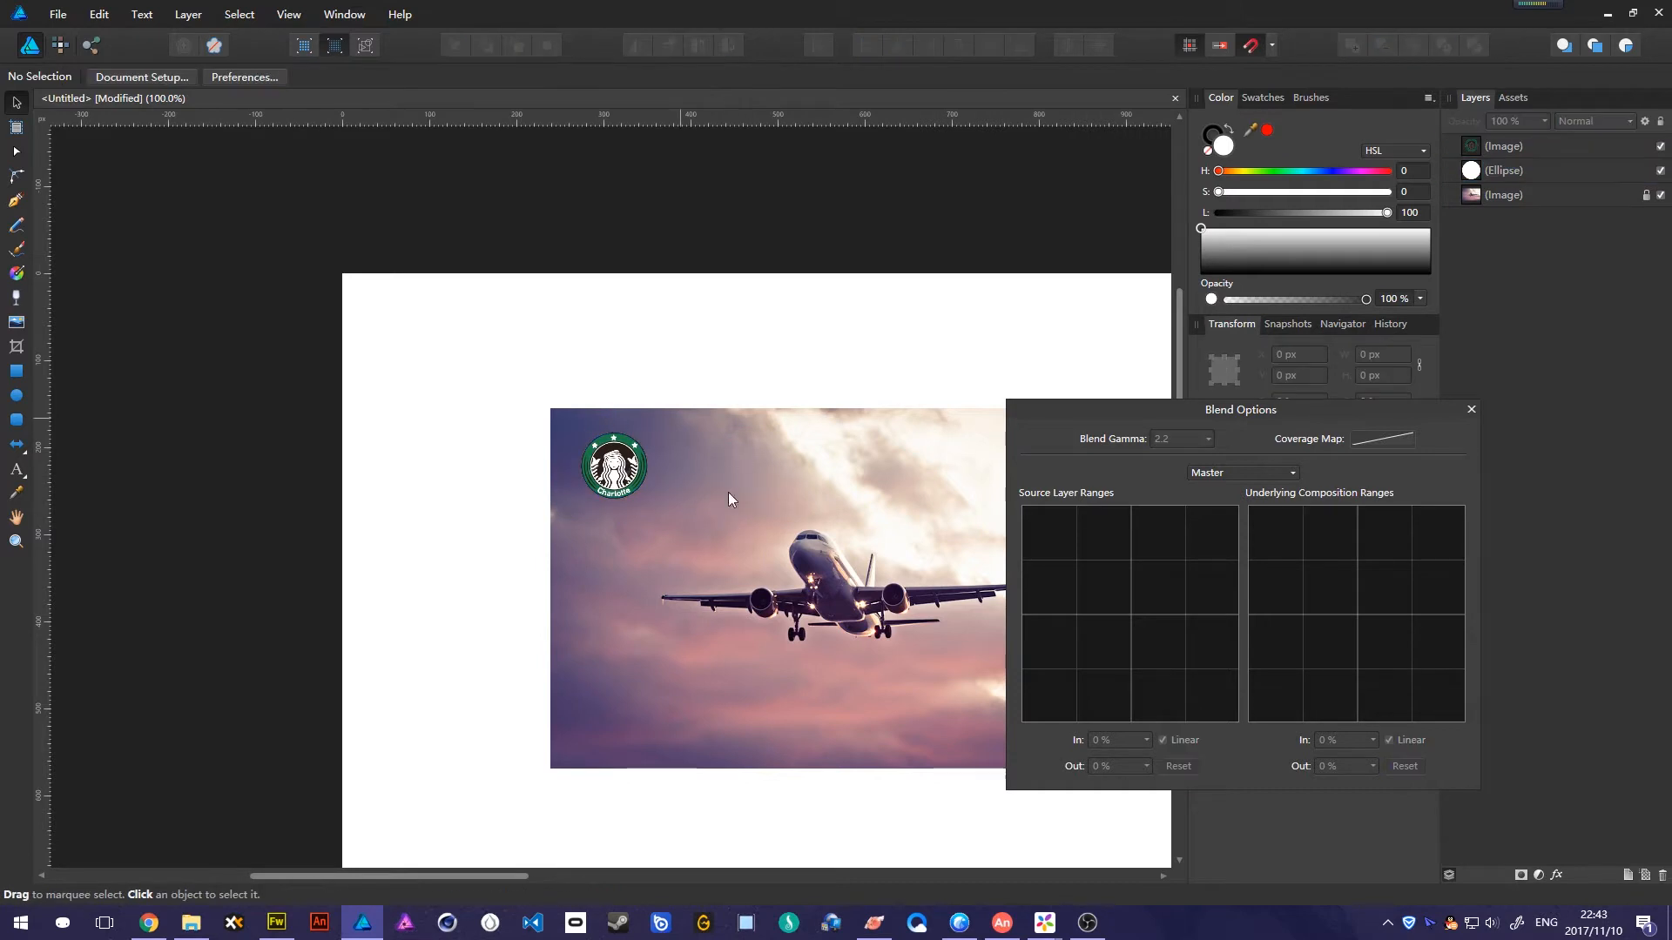
# Move the logo alone off the white circle to the sky above the airplane, at about X 506 px, Y 183.6 px.
pyautogui.moveTo(728, 406); pyautogui.dragTo(485, 562)
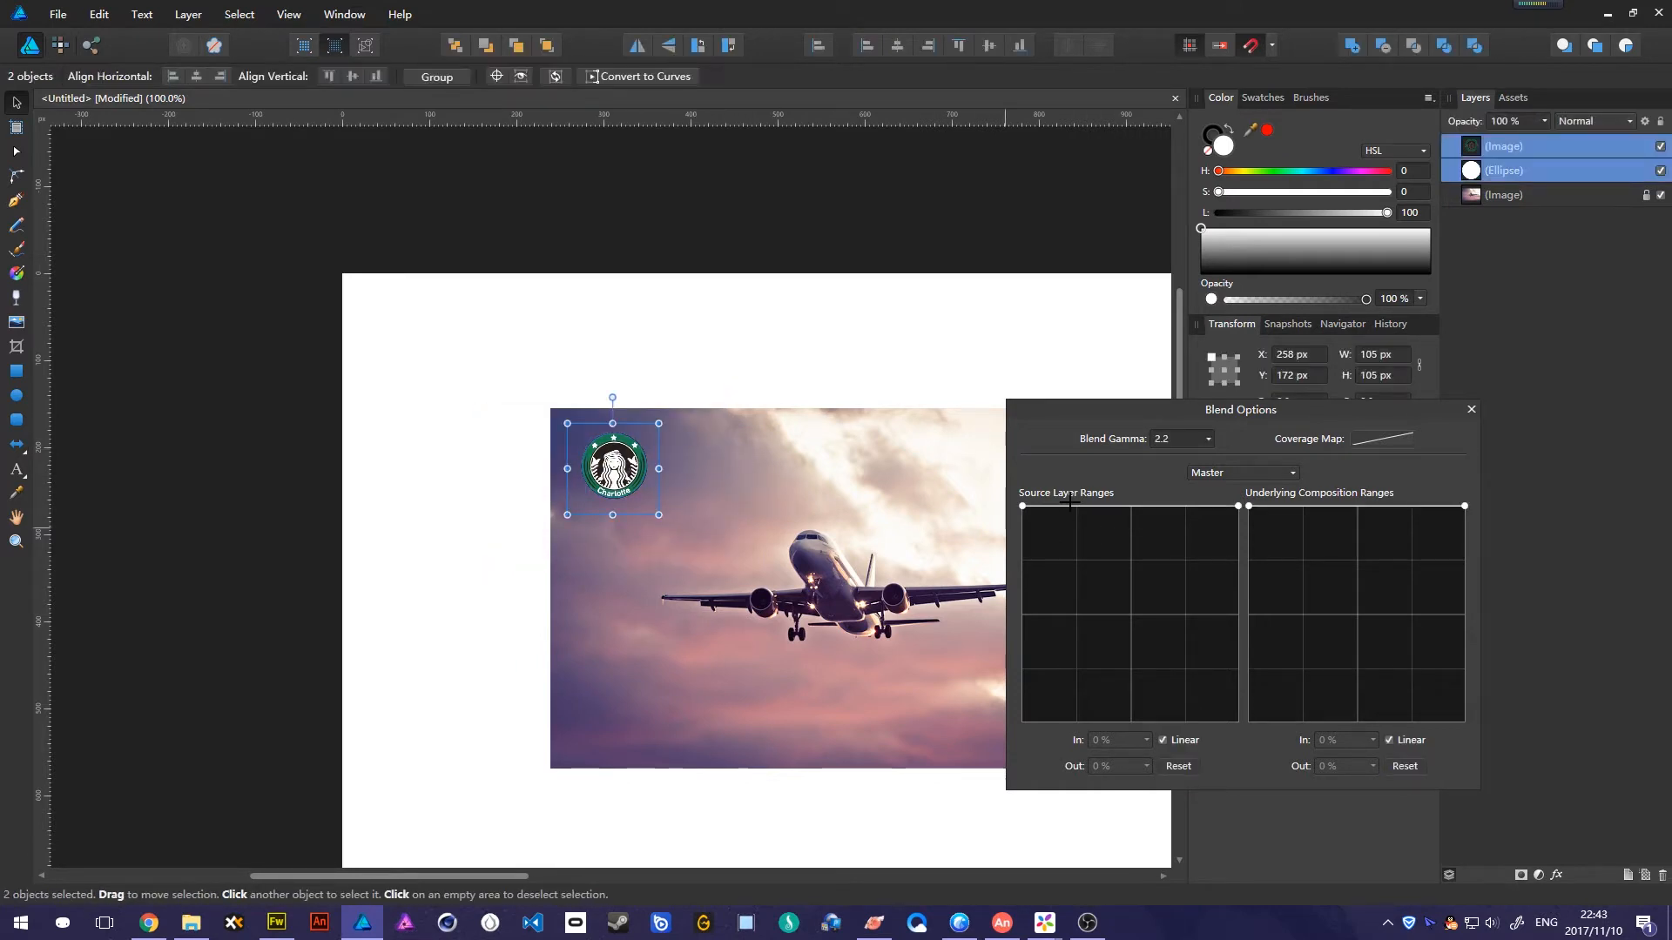
pyautogui.click(714, 443)
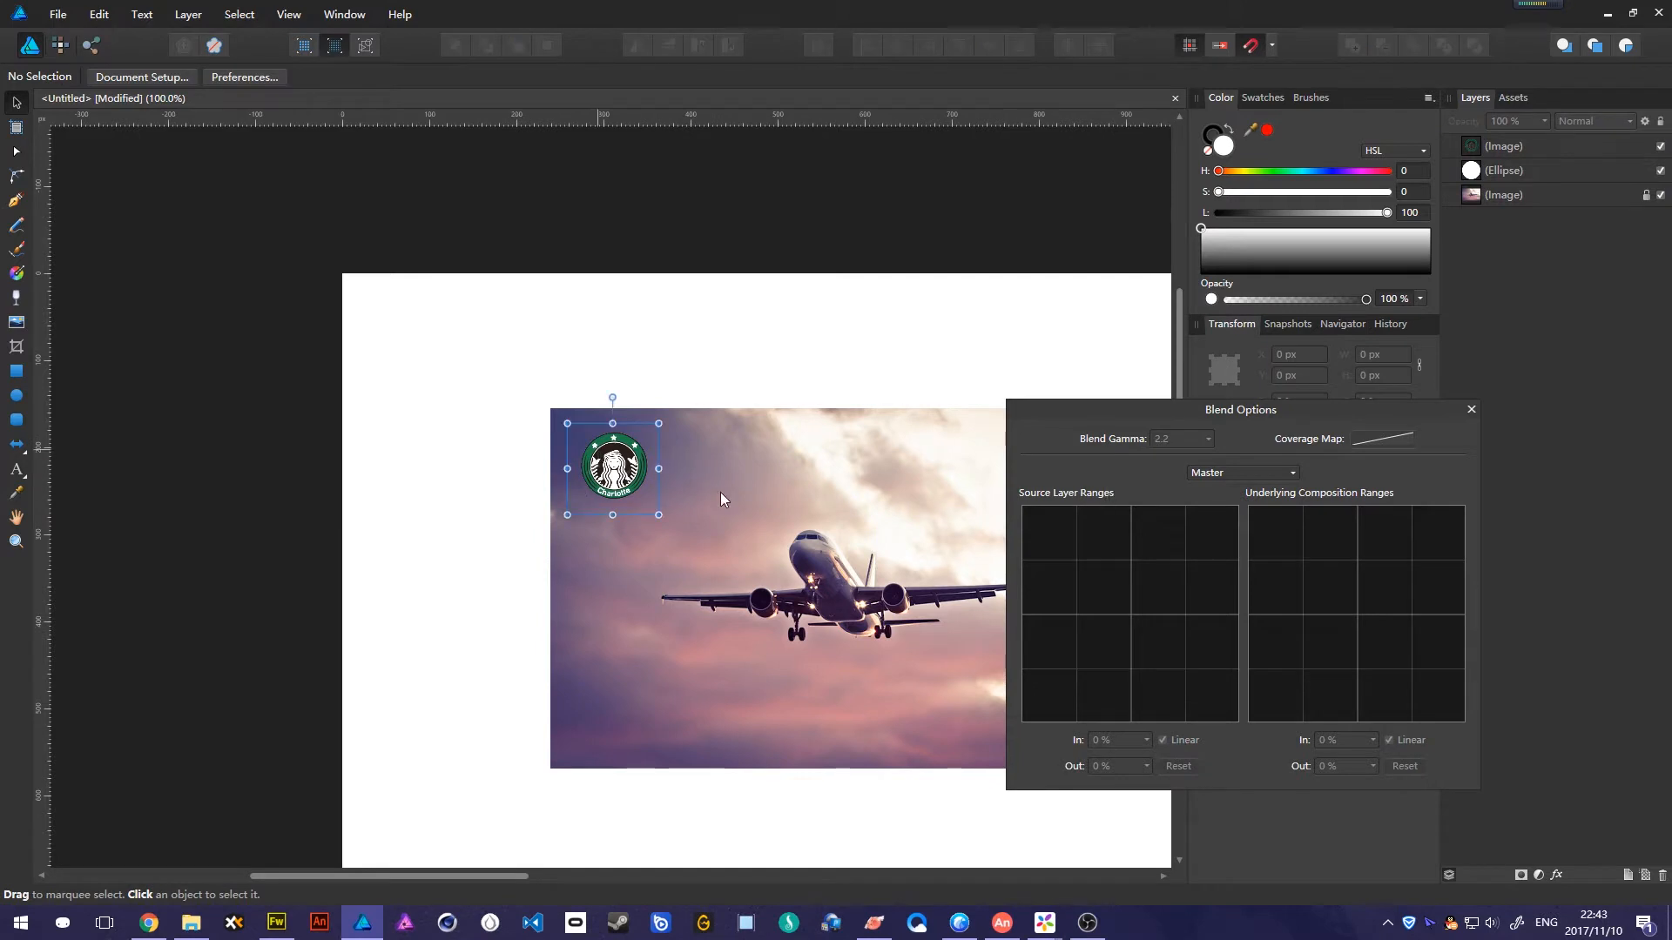
pyautogui.moveTo(606, 449); pyautogui.dragTo(821, 462)
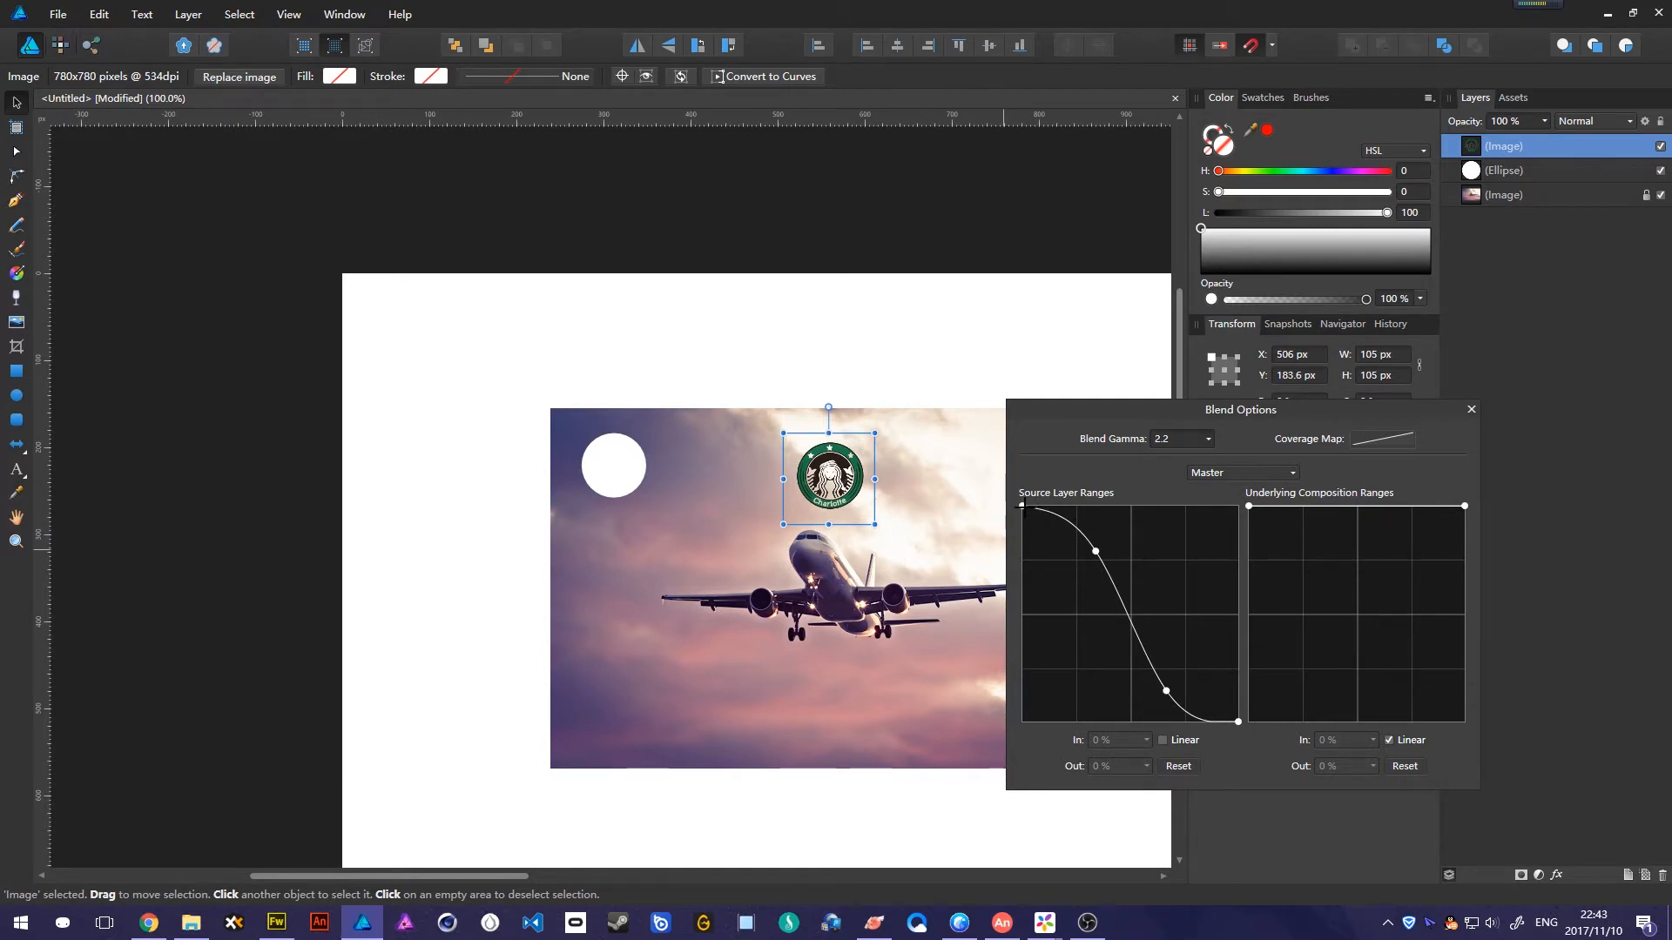
# Try the logo's source curve with its shadow end at 0% output and its highlight end at about 84.2%.
pyautogui.moveTo(1022, 506); pyautogui.dragTo(1022, 722)
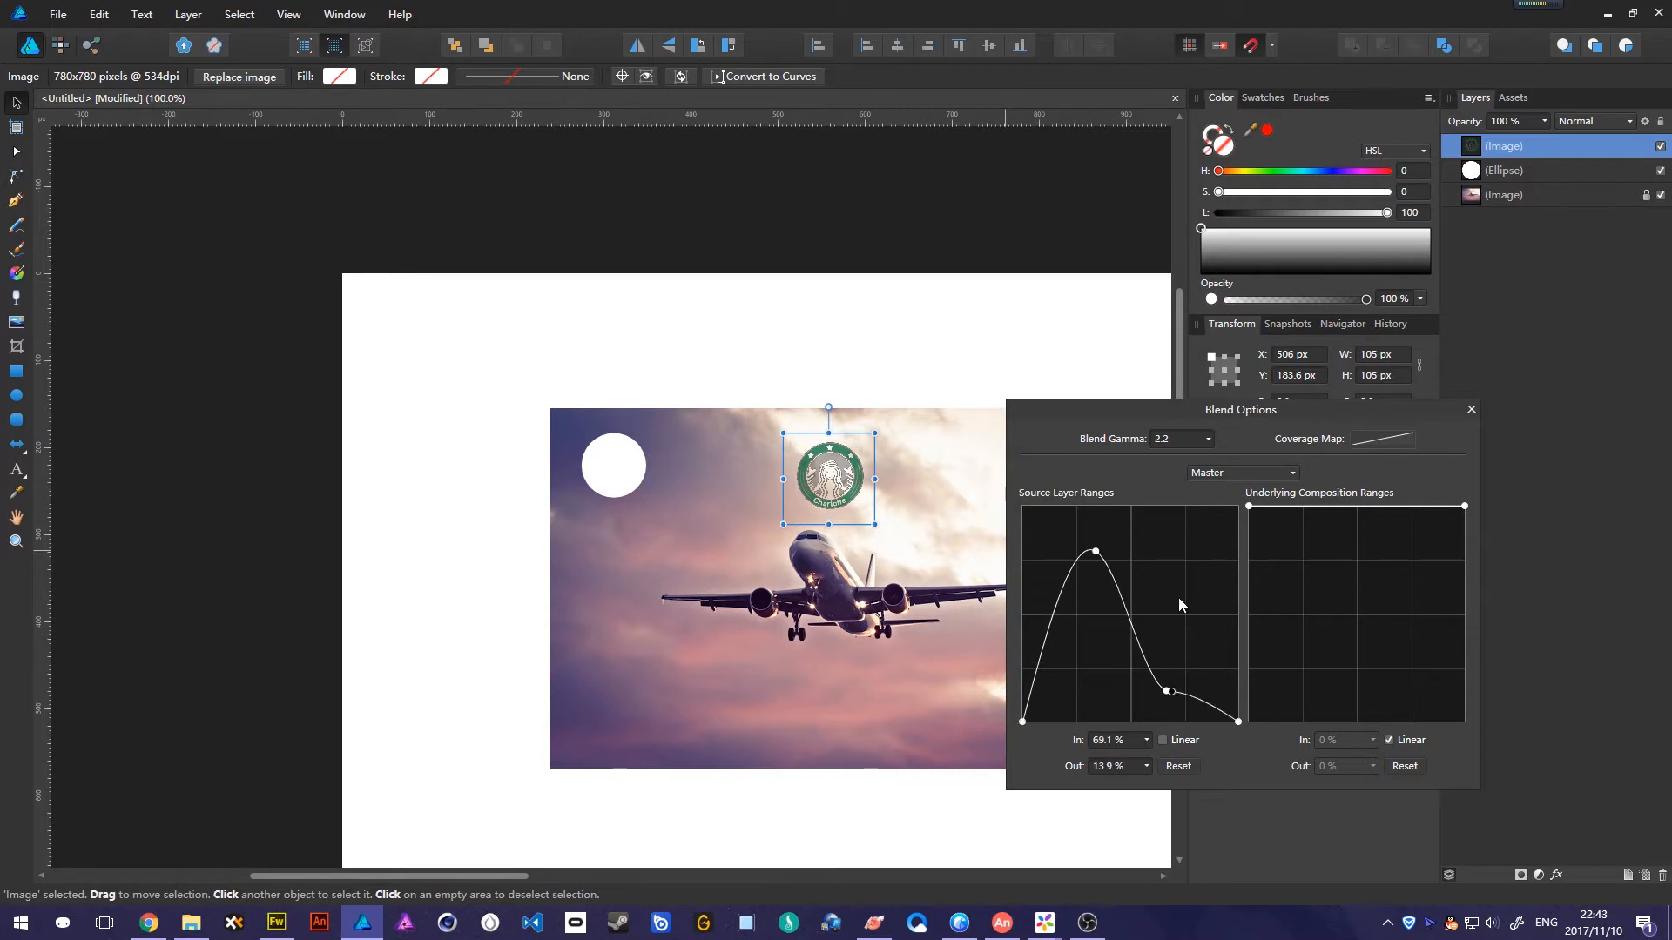
pyautogui.moveTo(1178, 597); pyautogui.dragTo(1256, 481)
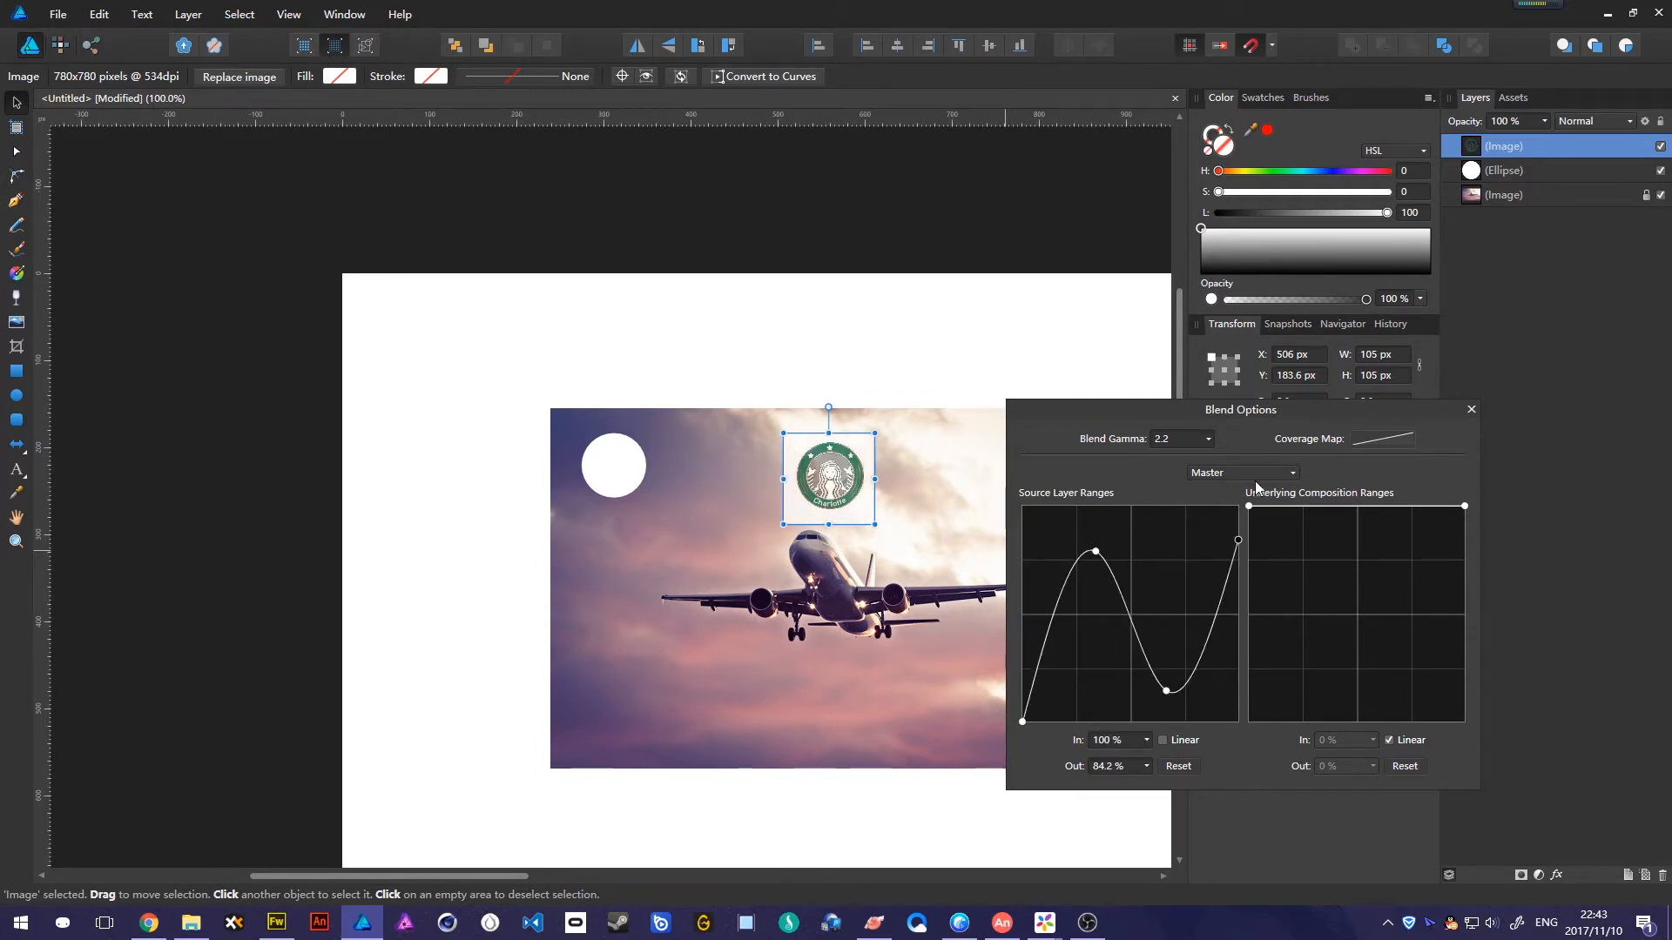
# Reset the logo's Source Layer Ranges curve and lower its shadow end to 0% output.
pyautogui.click(1178, 767)
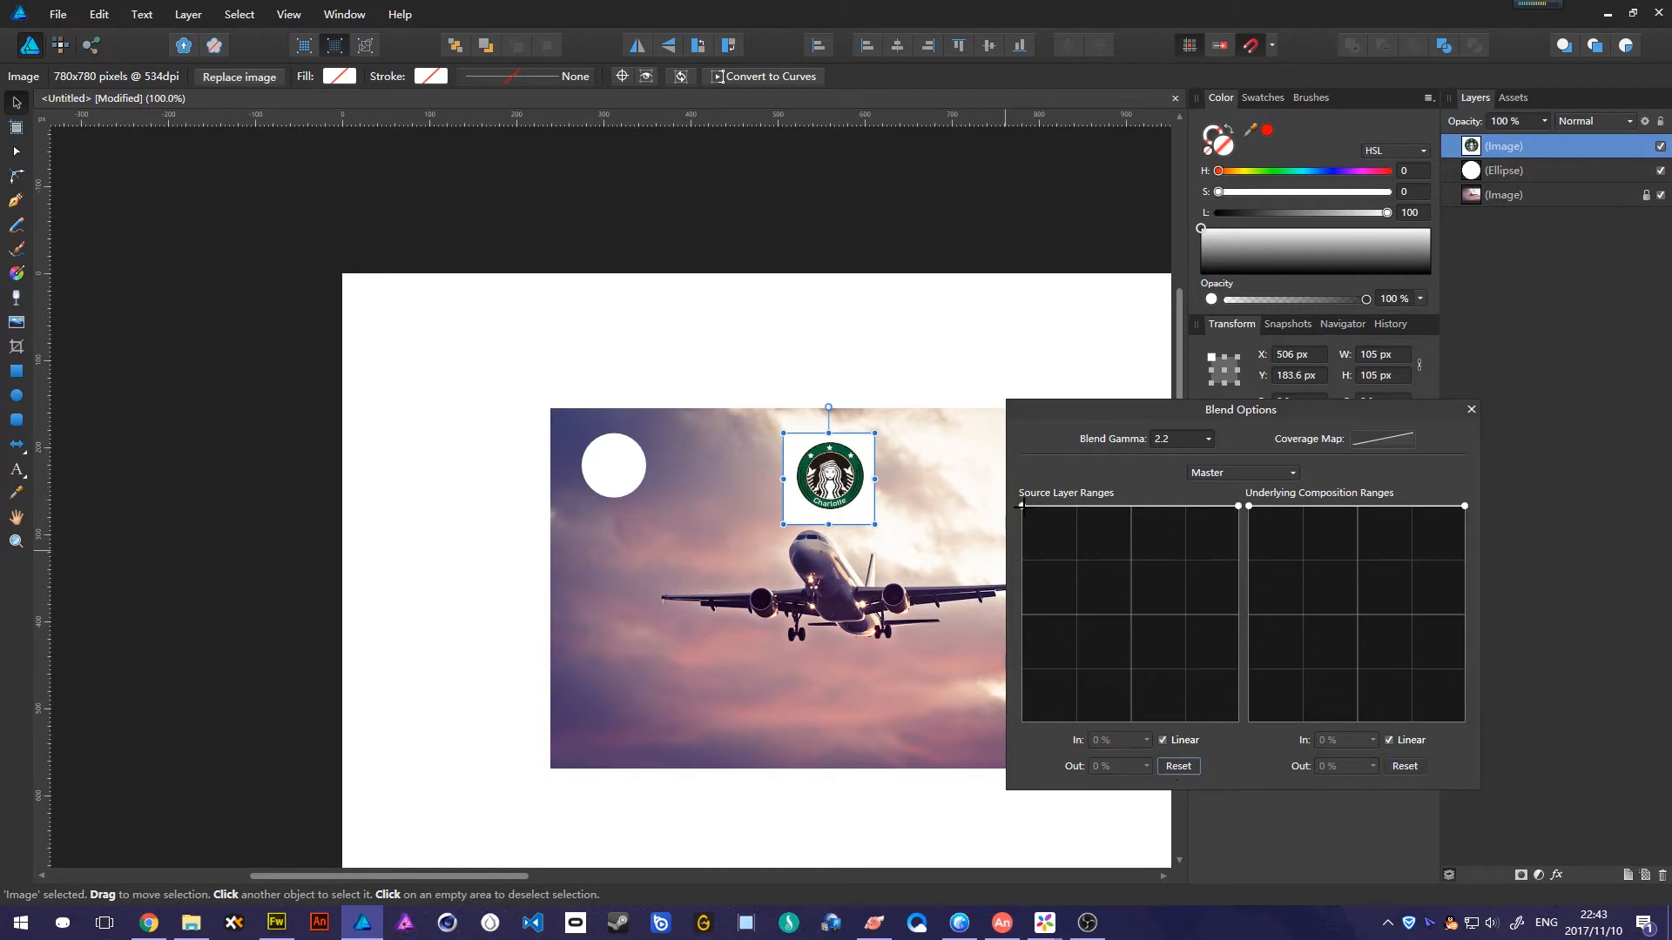
pyautogui.moveTo(1021, 505); pyautogui.dragTo(981, 726)
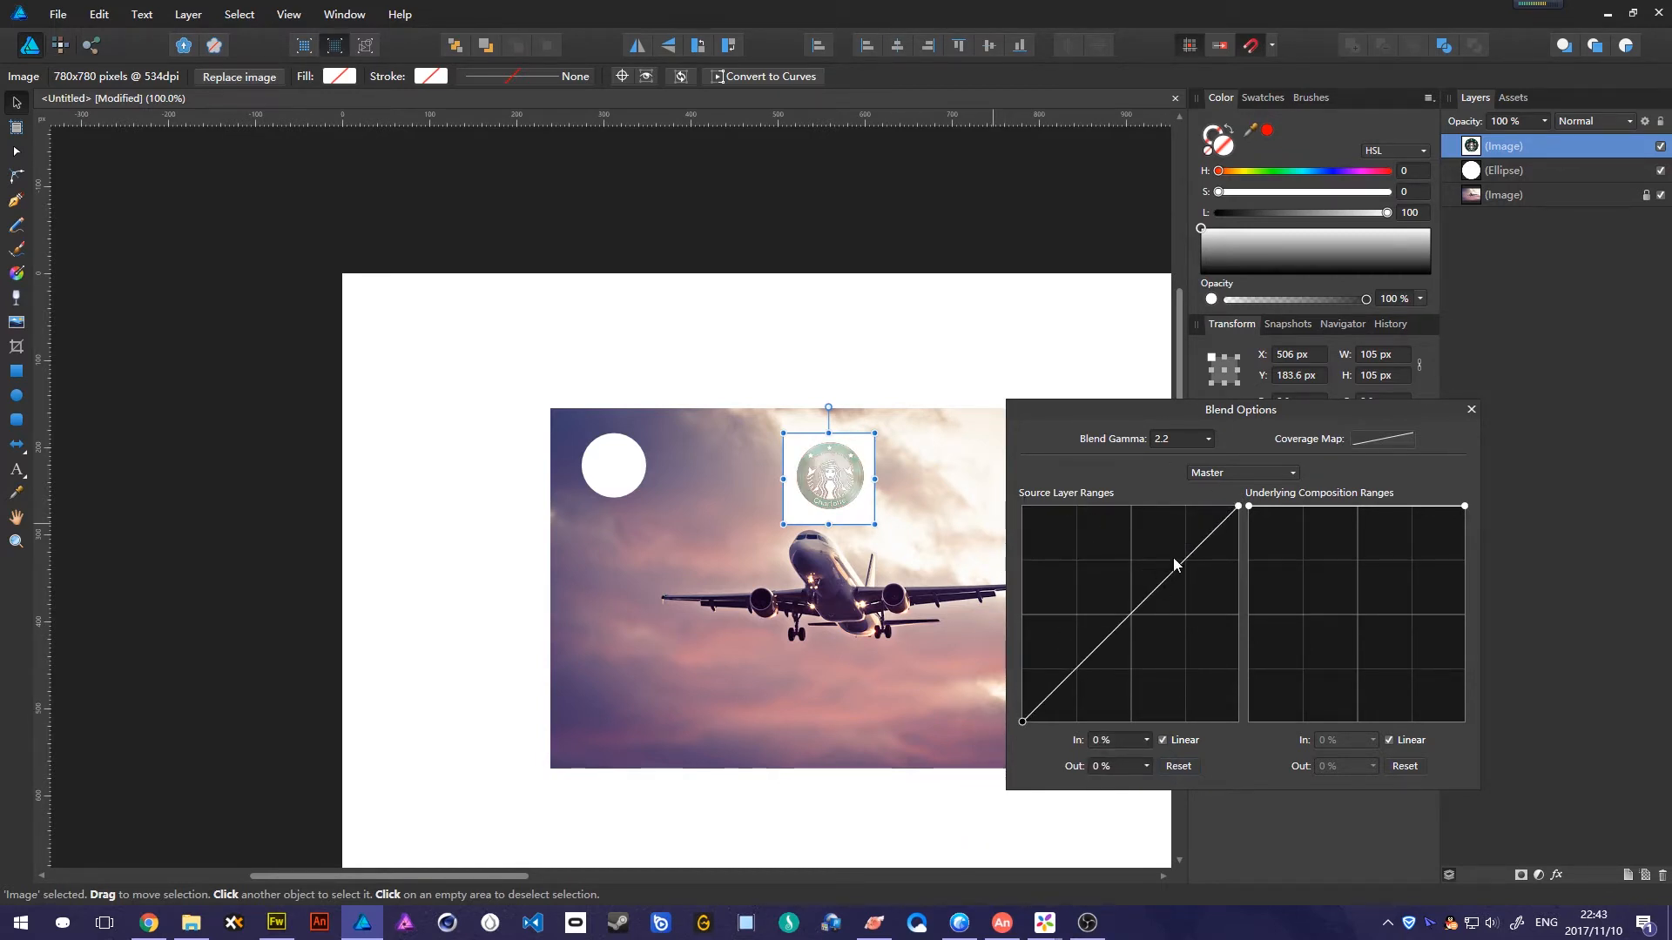
# Shape a smooth, non-linear rising S-curve with points at about 63.8% in, 68.9% out and 42% in, 26.1% out.
pyautogui.moveTo(1173, 557); pyautogui.dragTo(1162, 532)
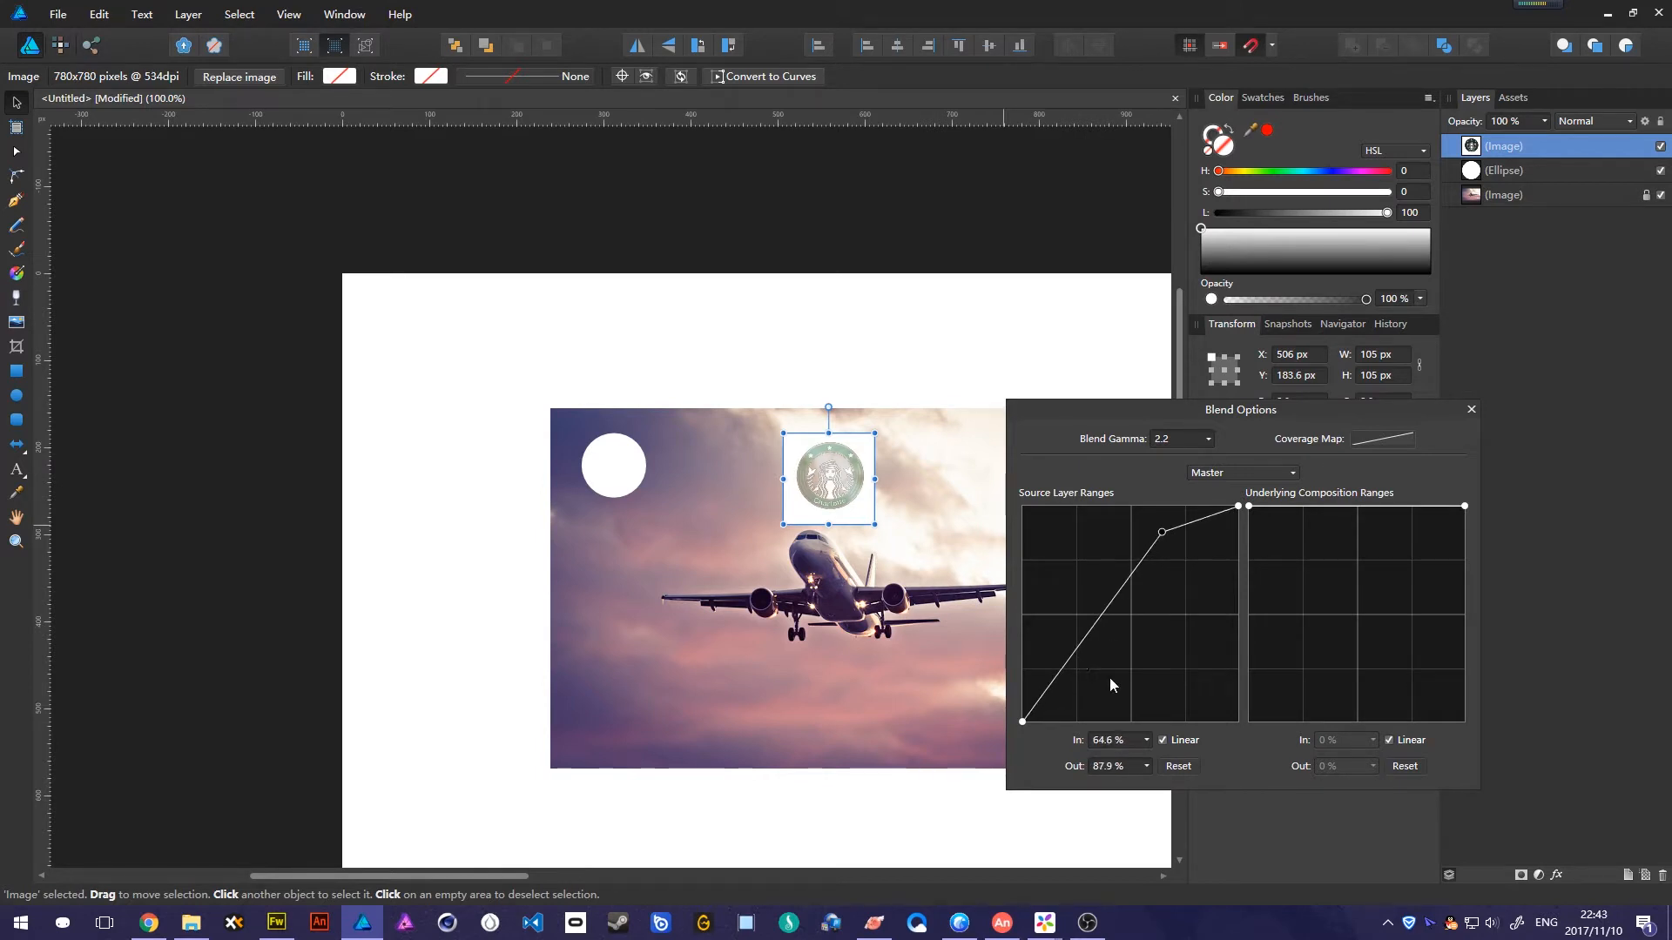
pyautogui.moveTo(1081, 648); pyautogui.dragTo(1111, 688)
pyautogui.click(1164, 740)
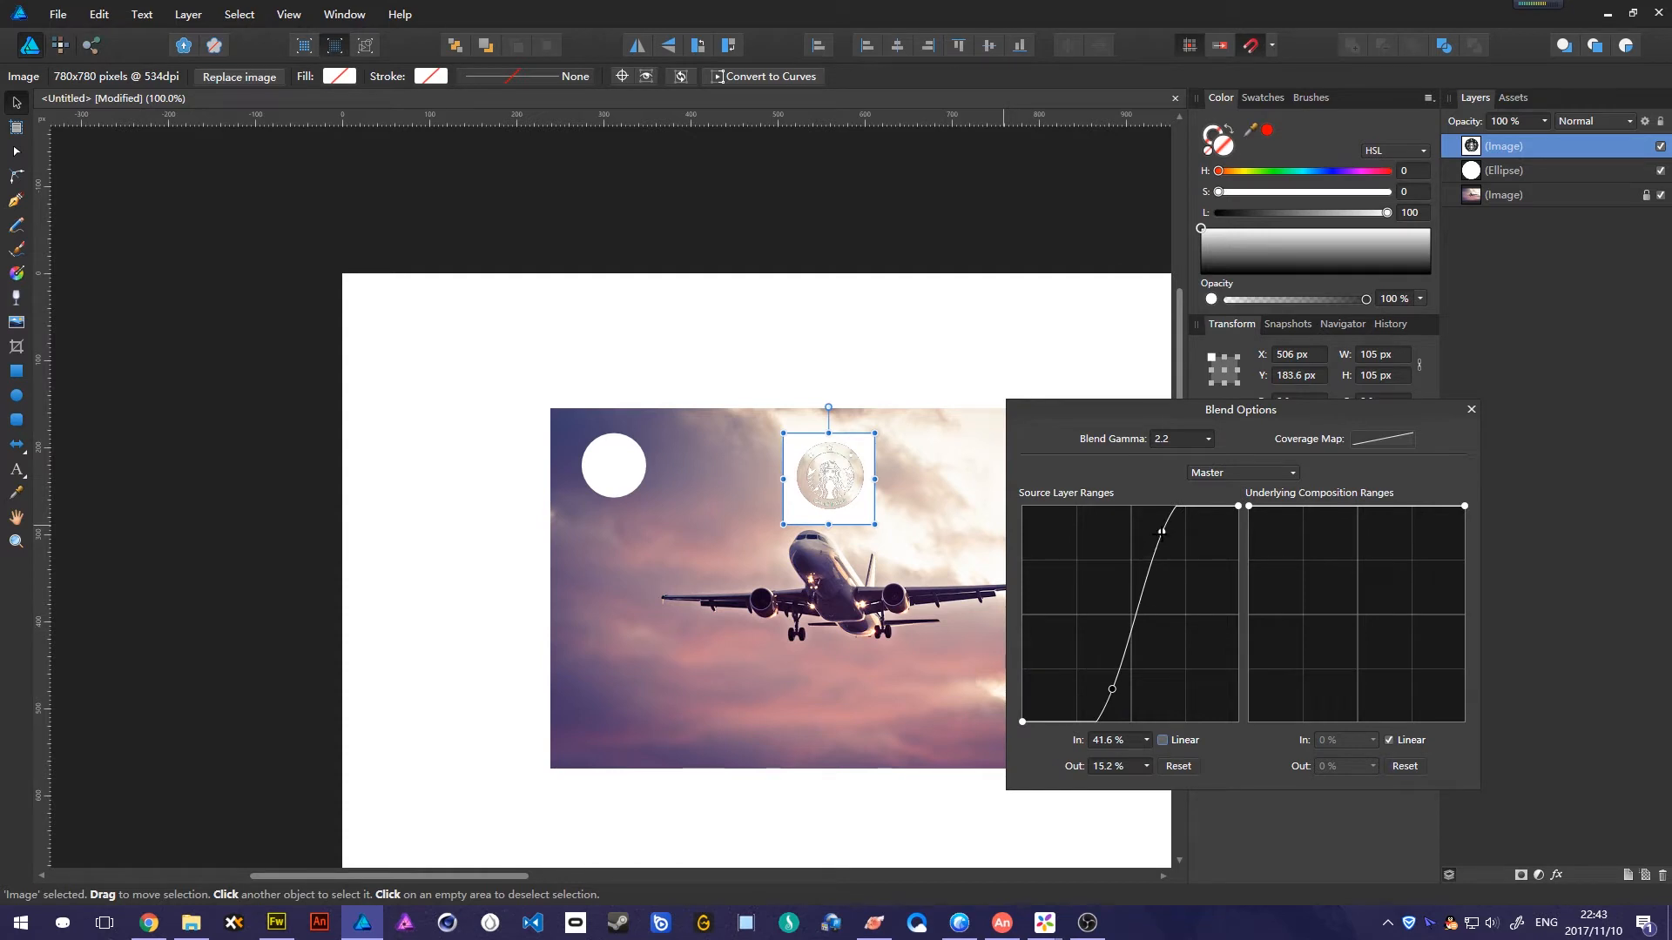
pyautogui.moveTo(1162, 532); pyautogui.dragTo(1160, 573)
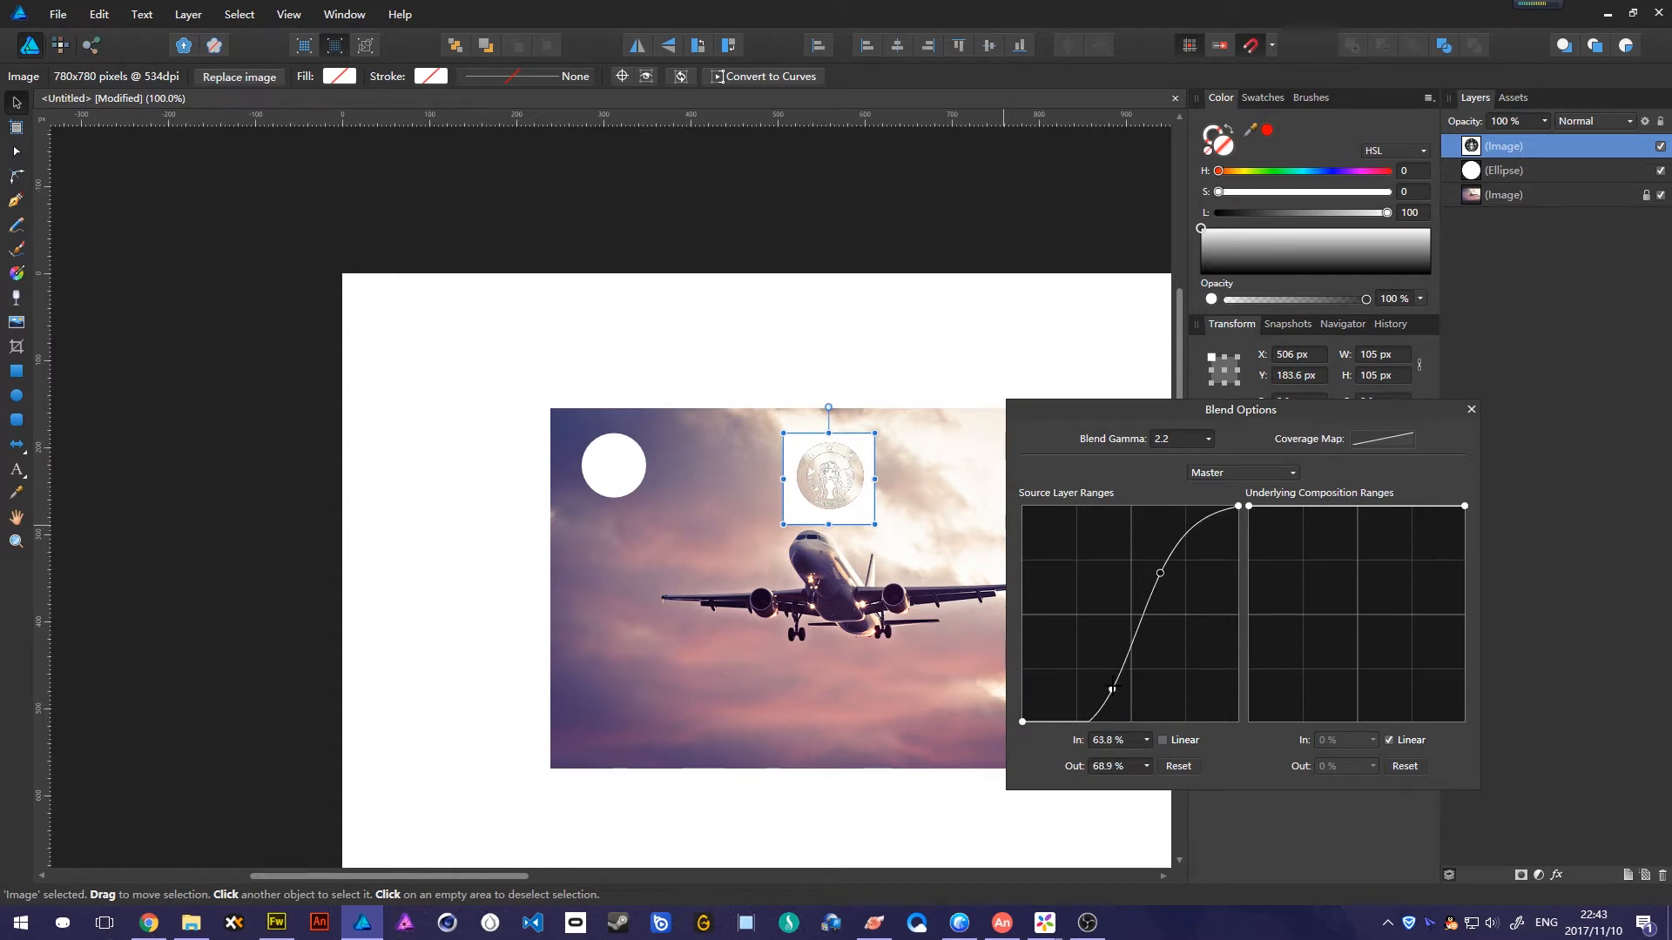
pyautogui.moveTo(1111, 689)
pyautogui.mouseDown()
pyautogui.moveTo(1104, 653)
pyautogui.moveTo(1112, 665)
pyautogui.mouseUp()
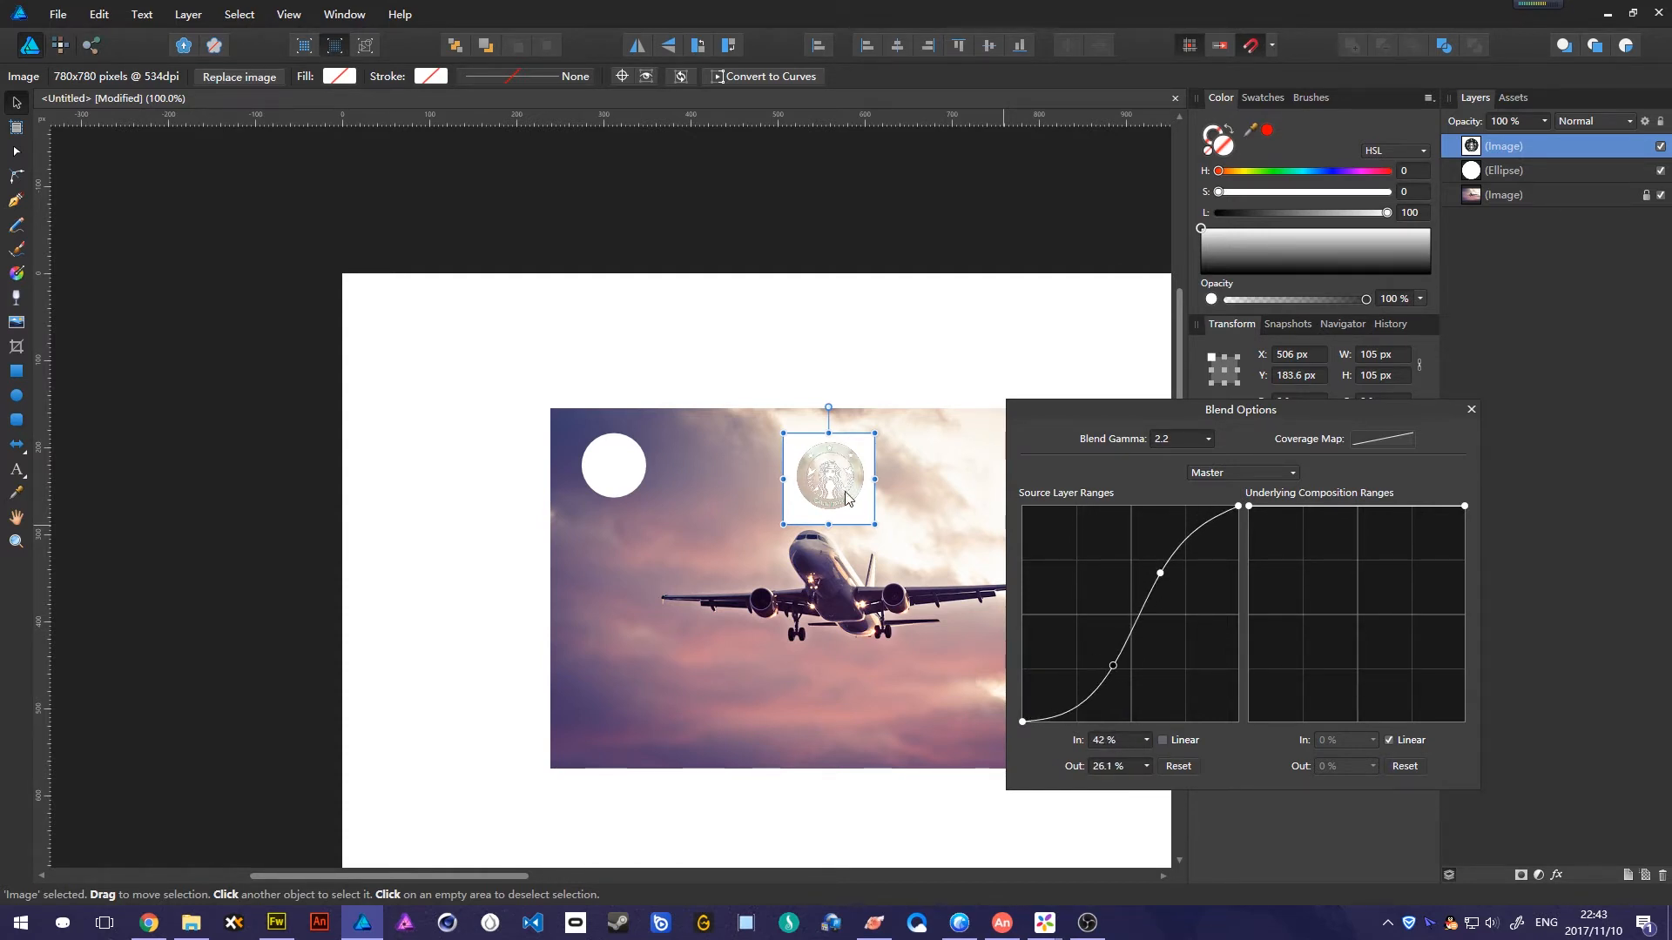
# Move the logo to about X 453 px, Y 188 px and steepen its source curve, with the lower point at 51.7% in, 28.1% out.
pyautogui.scroll(10, 837, 481)
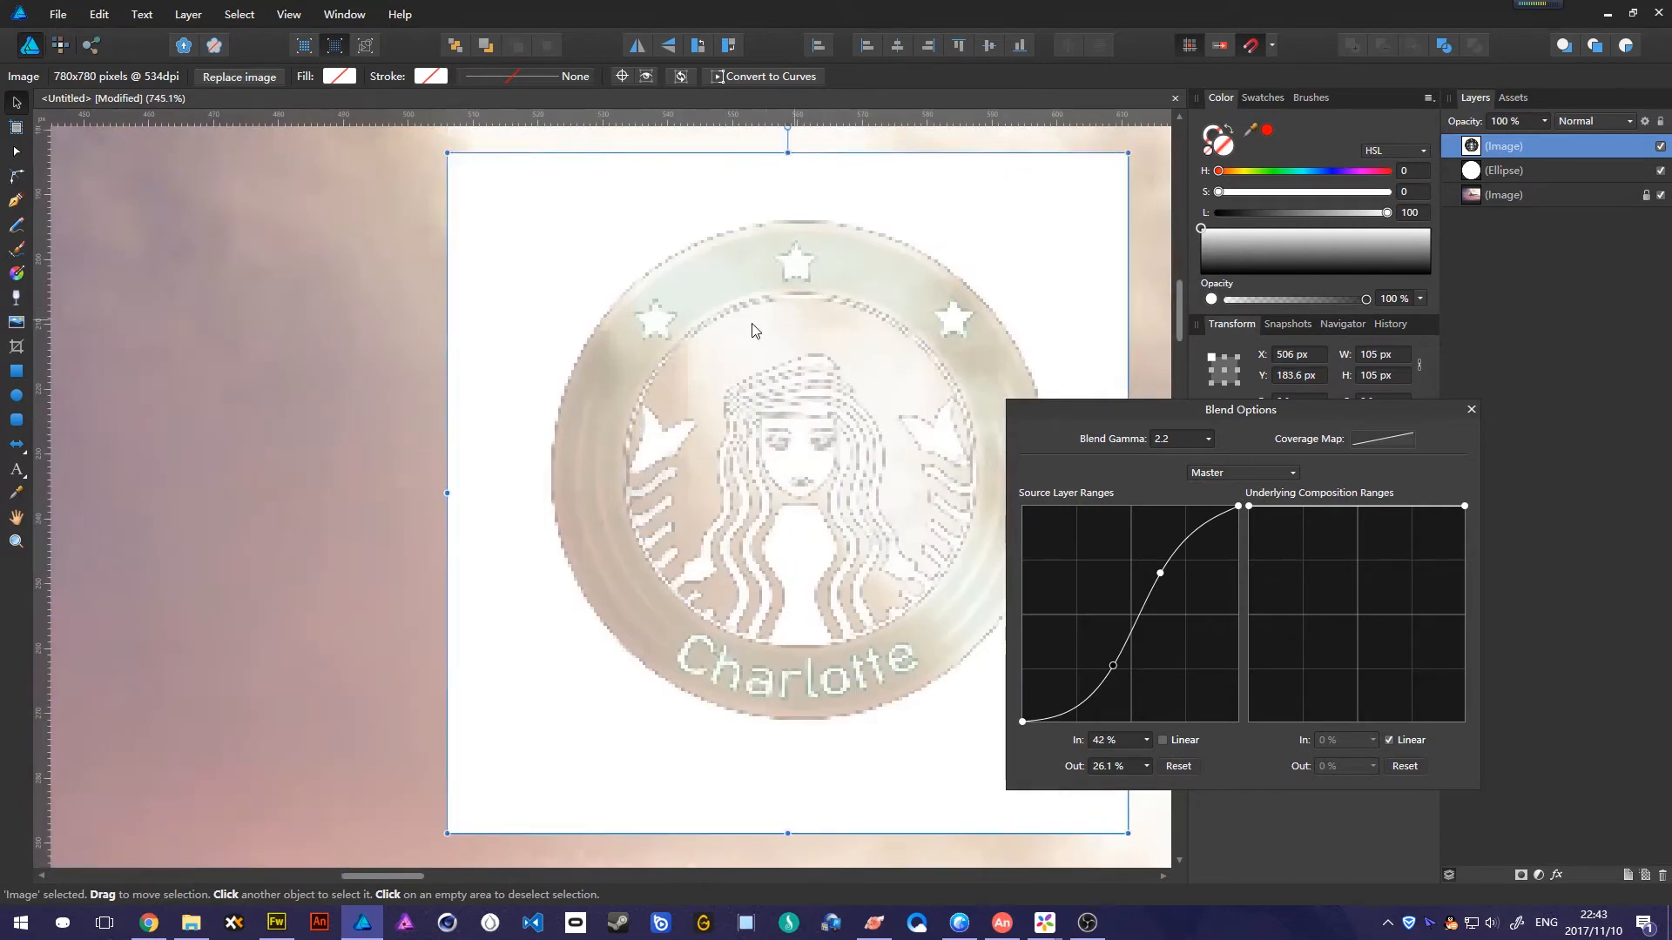
pyautogui.press('space')
pyautogui.moveTo(752, 336); pyautogui.dragTo(478, 453)
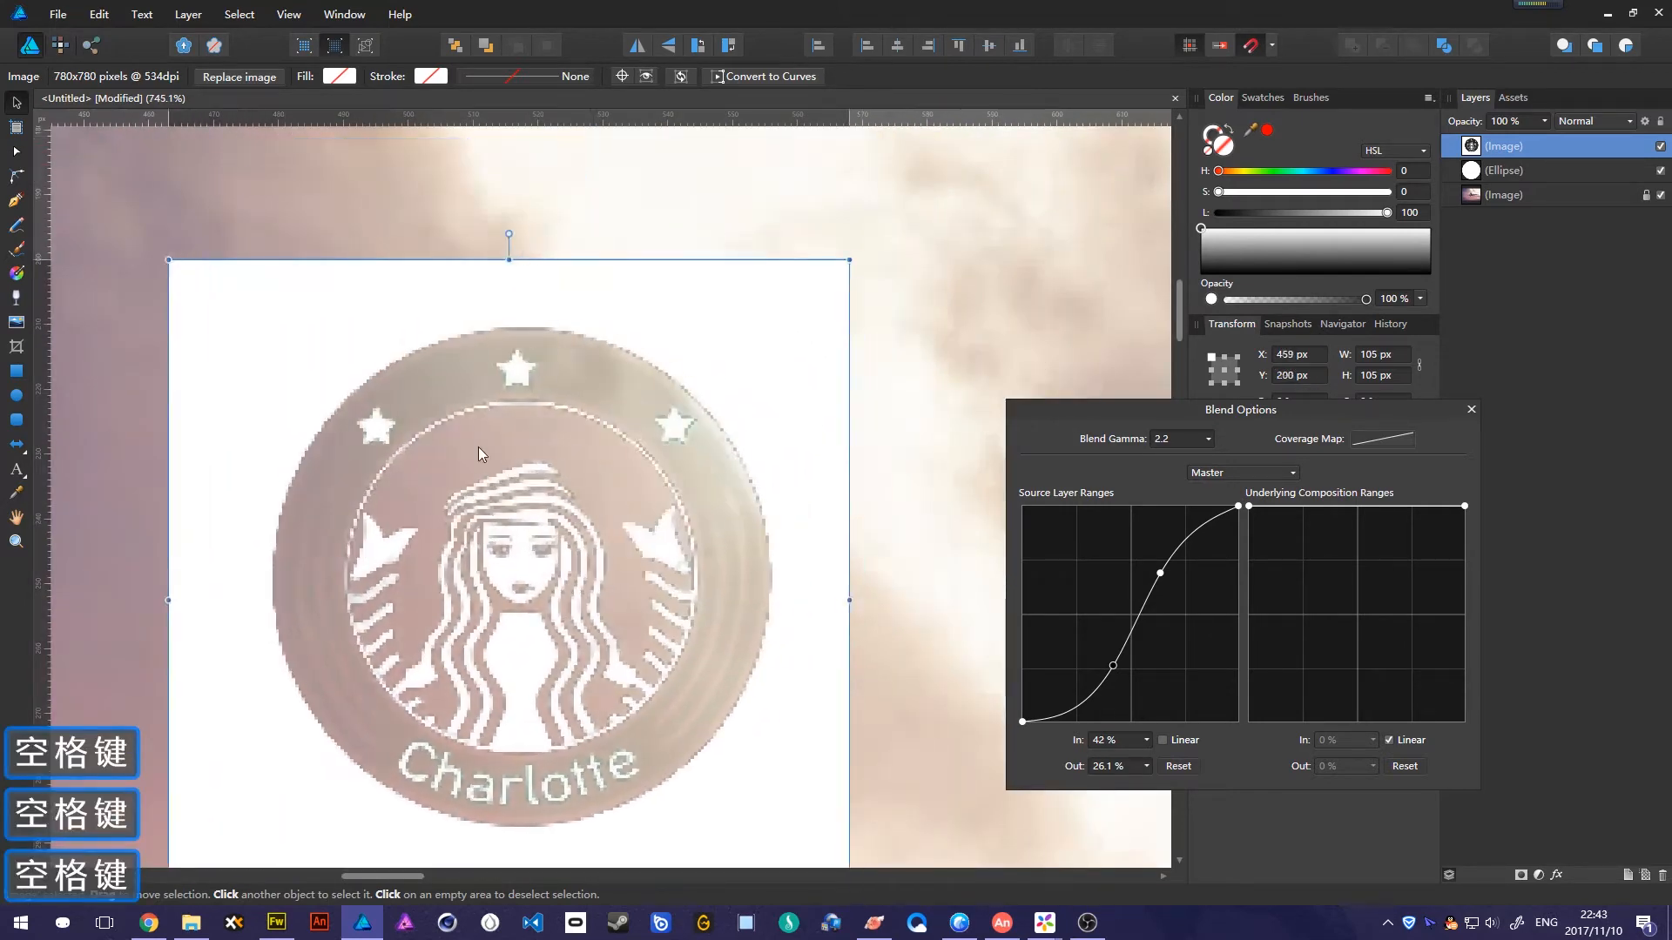
pyautogui.scroll(-8, 478, 446)
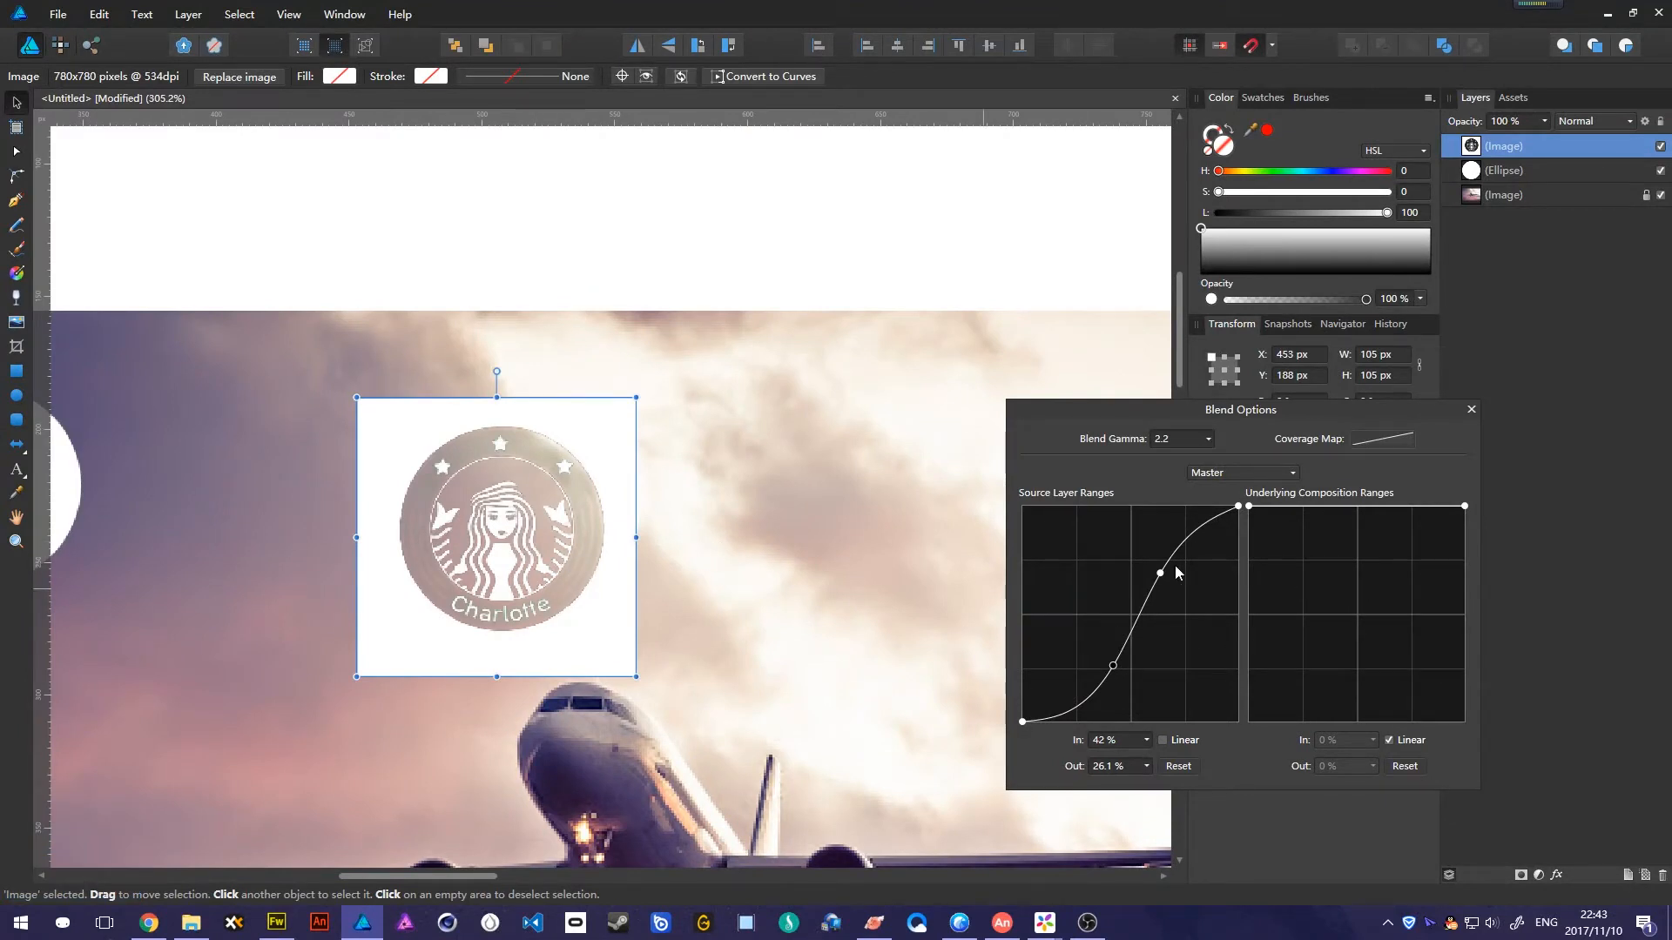
pyautogui.moveTo(1159, 573)
pyautogui.mouseDown()
pyautogui.moveTo(1182, 572)
pyautogui.moveTo(1170, 556)
pyautogui.mouseUp()
pyautogui.moveTo(1113, 665)
pyautogui.mouseDown()
pyautogui.moveTo(1095, 688)
pyautogui.moveTo(1114, 669)
pyautogui.moveTo(1090, 660)
pyautogui.moveTo(1136, 668)
pyautogui.mouseUp()
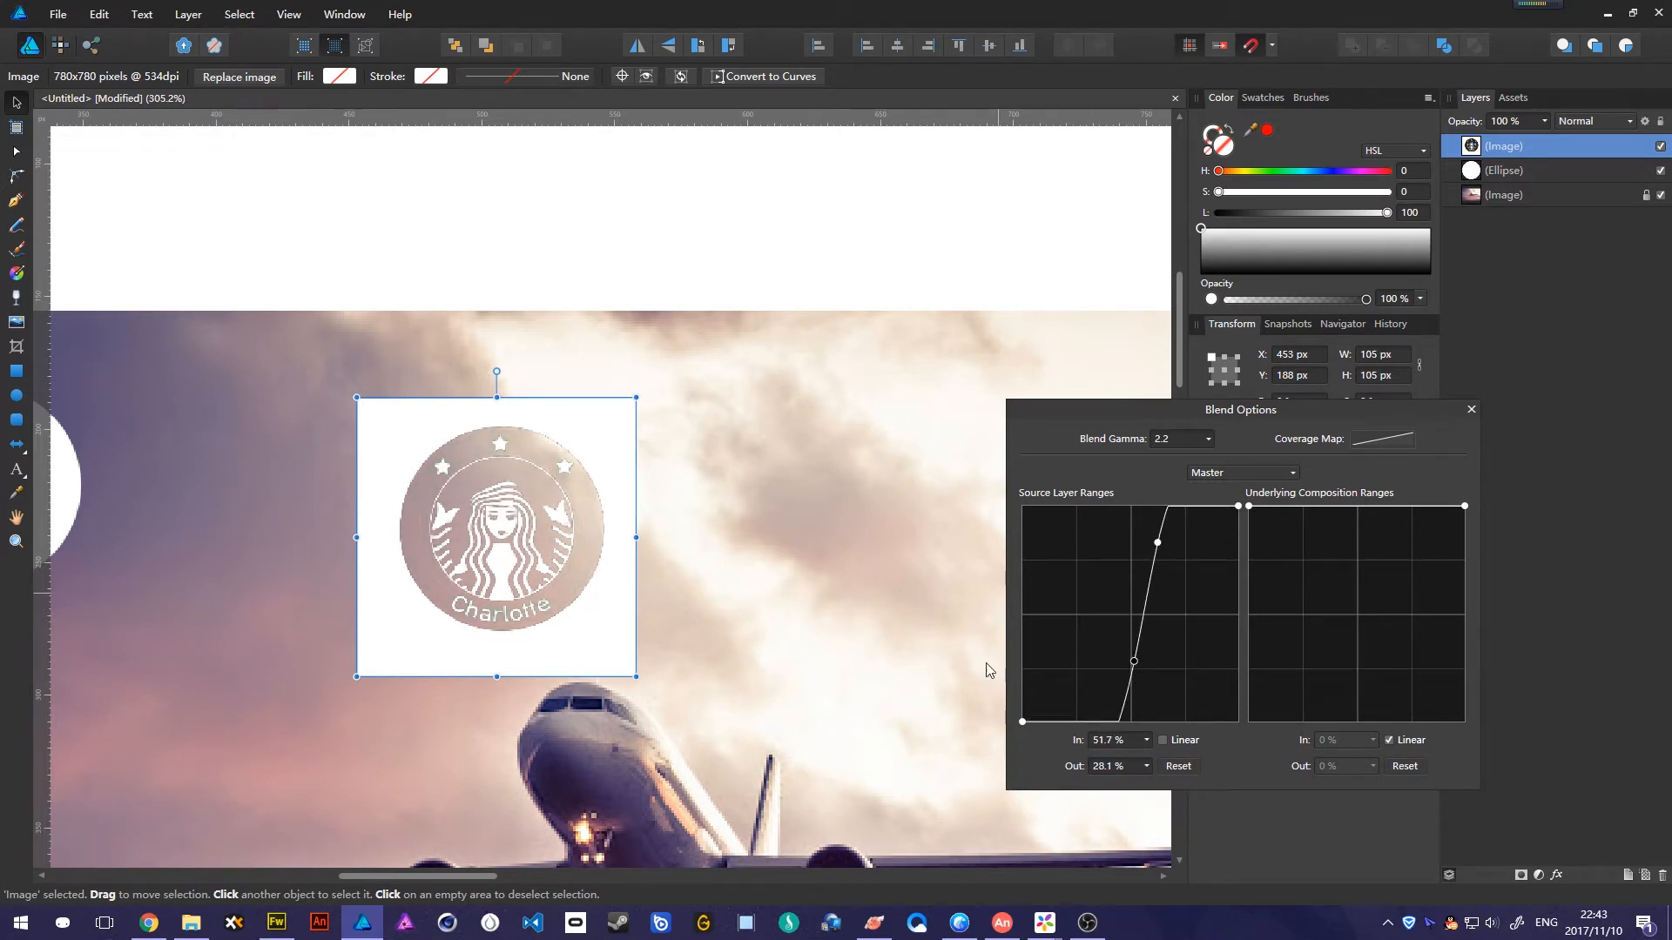
# Delete the logo and the white circle, leaving only the airplane photo in the document.
pyautogui.hotkey('ctrl', '1')
pyautogui.press('Delete')
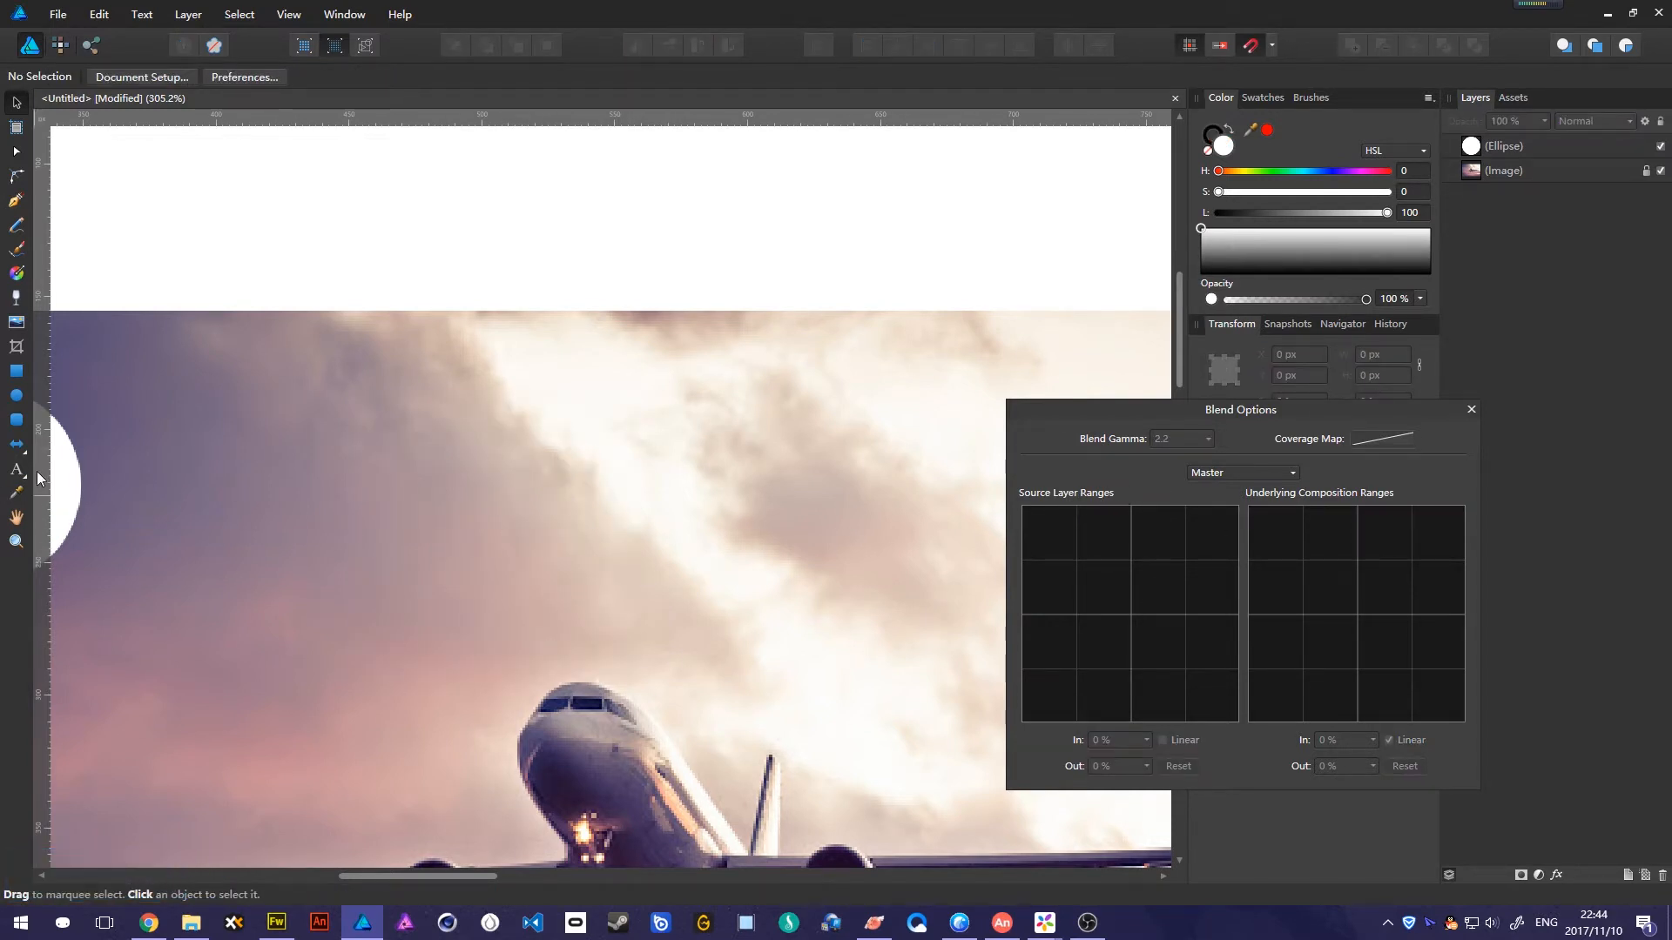
pyautogui.click(61, 479)
pyautogui.press('Delete')
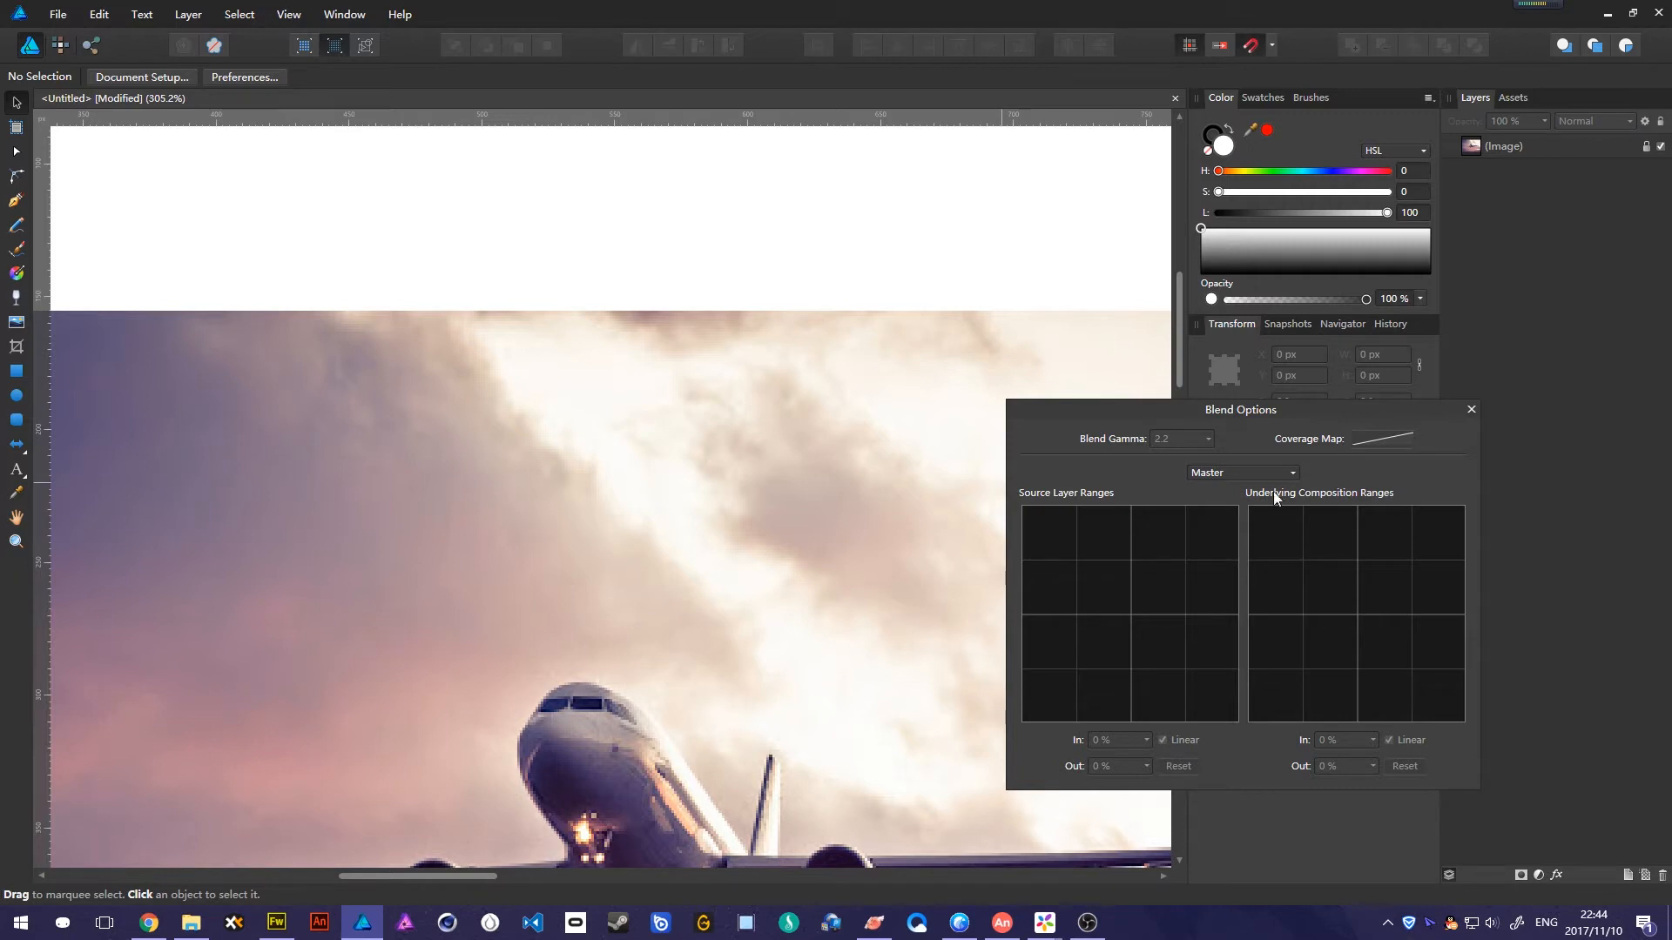
# Search the program's help for "underlying" and open the Layer blend ranges topic.
pyautogui.click(409, 15)
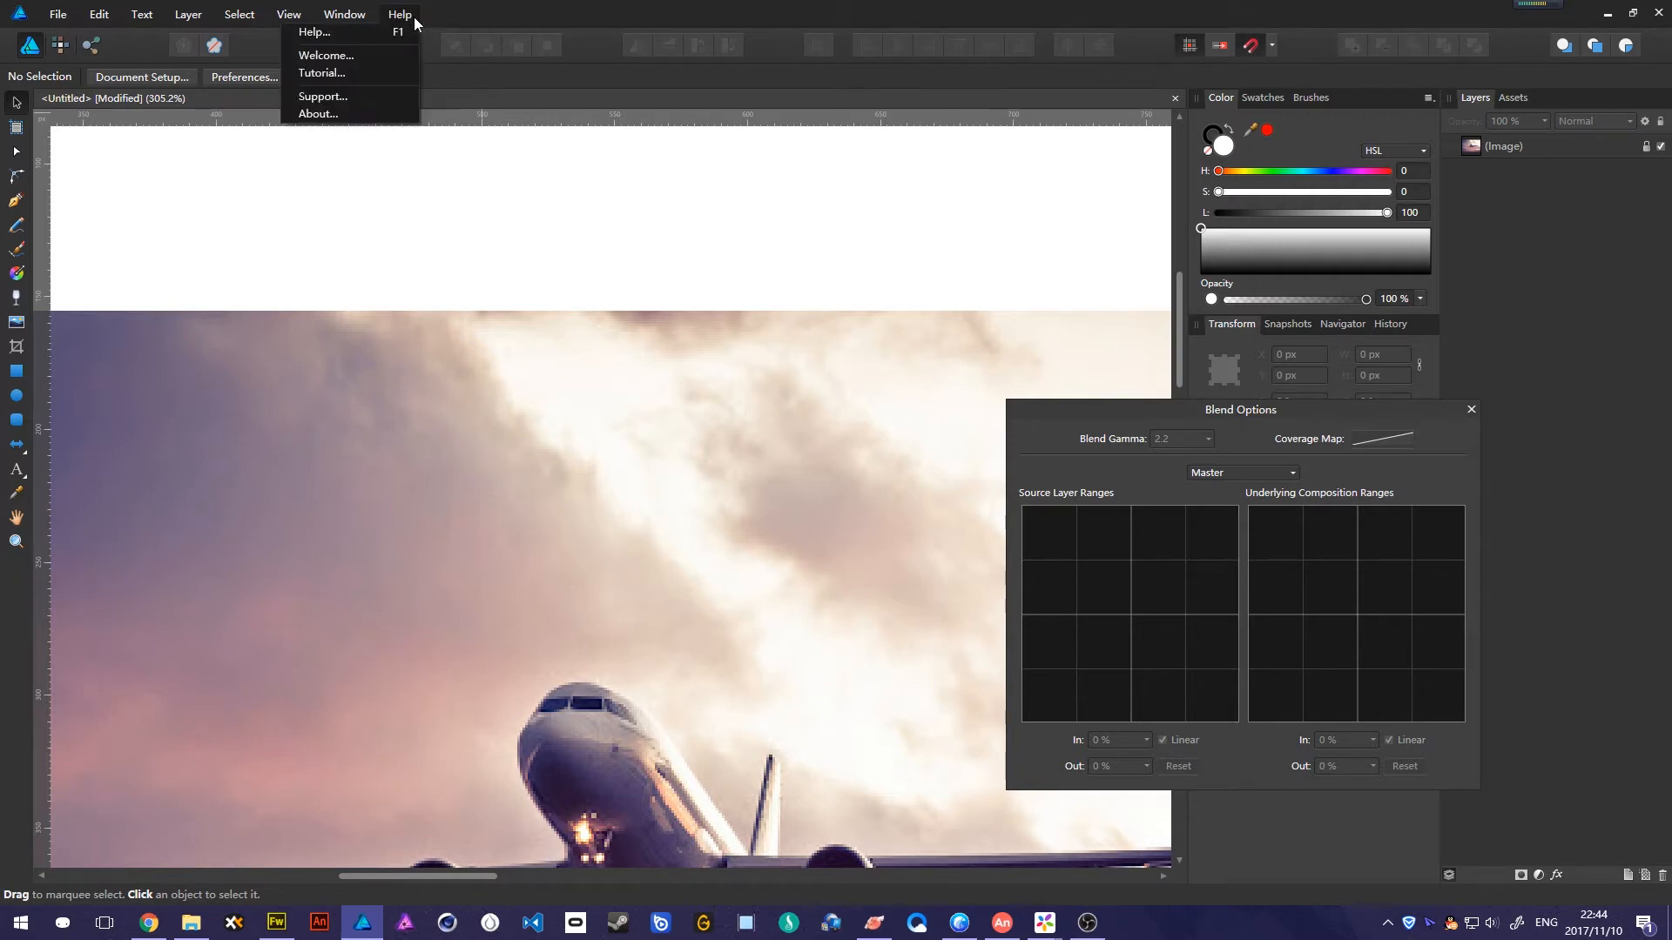
pyautogui.click(361, 33)
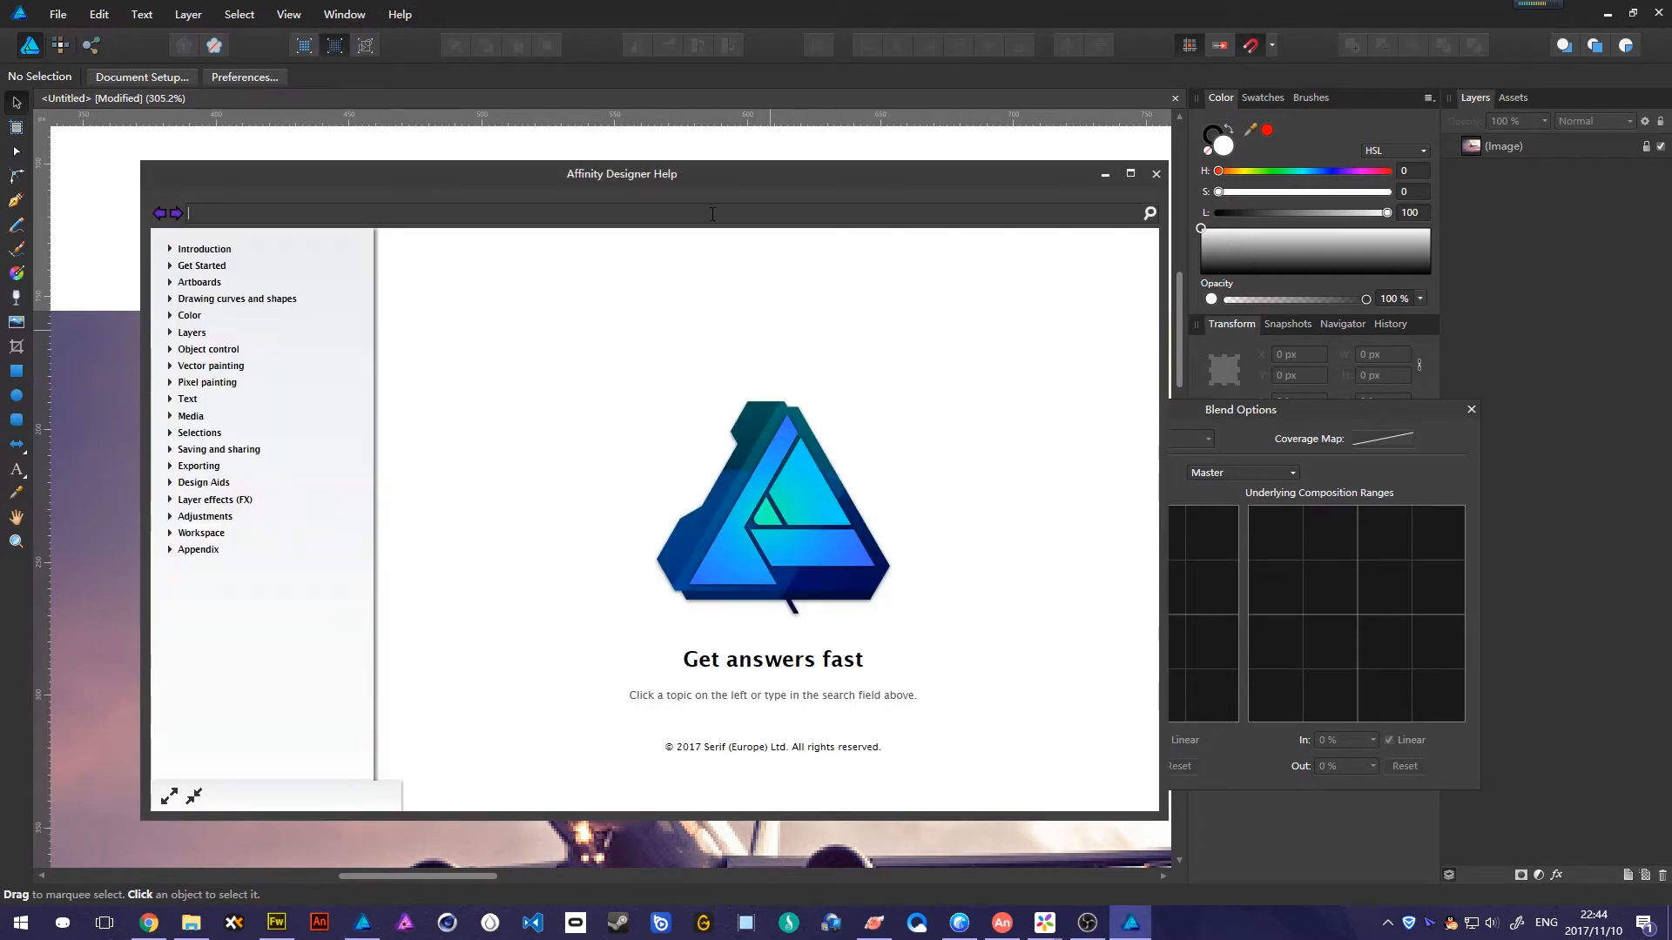
pyautogui.click(713, 215)
pyautogui.write('under')
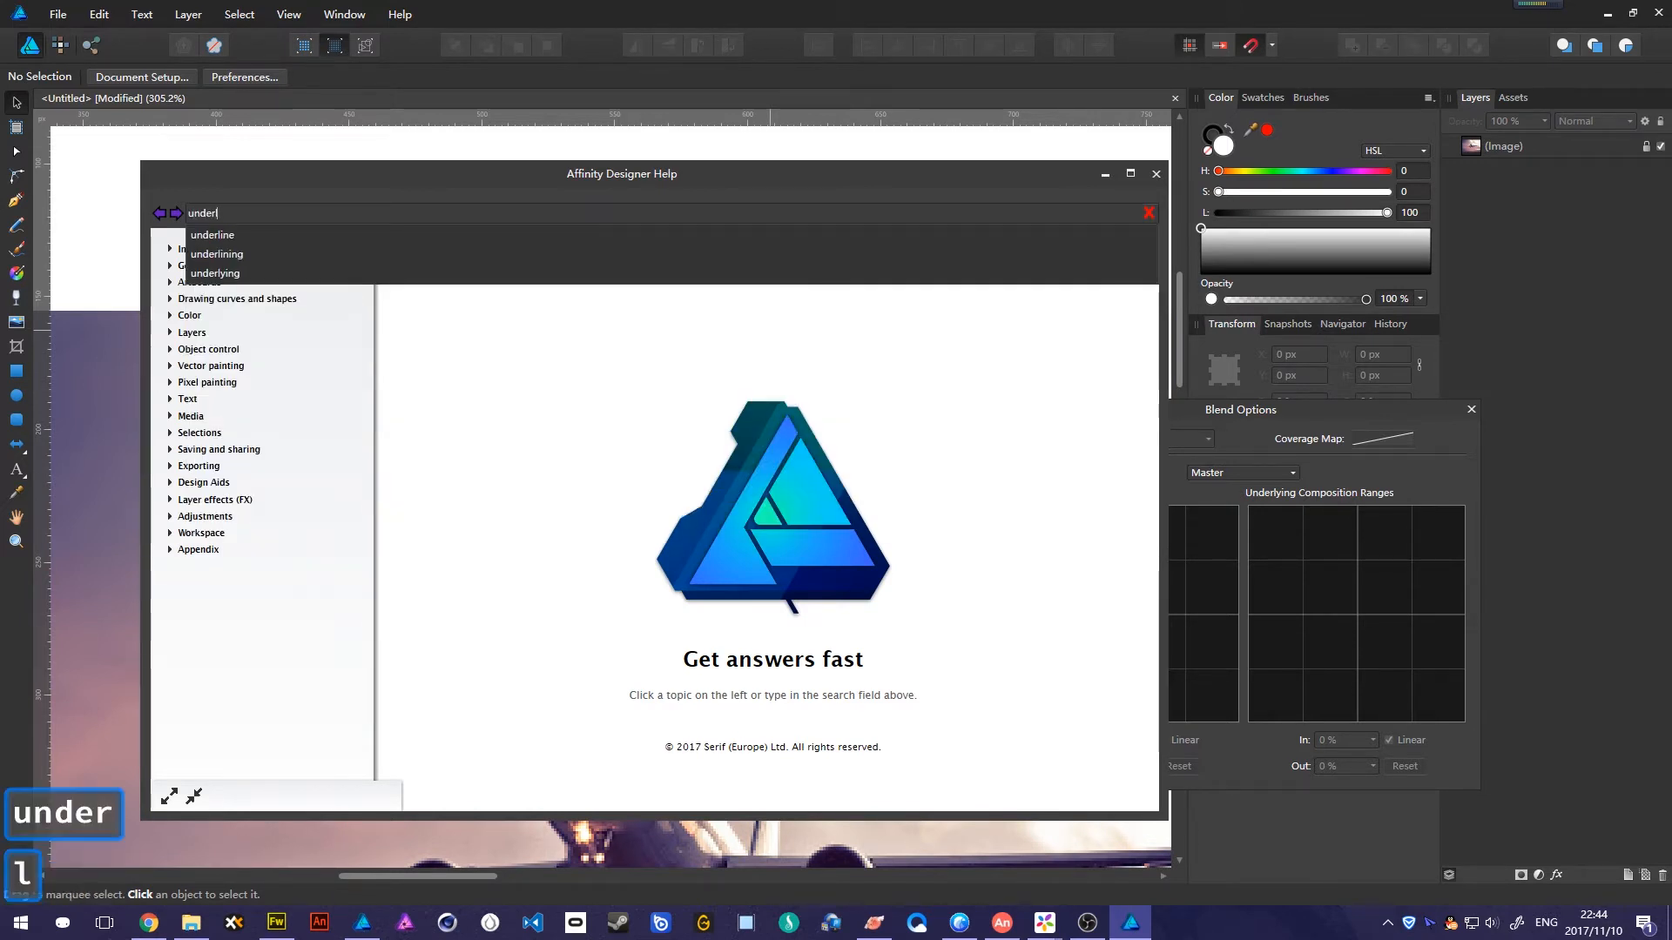
pyautogui.write('lying')
pyautogui.press('Return')
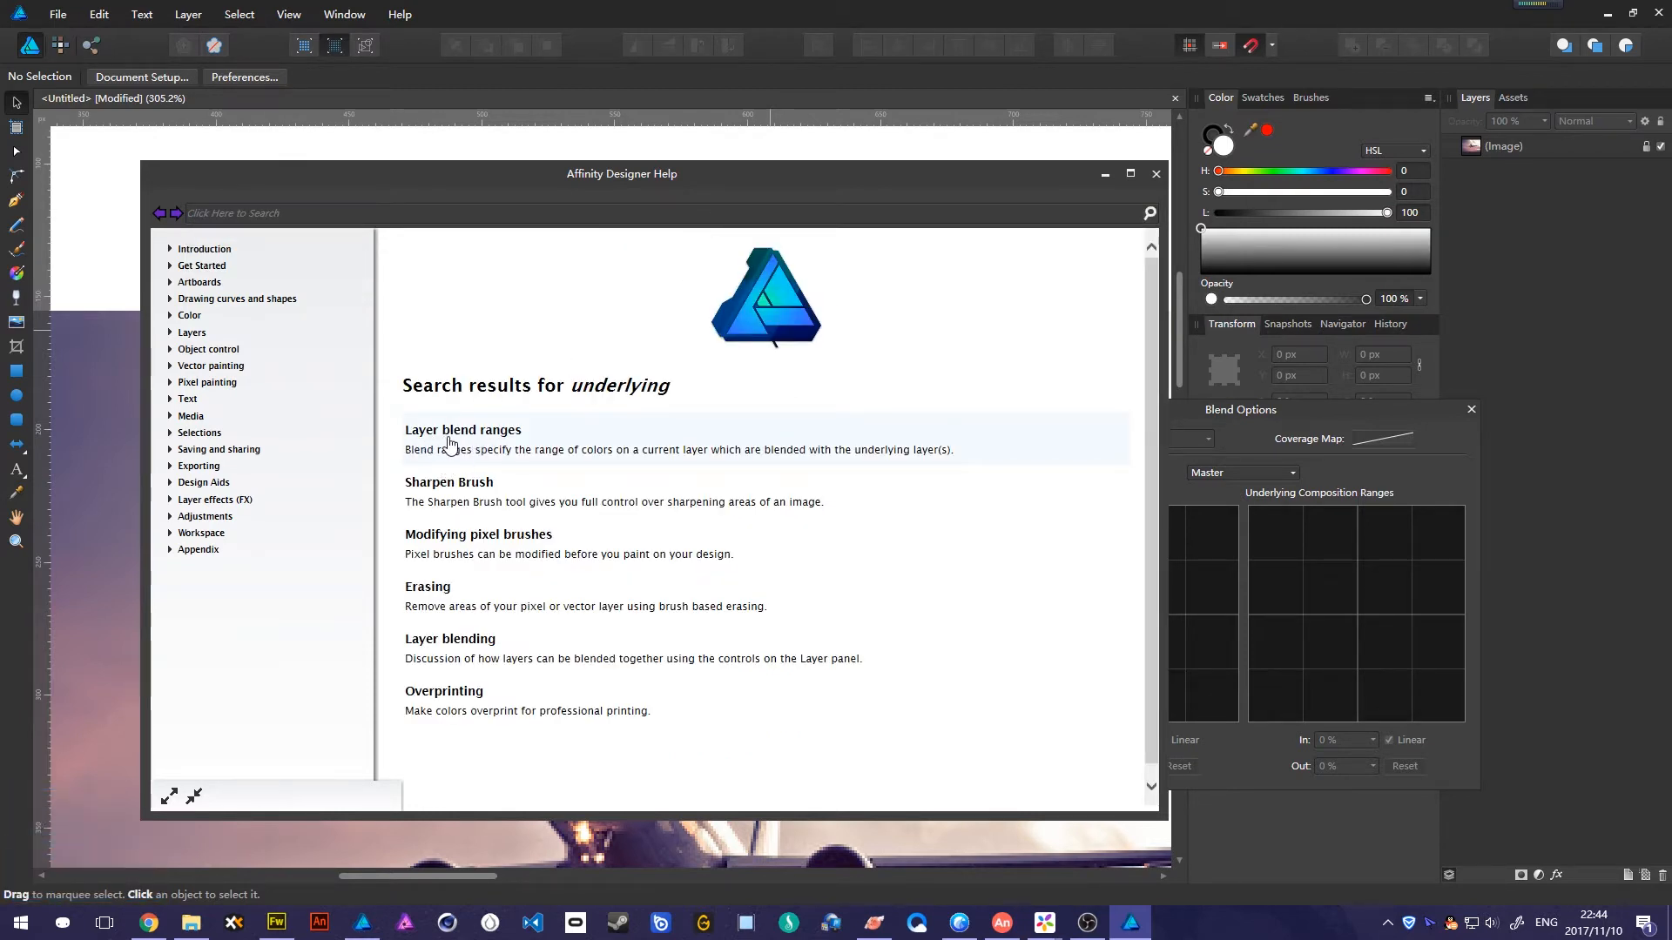
pyautogui.click(527, 442)
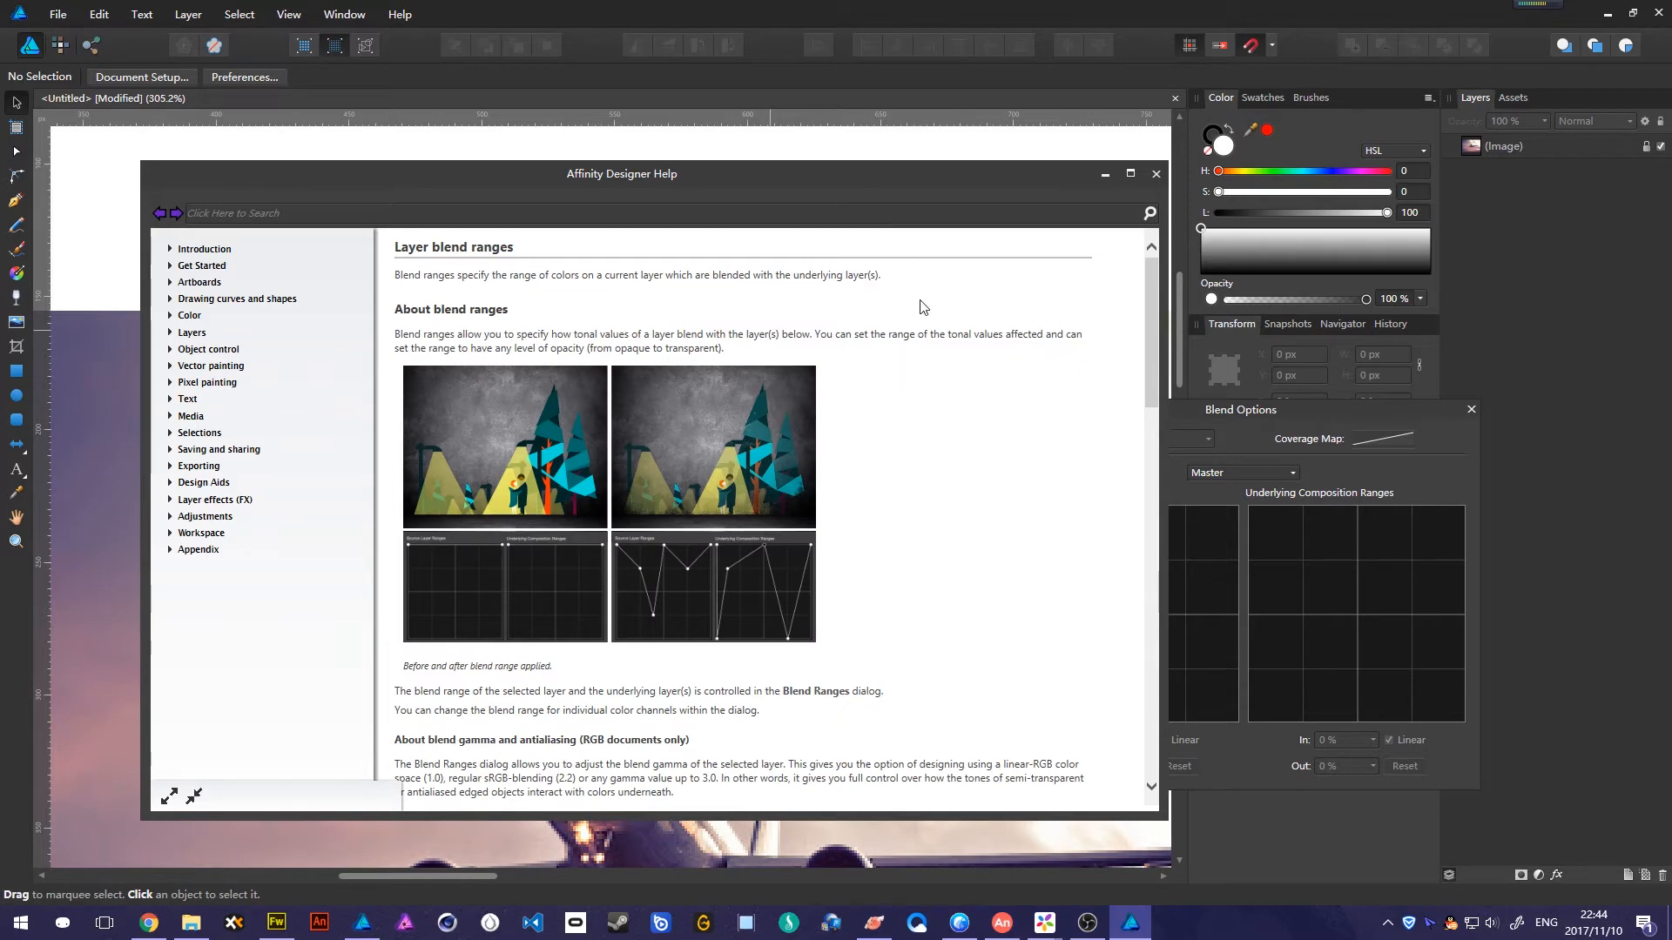
# Read the Layer blend ranges topic, covering the before-and-after example, blend gamma, antialiasing, settings and graph notes, and close the help.
pyautogui.moveTo(1148, 336); pyautogui.dragTo(1145, 731)
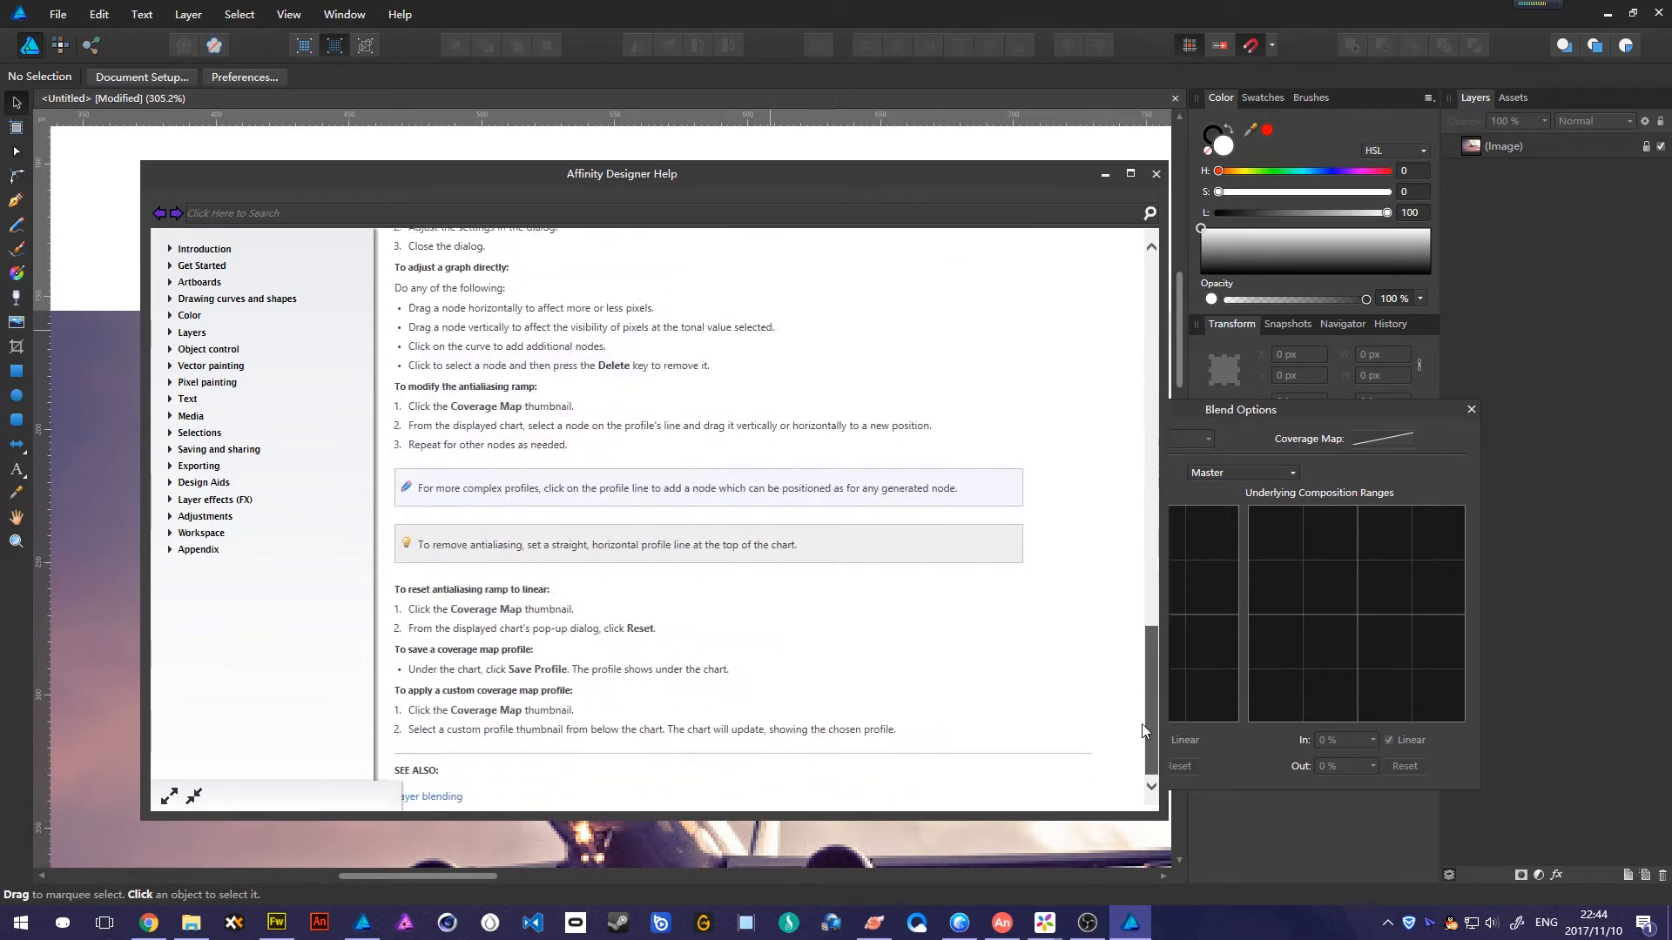
pyautogui.scroll(10, 1144, 731)
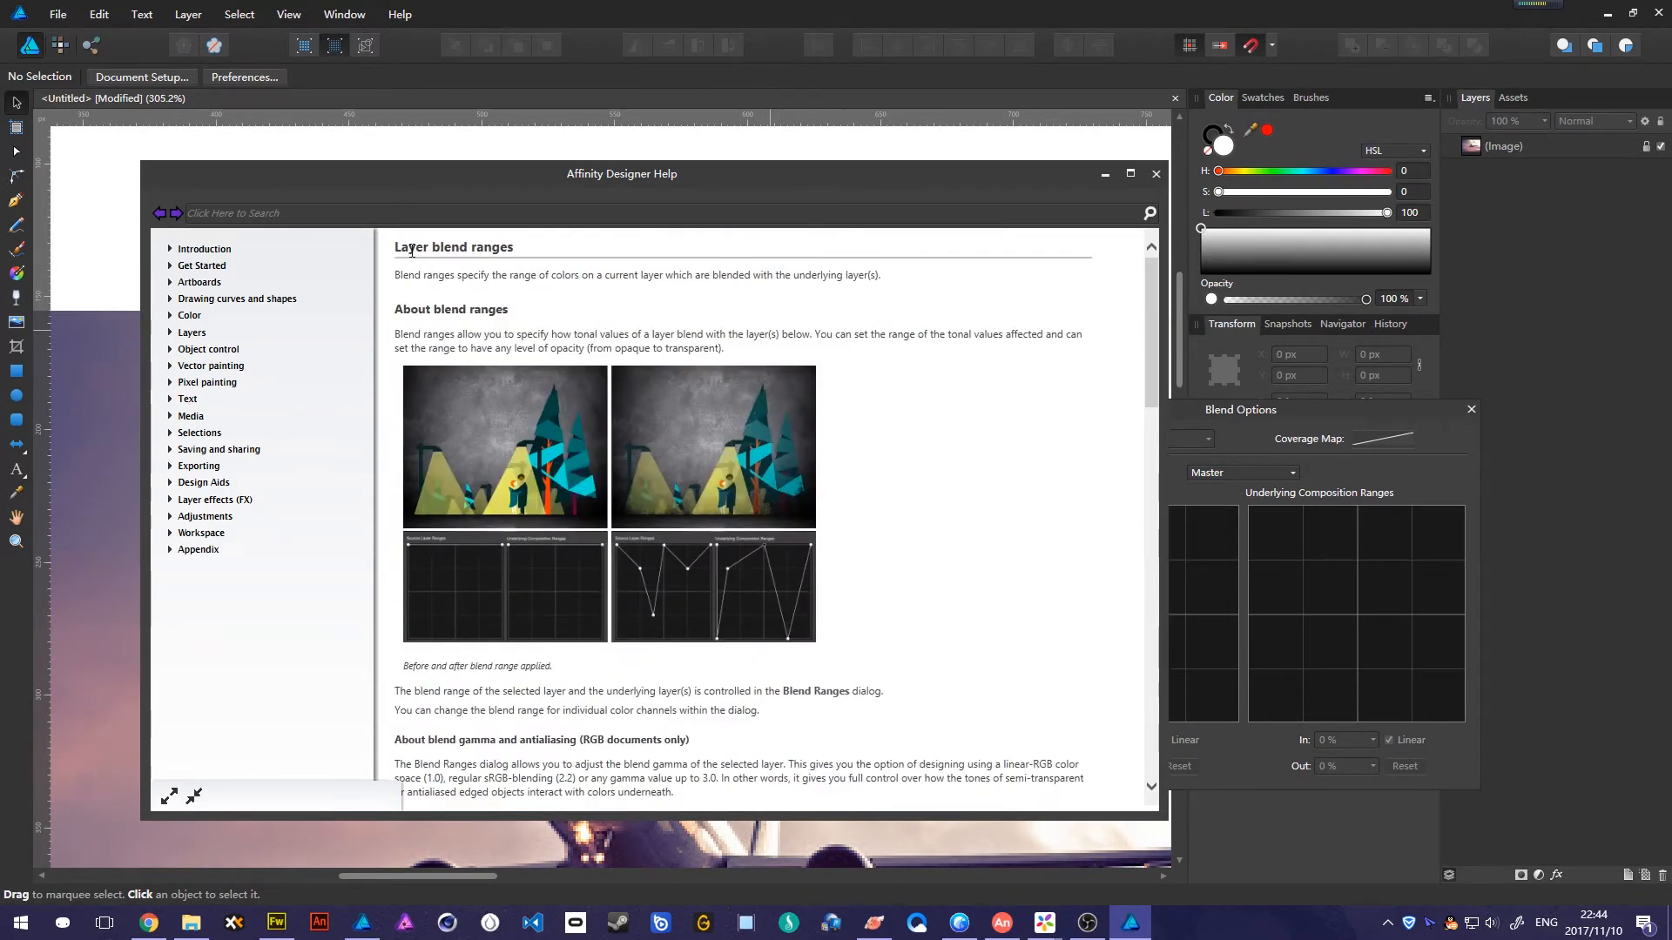
pyautogui.scroll(-6, 414, 317)
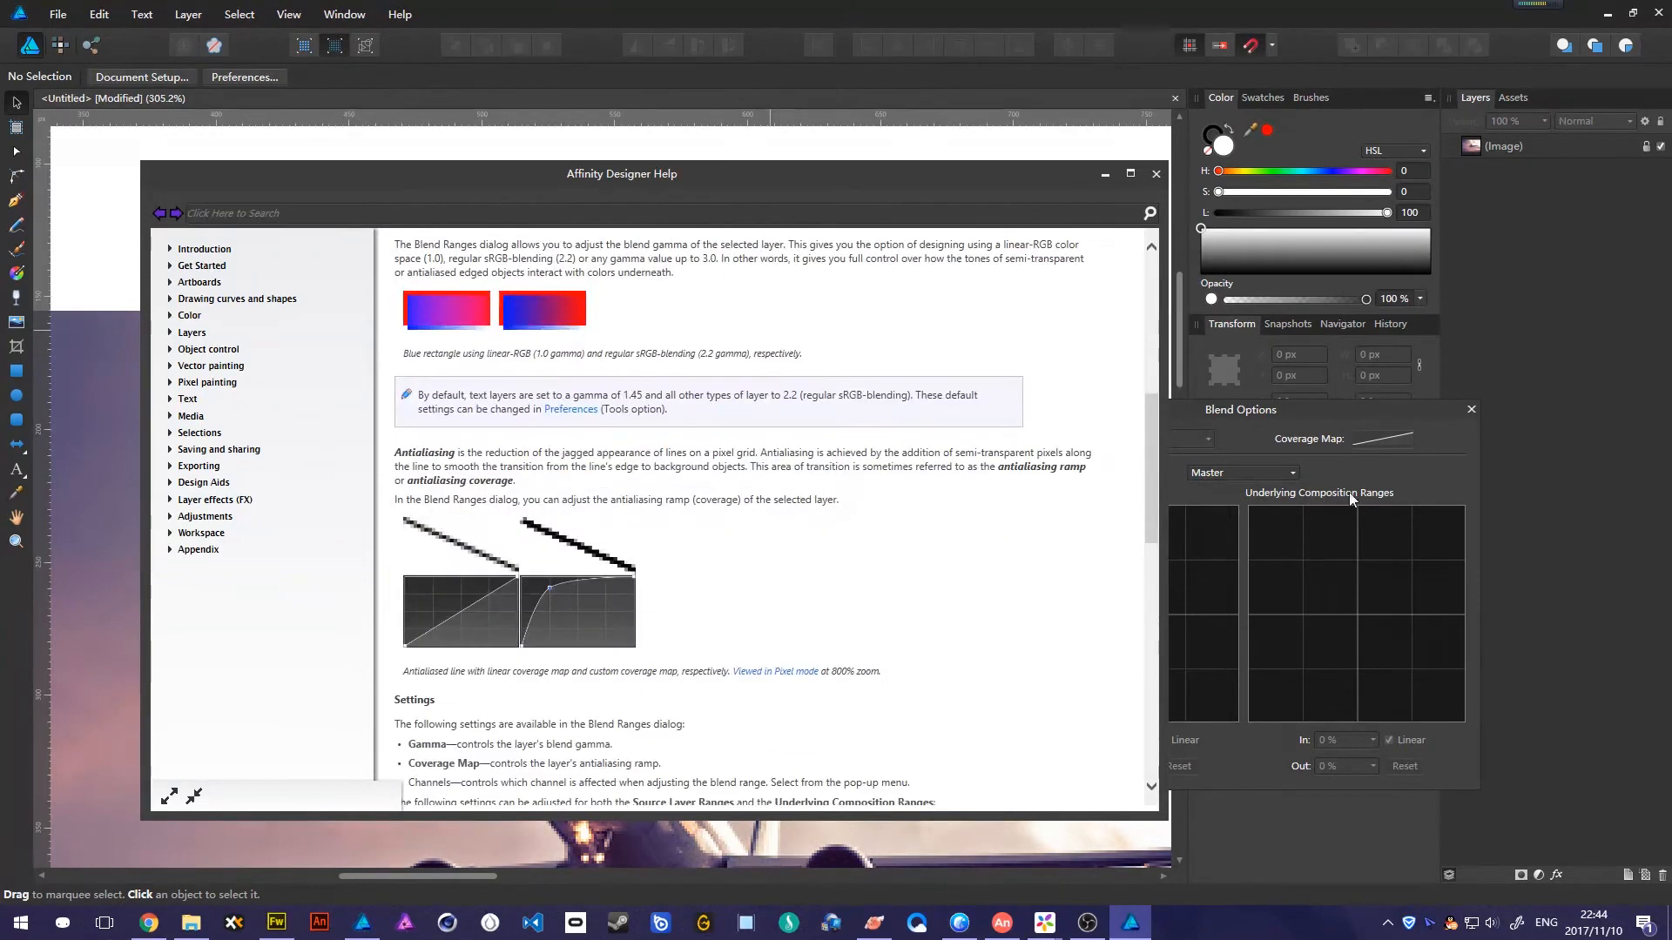
pyautogui.scroll(-3, 567, 638)
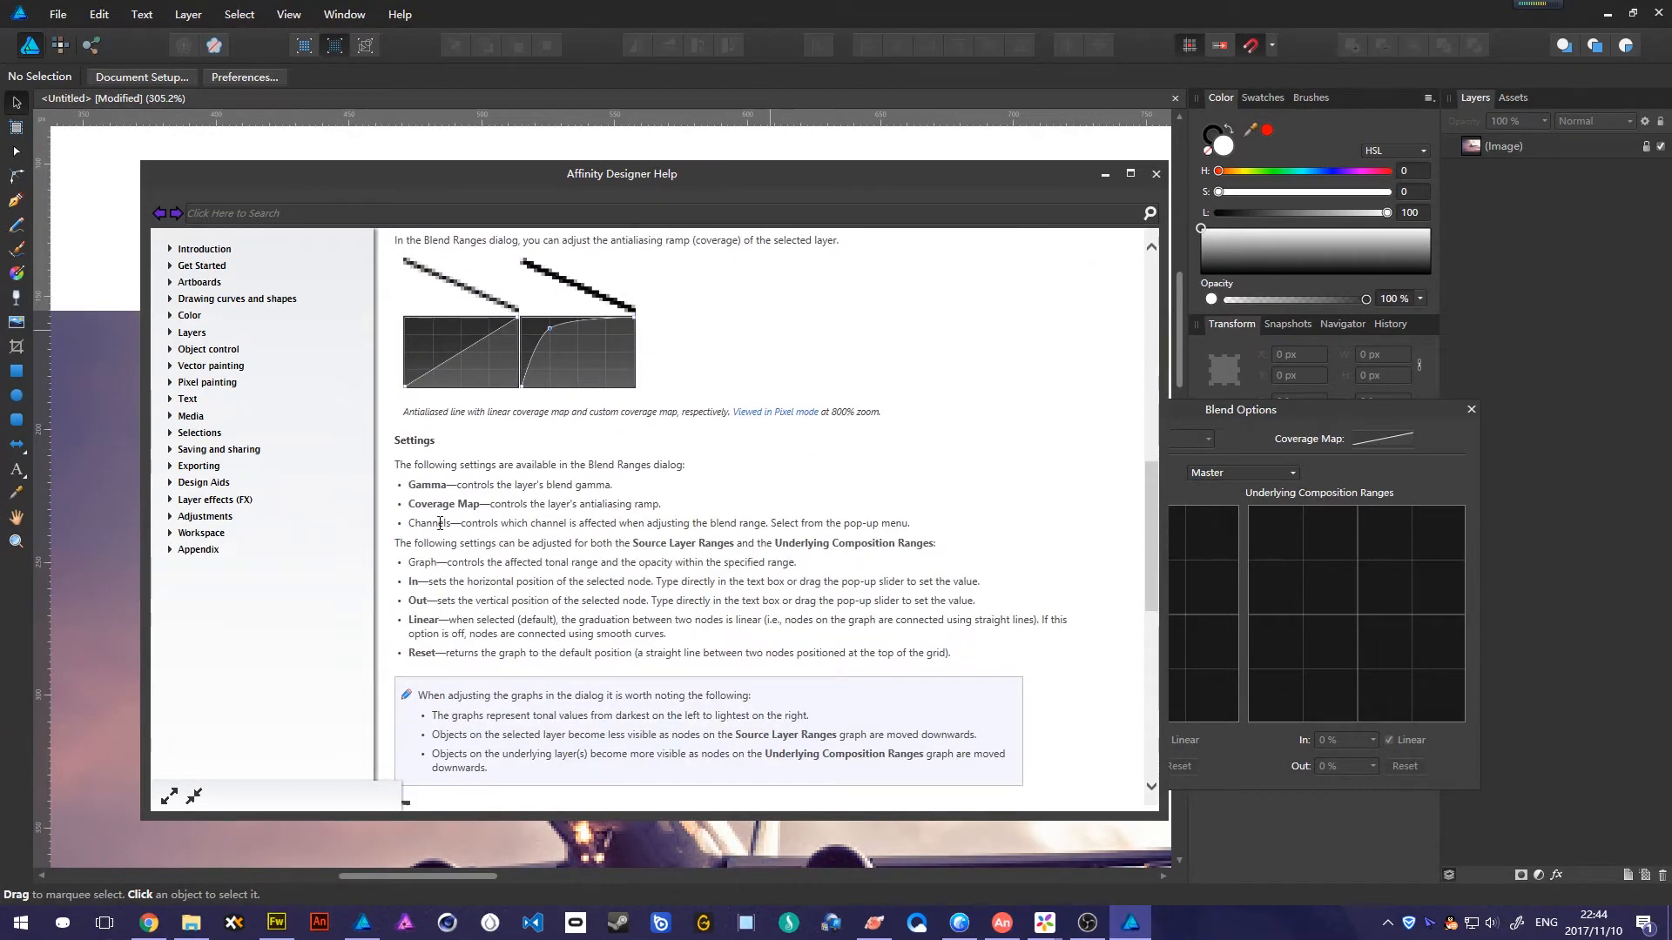
pyautogui.scroll(1, 440, 523)
pyautogui.scroll(5, 766, 501)
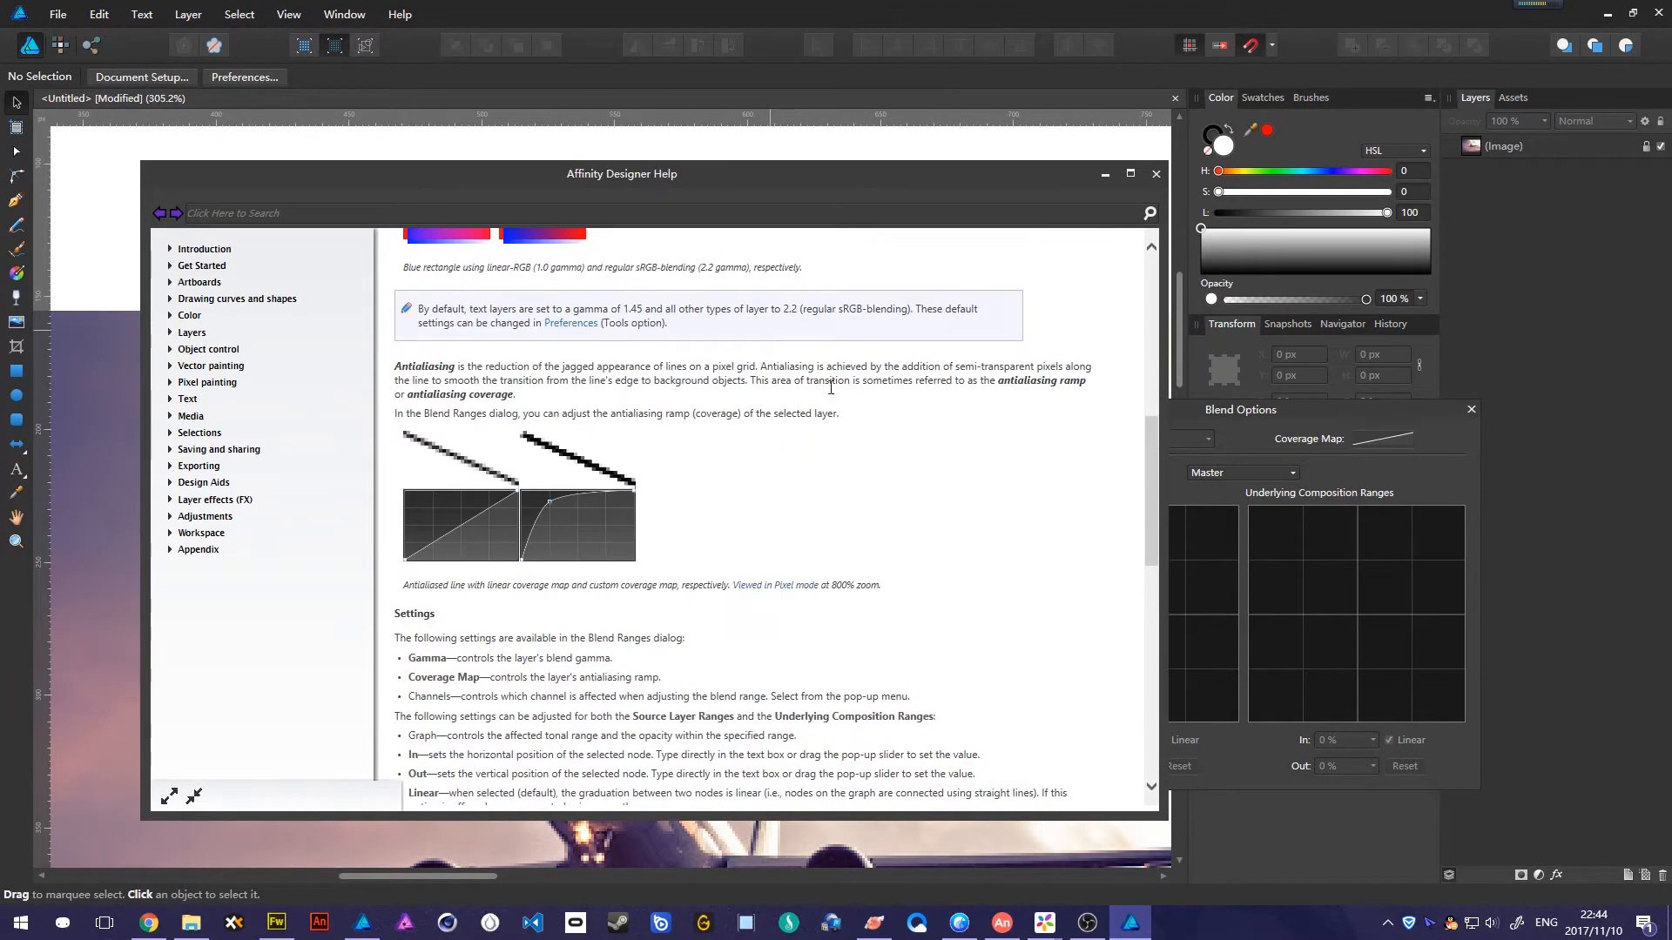
pyautogui.scroll(3, 610, 384)
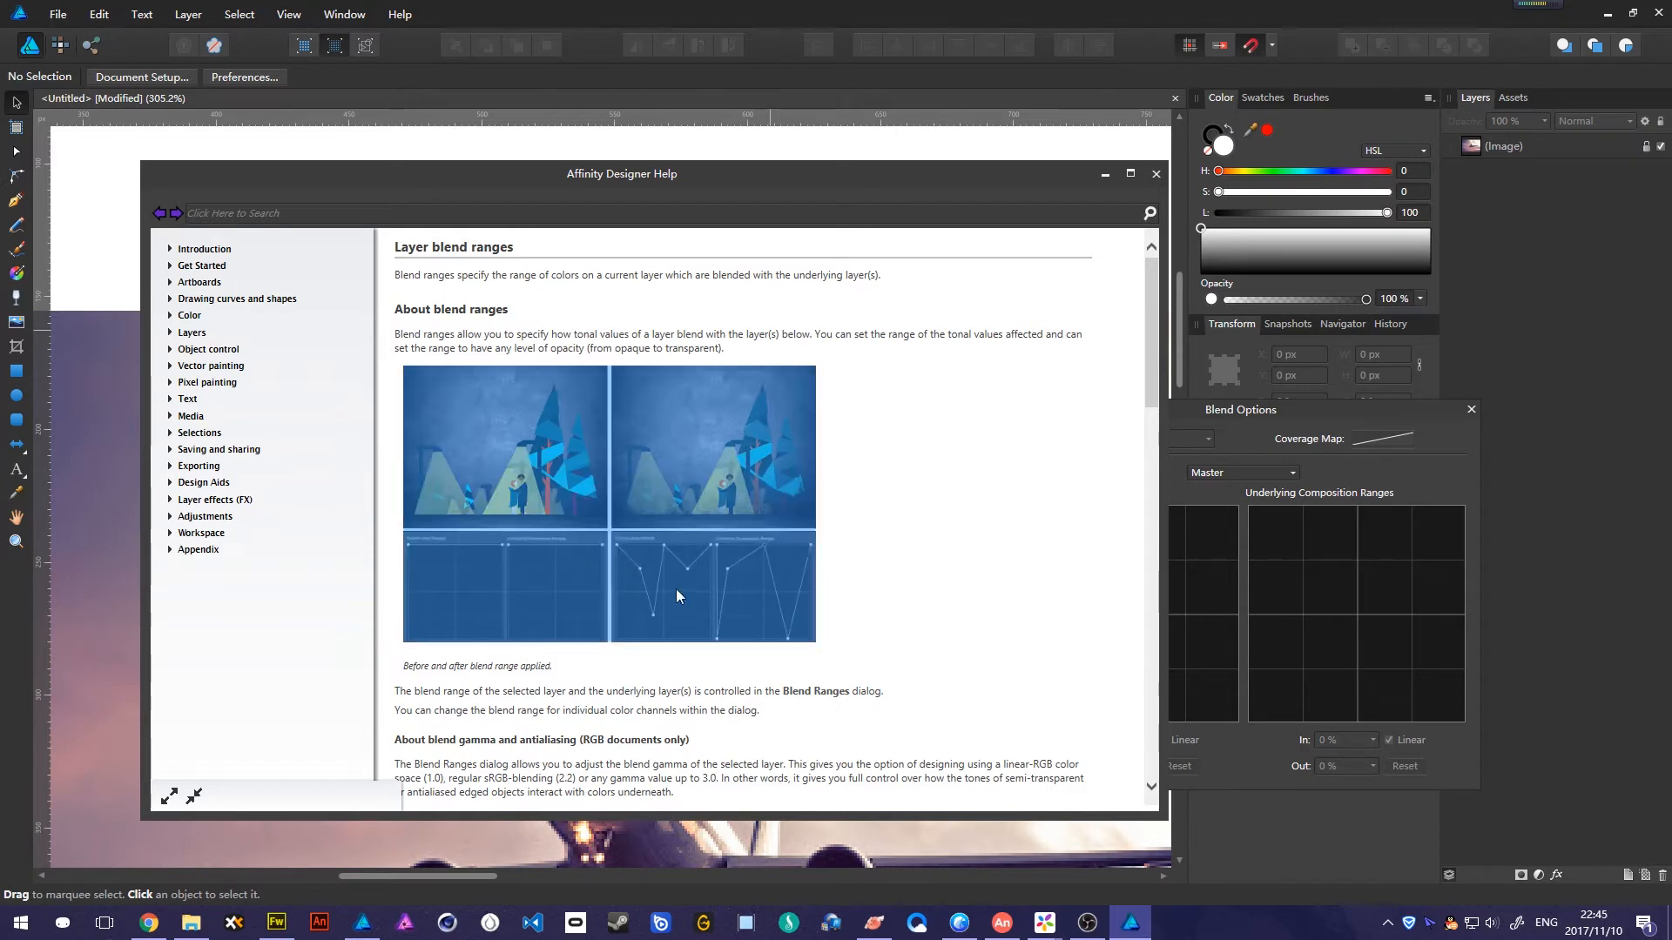
pyautogui.scroll(-6, 949, 670)
pyautogui.scroll(5, 949, 670)
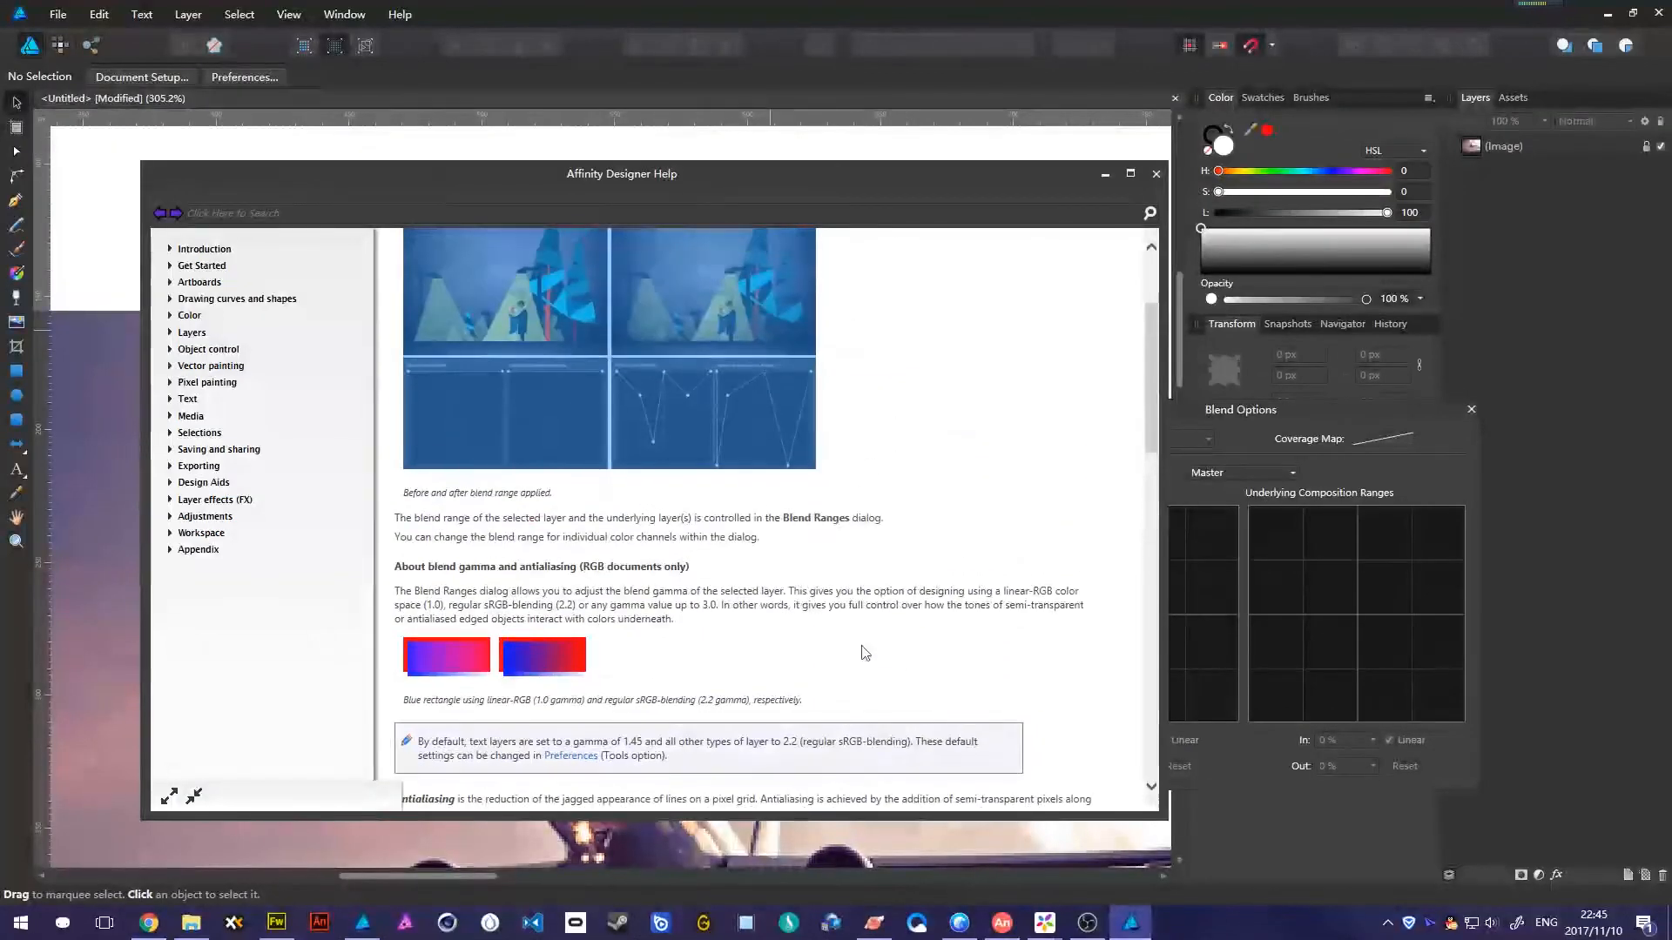
pyautogui.scroll(2, 641, 373)
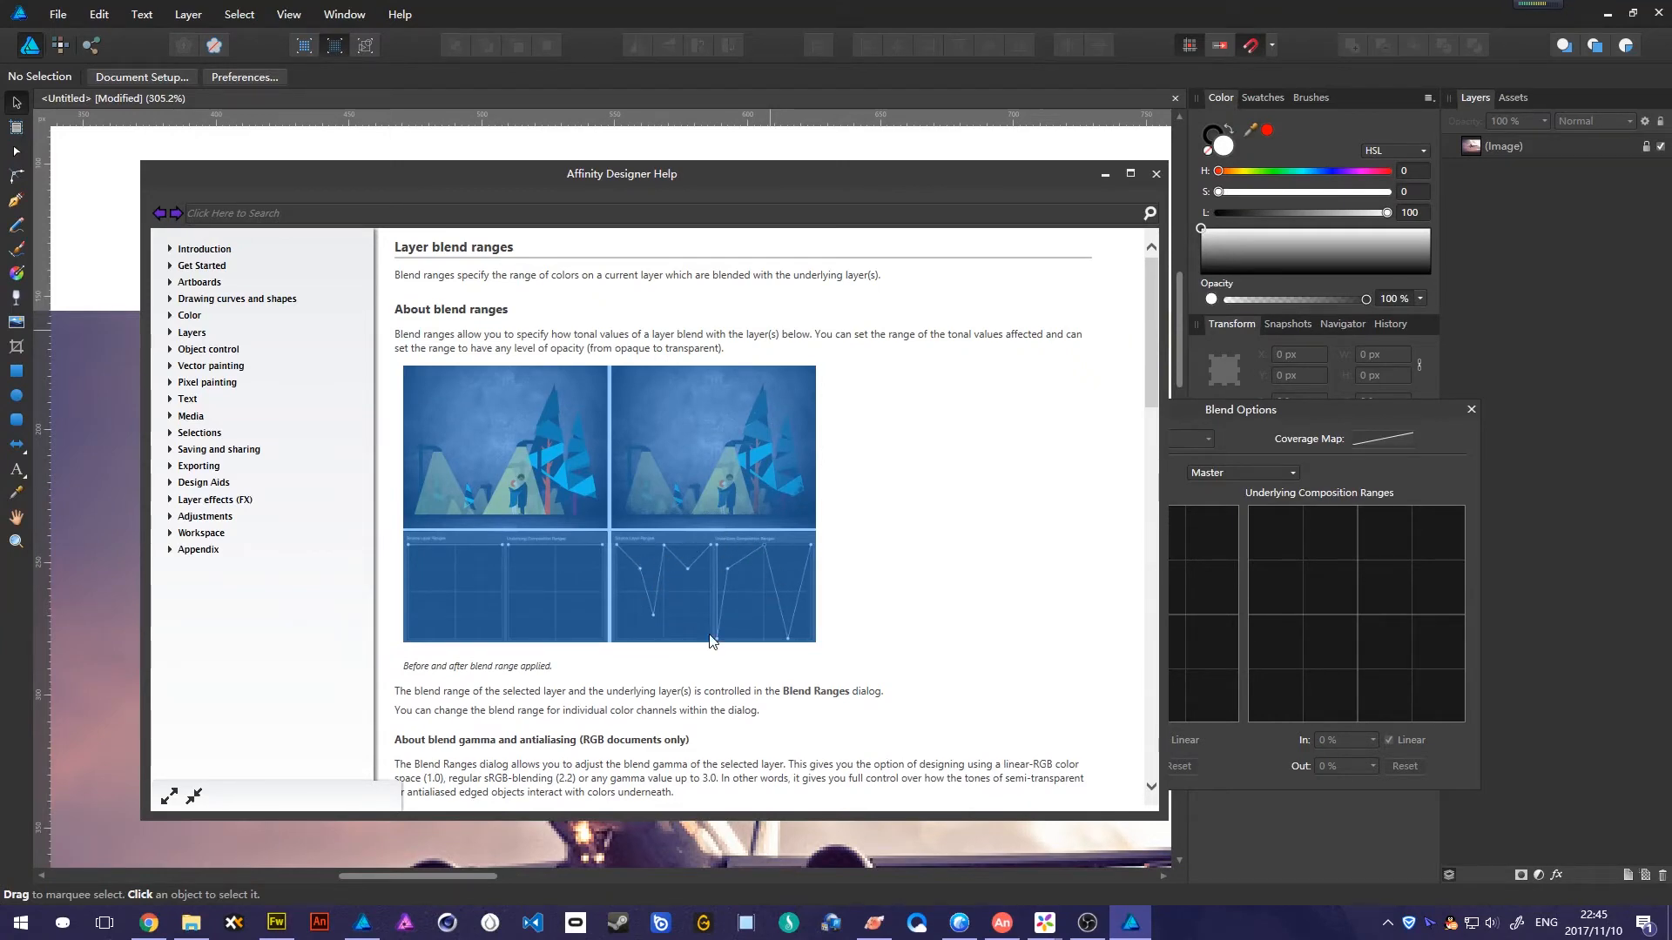
pyautogui.scroll(-5, 949, 636)
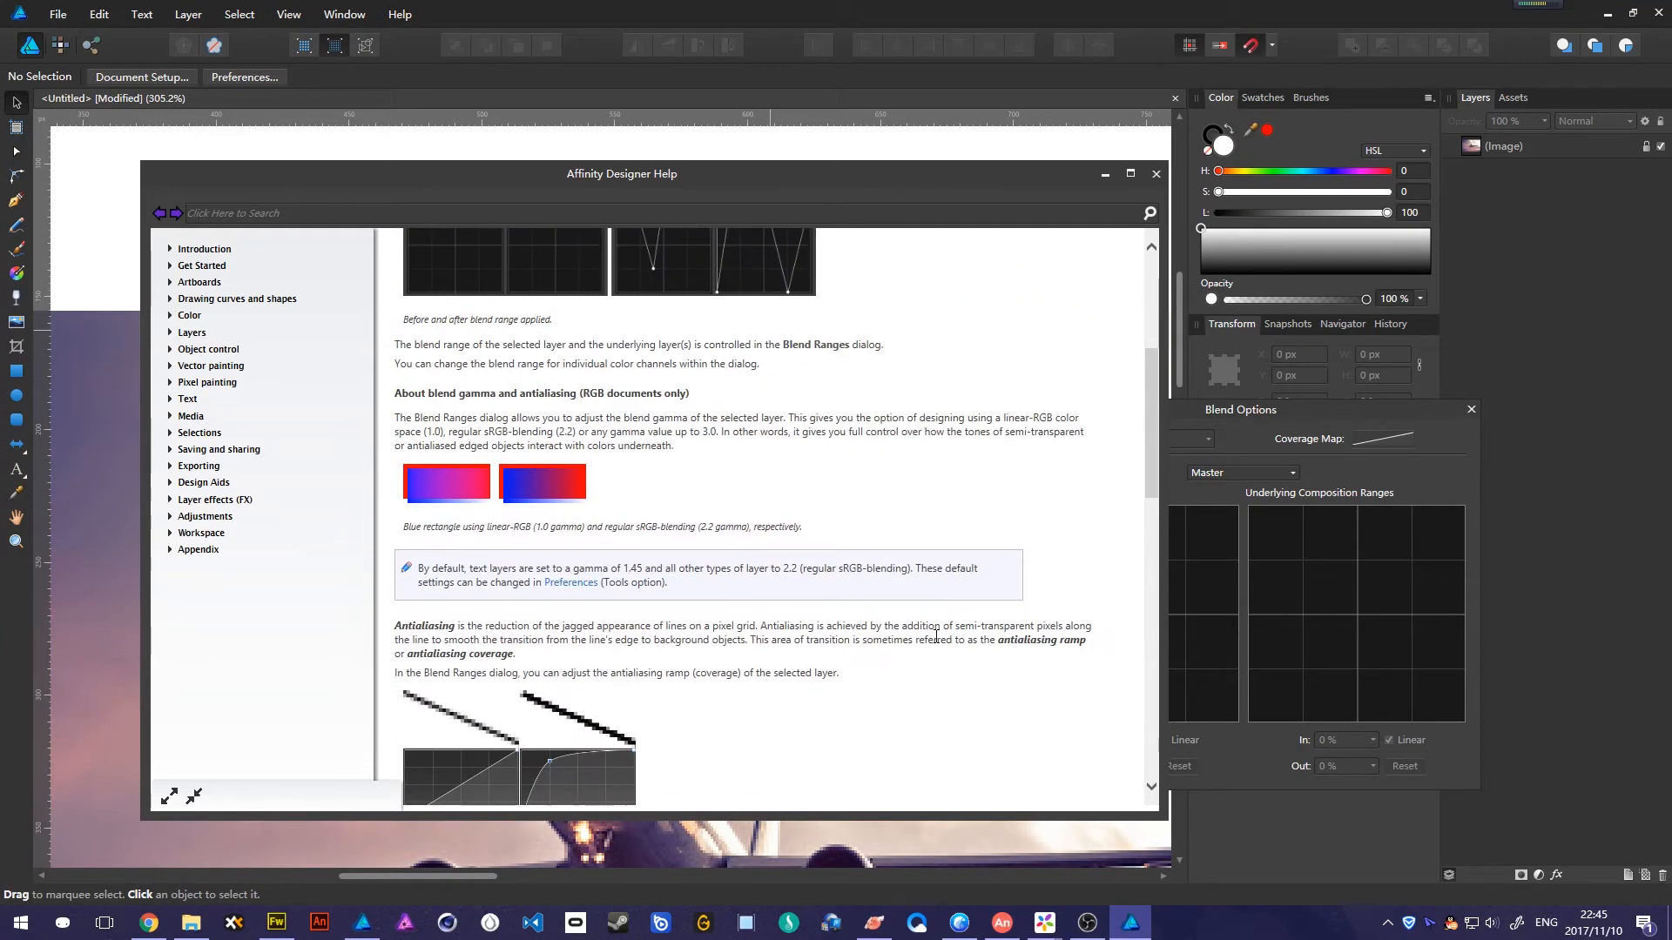
pyautogui.scroll(-6, 938, 644)
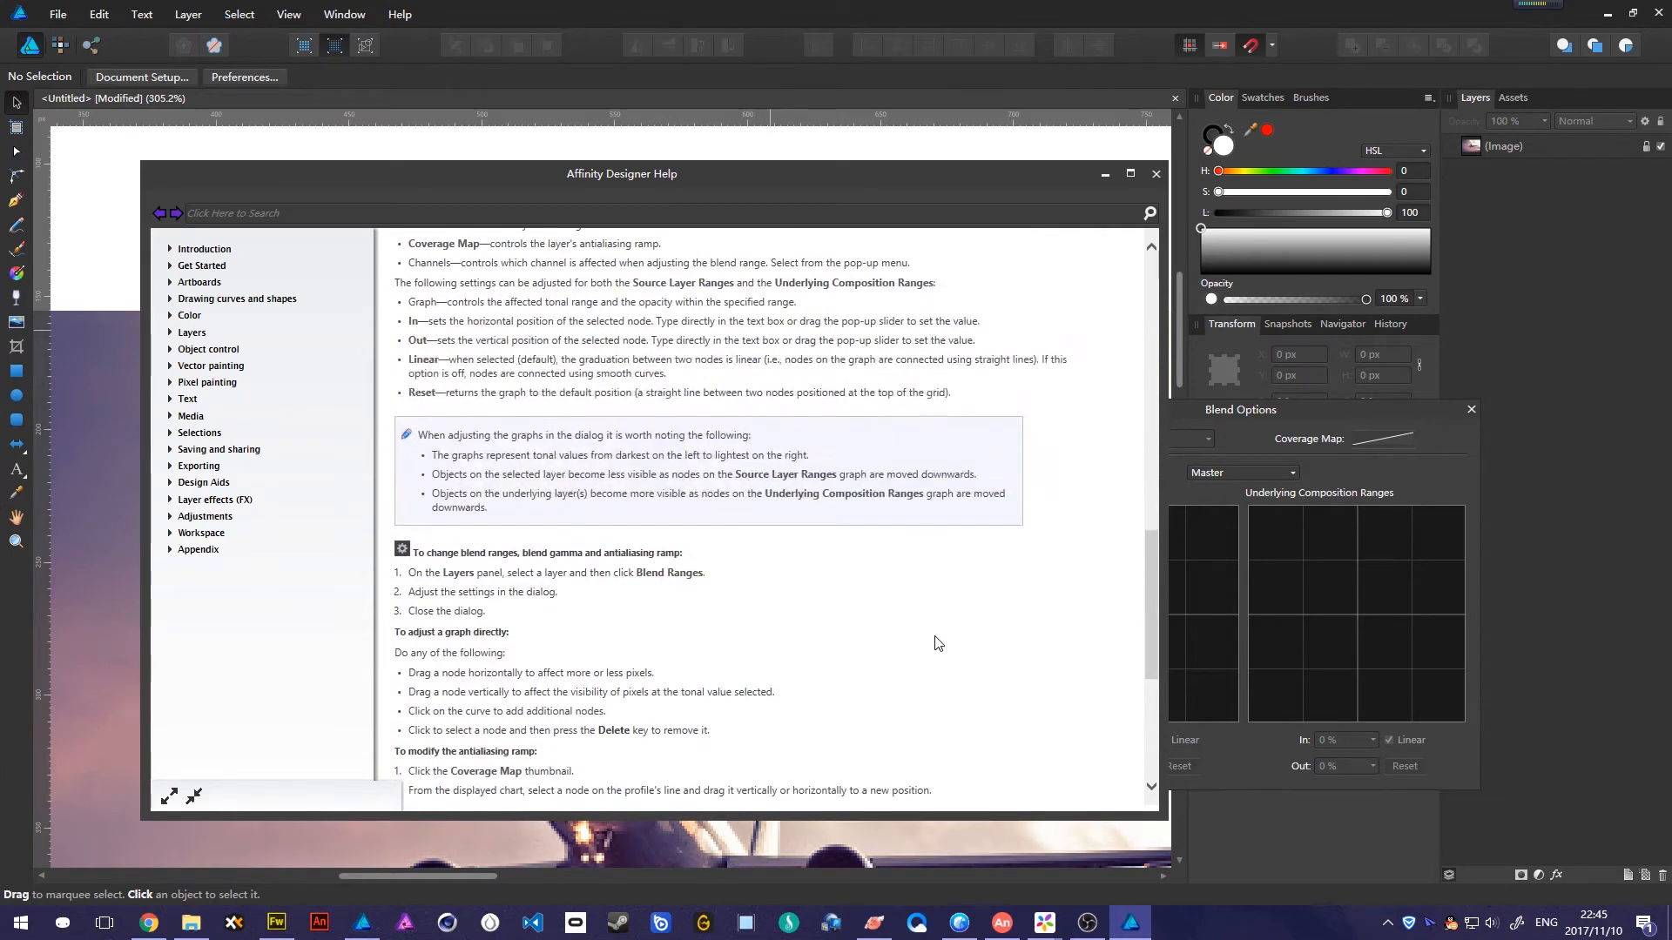
pyautogui.scroll(-4, 938, 643)
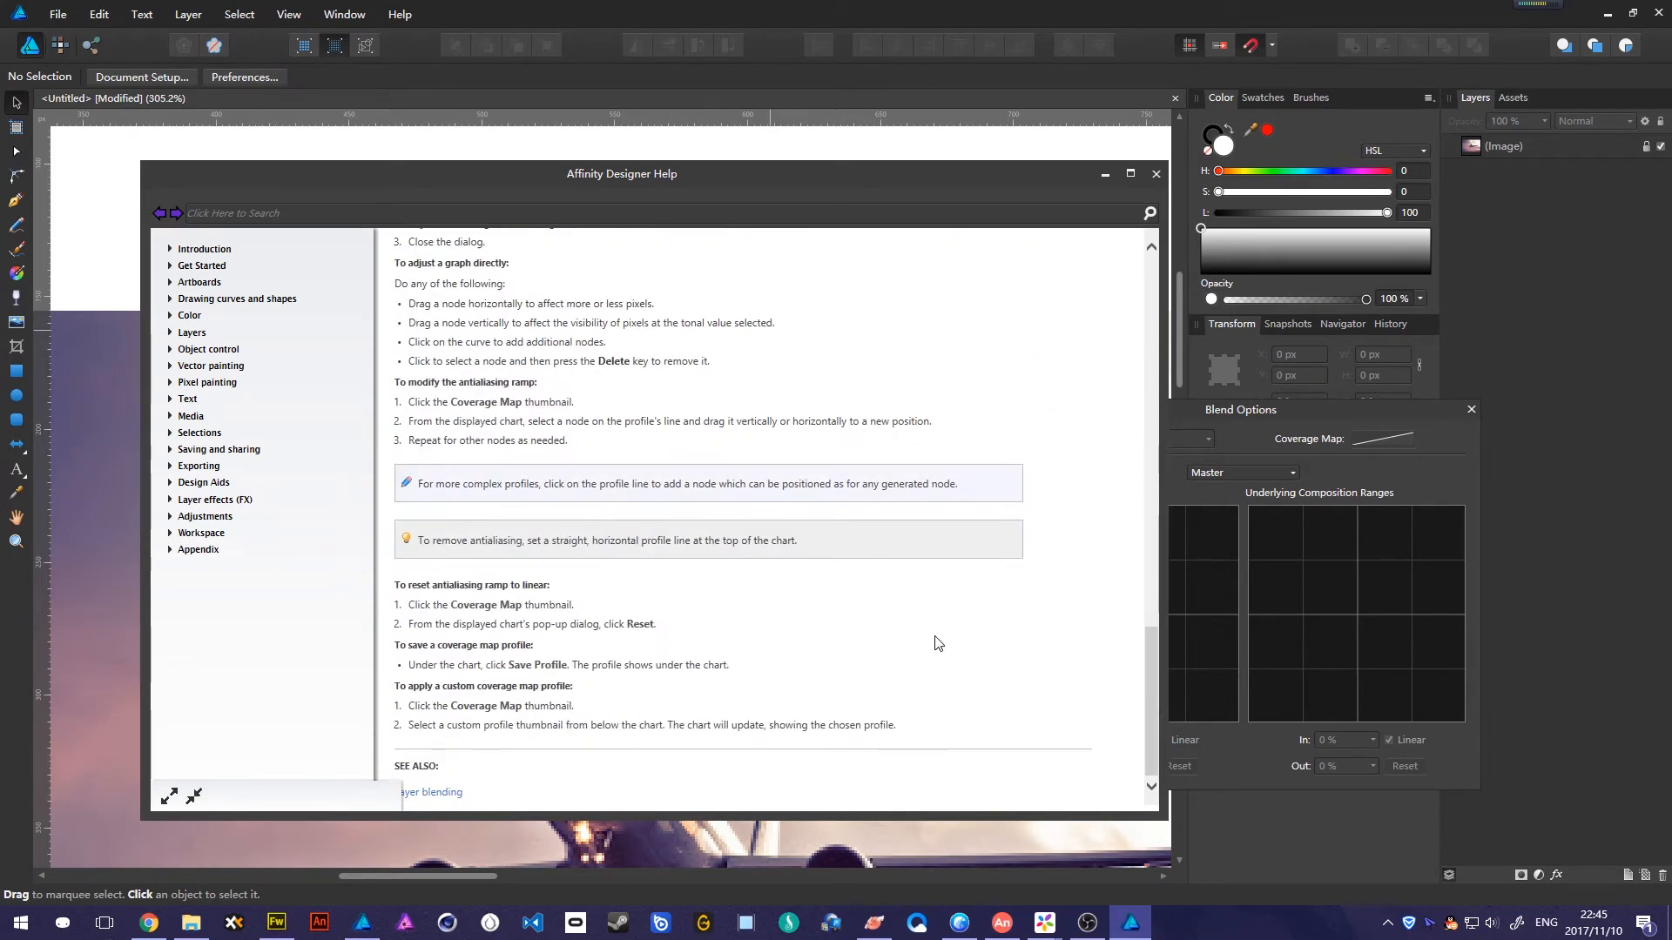
pyautogui.scroll(5, 937, 644)
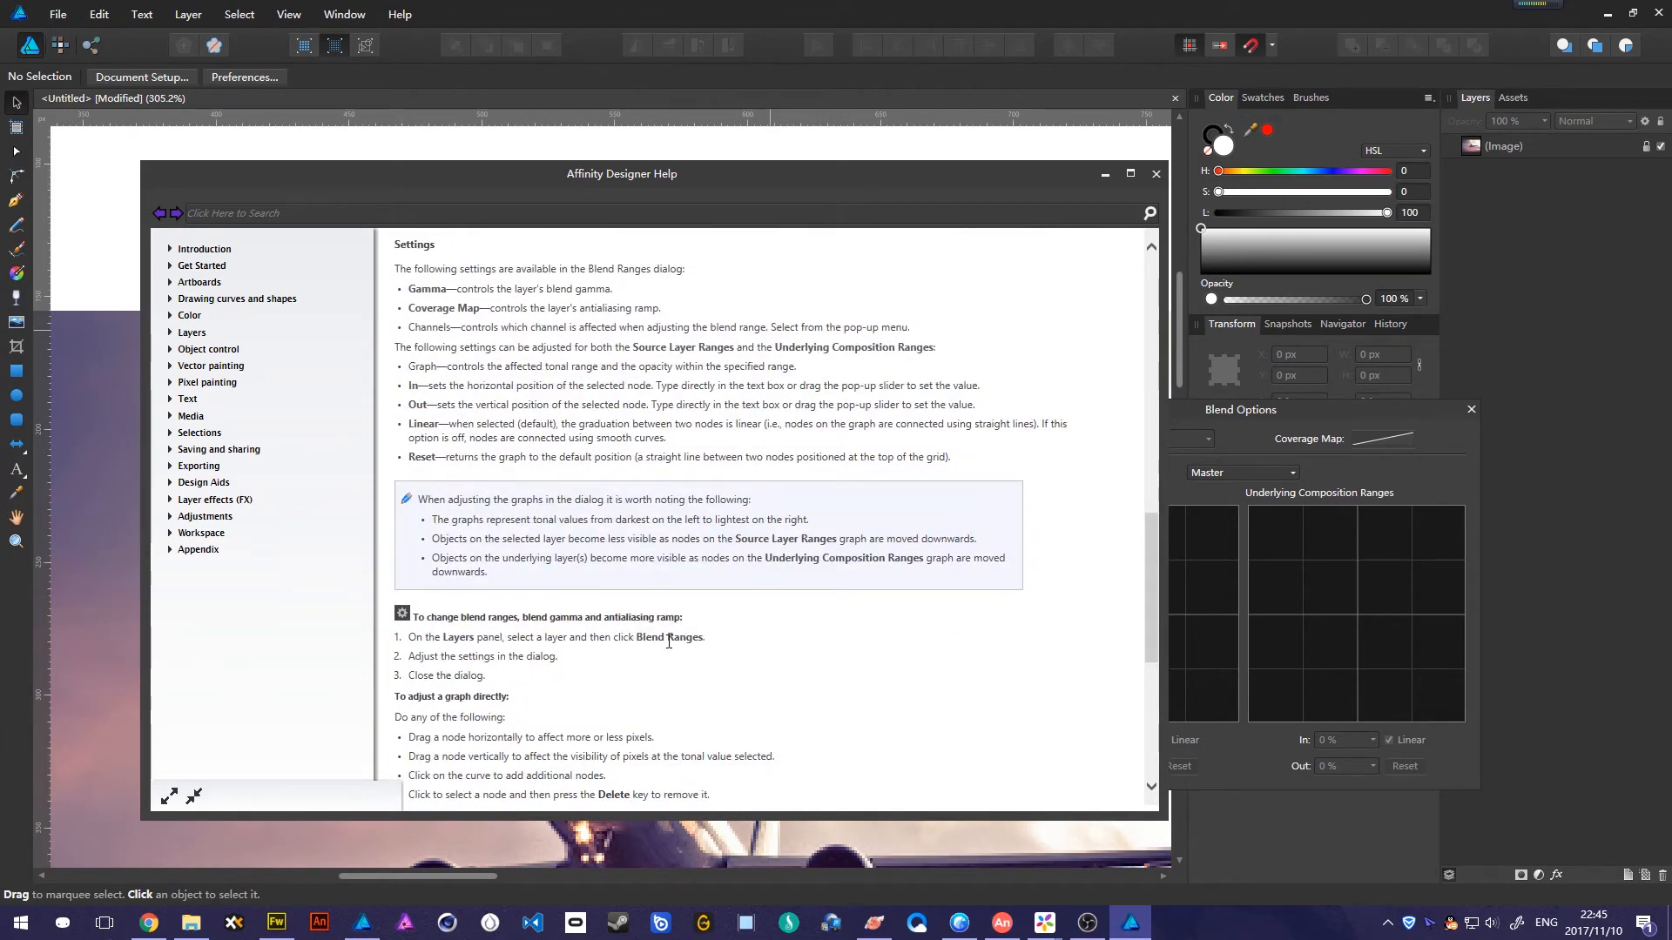
pyautogui.scroll(-3, 668, 642)
pyautogui.scroll(3, 669, 642)
pyautogui.click(1156, 173)
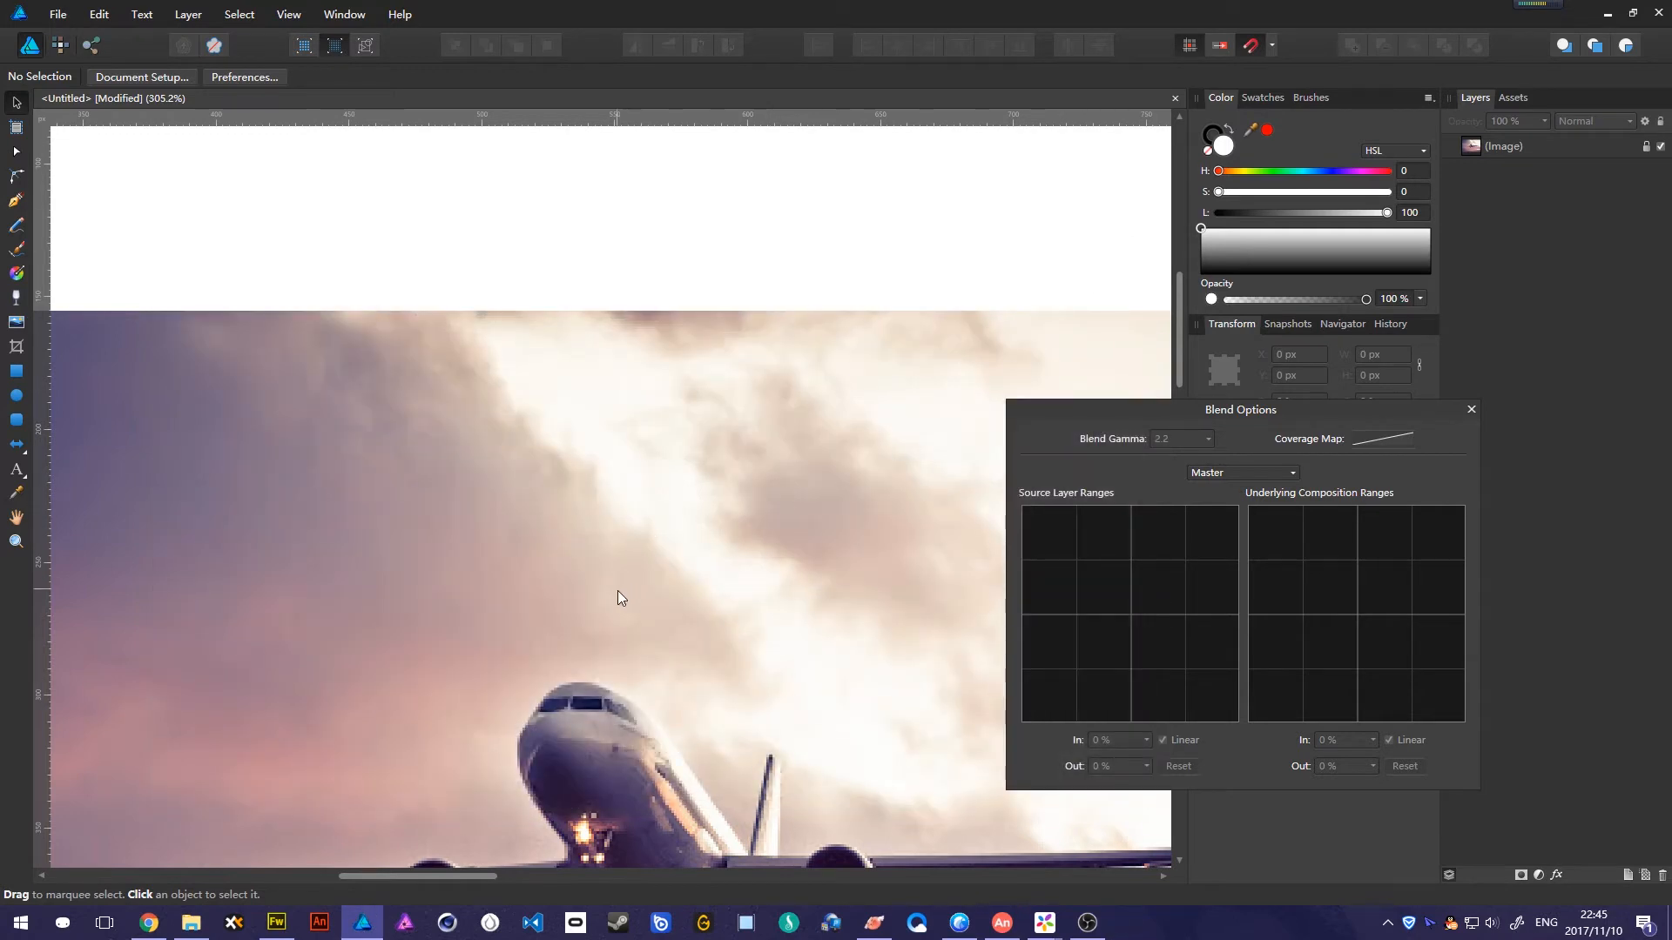
# Draw a white rectangle of about 325 × 62 px near the photo's upper edge and place a copy near its lower edge.
pyautogui.hotkey('ctrl', '1')
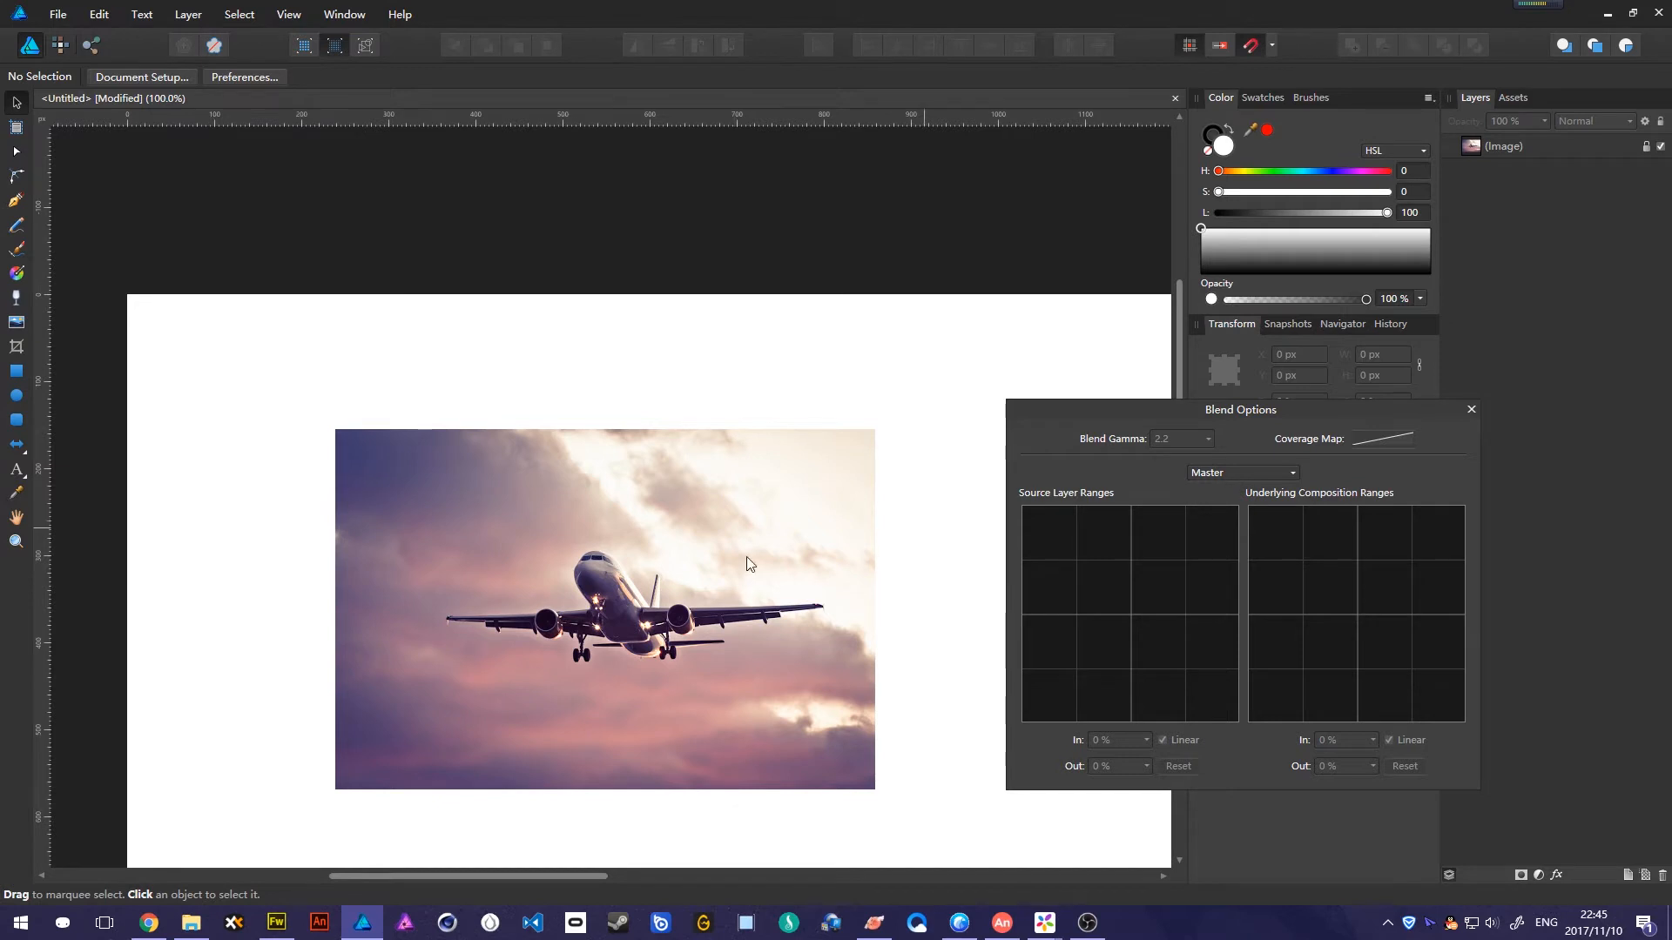
pyautogui.click(16, 371)
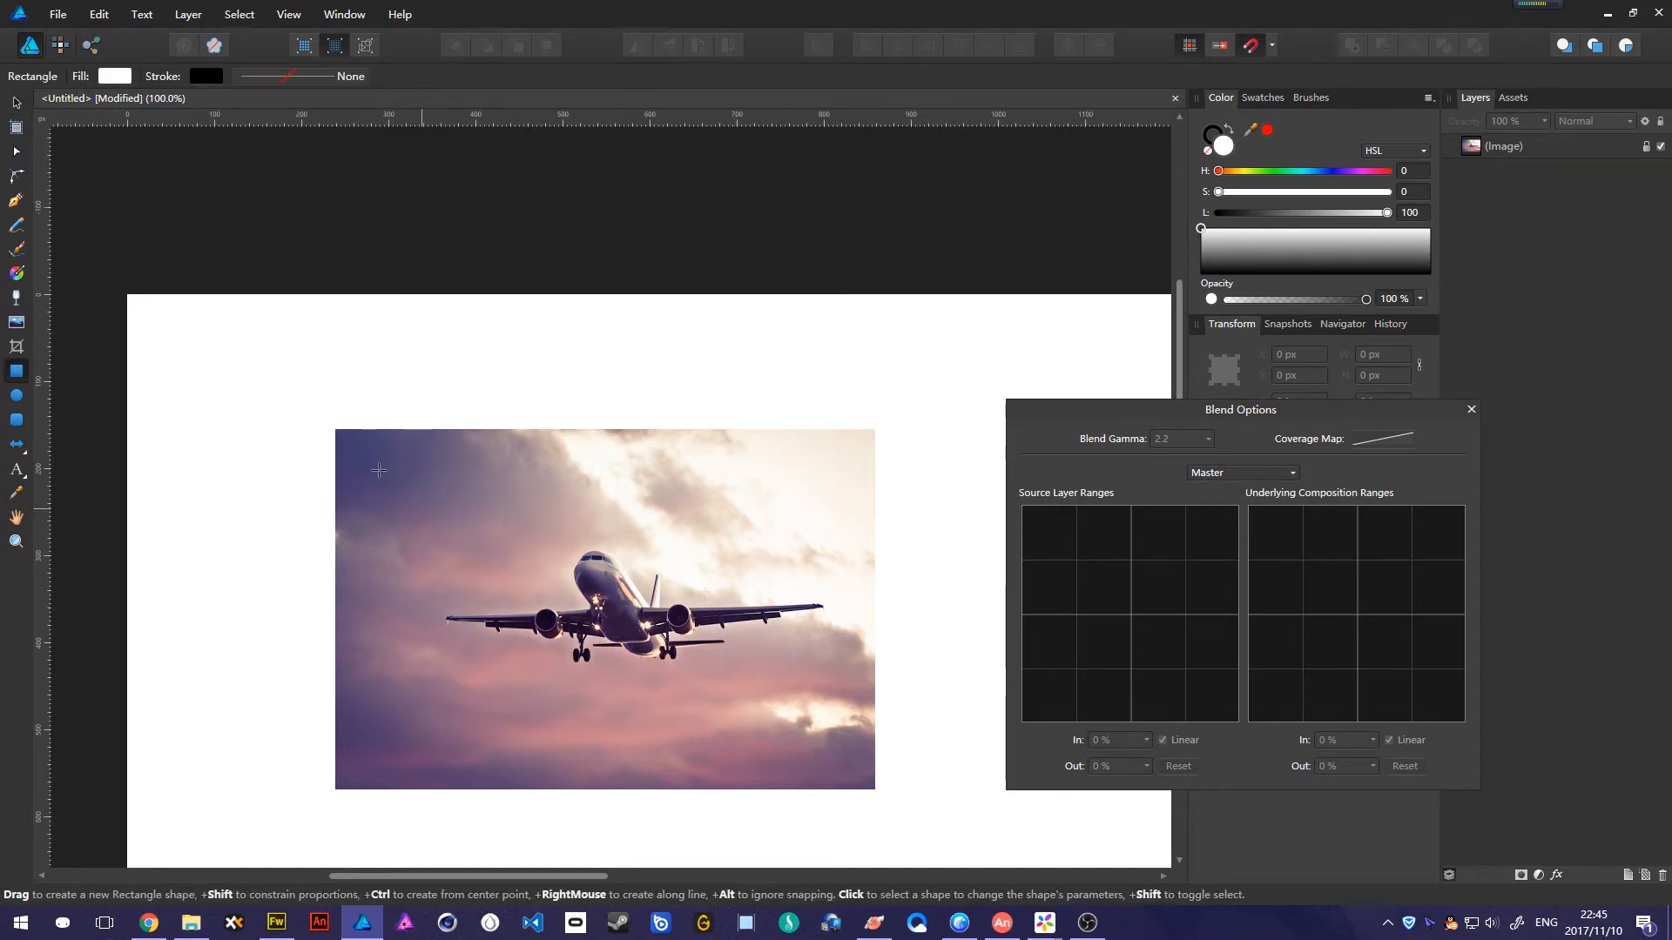
pyautogui.moveTo(377, 460)
pyautogui.mouseDown()
pyautogui.moveTo(515, 509)
pyautogui.moveTo(661, 514)
pyautogui.mouseUp()
pyautogui.press('v')
pyautogui.moveTo(526, 491)
pyautogui.mouseDown()
pyautogui.moveTo(486, 470)
pyautogui.moveTo(534, 756)
pyautogui.mouseUp()
pyautogui.hotkey('ctrl', 'c')
pyautogui.hotkey('ctrl', 'v')
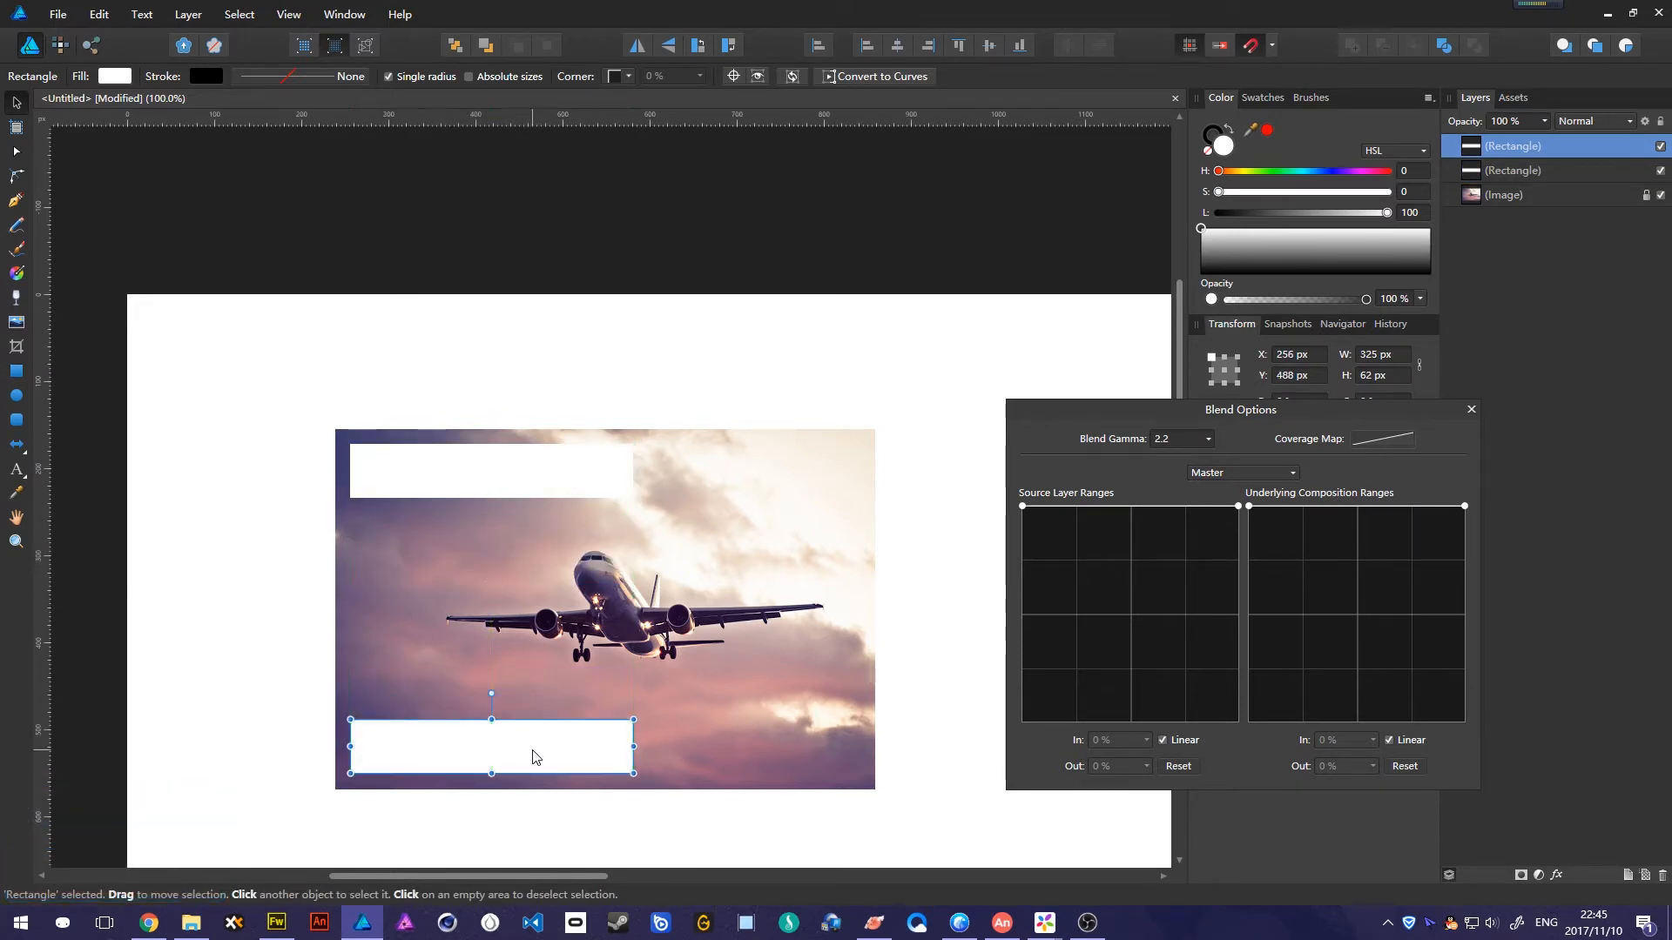
# Give both rectangles an Underlying Composition Ranges curve that holds 100% output up to about 50.5% in and drops sharply to 0%.
pyautogui.click(538, 480)
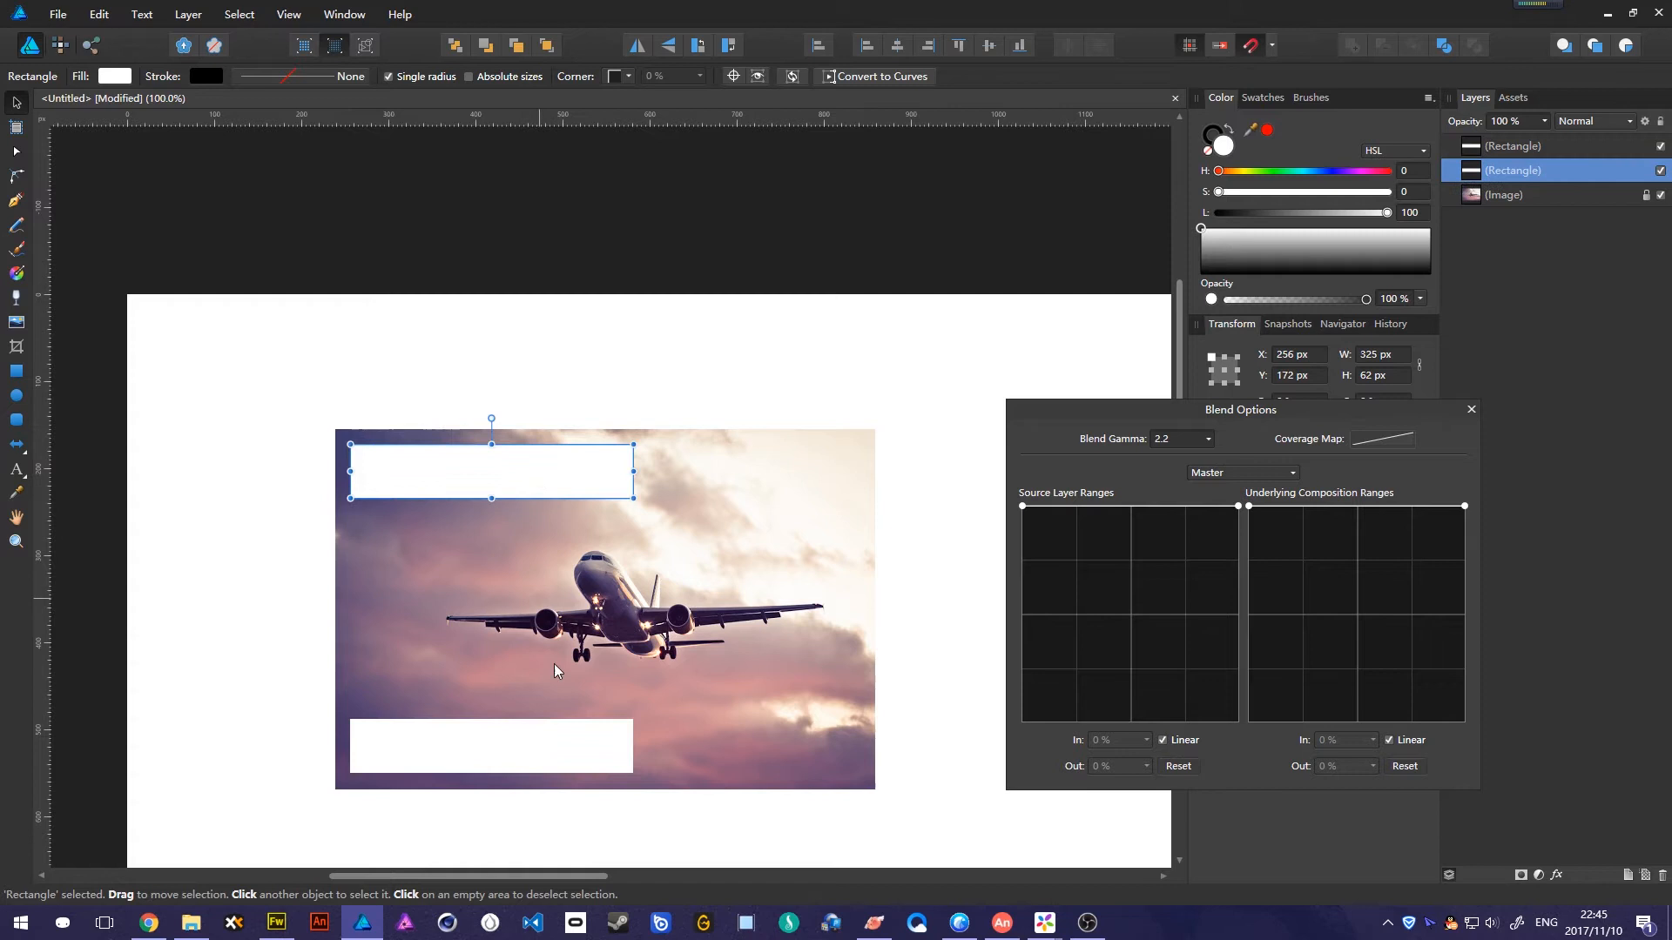
pyautogui.click(558, 758)
pyautogui.keyDown('shift'); pyautogui.click(548, 485); pyautogui.keyUp('shift')
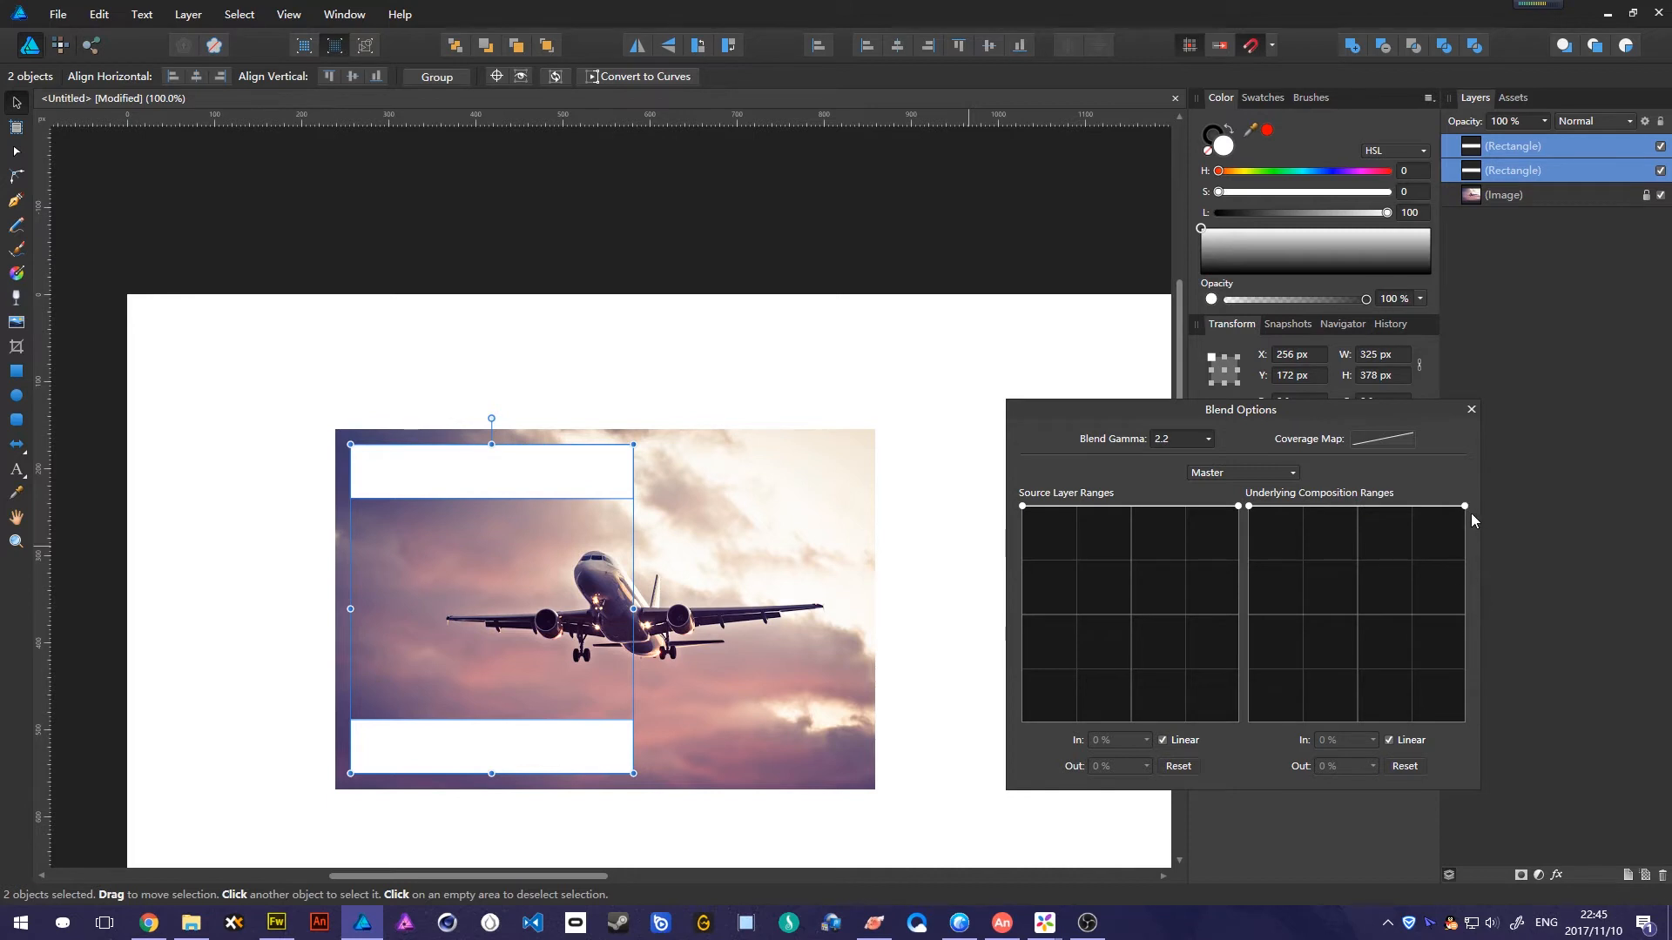
pyautogui.moveTo(1465, 507); pyautogui.dragTo(1475, 732)
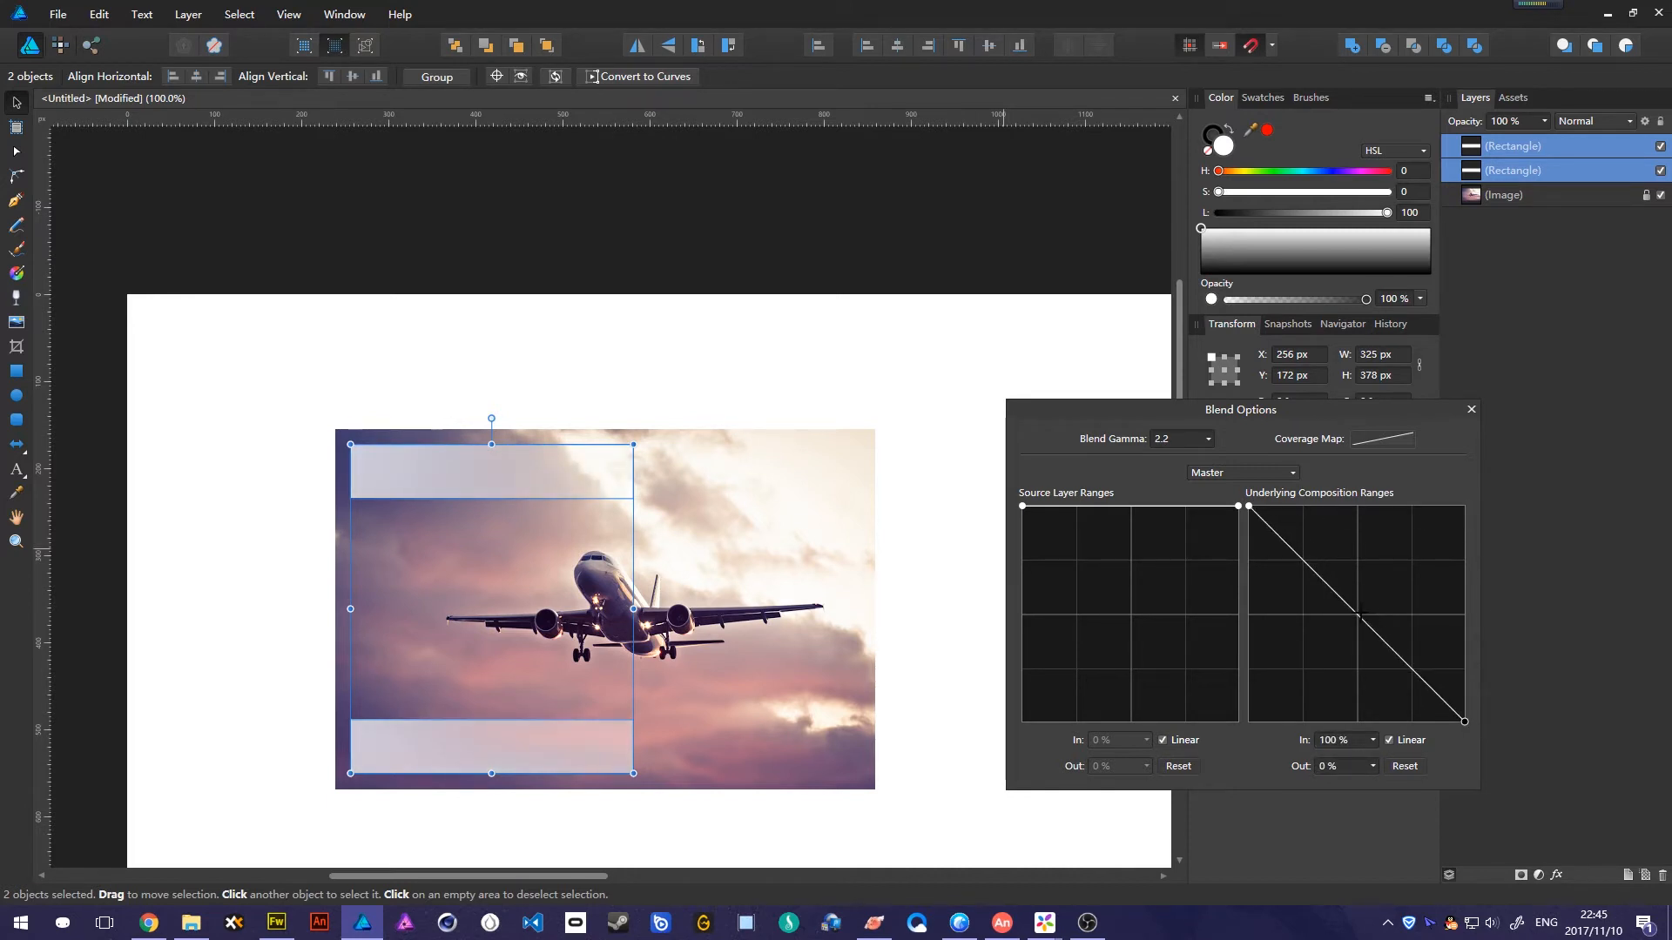
pyautogui.moveTo(1357, 614); pyautogui.dragTo(1361, 493)
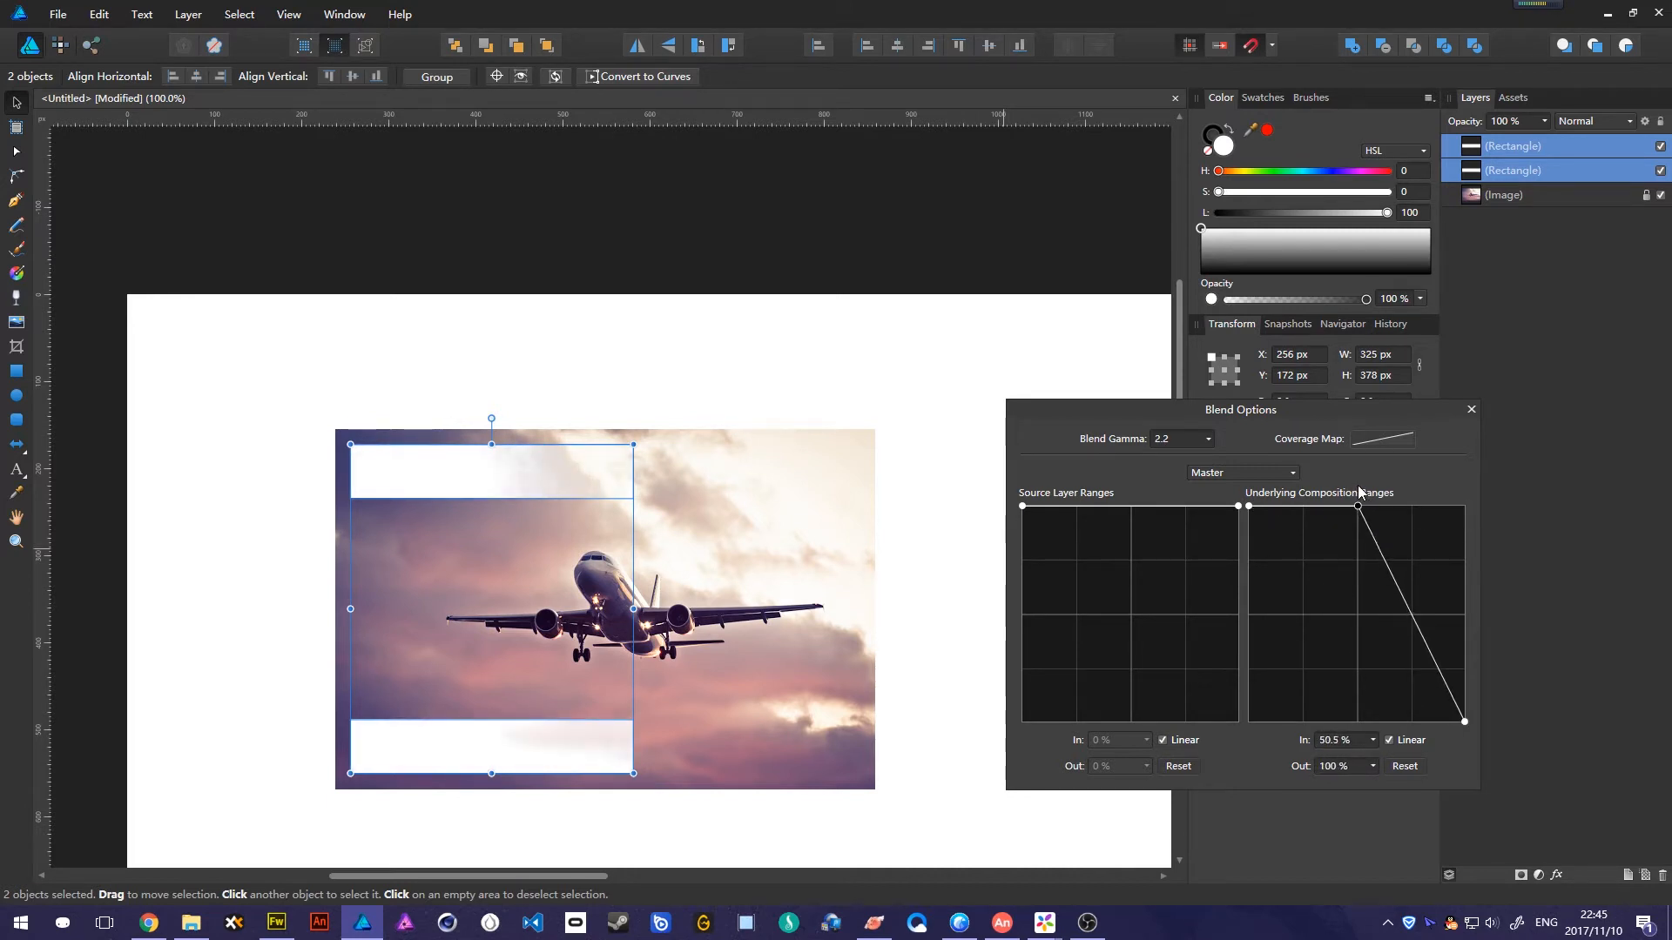
pyautogui.moveTo(1411, 603); pyautogui.dragTo(1349, 750)
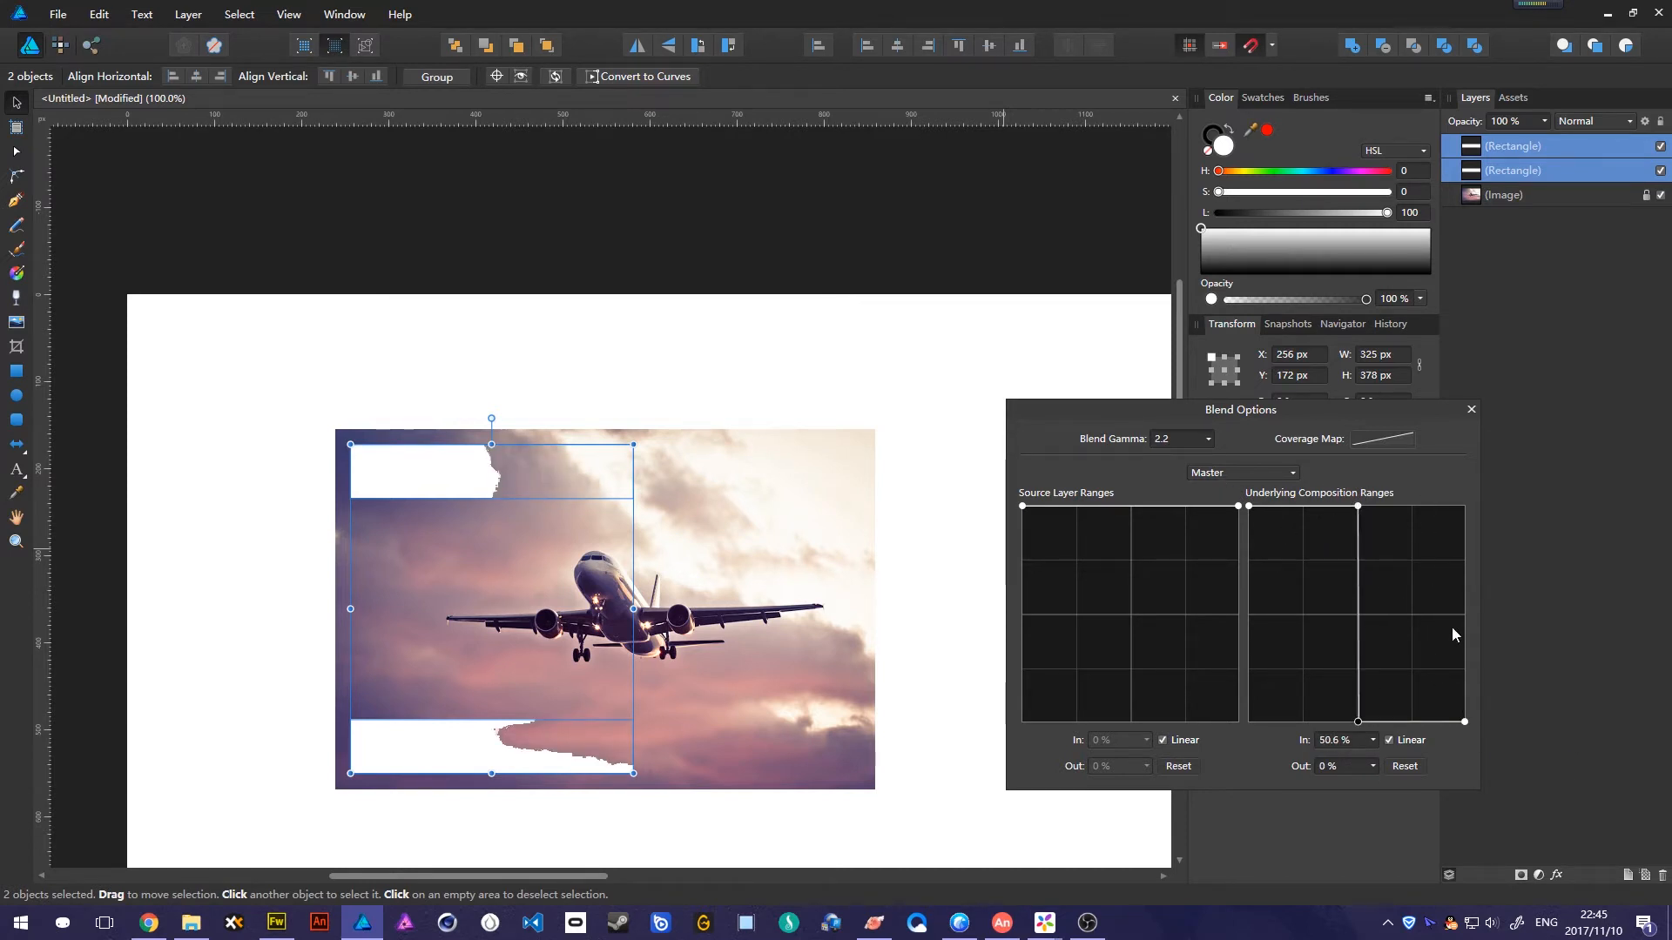
pyautogui.moveTo(1349, 721); pyautogui.dragTo(1349, 724)
# Change the fill of the lower rectangle alone to black by reducing its lightness.
pyautogui.moveTo(783, 684); pyautogui.dragTo(292, 801)
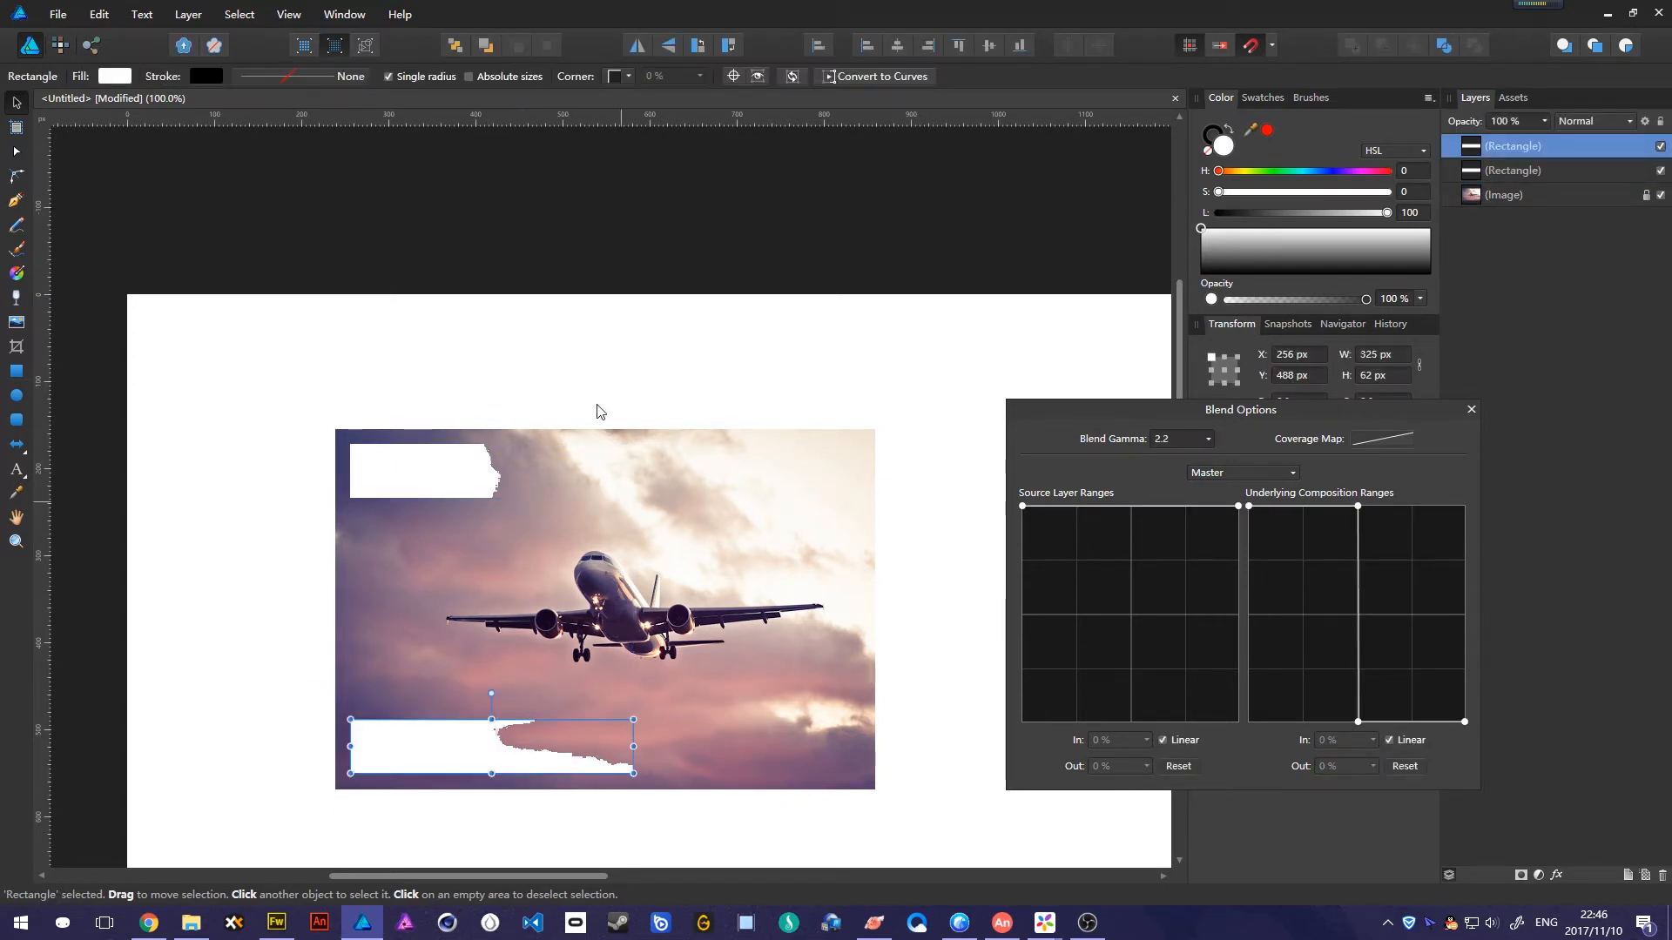
pyautogui.moveTo(706, 317); pyautogui.dragTo(216, 804)
pyautogui.moveTo(781, 694); pyautogui.dragTo(310, 787)
pyautogui.moveTo(781, 679); pyautogui.dragTo(301, 849)
pyautogui.moveTo(1275, 218); pyautogui.dragTo(1115, 222)
# Stack the black rectangle directly beneath the white one and position the pair at about X 317 px, Y 174 px.
pyautogui.moveTo(791, 398); pyautogui.dragTo(204, 817)
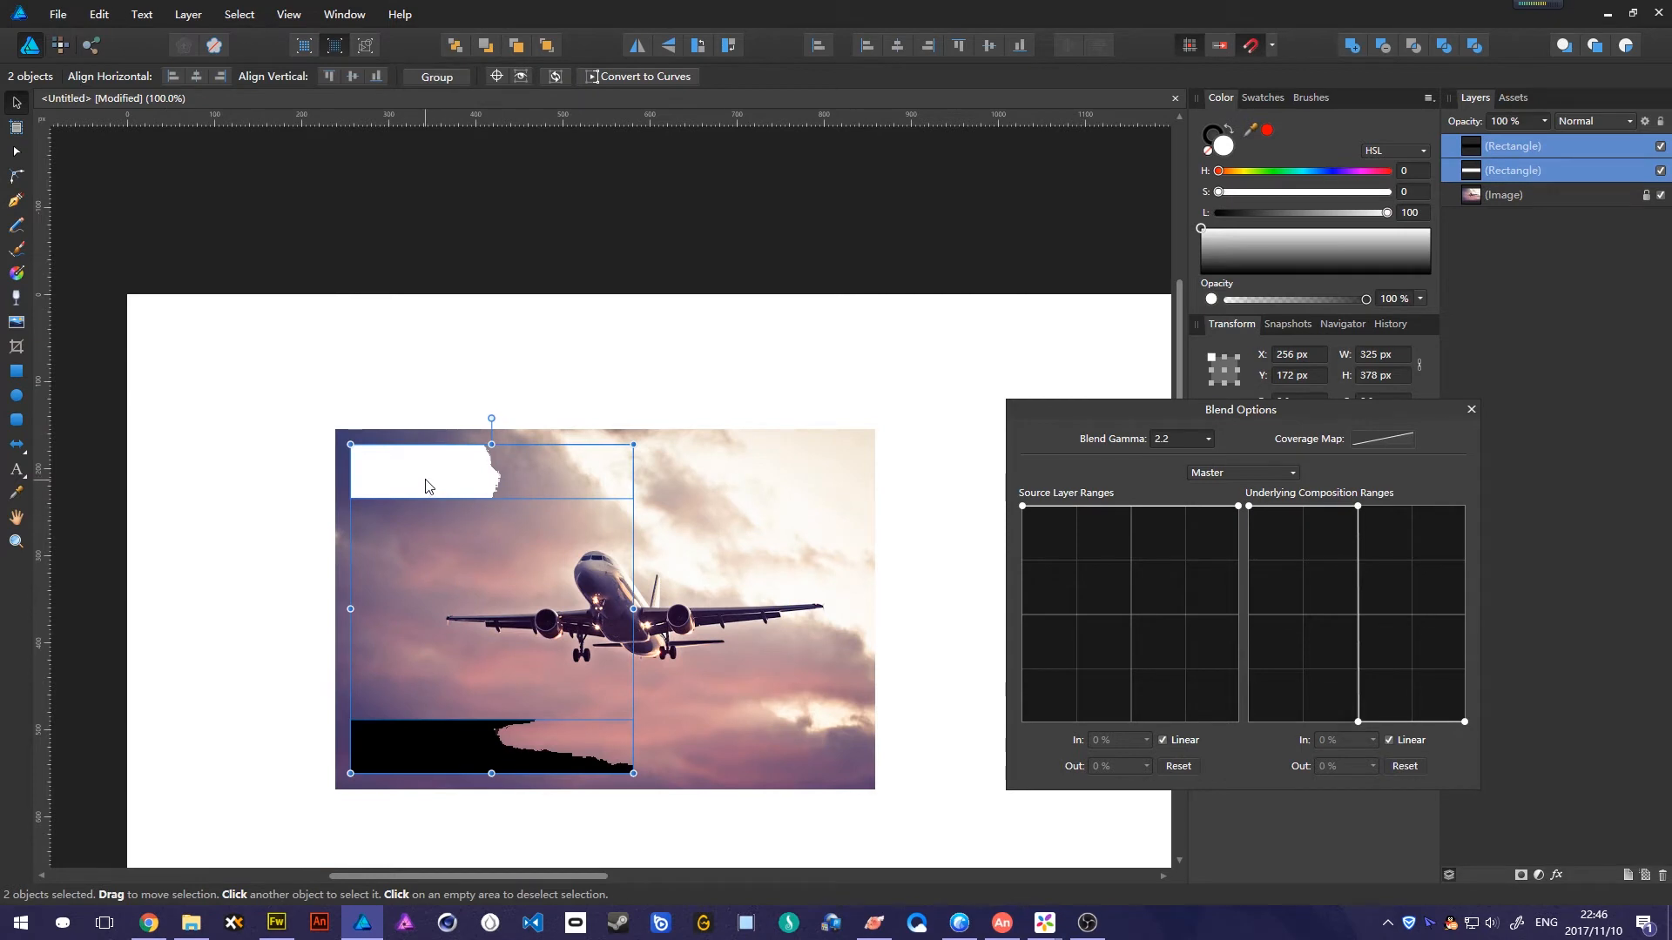
pyautogui.click(447, 473)
pyautogui.moveTo(447, 473); pyautogui.dragTo(504, 530)
pyautogui.hotkey('ctrl', 'd')
pyautogui.hotkey('ctrl', 'a')
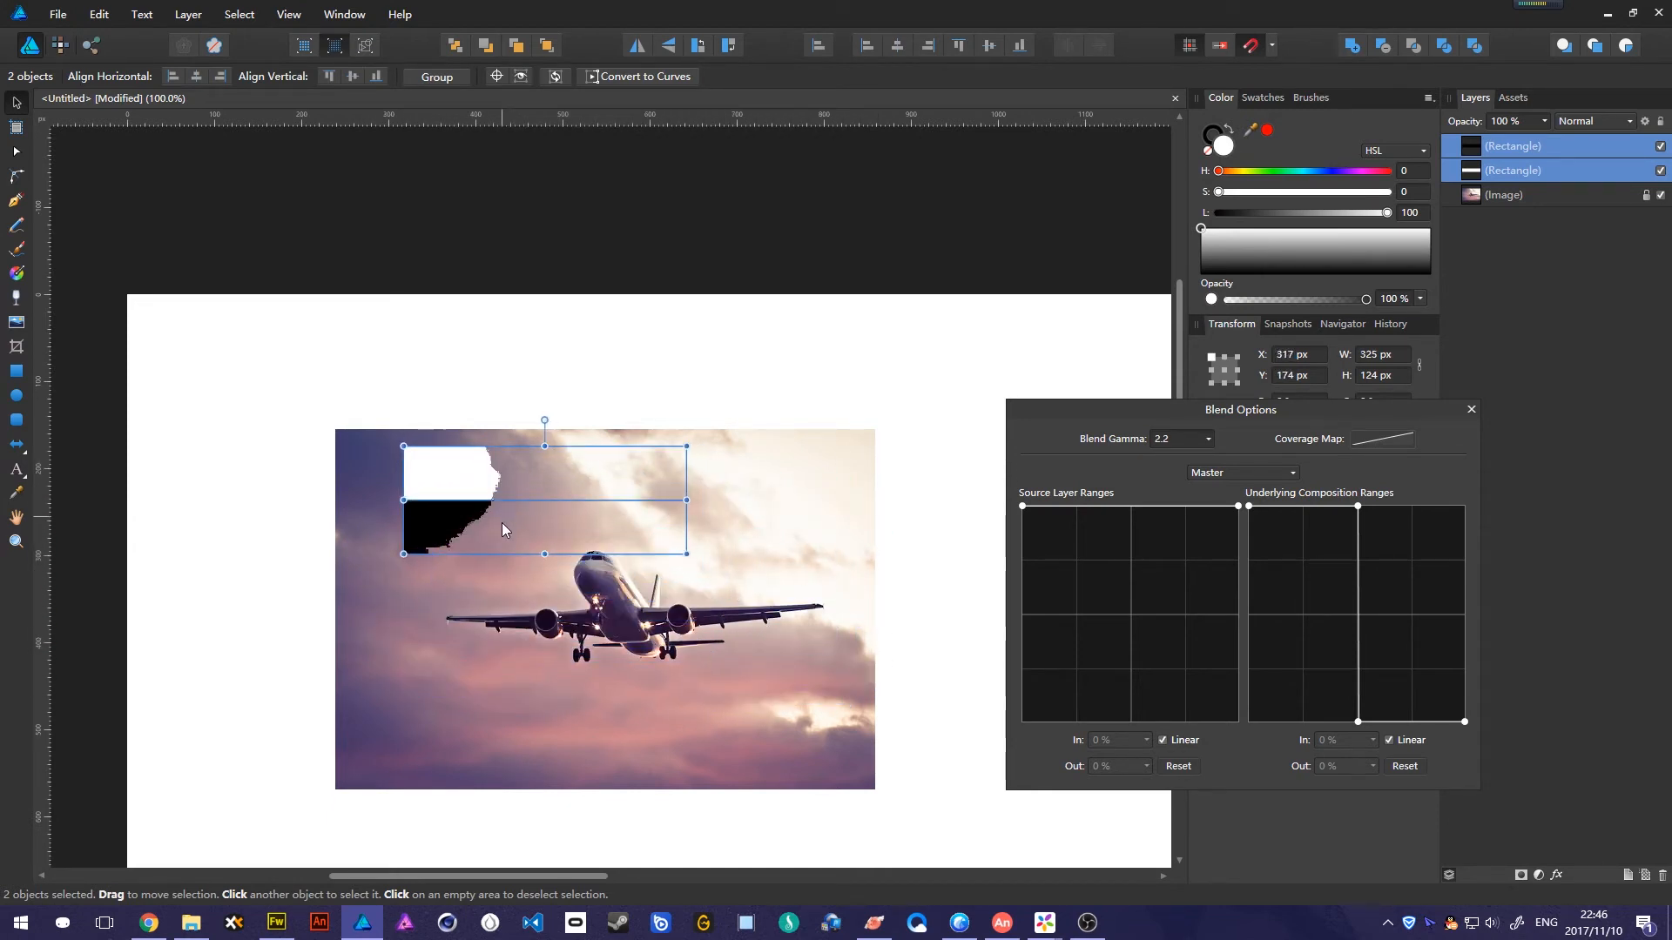
# Move both rectangles together into the photo's upper-left corner, at X 239 px, Y 155 px.
pyautogui.click(438, 471)
pyautogui.click(445, 551)
pyautogui.click(467, 477)
pyautogui.moveTo(359, 395); pyautogui.dragTo(808, 618)
pyautogui.moveTo(461, 475); pyautogui.dragTo(397, 435)
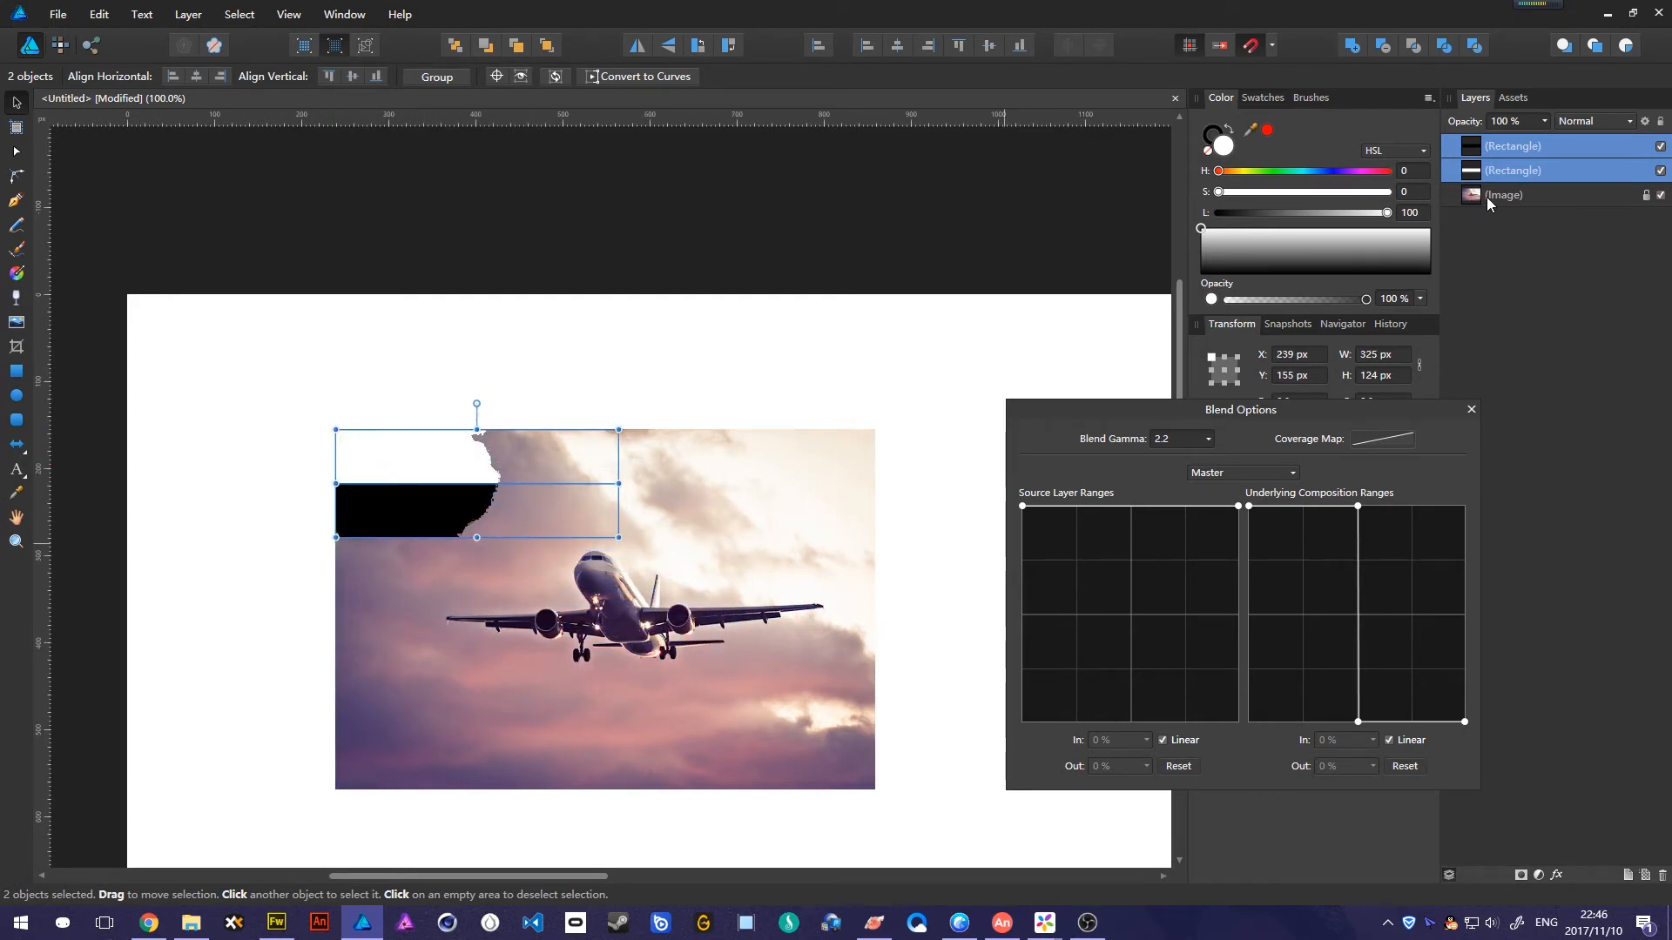
# Move the rectangle pair down to Y 436 px, then return it near the photo's upper-left corner at about X 257 px, Y 171 px.
pyautogui.moveTo(413, 494); pyautogui.dragTo(408, 741)
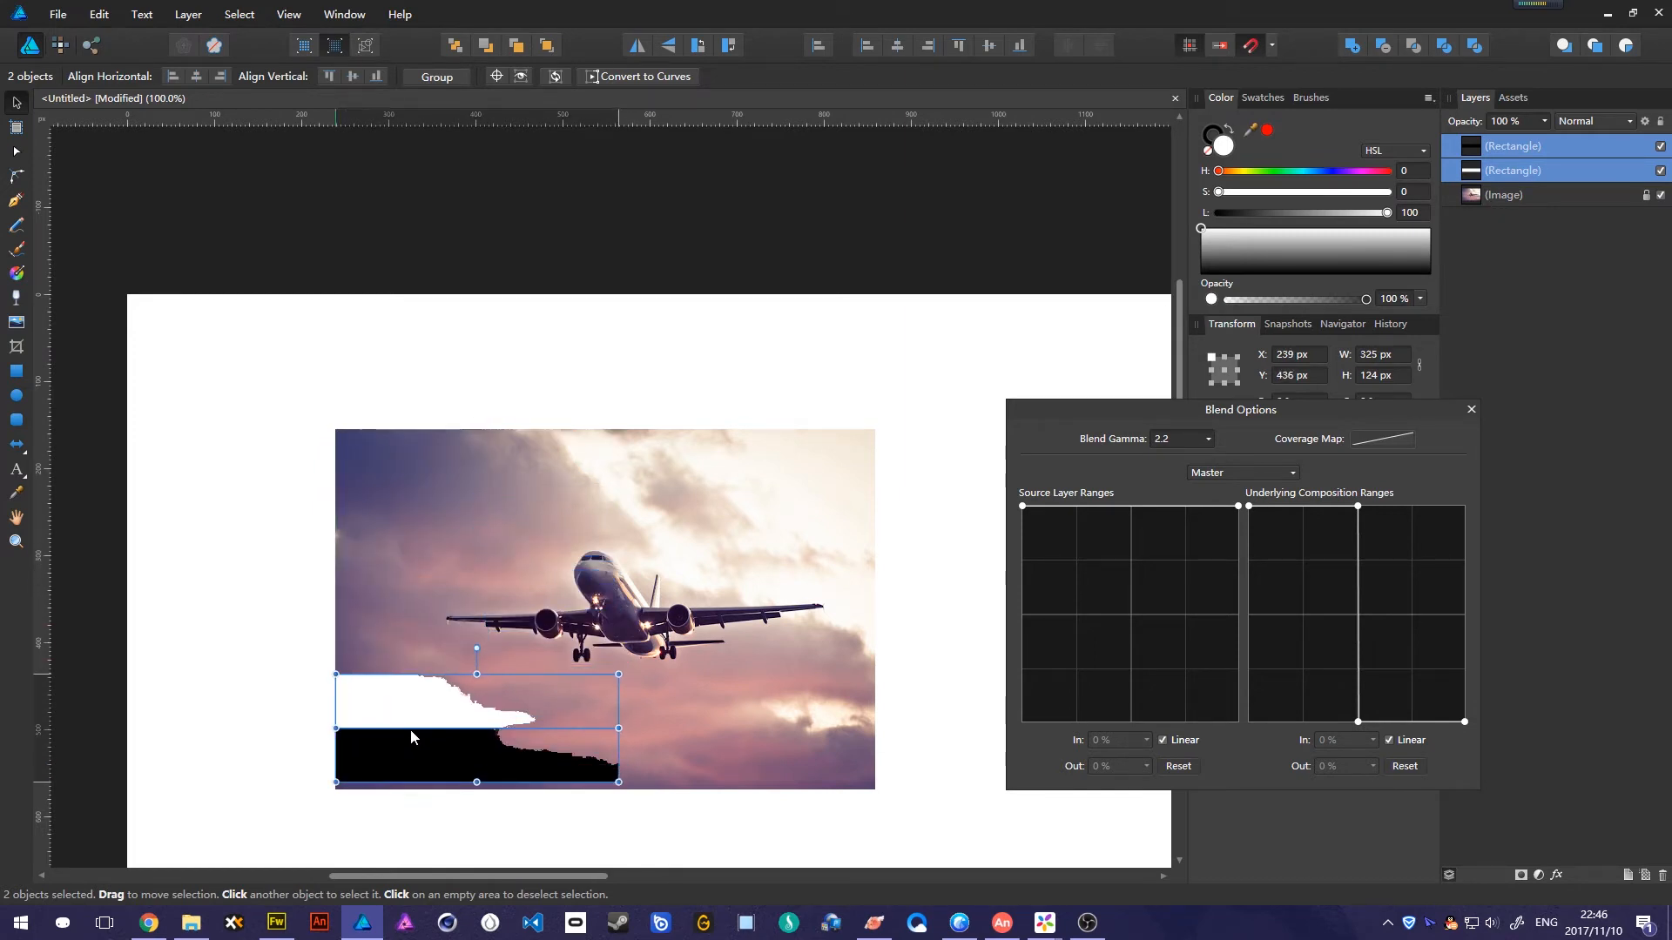
pyautogui.click(1497, 195)
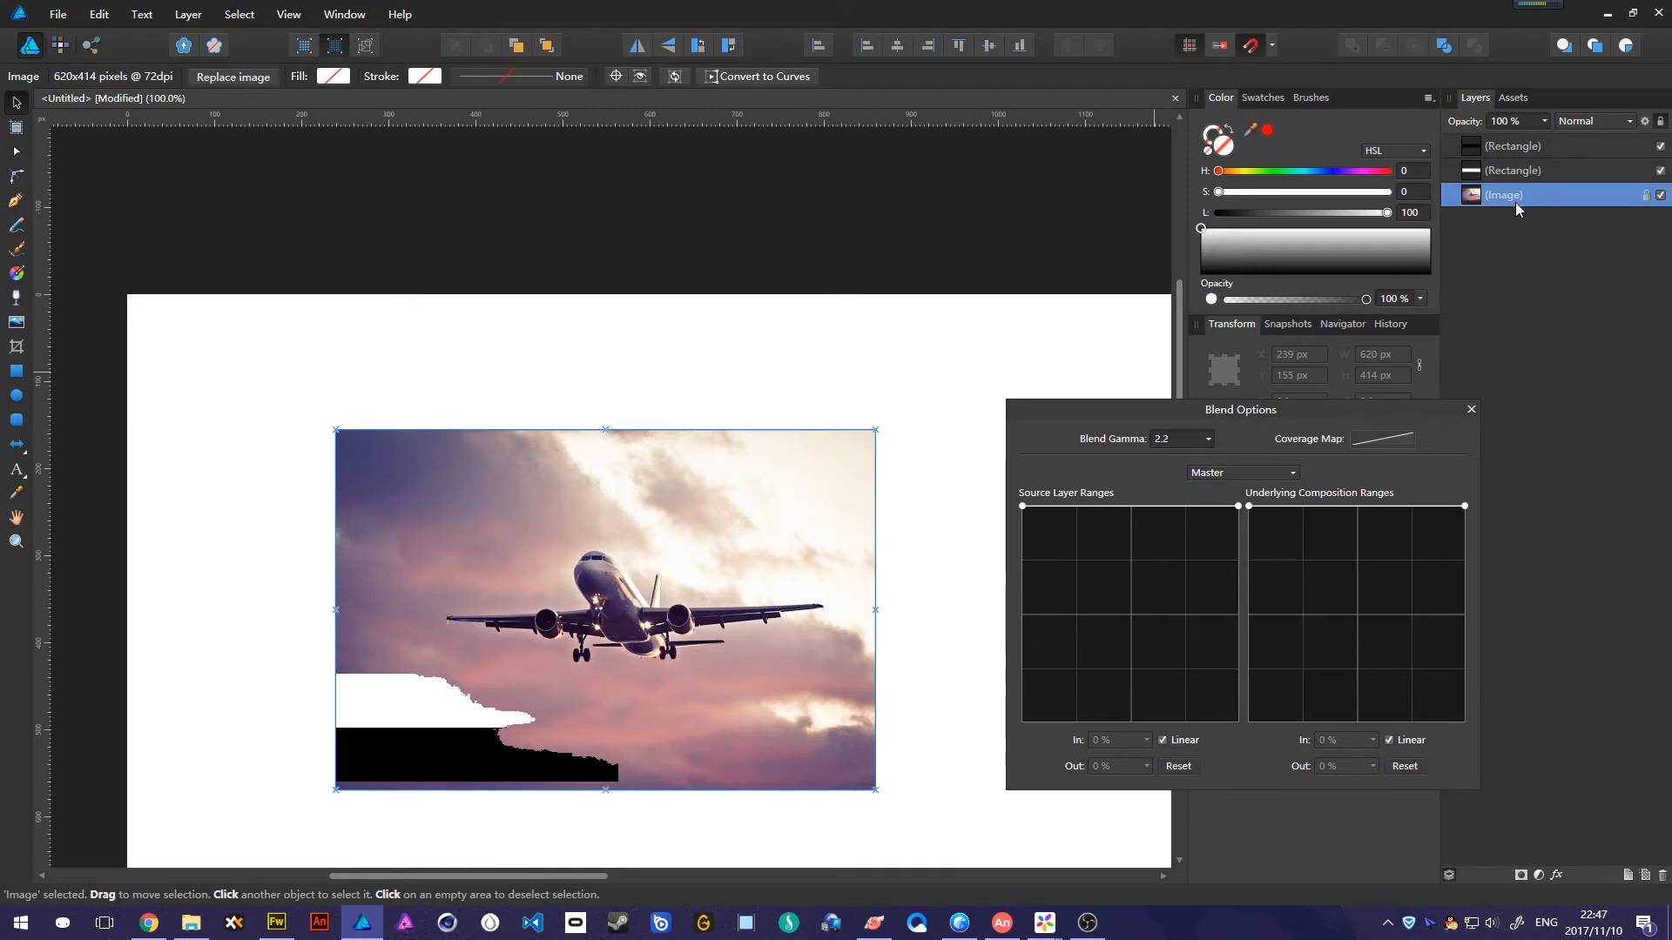
pyautogui.click(235, 608)
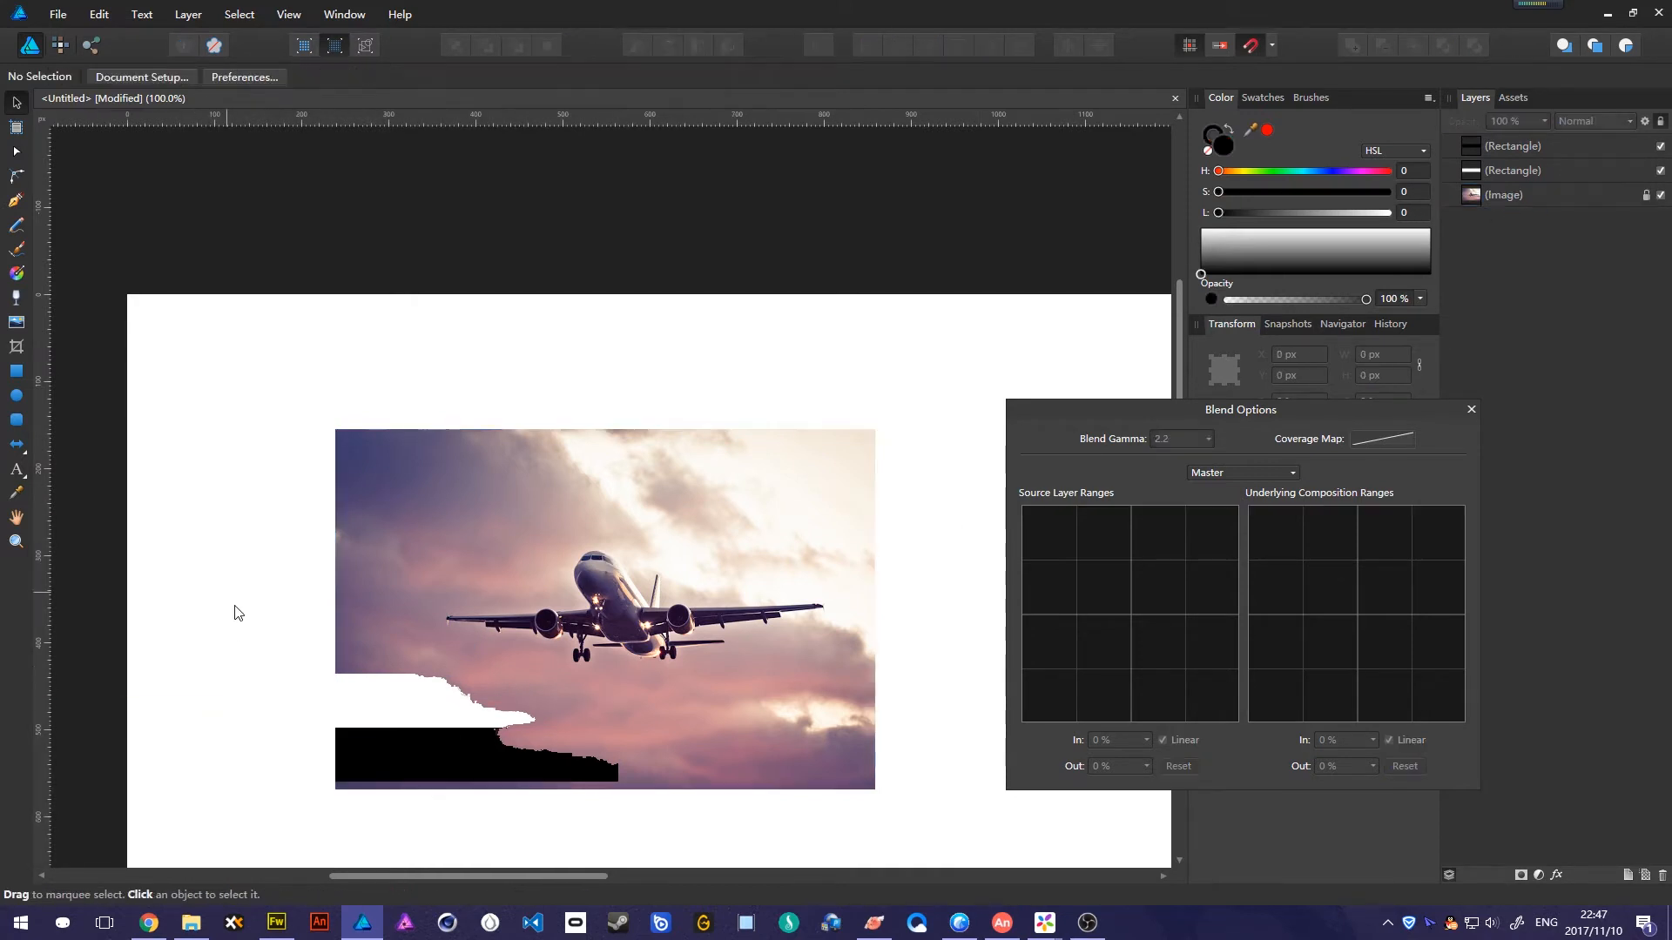
pyautogui.moveTo(205, 586); pyautogui.dragTo(681, 883)
pyautogui.moveTo(441, 739); pyautogui.dragTo(454, 519)
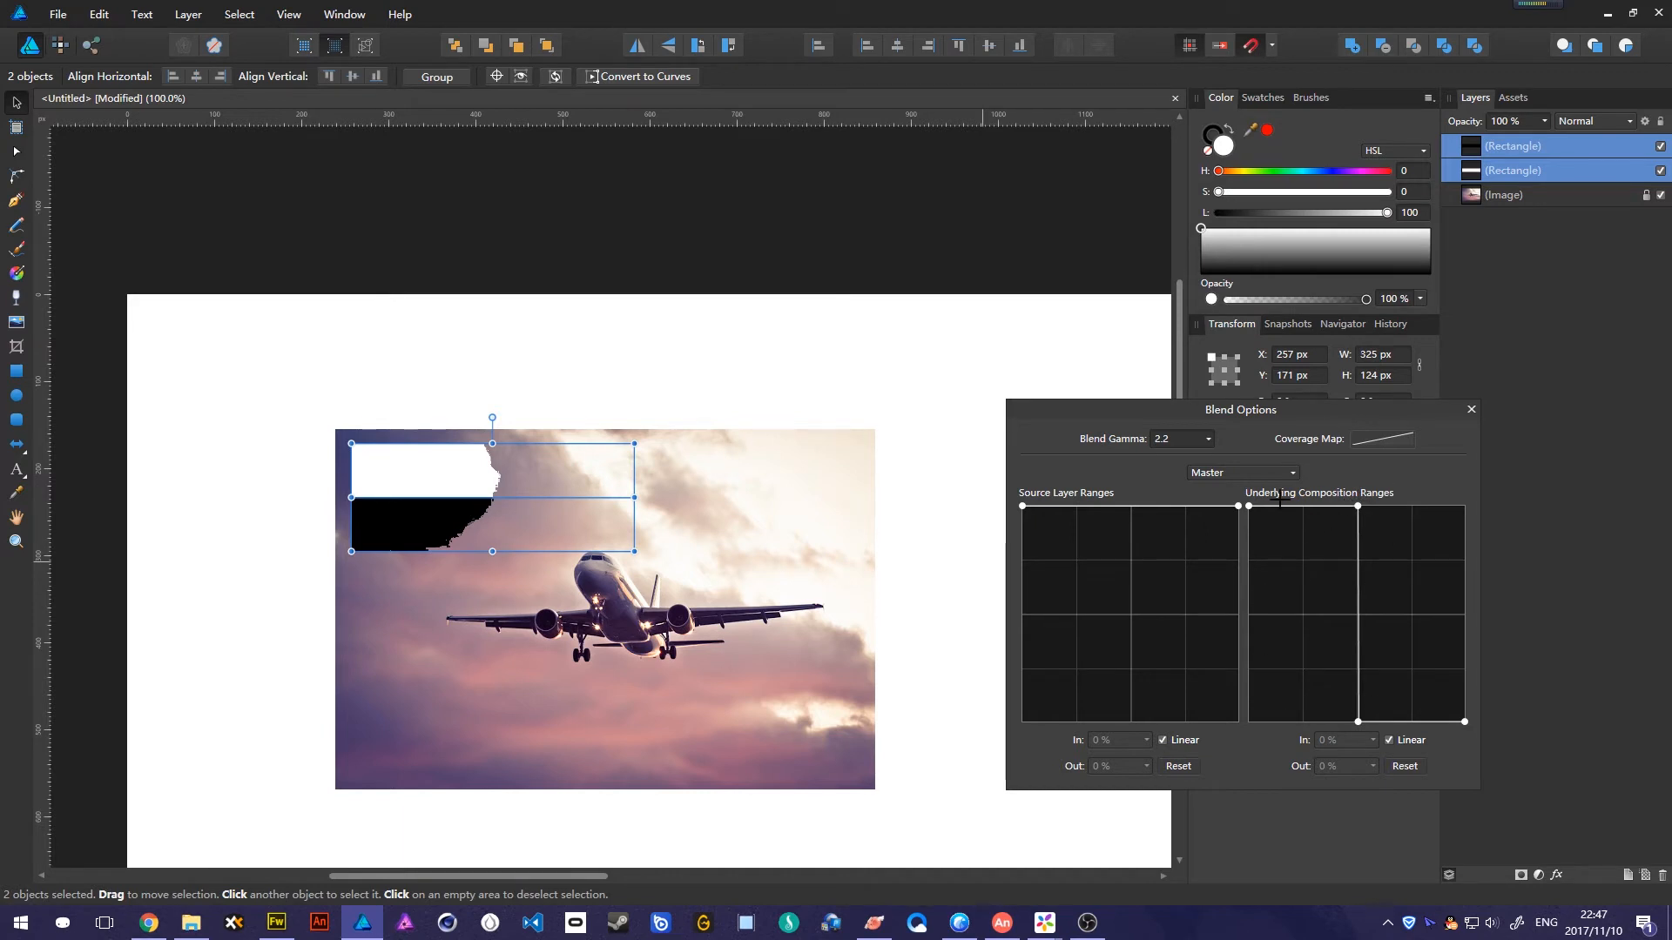
# Compare the pair at the photo's upper-left and lower-left corners, Y 155 px and Y 445 px, ending at the upper one with both selected.
pyautogui.click(1250, 505)
pyautogui.moveTo(411, 472); pyautogui.dragTo(386, 518)
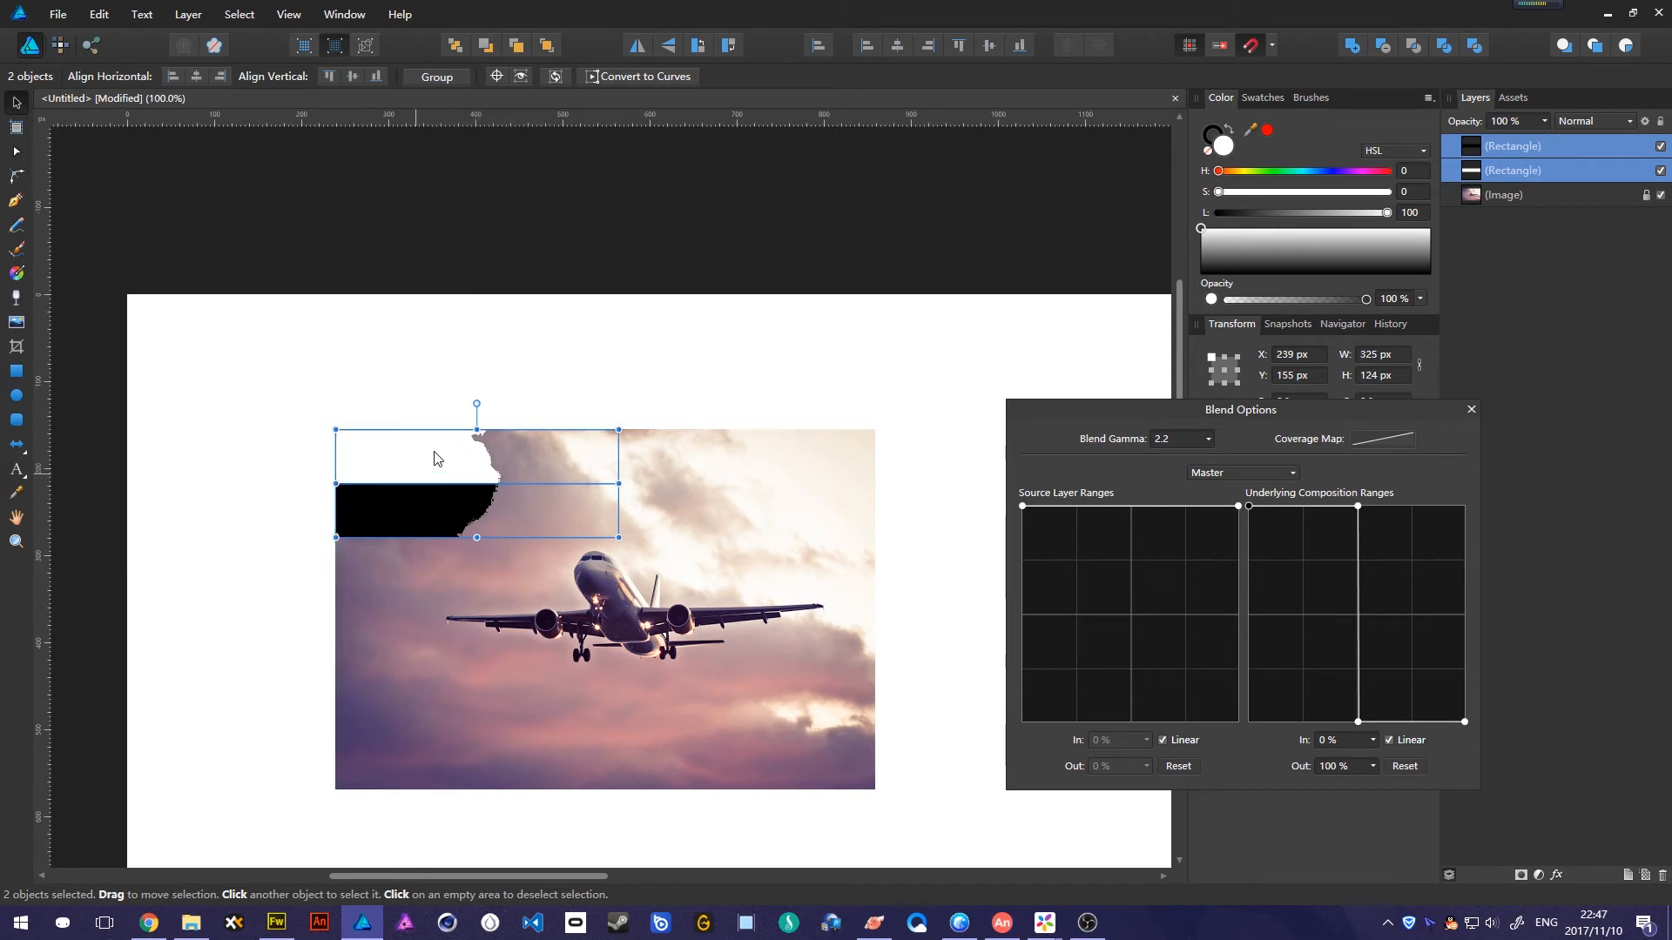
pyautogui.moveTo(445, 465); pyautogui.dragTo(446, 726)
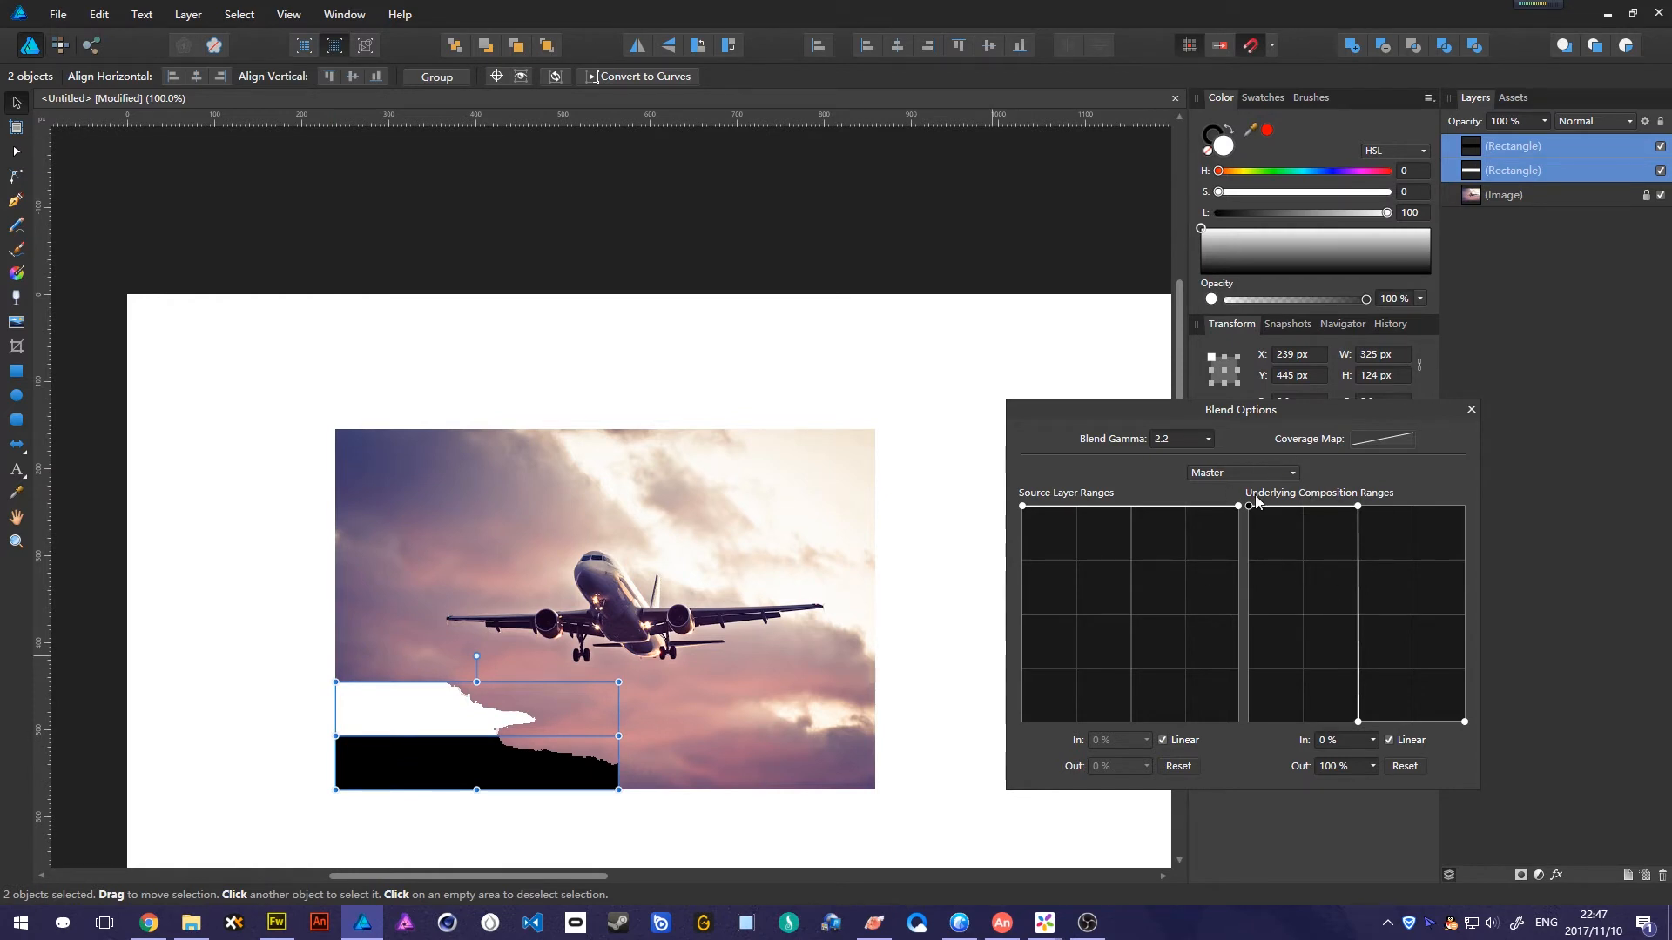
pyautogui.moveTo(447, 723); pyautogui.dragTo(450, 469)
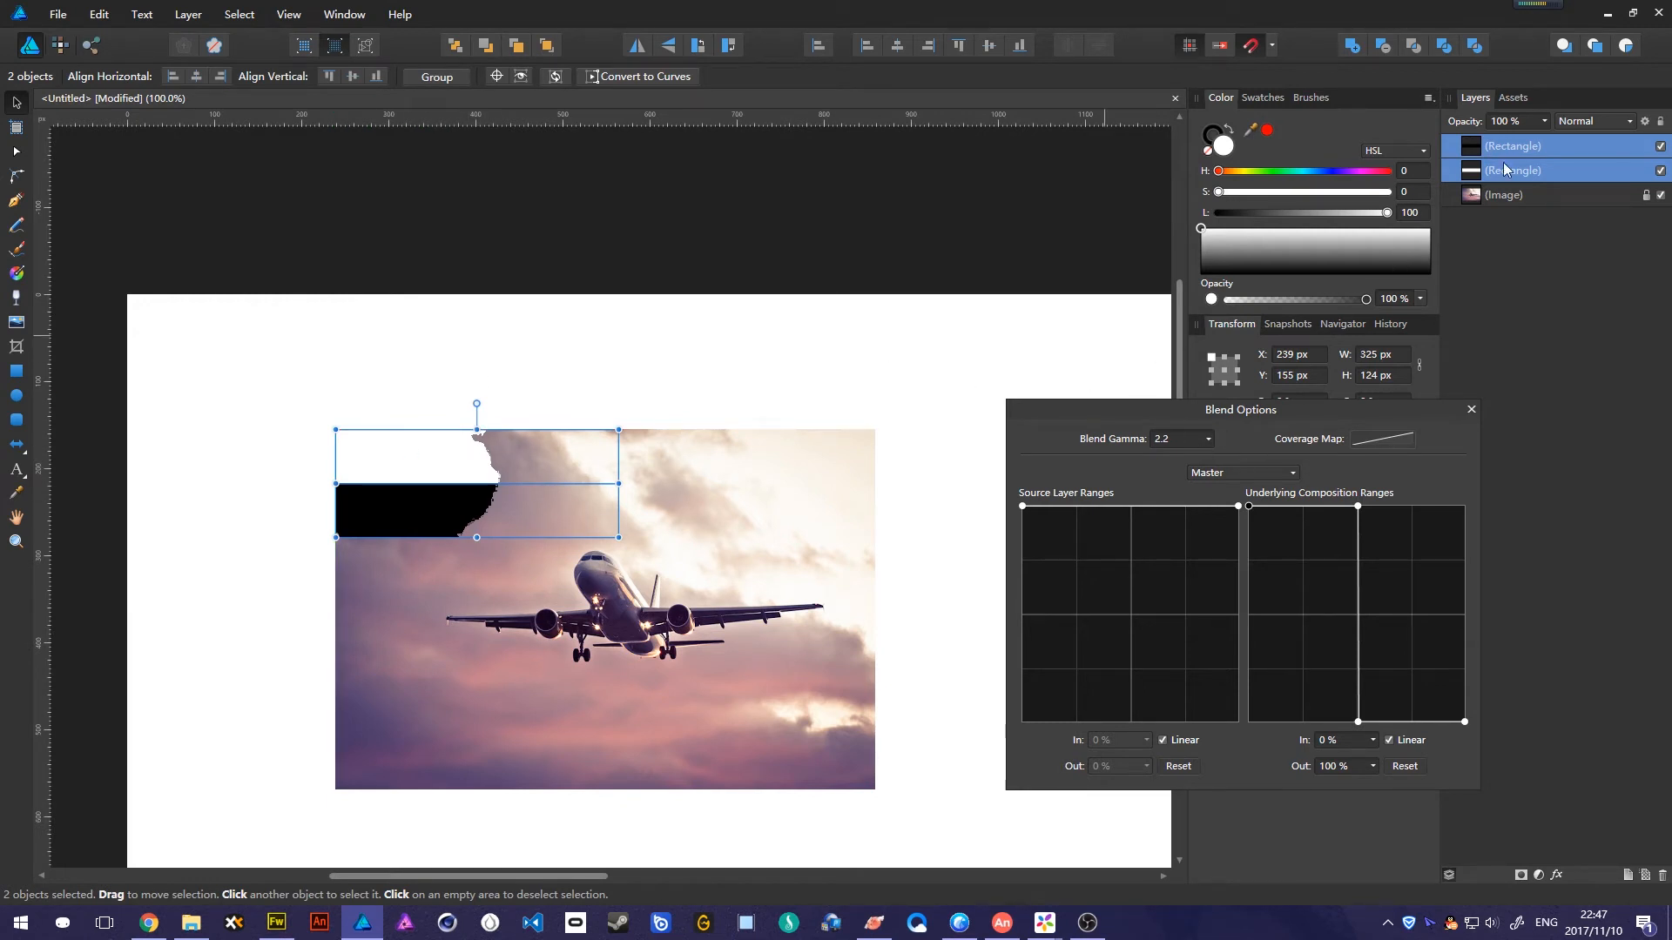
pyautogui.click(1492, 196)
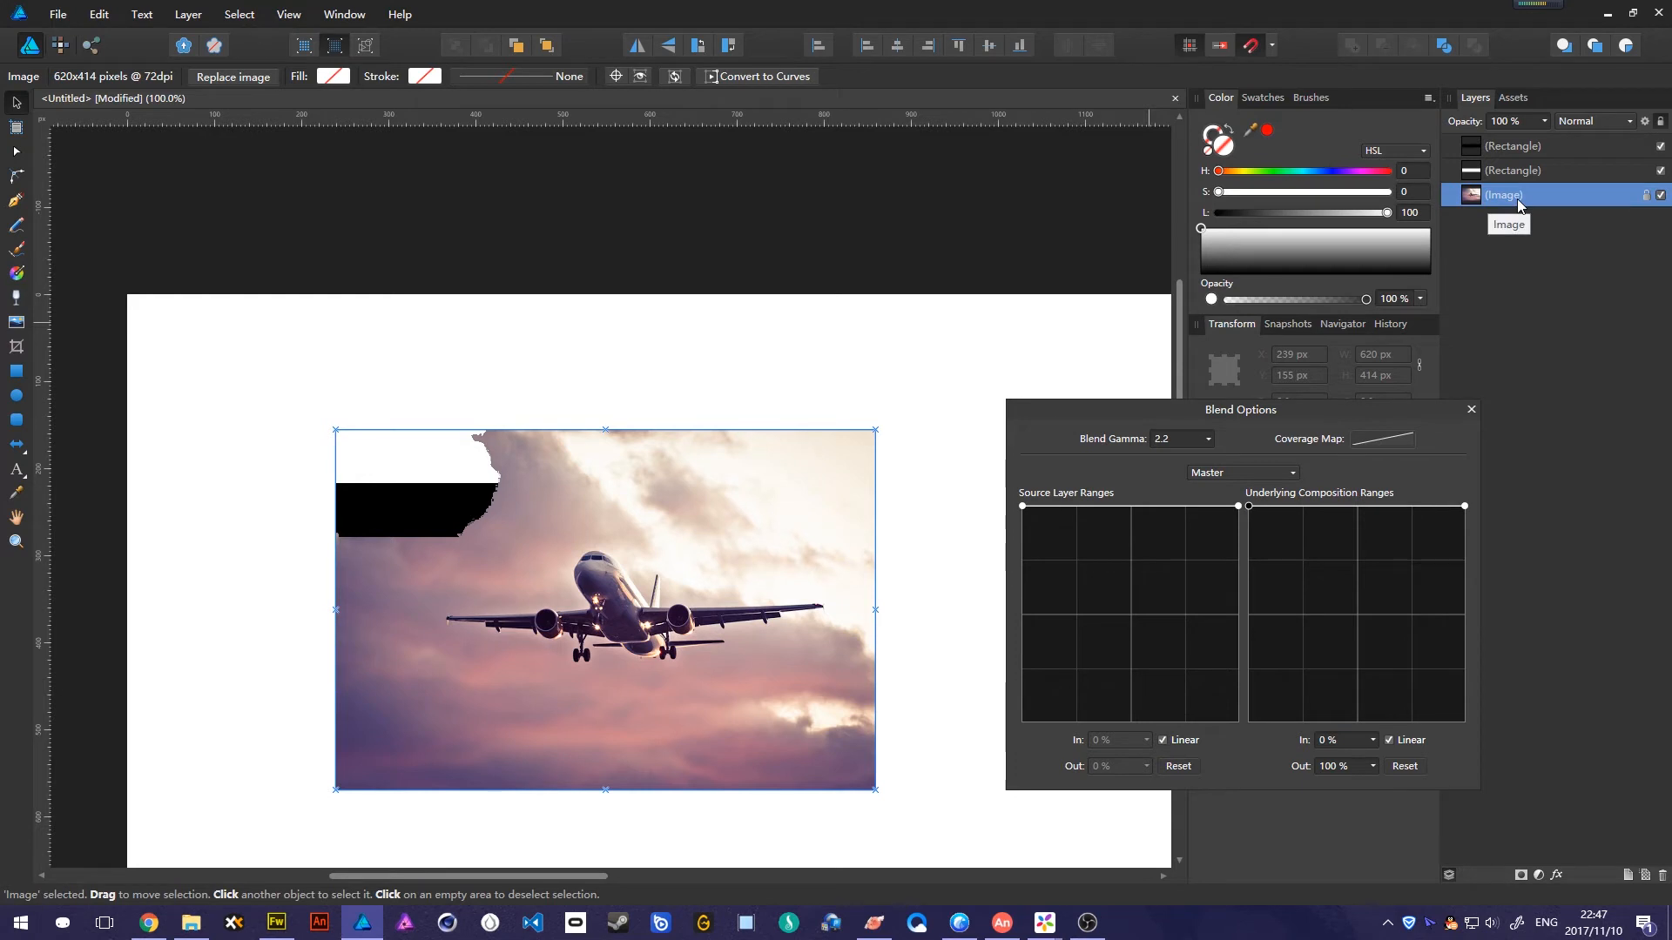
pyautogui.moveTo(613, 312); pyautogui.dragTo(255, 612)
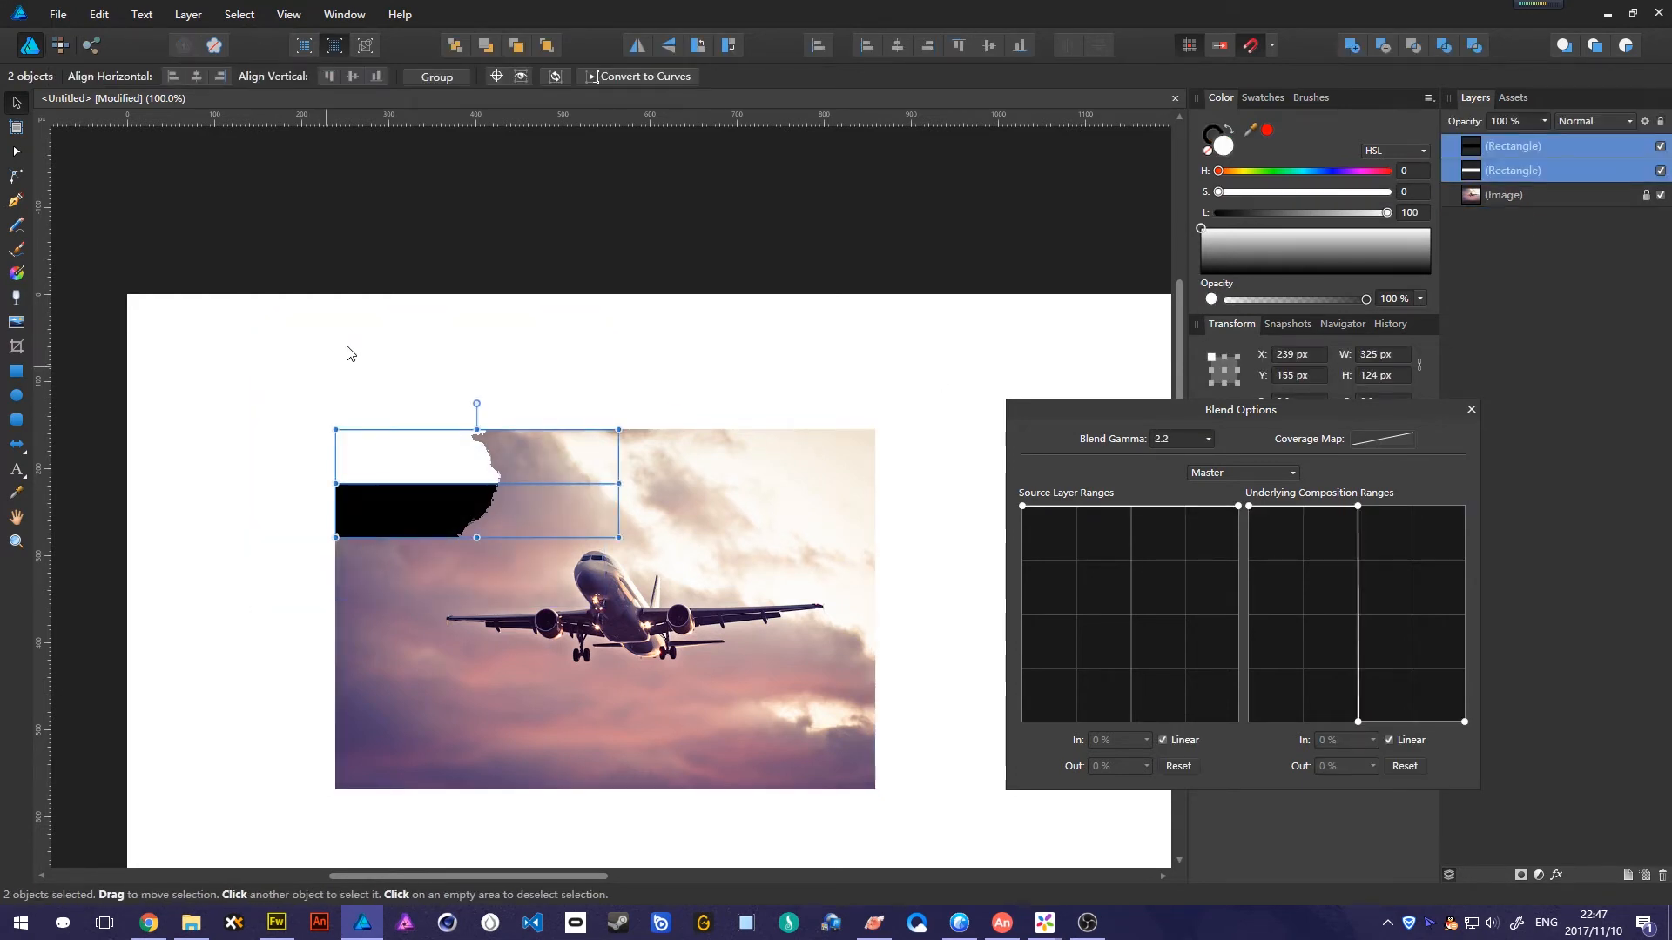
# Change the white rectangle's fill to red with saturation 100 and lightness 54.
pyautogui.click(492, 363)
pyautogui.click(418, 461)
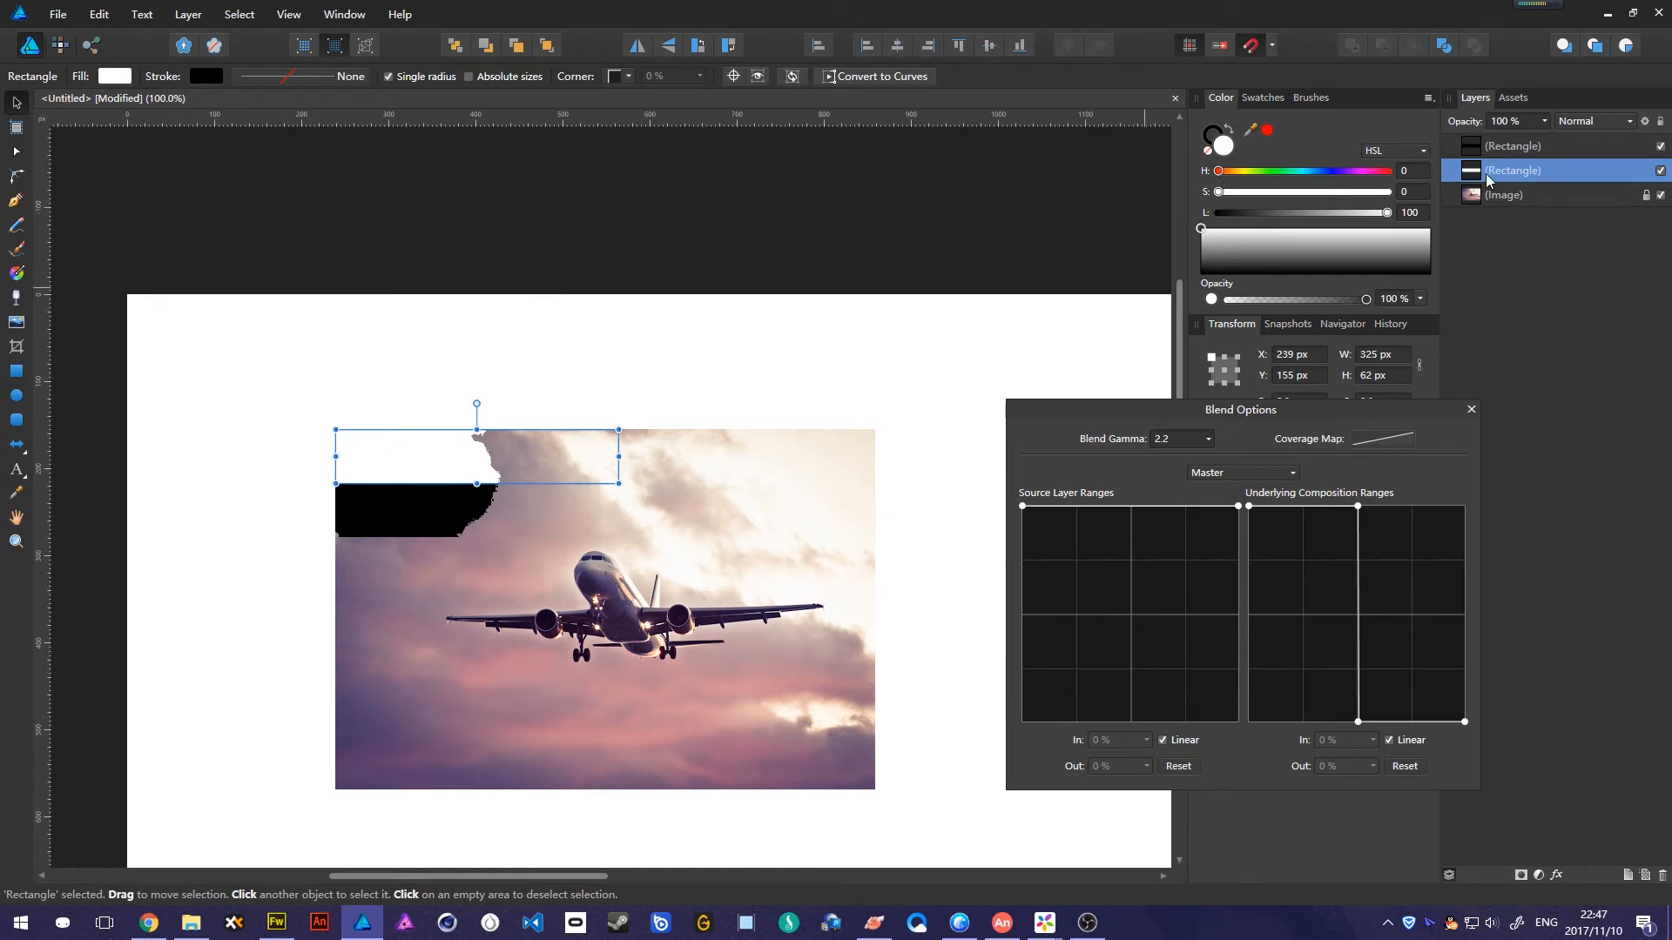
pyautogui.click(1391, 192)
pyautogui.click(1310, 212)
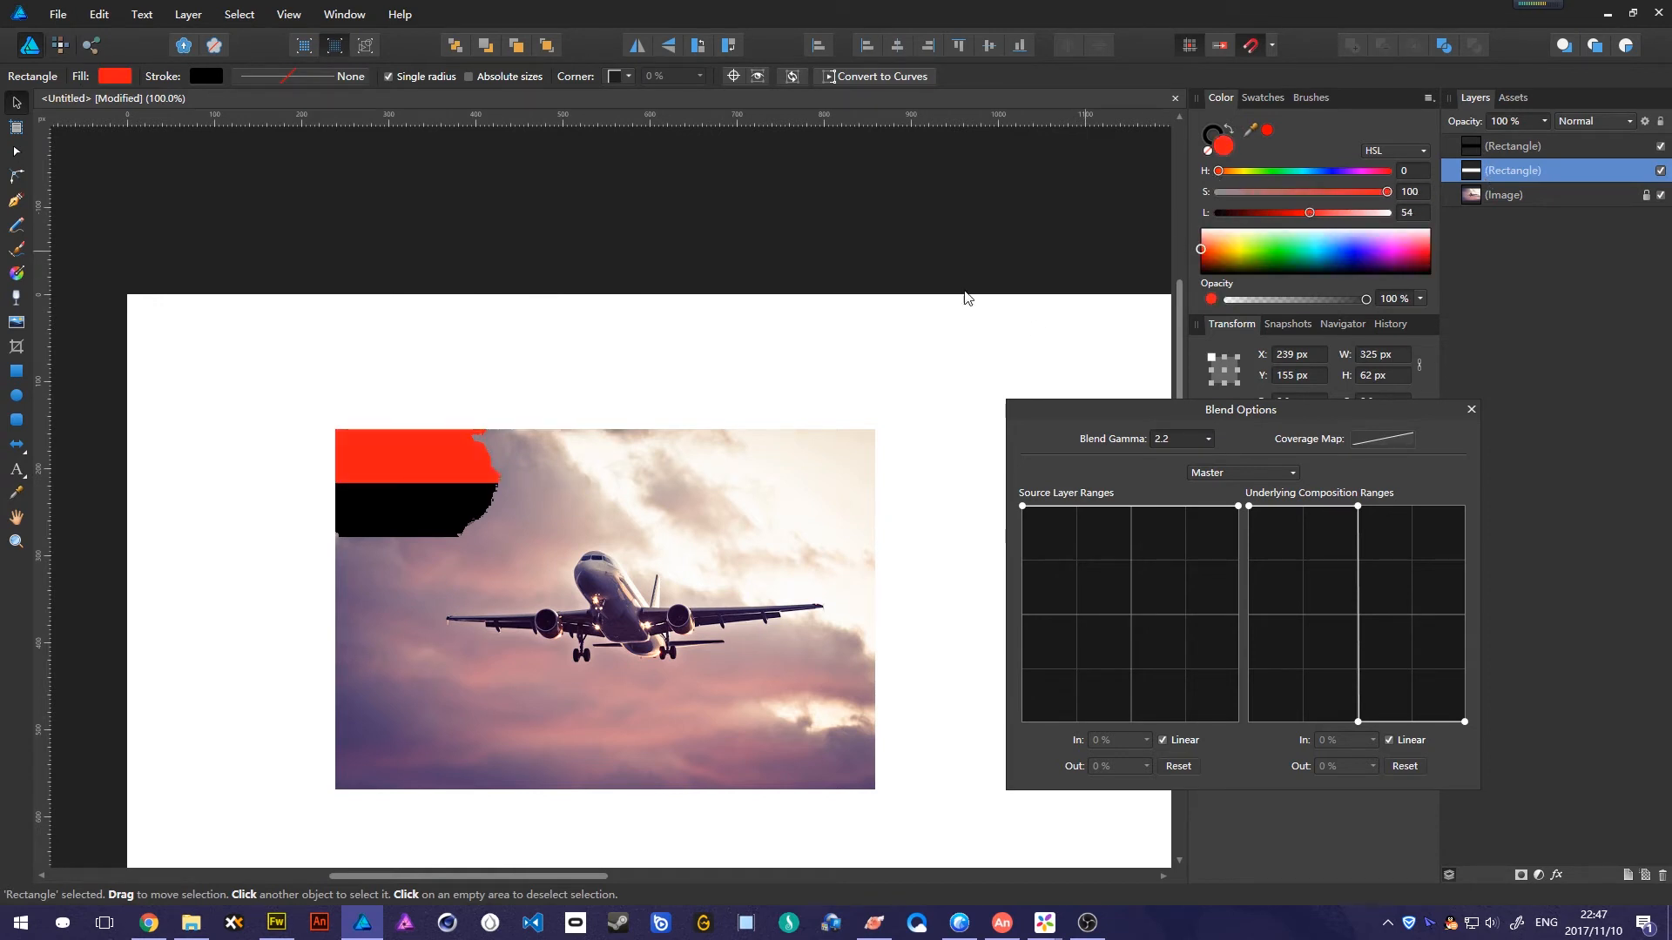
# Move the red rectangle to the photo's lower edge and resize it to the photo's full width, 620 × 124 px.
pyautogui.moveTo(441, 478); pyautogui.dragTo(487, 460)
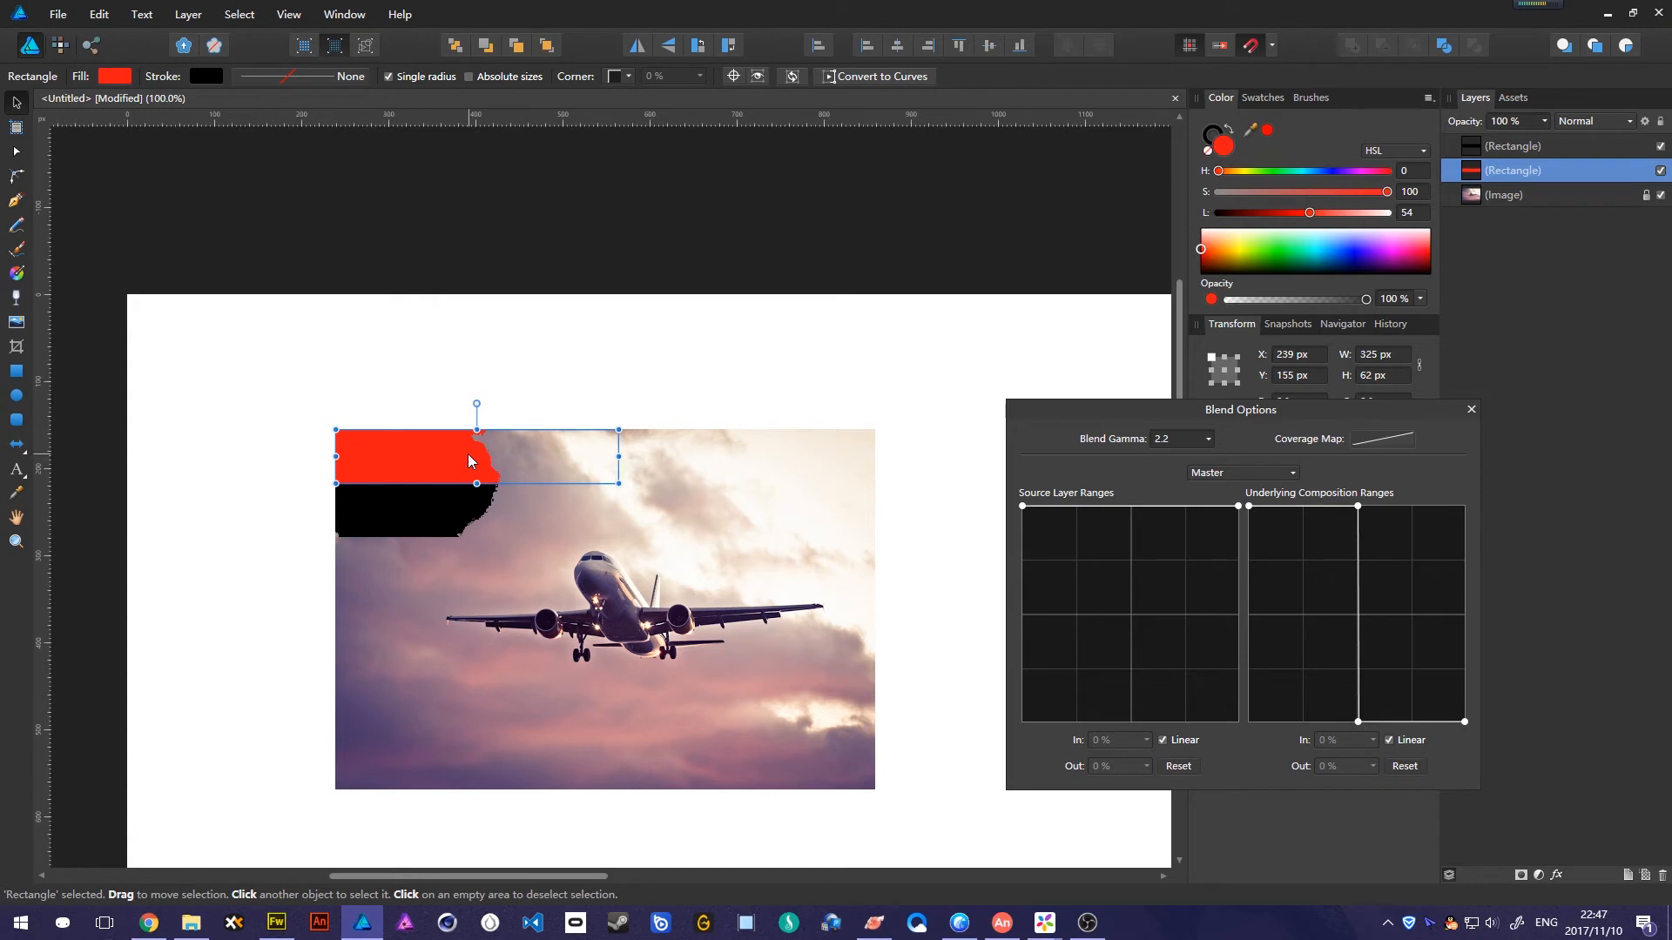
pyautogui.moveTo(467, 454); pyautogui.dragTo(470, 761)
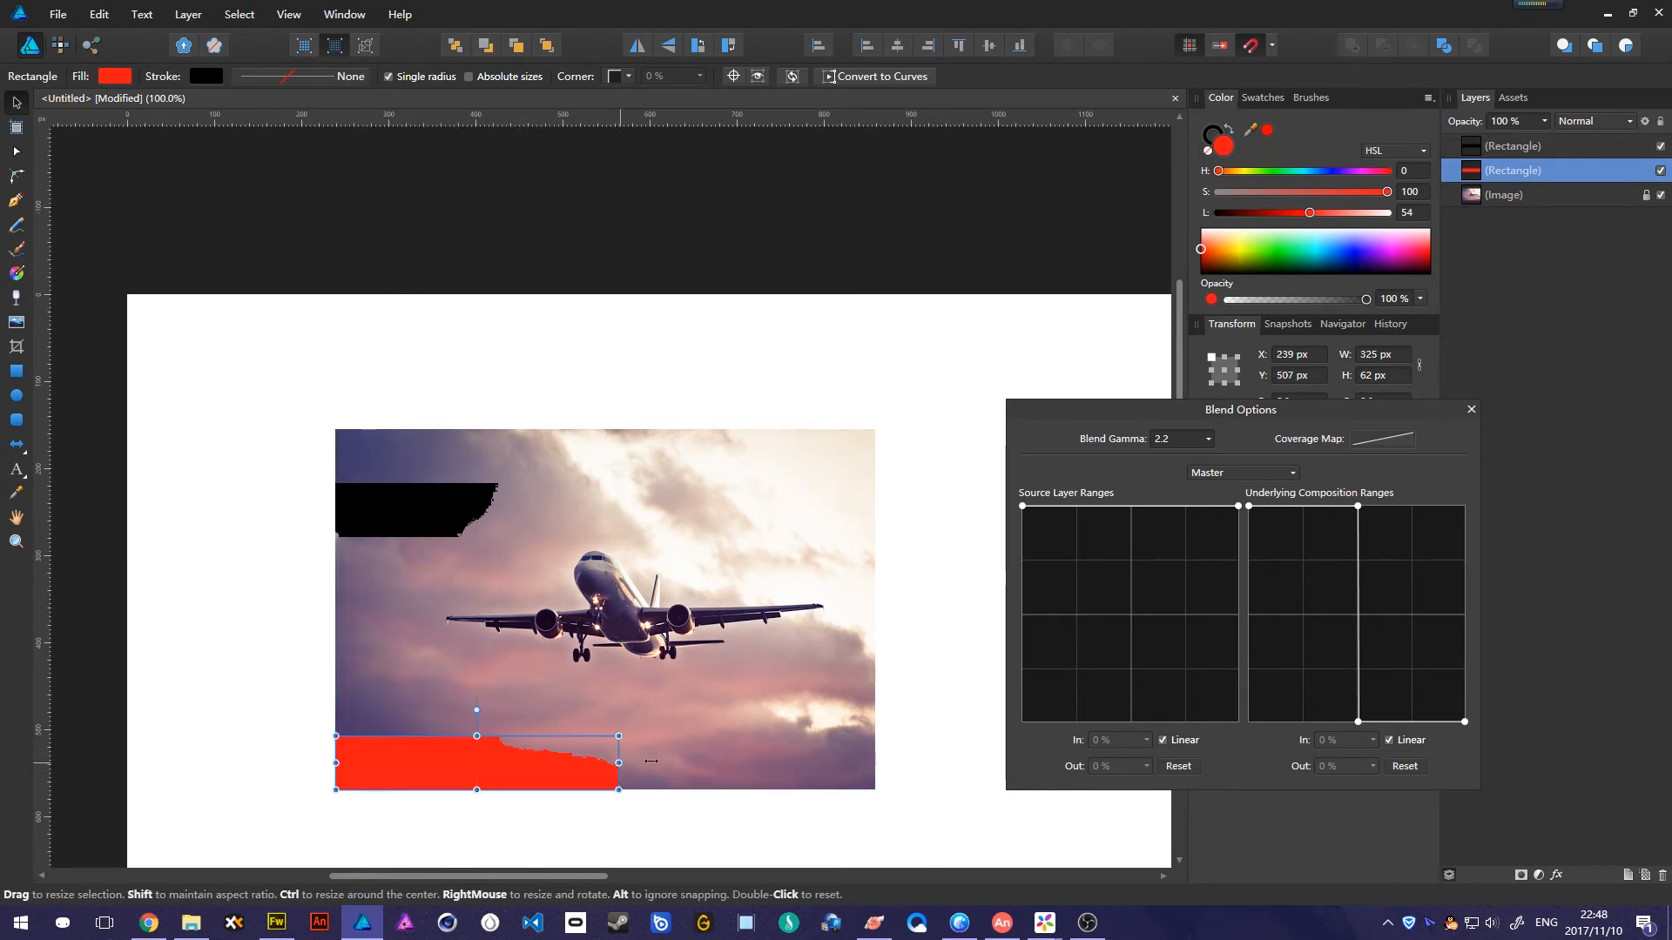
pyautogui.moveTo(652, 761); pyautogui.dragTo(878, 761)
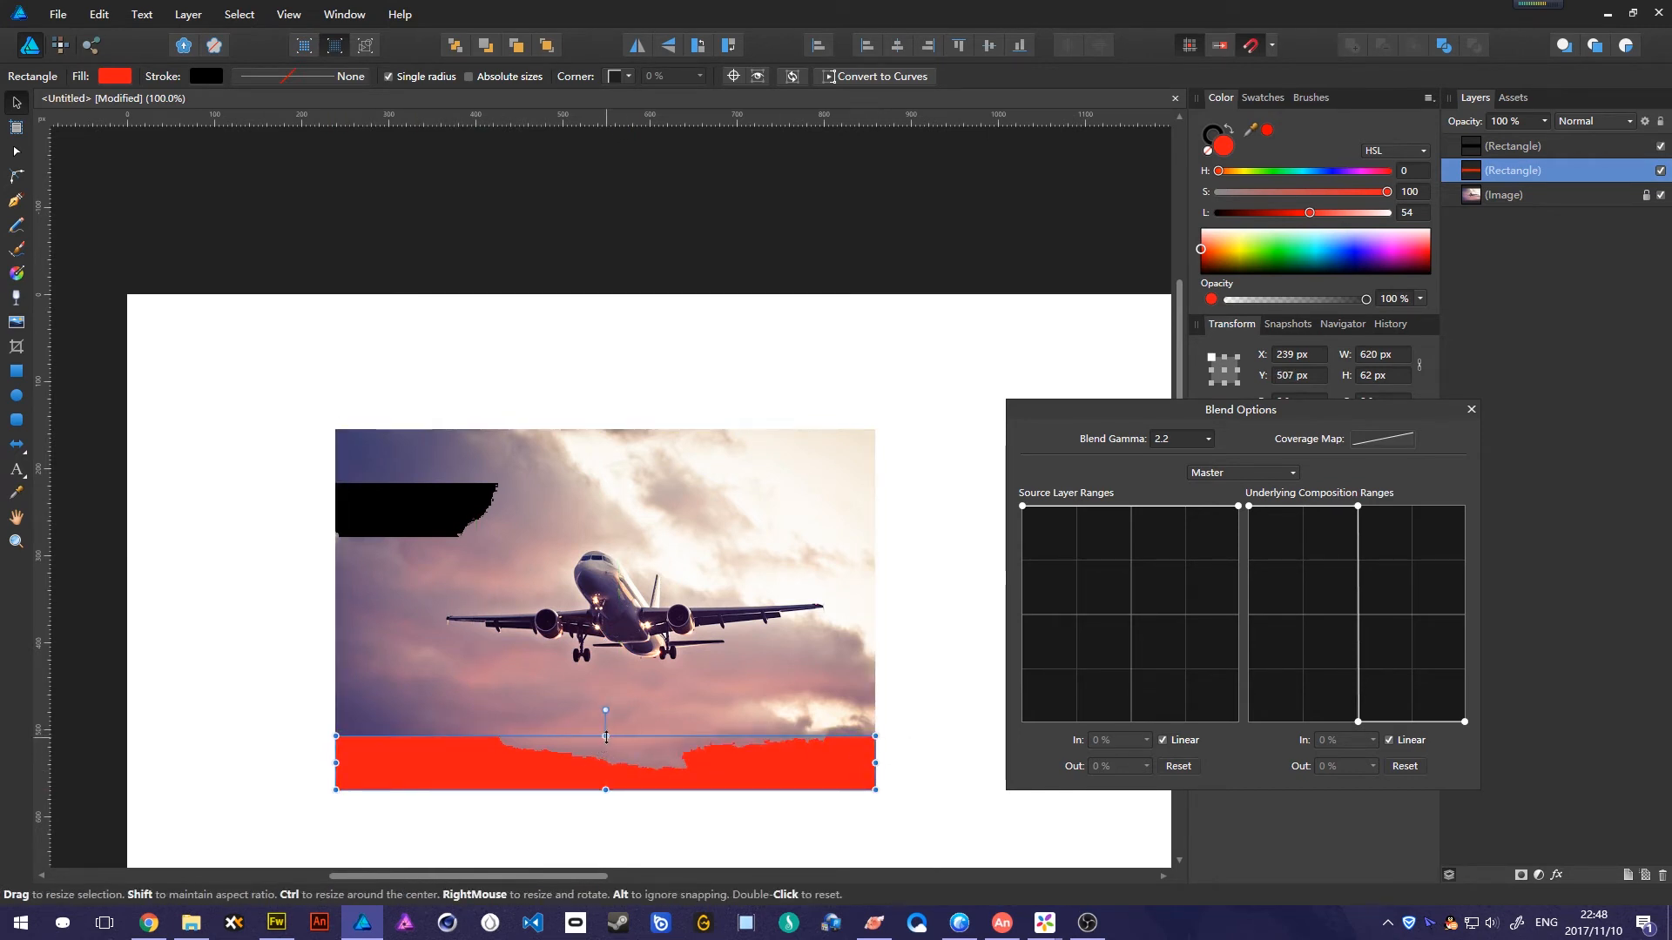
pyautogui.moveTo(605, 737); pyautogui.dragTo(614, 667)
pyautogui.click(1498, 196)
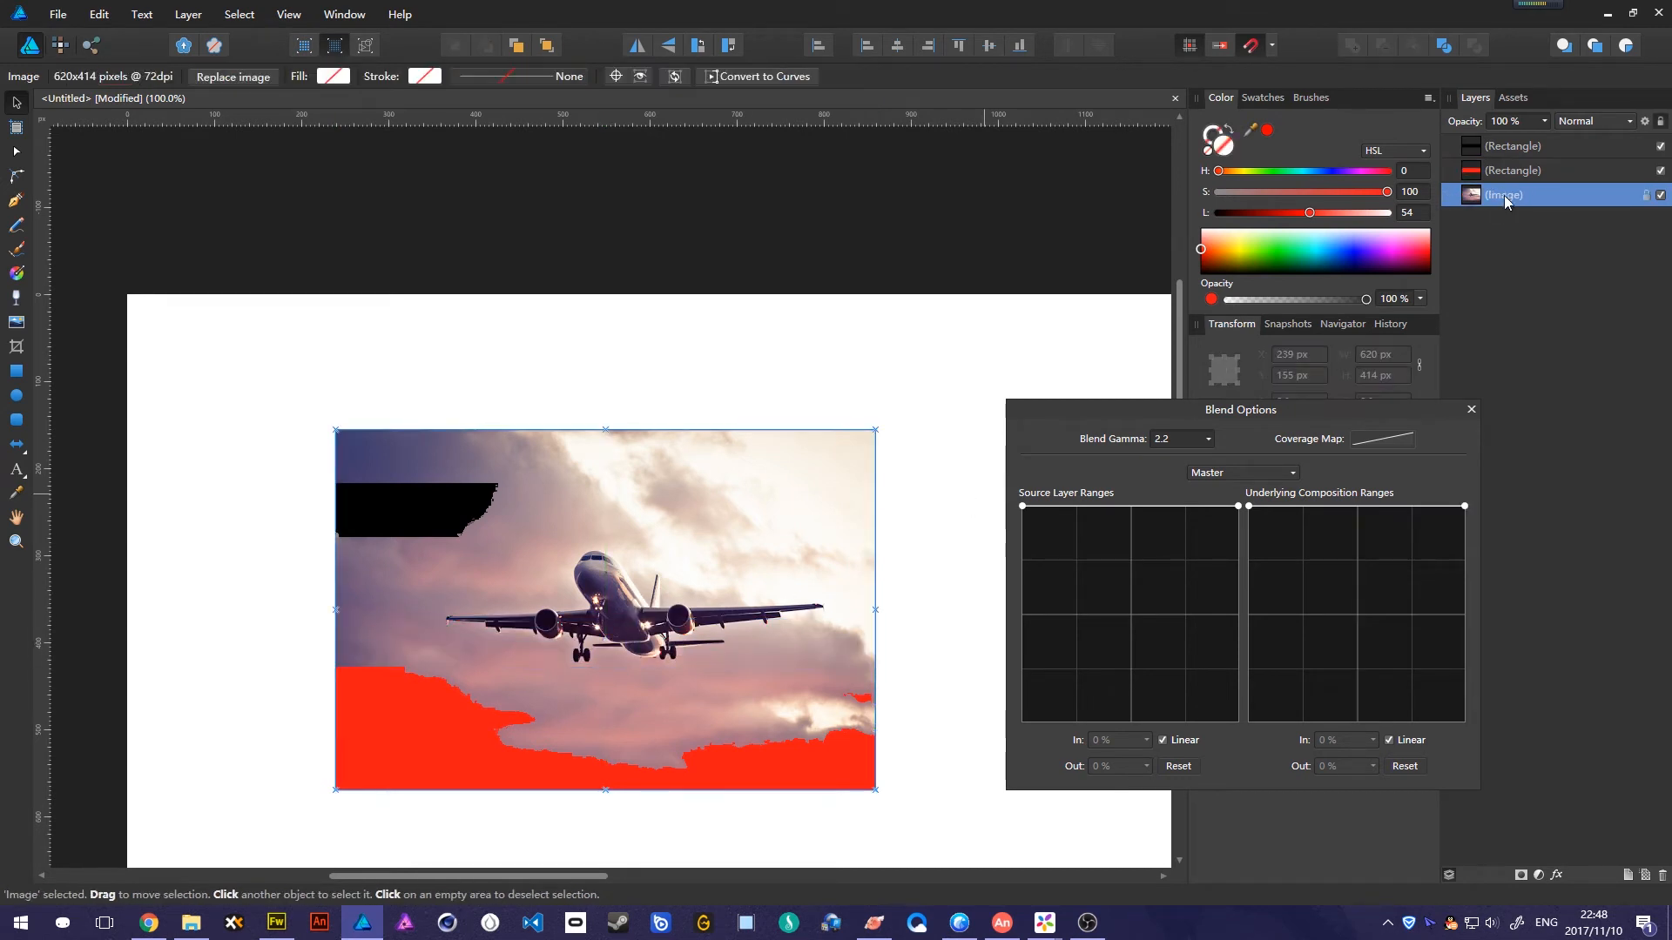
pyautogui.click(417, 729)
pyautogui.moveTo(599, 674); pyautogui.dragTo(600, 728)
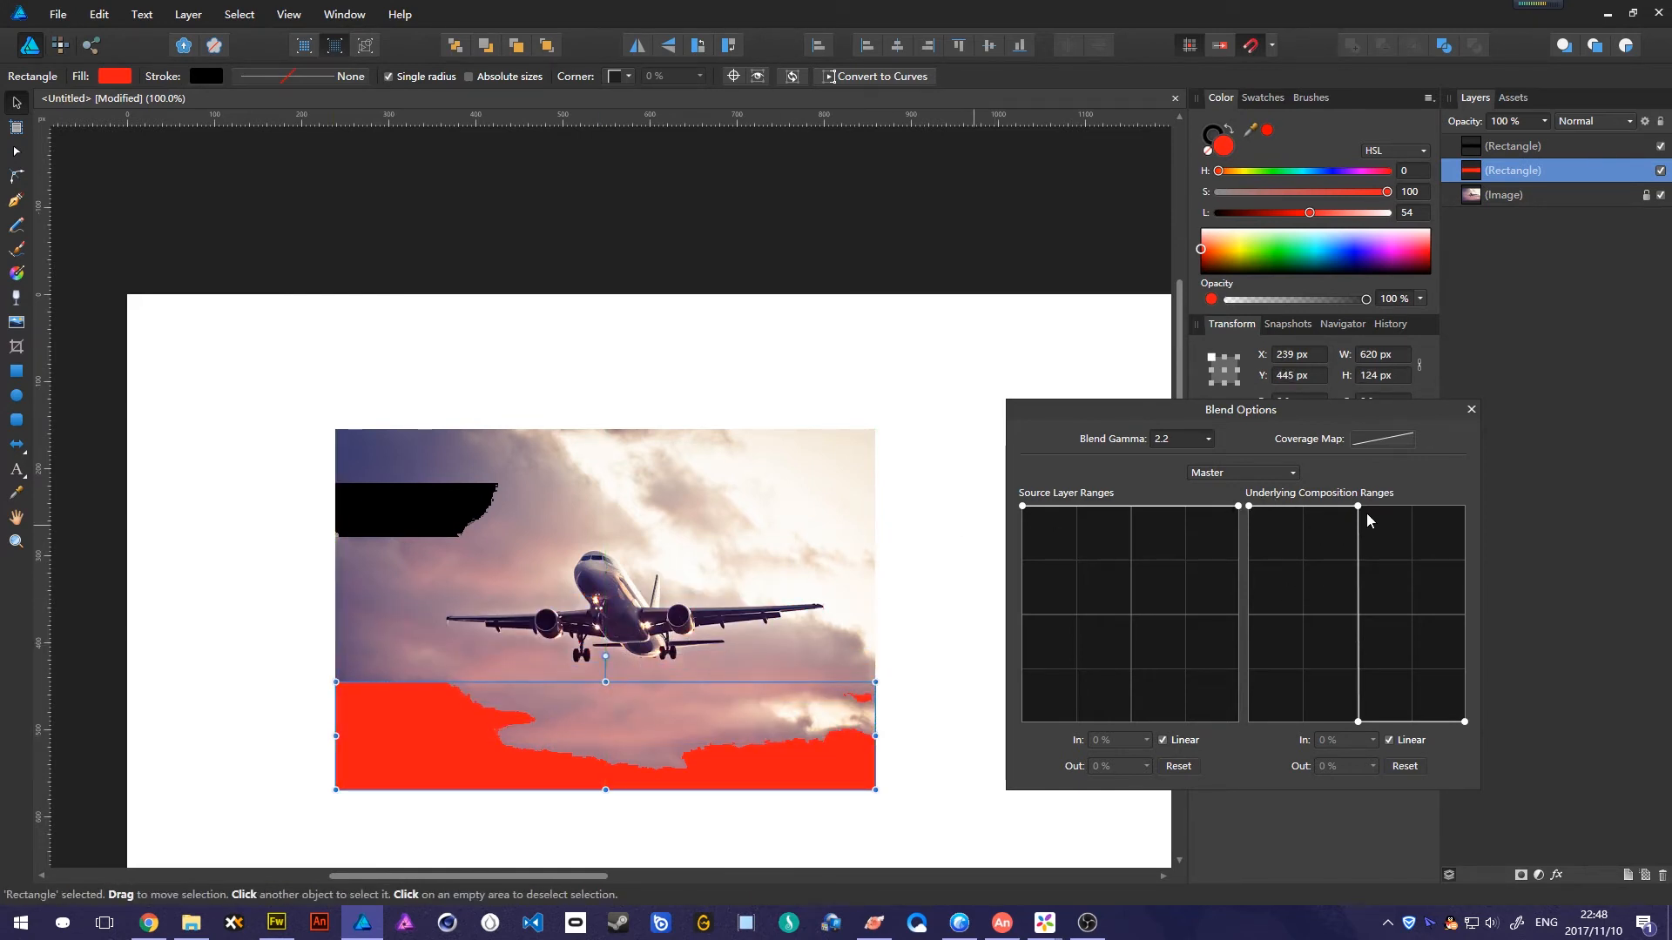
# Reset the red rectangle's Underlying Composition Ranges and reshape the curve to rise sharply from 0% to 100% output at about 49.8% in.
pyautogui.moveTo(1359, 508); pyautogui.dragTo(1348, 493)
pyautogui.moveTo(1360, 731); pyautogui.dragTo(1363, 742)
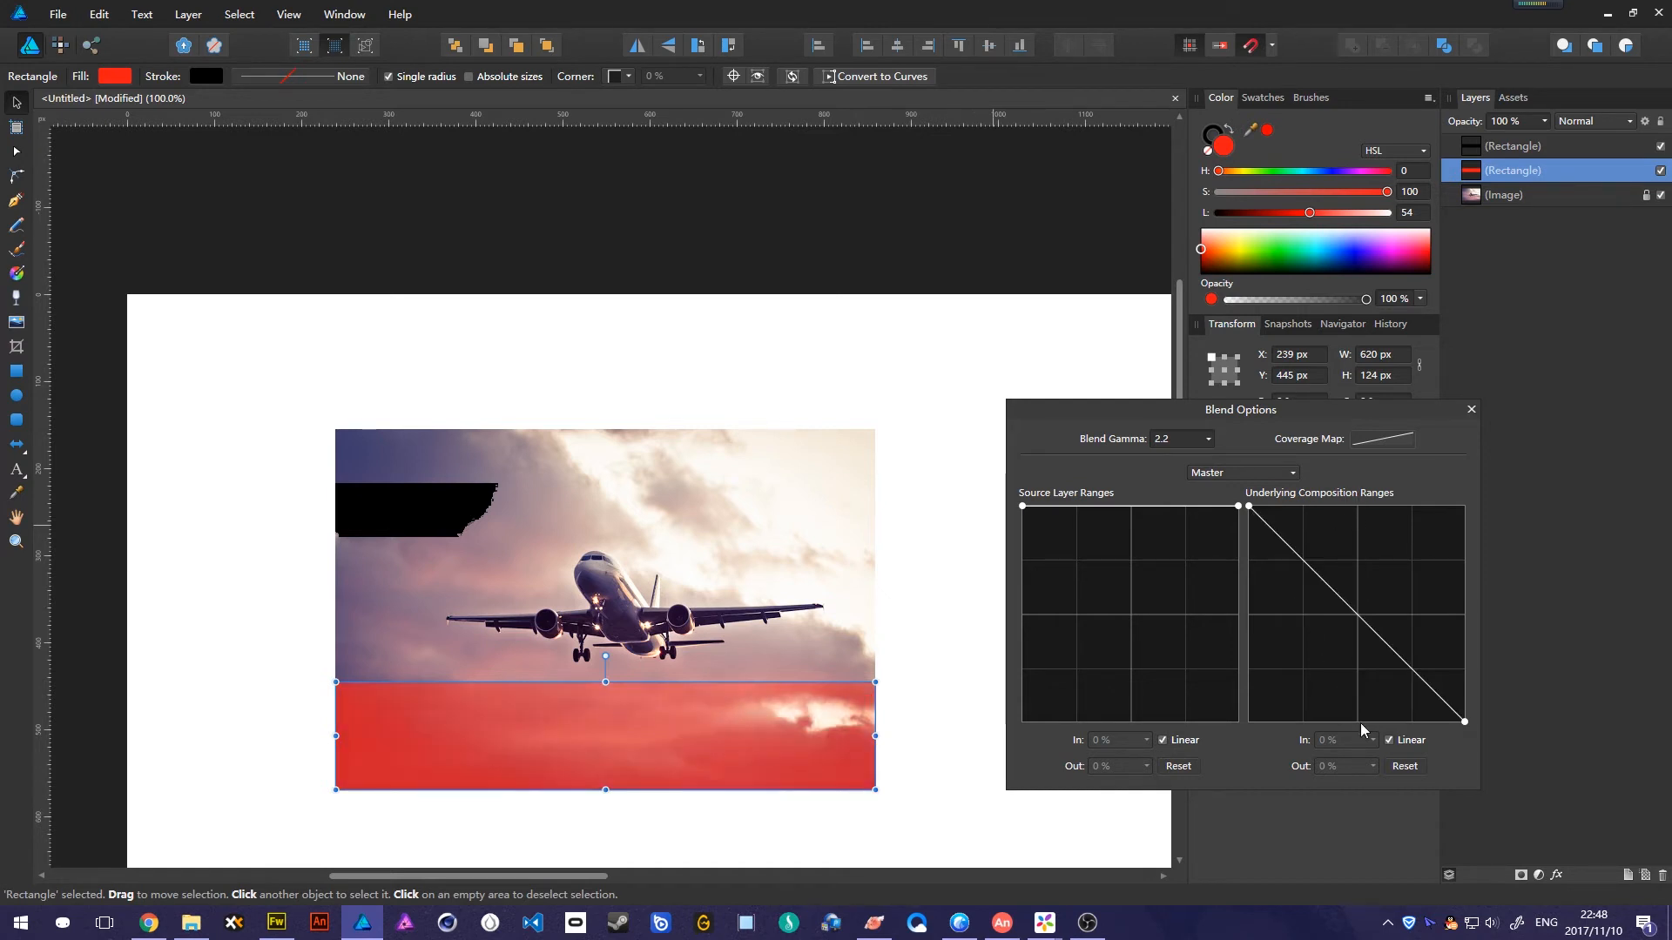
pyautogui.click(1405, 766)
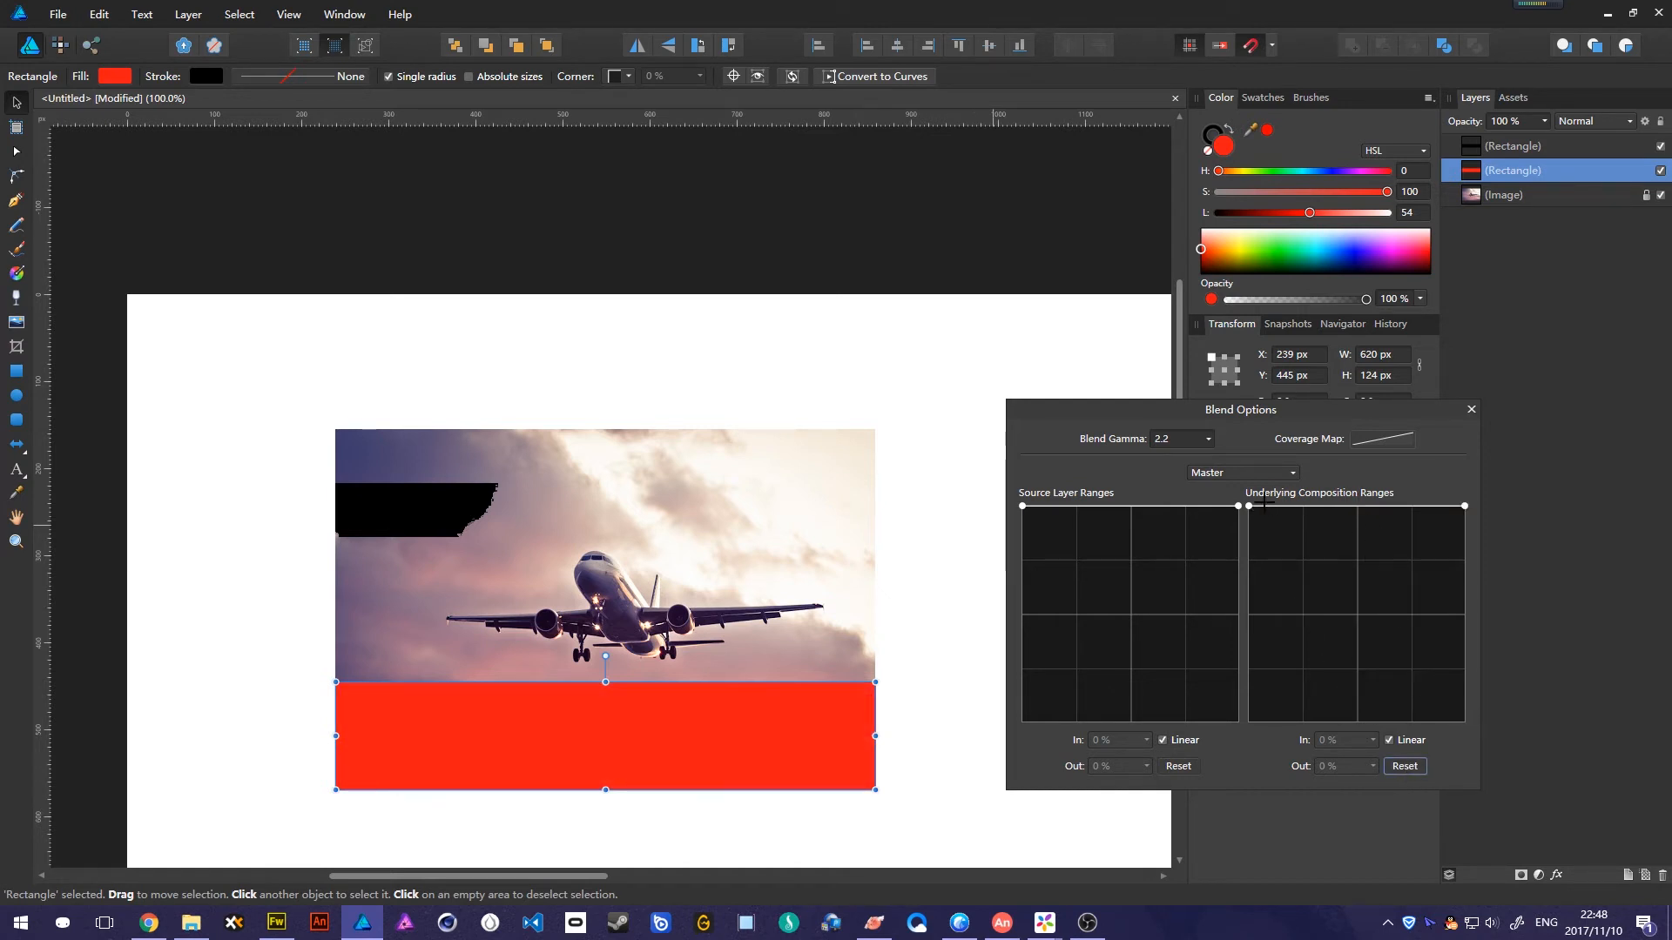
pyautogui.moveTo(1249, 506); pyautogui.dragTo(1358, 729)
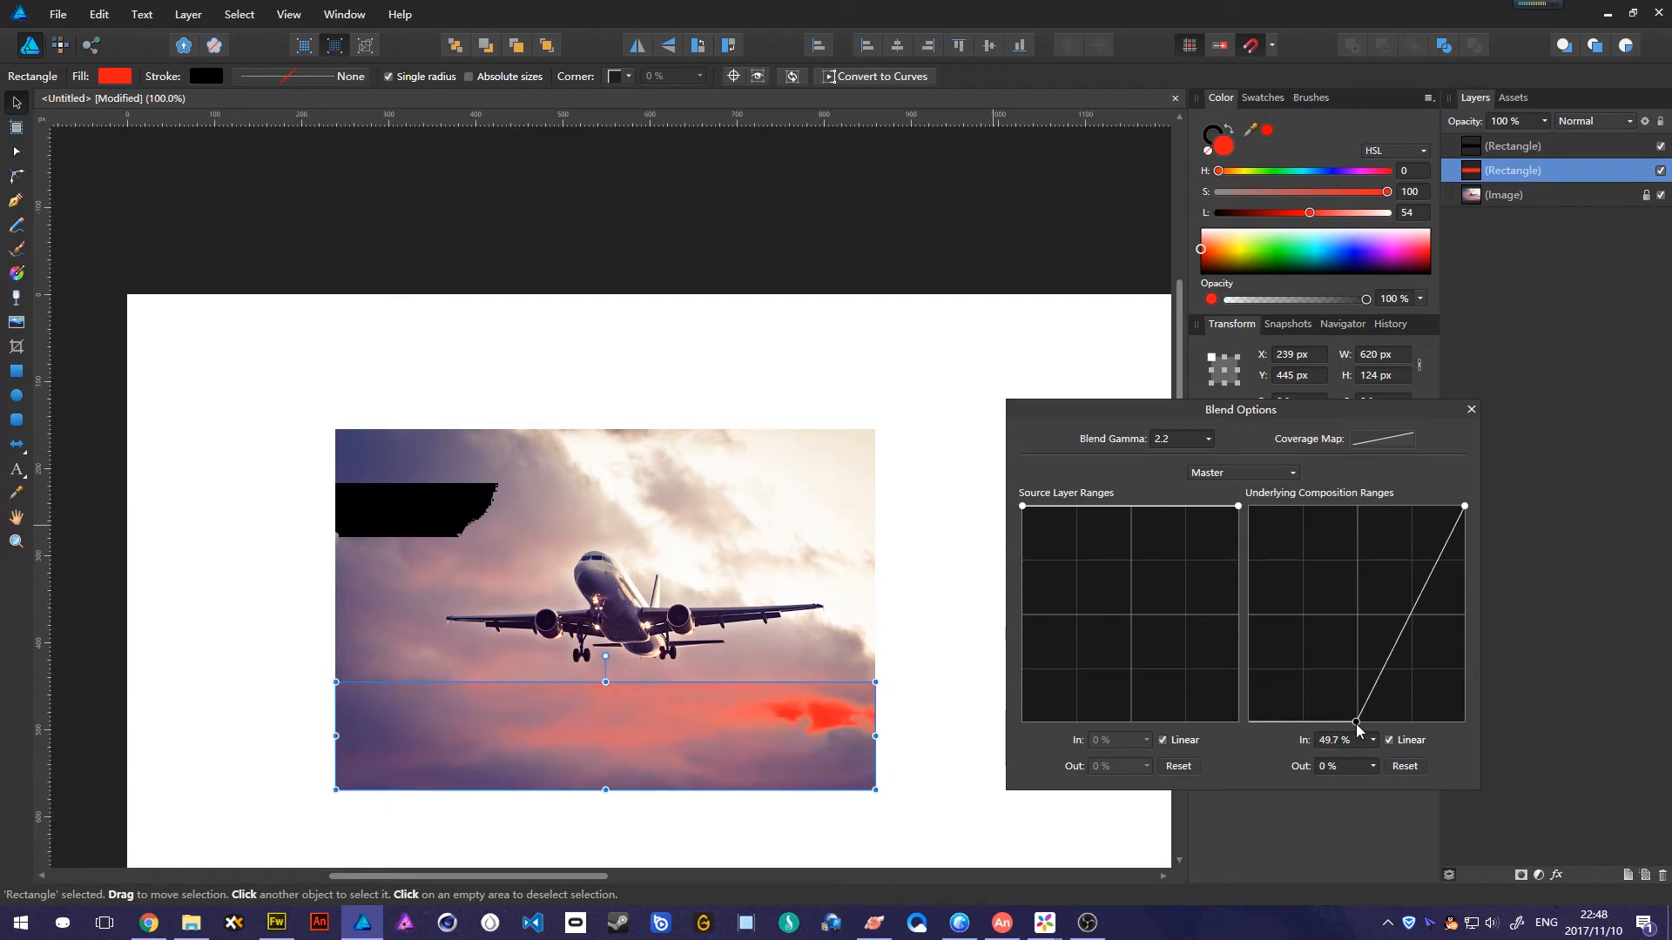
pyautogui.moveTo(1464, 507); pyautogui.dragTo(1297, 500)
# Move the red rectangle up to the photo's upper edge at Y 155 px and delete the black rectangle.
pyautogui.moveTo(730, 745); pyautogui.dragTo(721, 488)
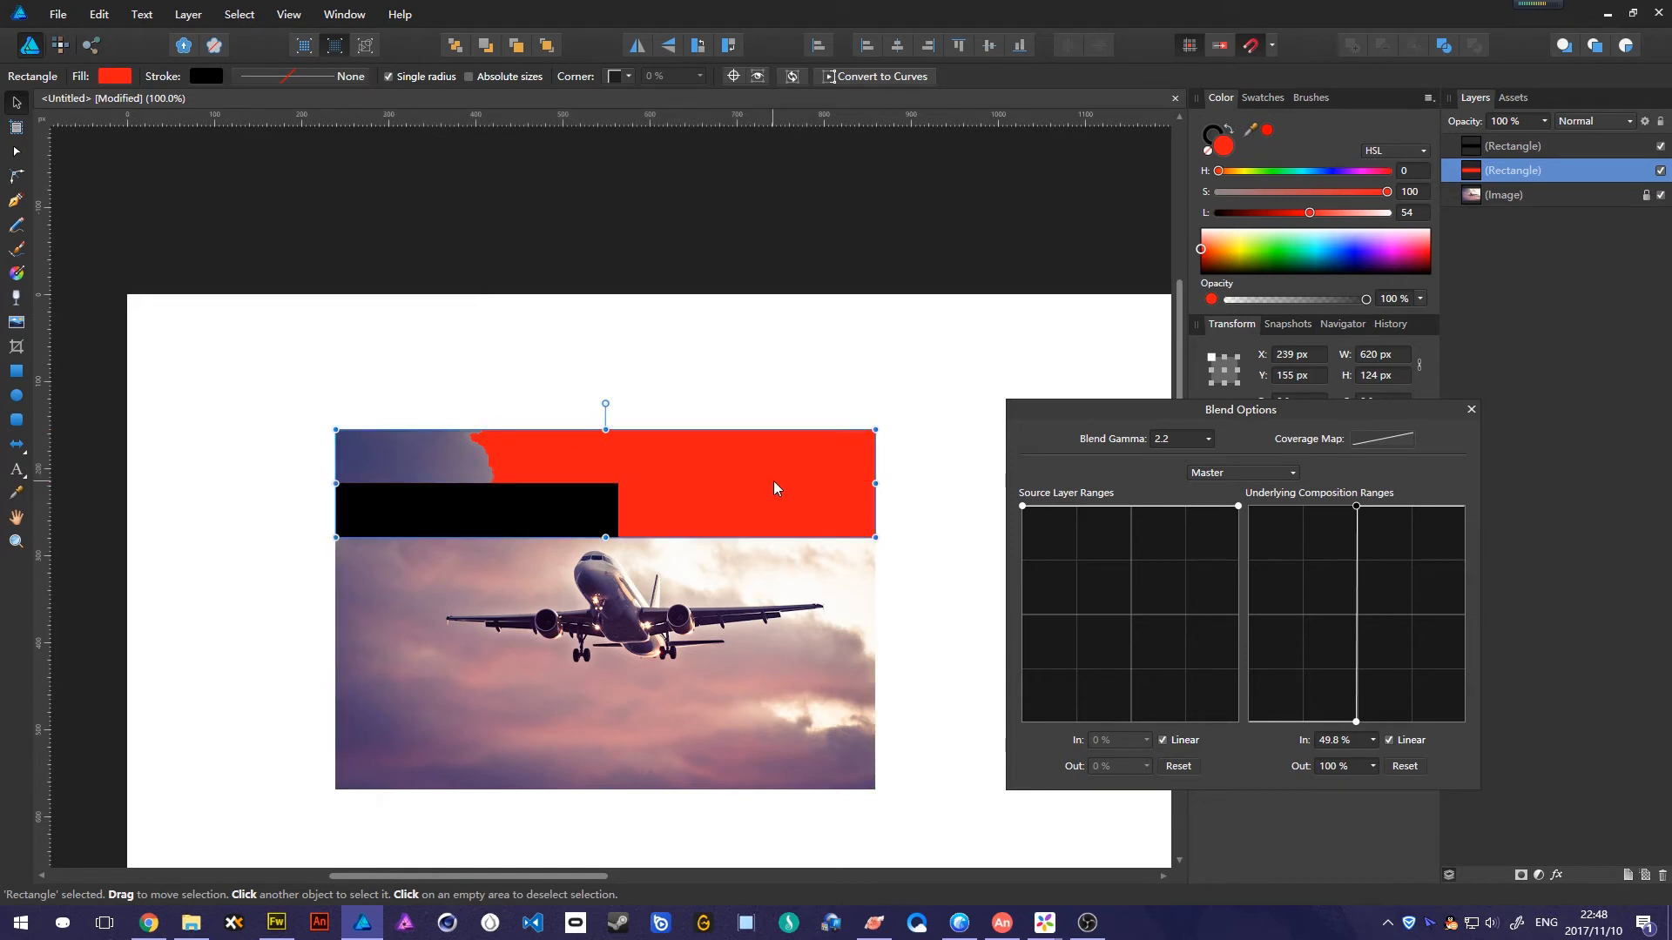
pyautogui.click(1523, 196)
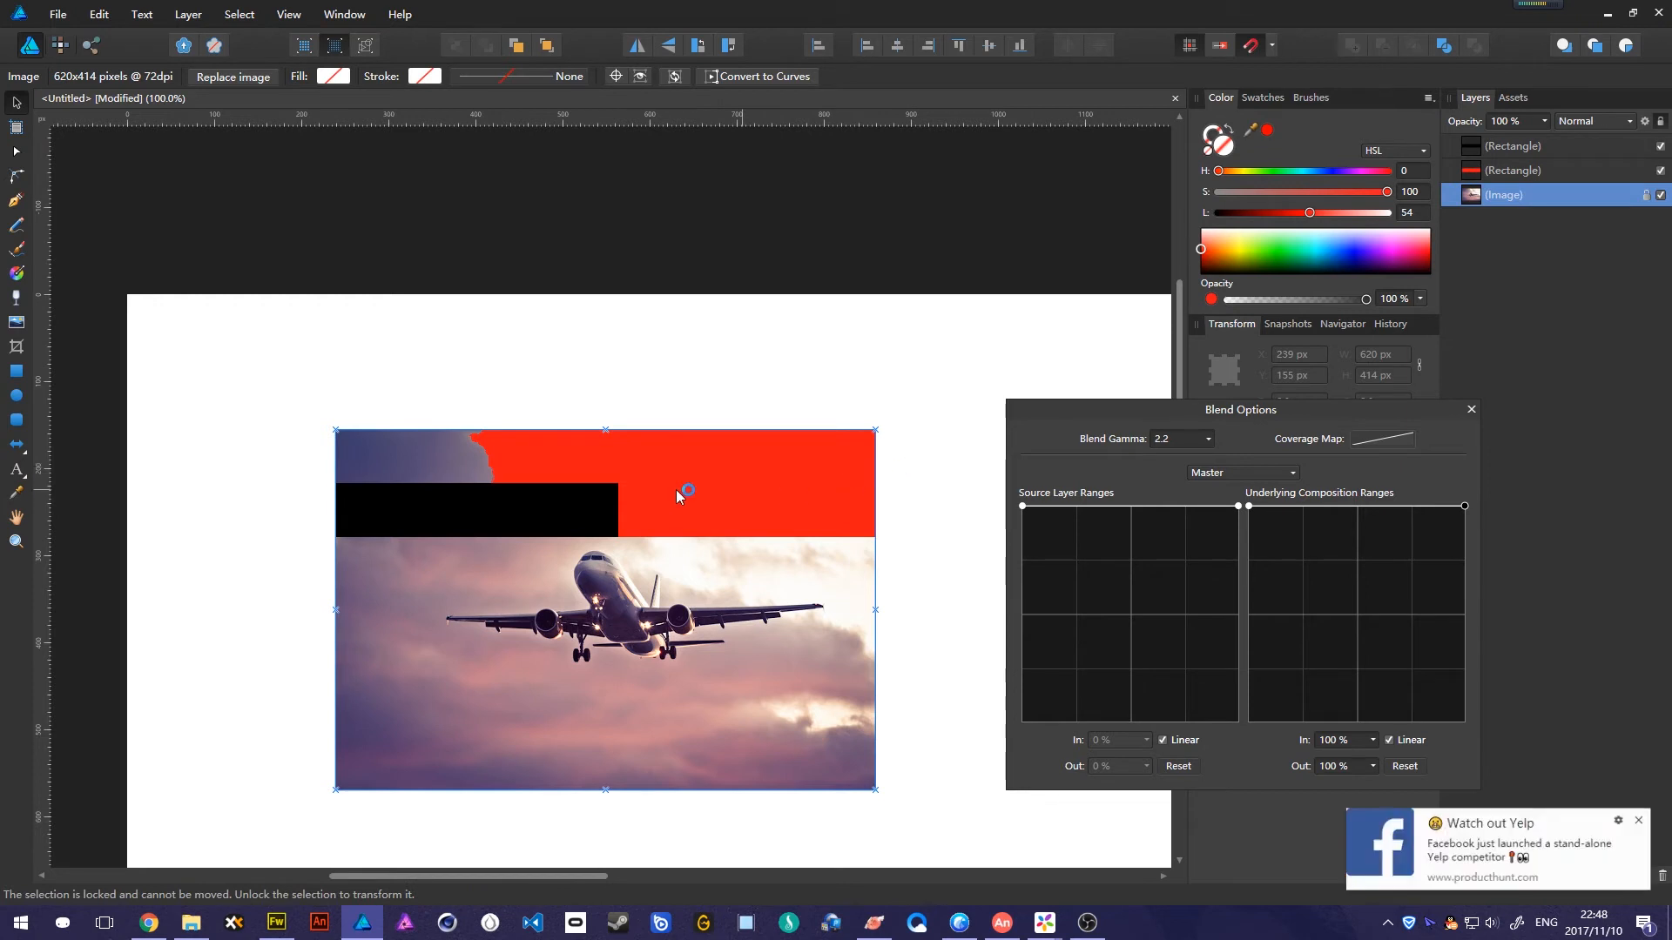
pyautogui.click(605, 405)
pyautogui.click(592, 512)
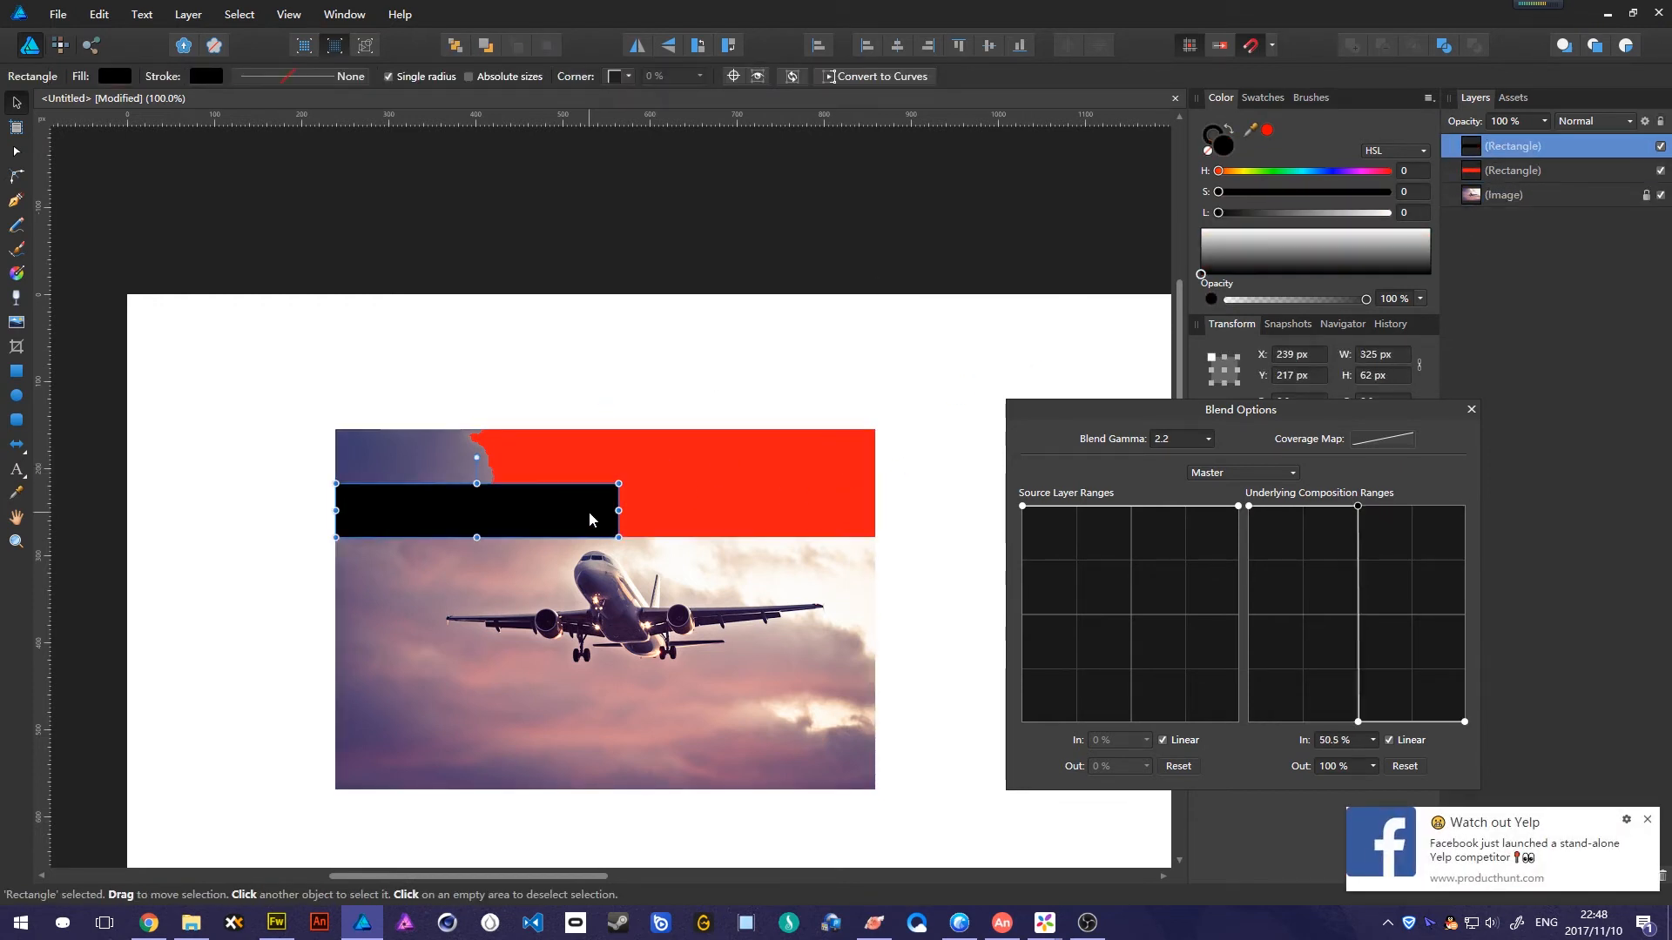
pyautogui.press('Delete')
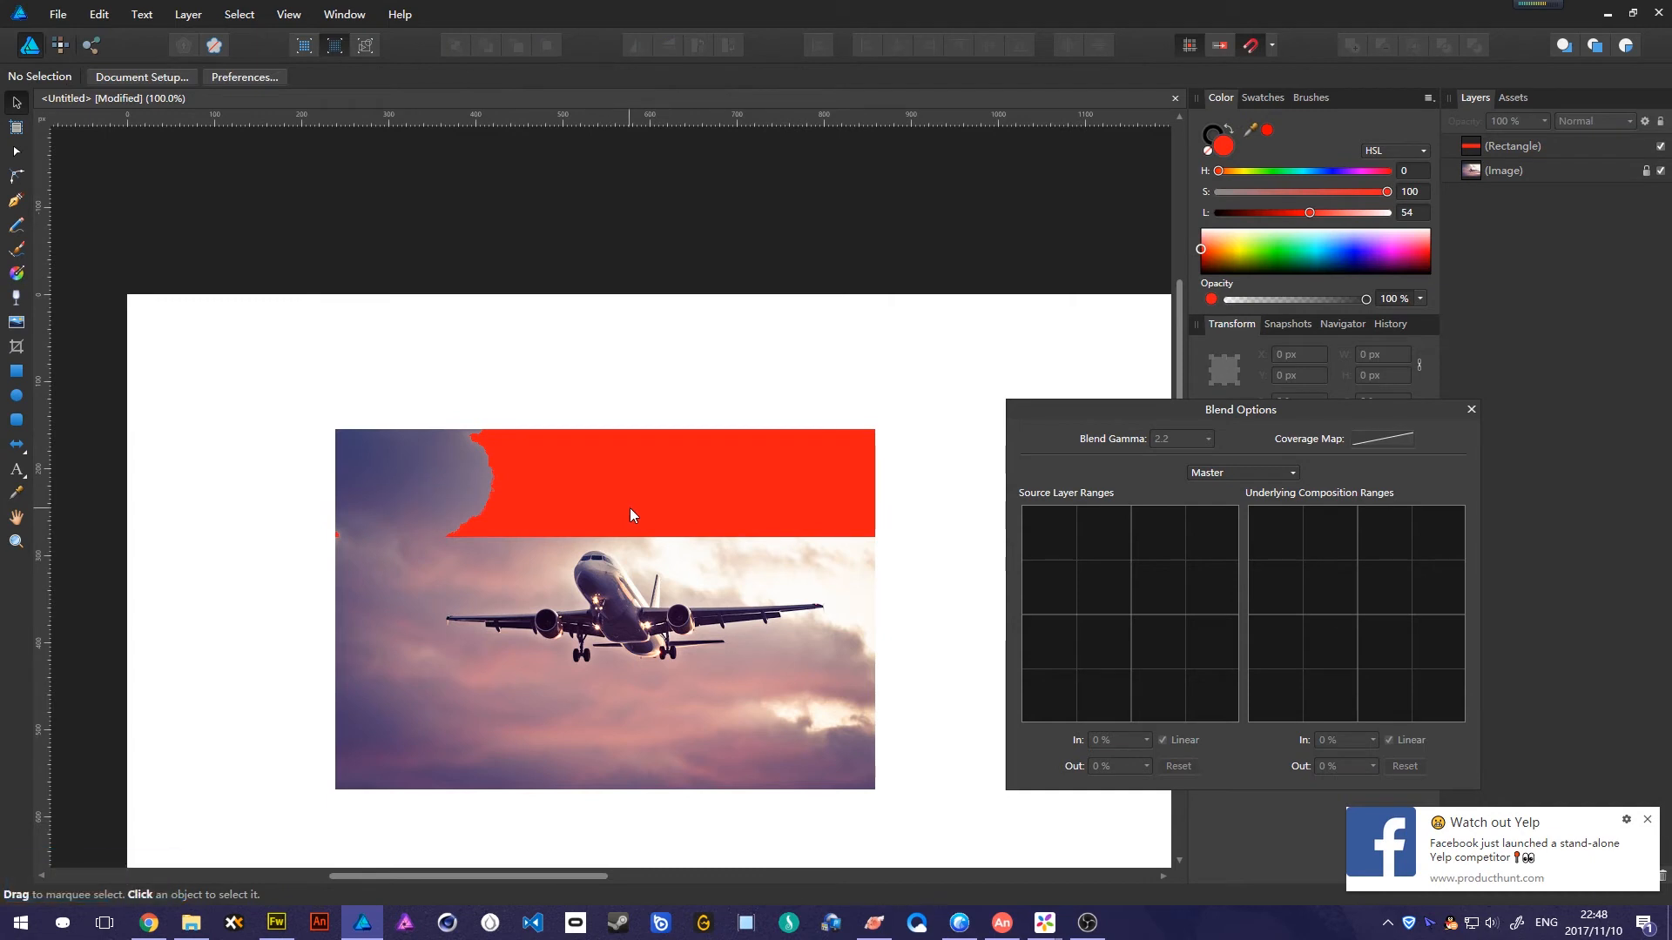
# Stretch the red rectangle to the photo's full height of 414 px and reset its Underlying Composition Ranges.
pyautogui.click(630, 509)
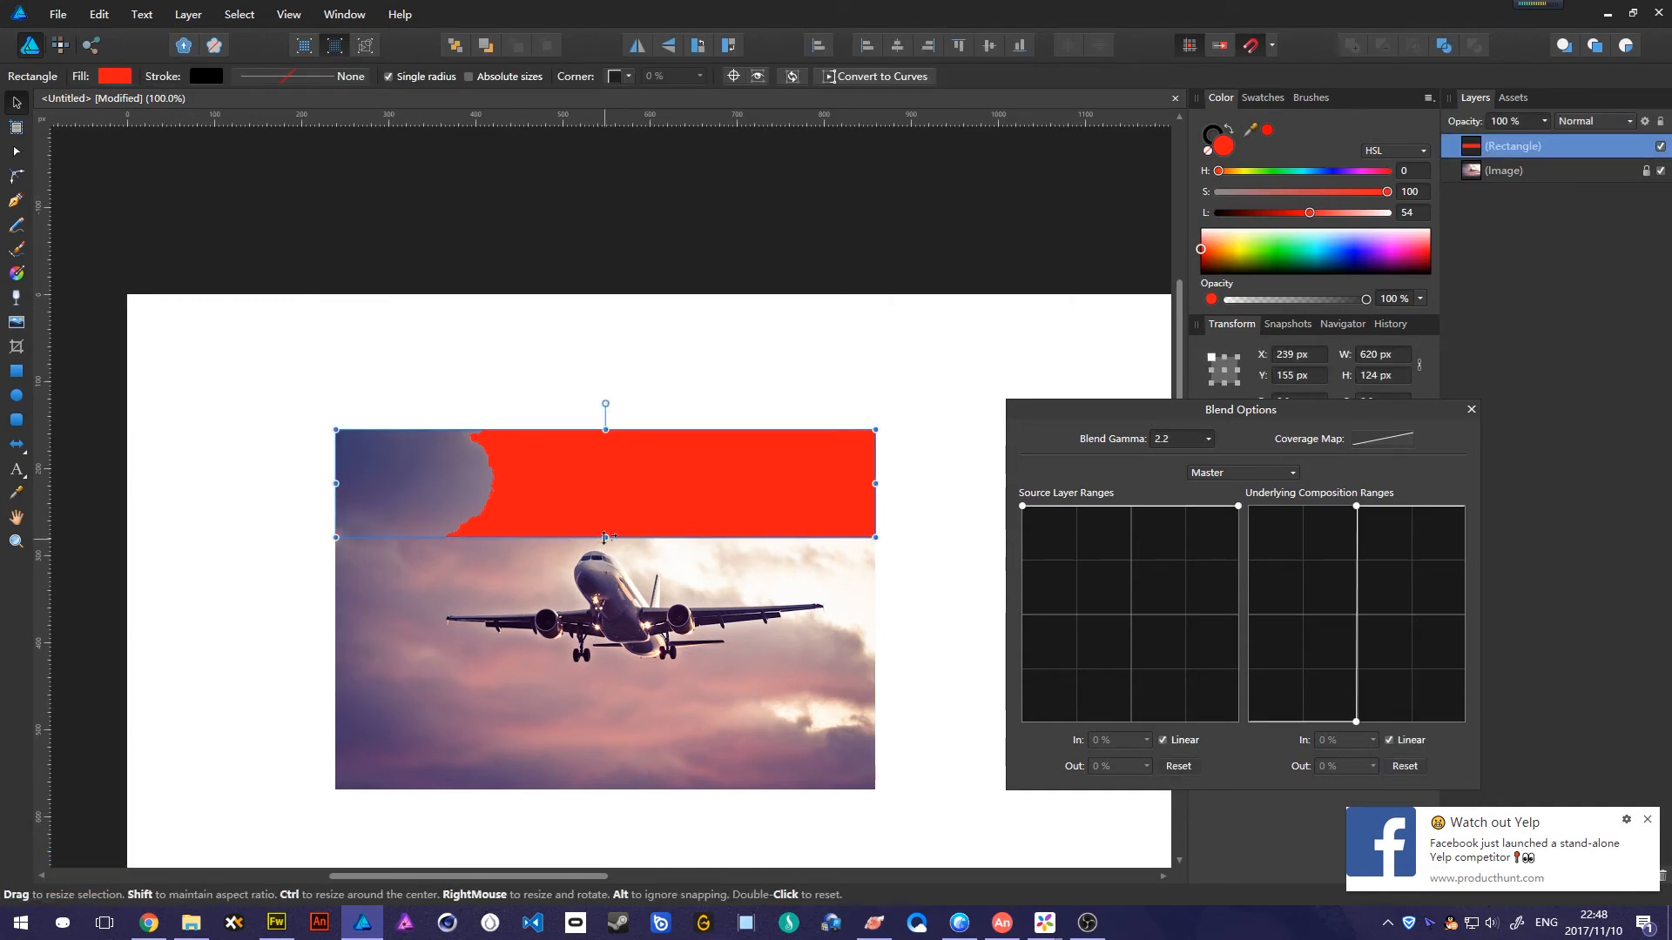
pyautogui.moveTo(606, 538); pyautogui.dragTo(607, 789)
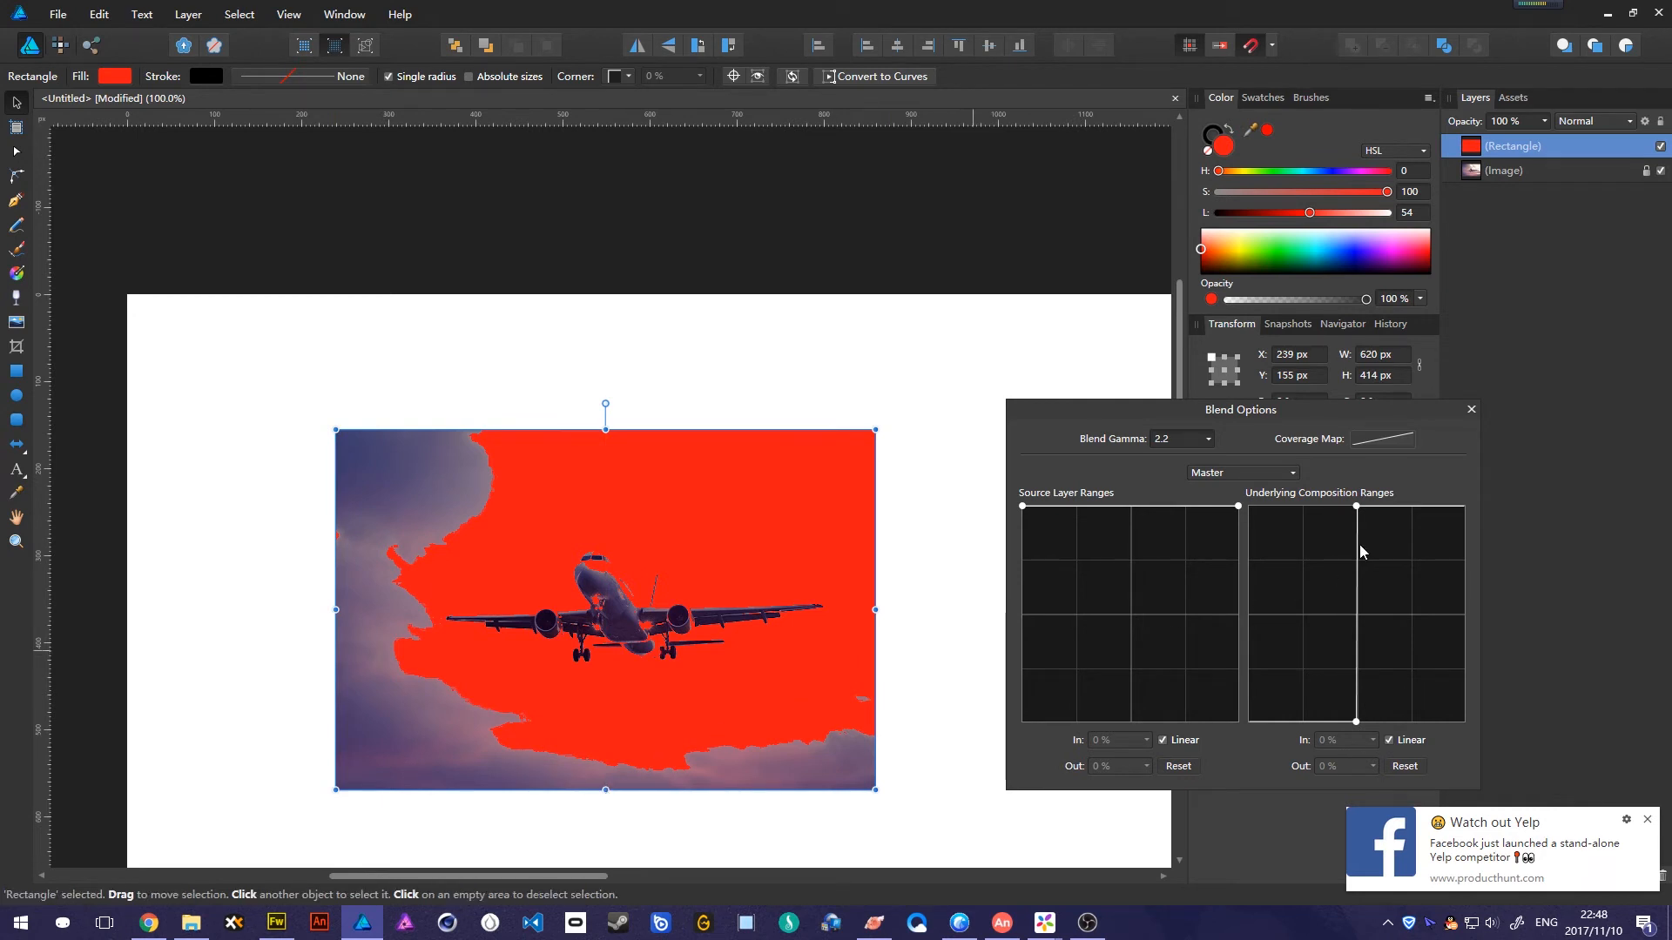
pyautogui.click(1399, 768)
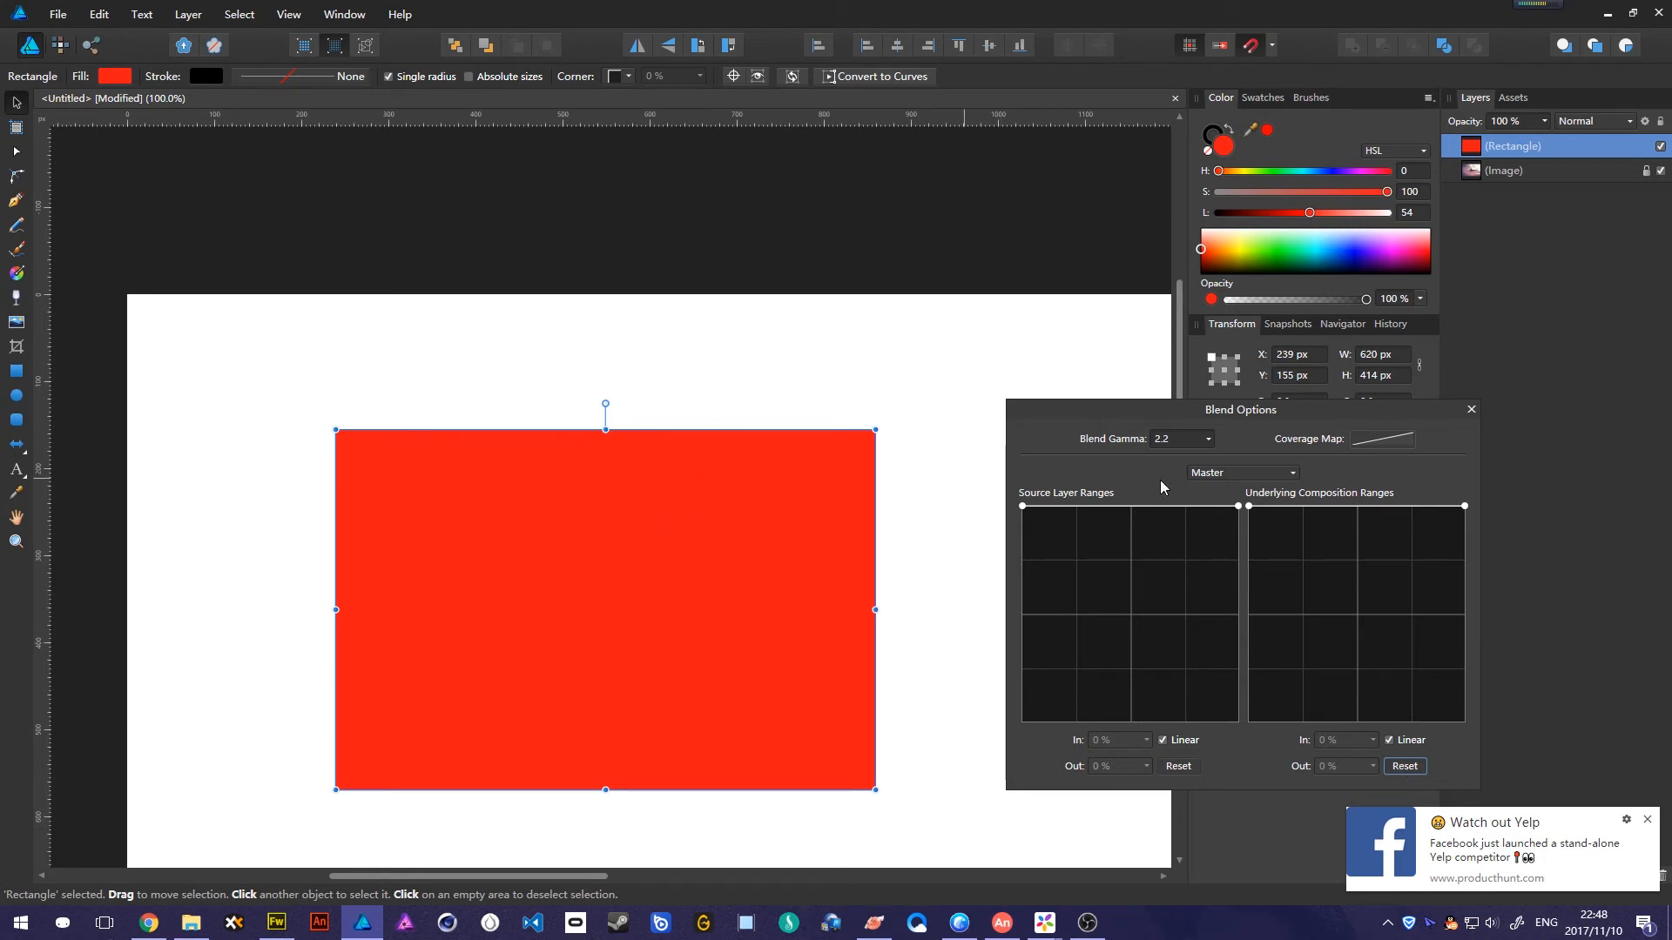
# Move the red rectangle off the photo to about X -423 px, Y 410 px.
pyautogui.moveTo(694, 579); pyautogui.dragTo(193, 849)
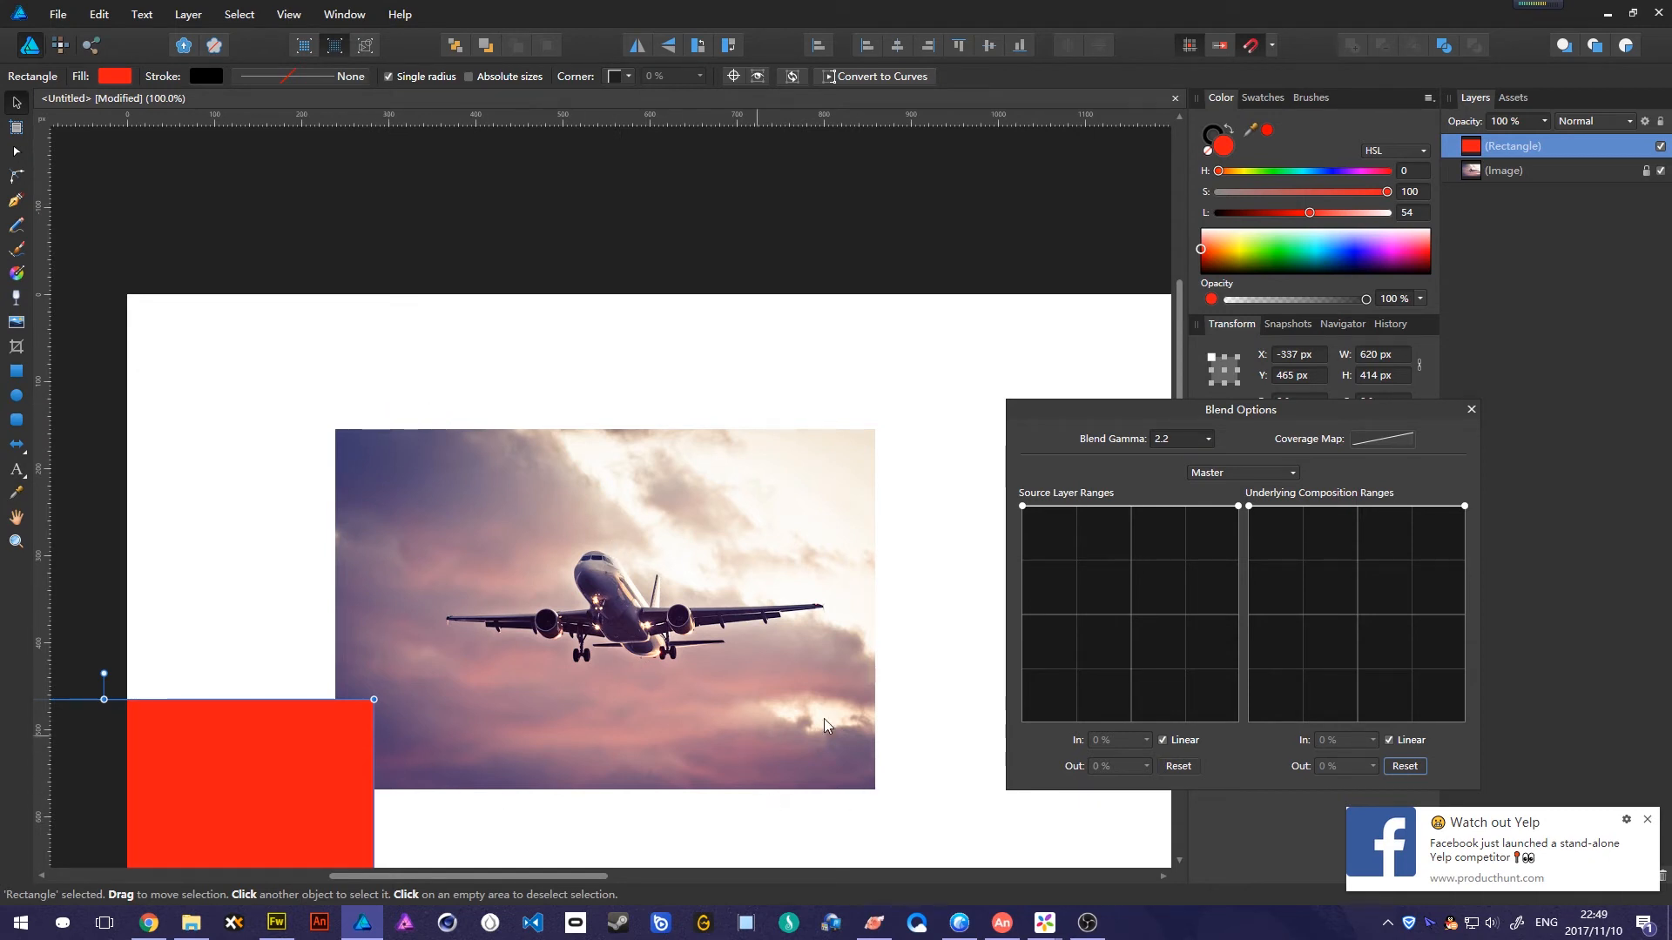
pyautogui.moveTo(908, 682); pyautogui.dragTo(262, 781)
pyautogui.moveTo(318, 389); pyautogui.dragTo(319, 721)
pyautogui.moveTo(930, 689); pyautogui.dragTo(320, 813)
pyautogui.moveTo(287, 758); pyautogui.dragTo(212, 709)
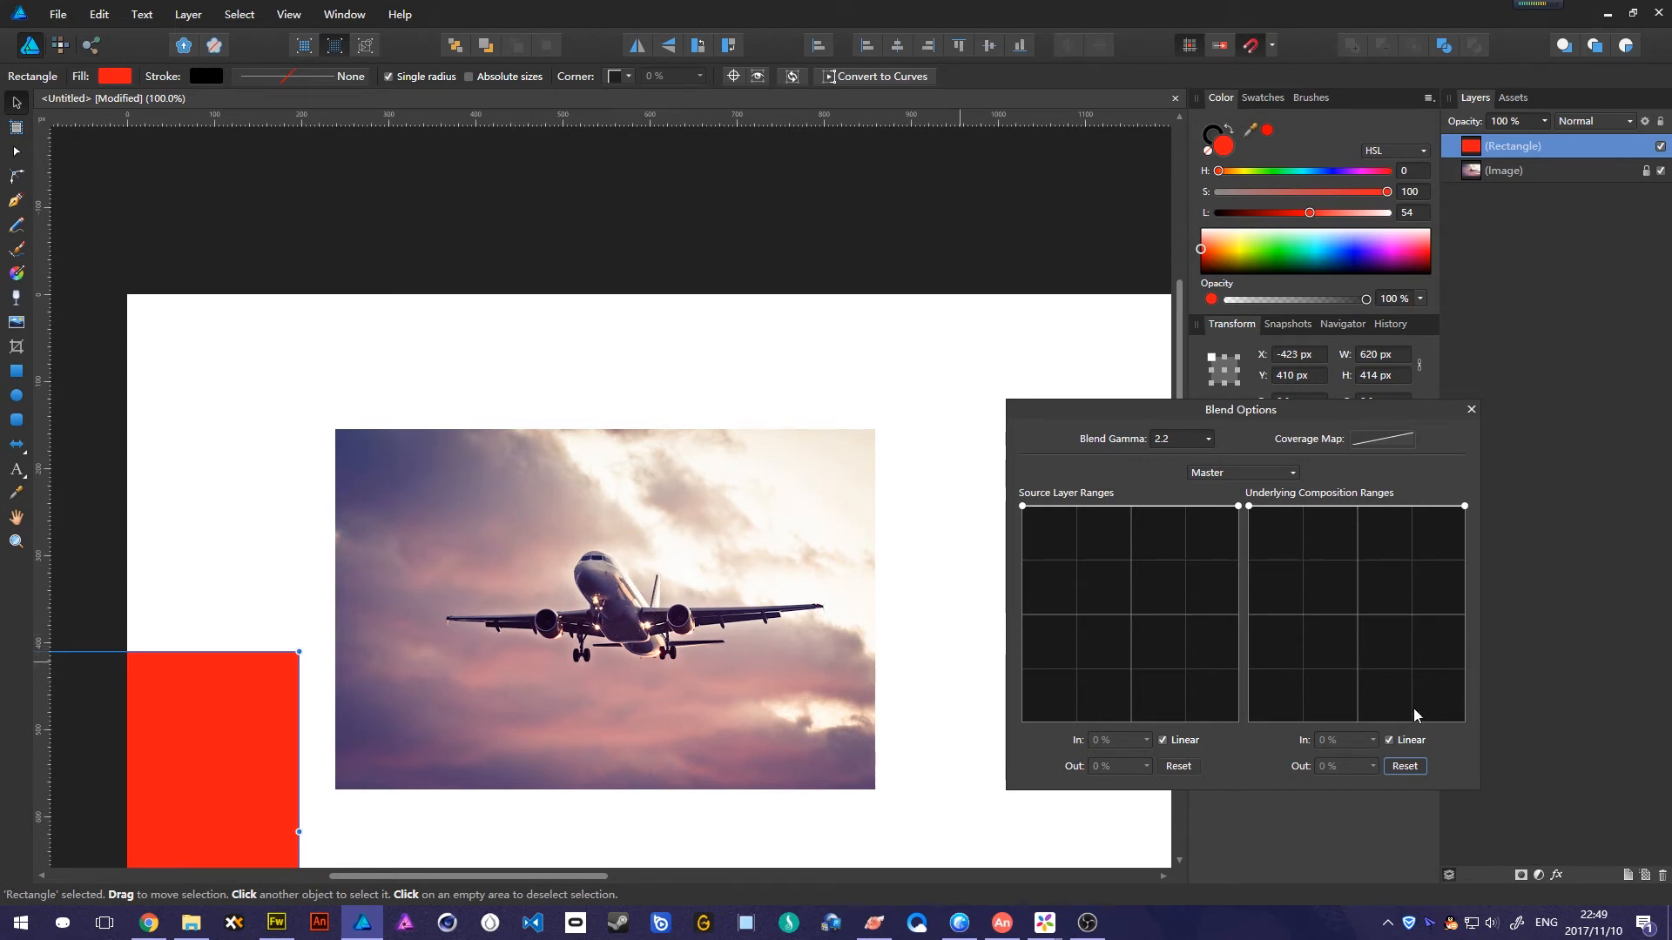
# Try a Shadows / Highlights adjustment on the photo with Shadows at 200%, then delete the adjustment.
pyautogui.click(1528, 170)
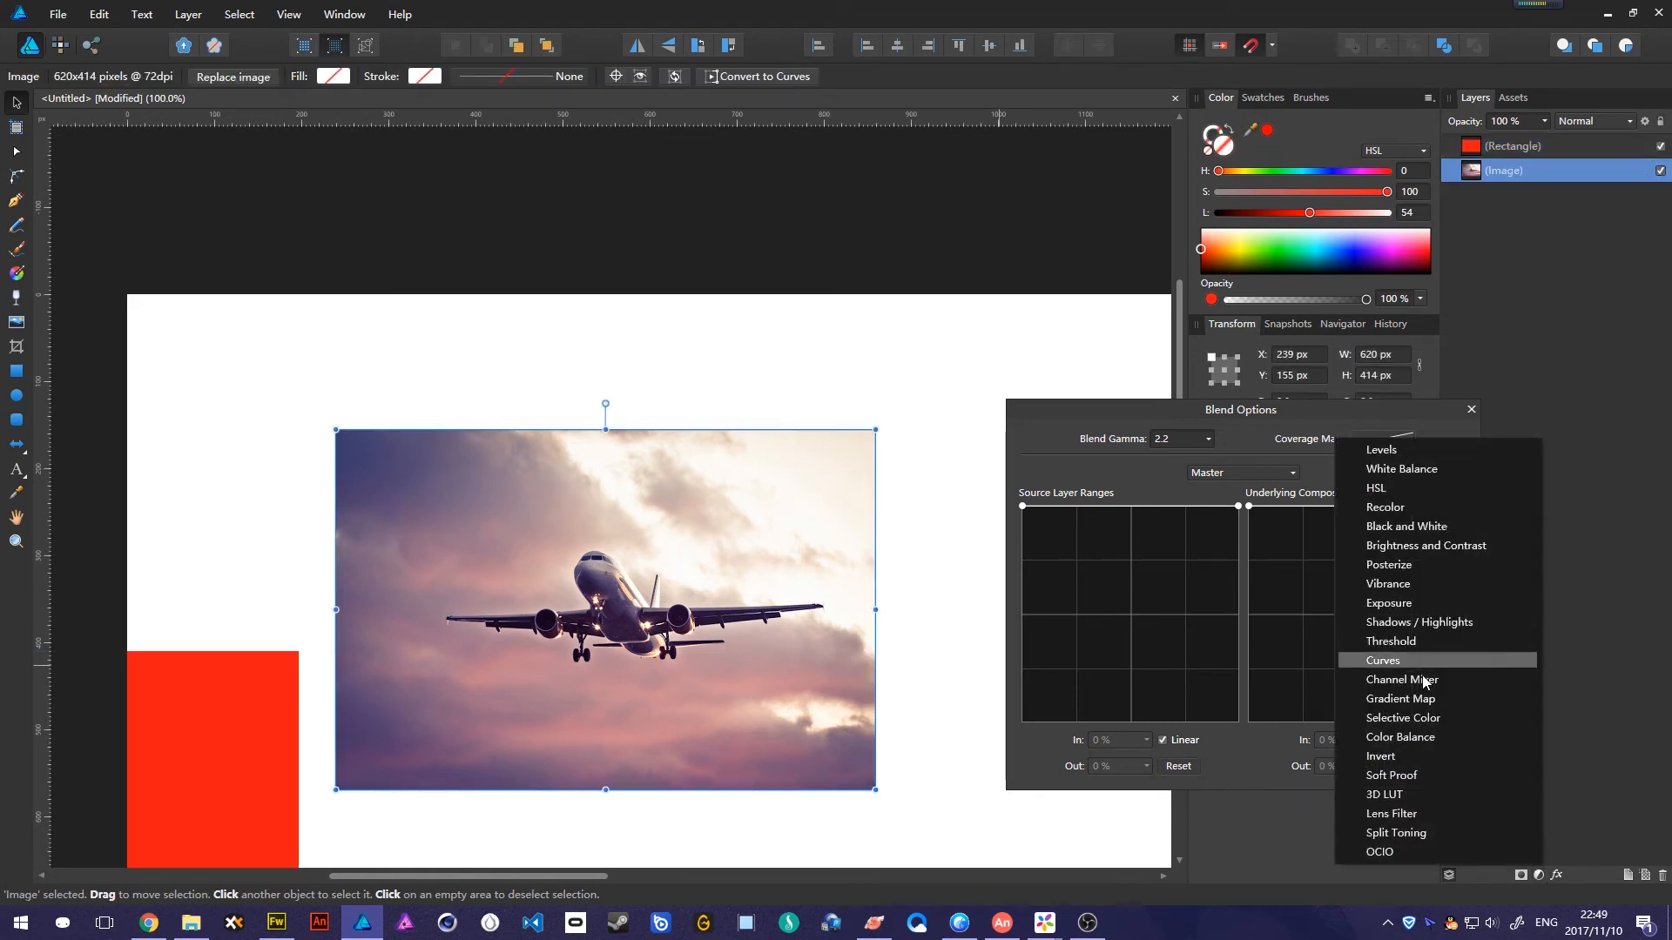
pyautogui.click(1428, 624)
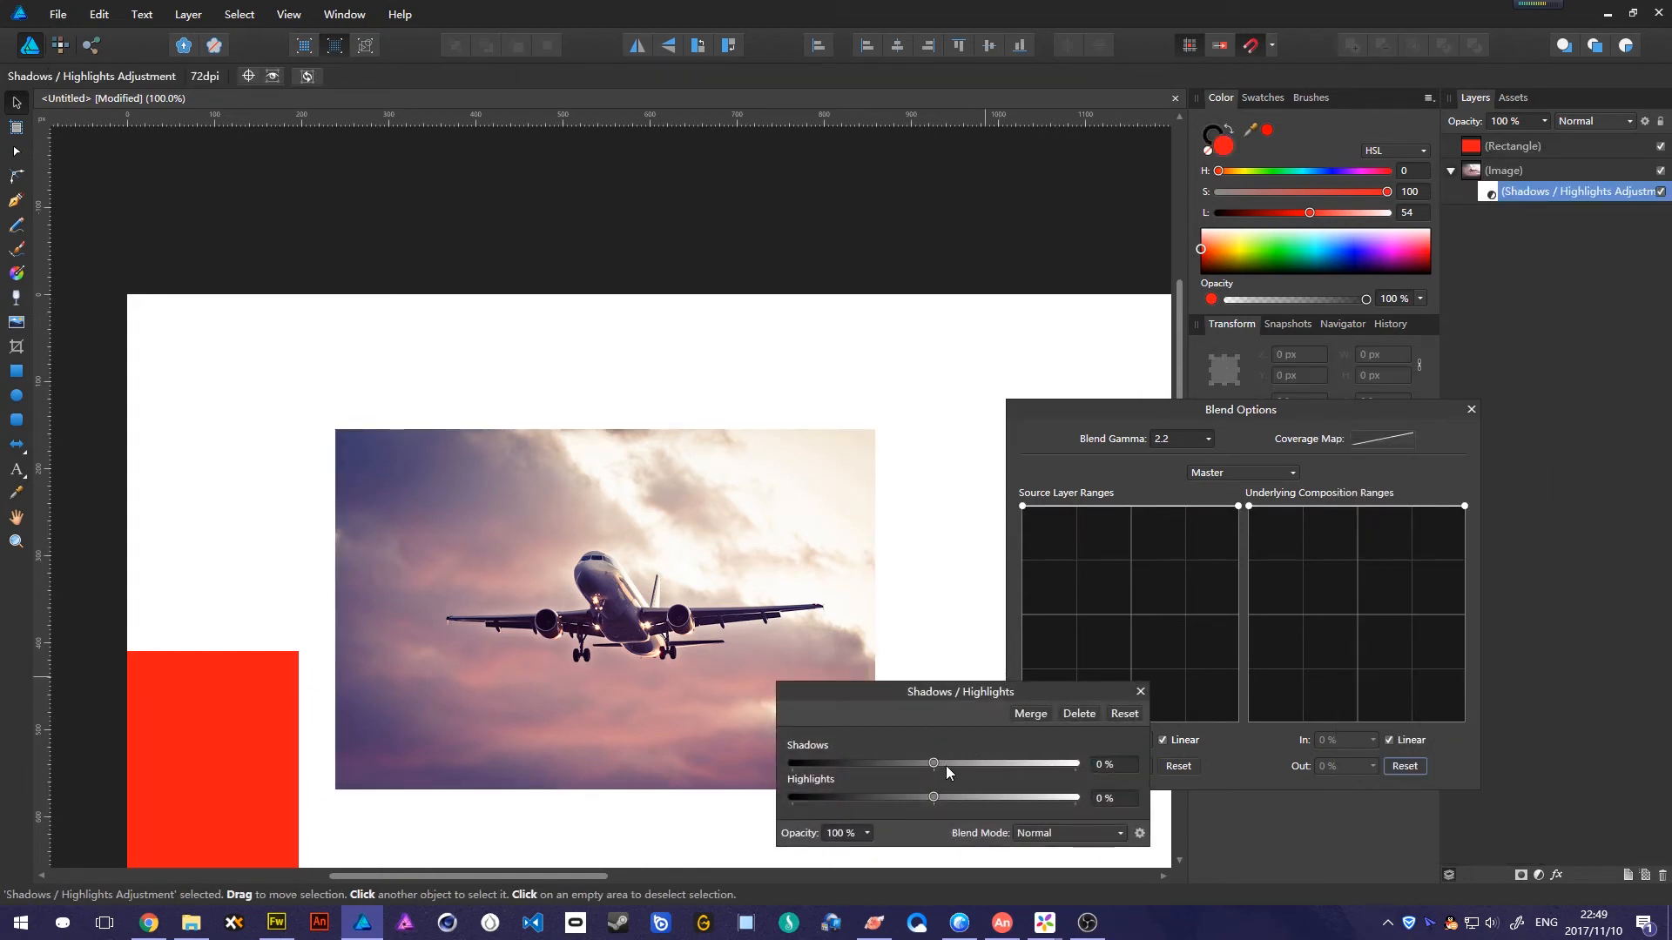
pyautogui.moveTo(963, 756); pyautogui.dragTo(1253, 772)
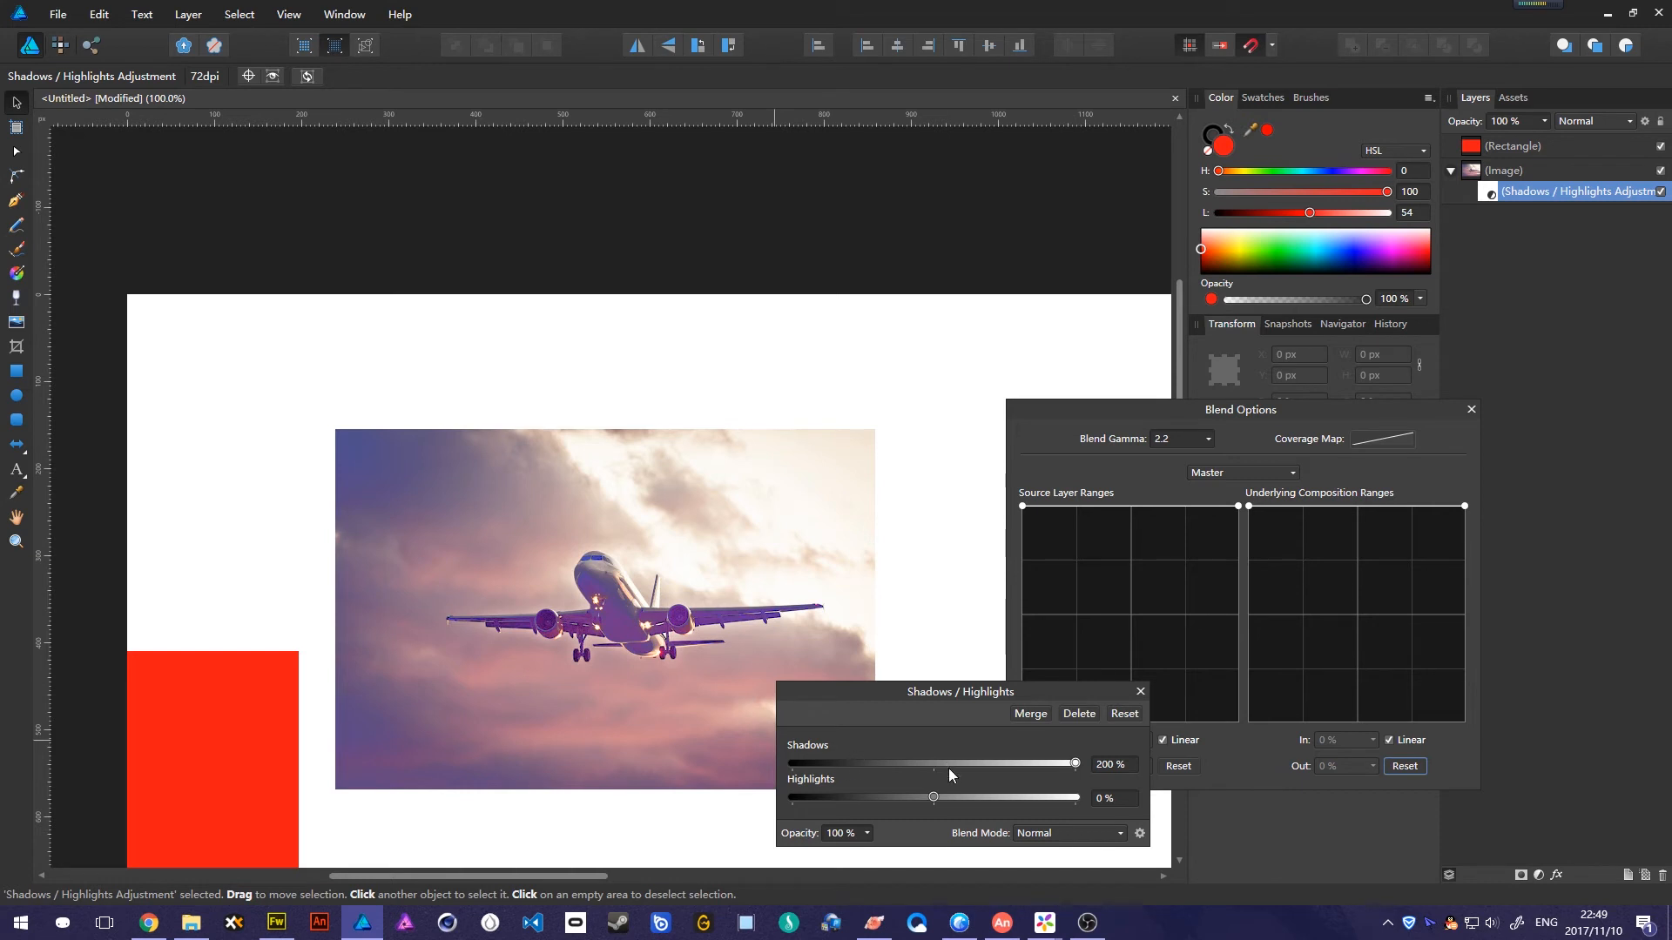
pyautogui.moveTo(1080, 763)
pyautogui.mouseDown()
pyautogui.moveTo(1036, 766)
pyautogui.moveTo(1089, 764)
pyautogui.mouseUp()
pyautogui.click(1092, 712)
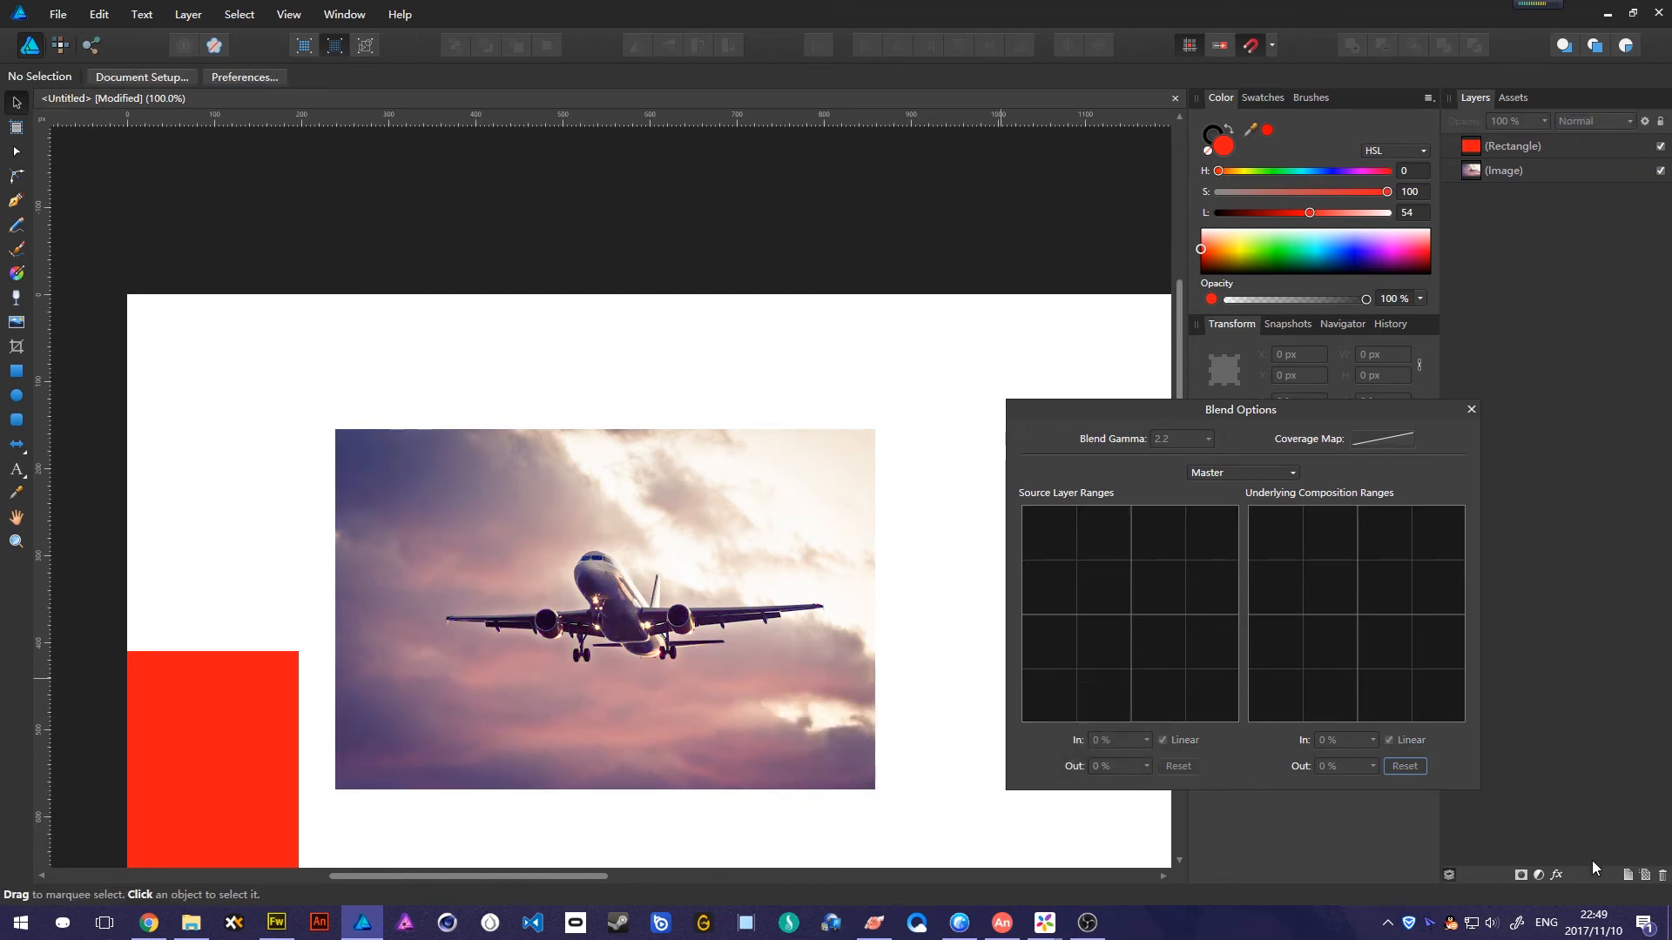
# Add a Brightness / Contrast adjustment with Brightness at 75% and nest it inside the photo layer.
pyautogui.click(1541, 876)
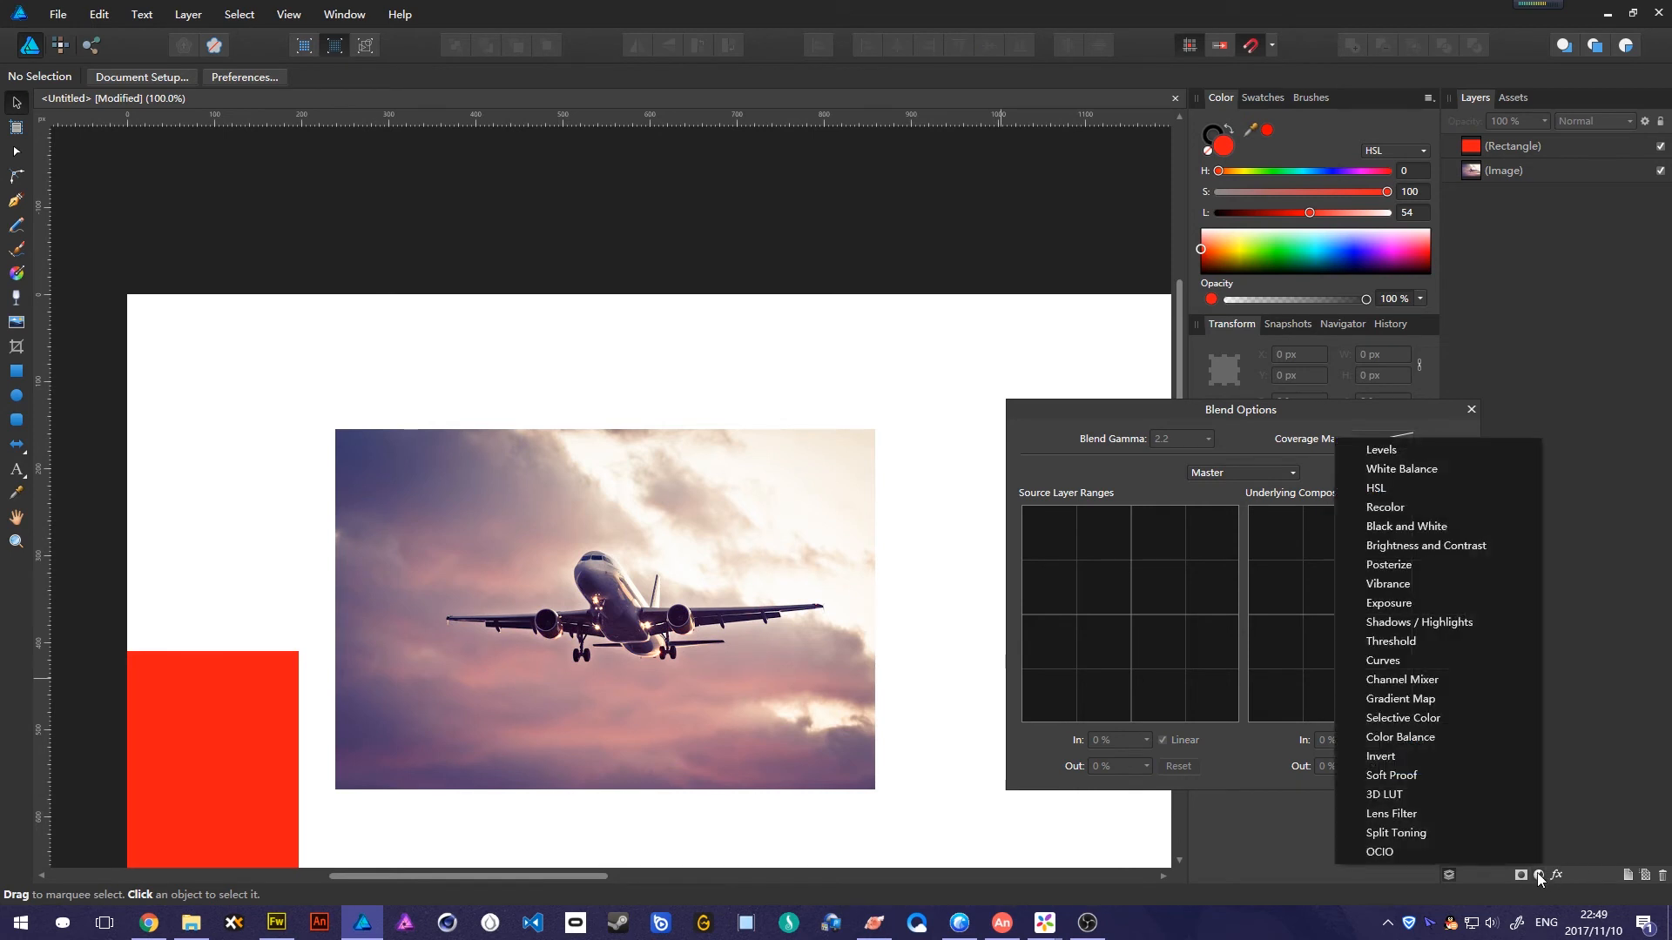
pyautogui.click(1452, 546)
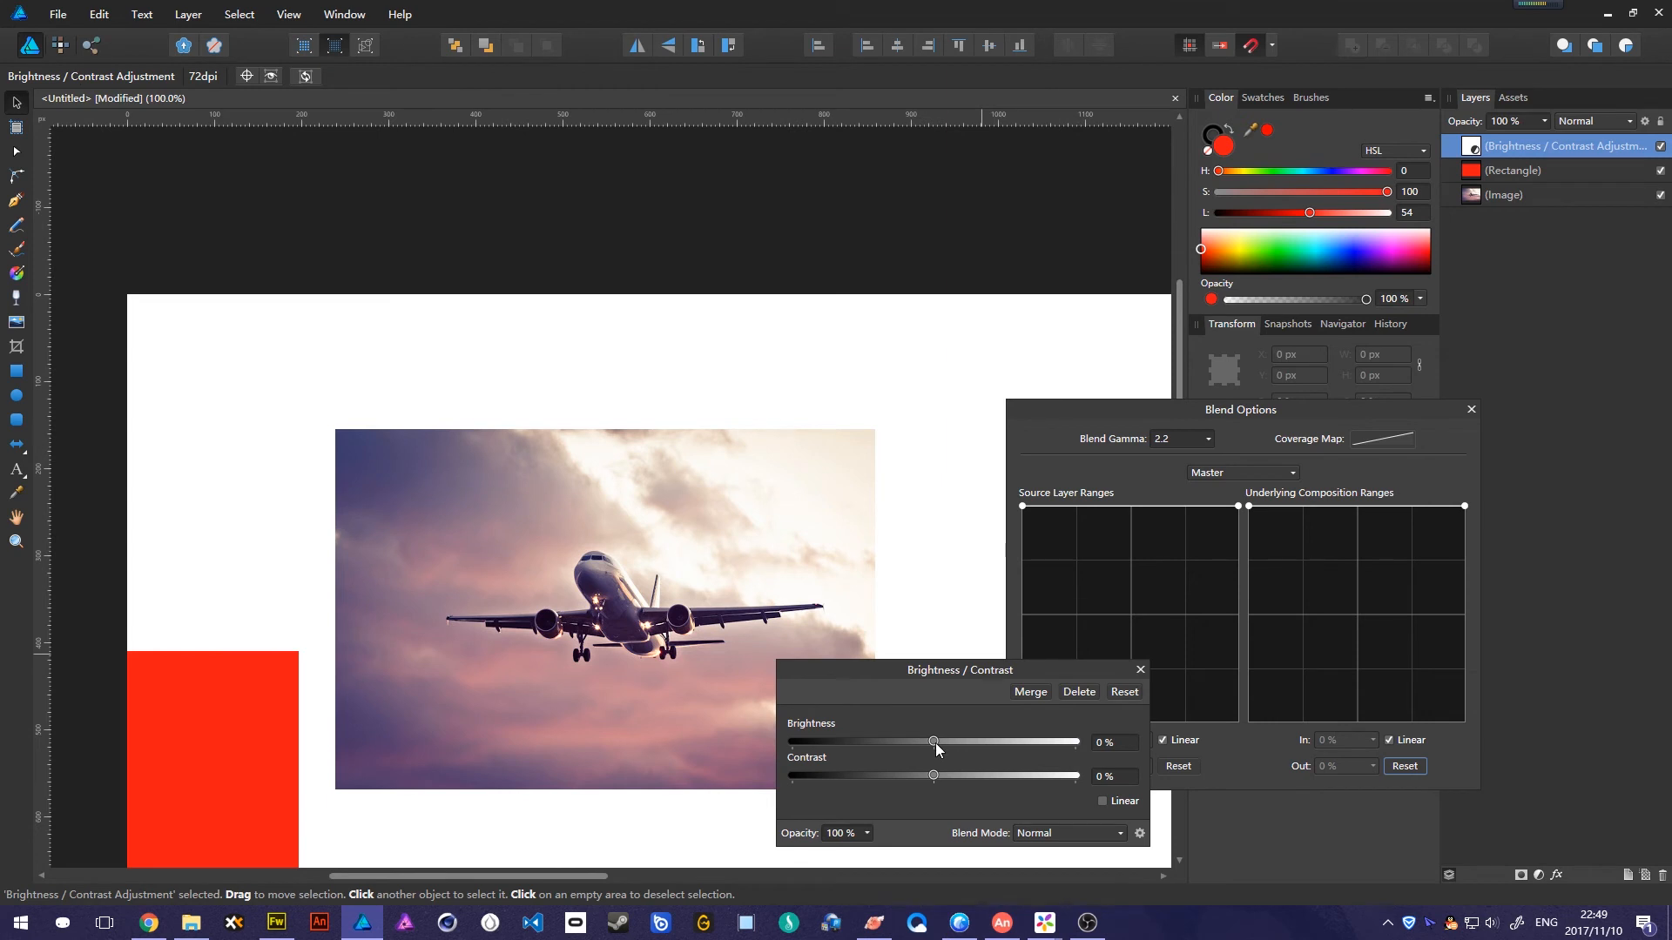
pyautogui.moveTo(934, 747); pyautogui.dragTo(1044, 759)
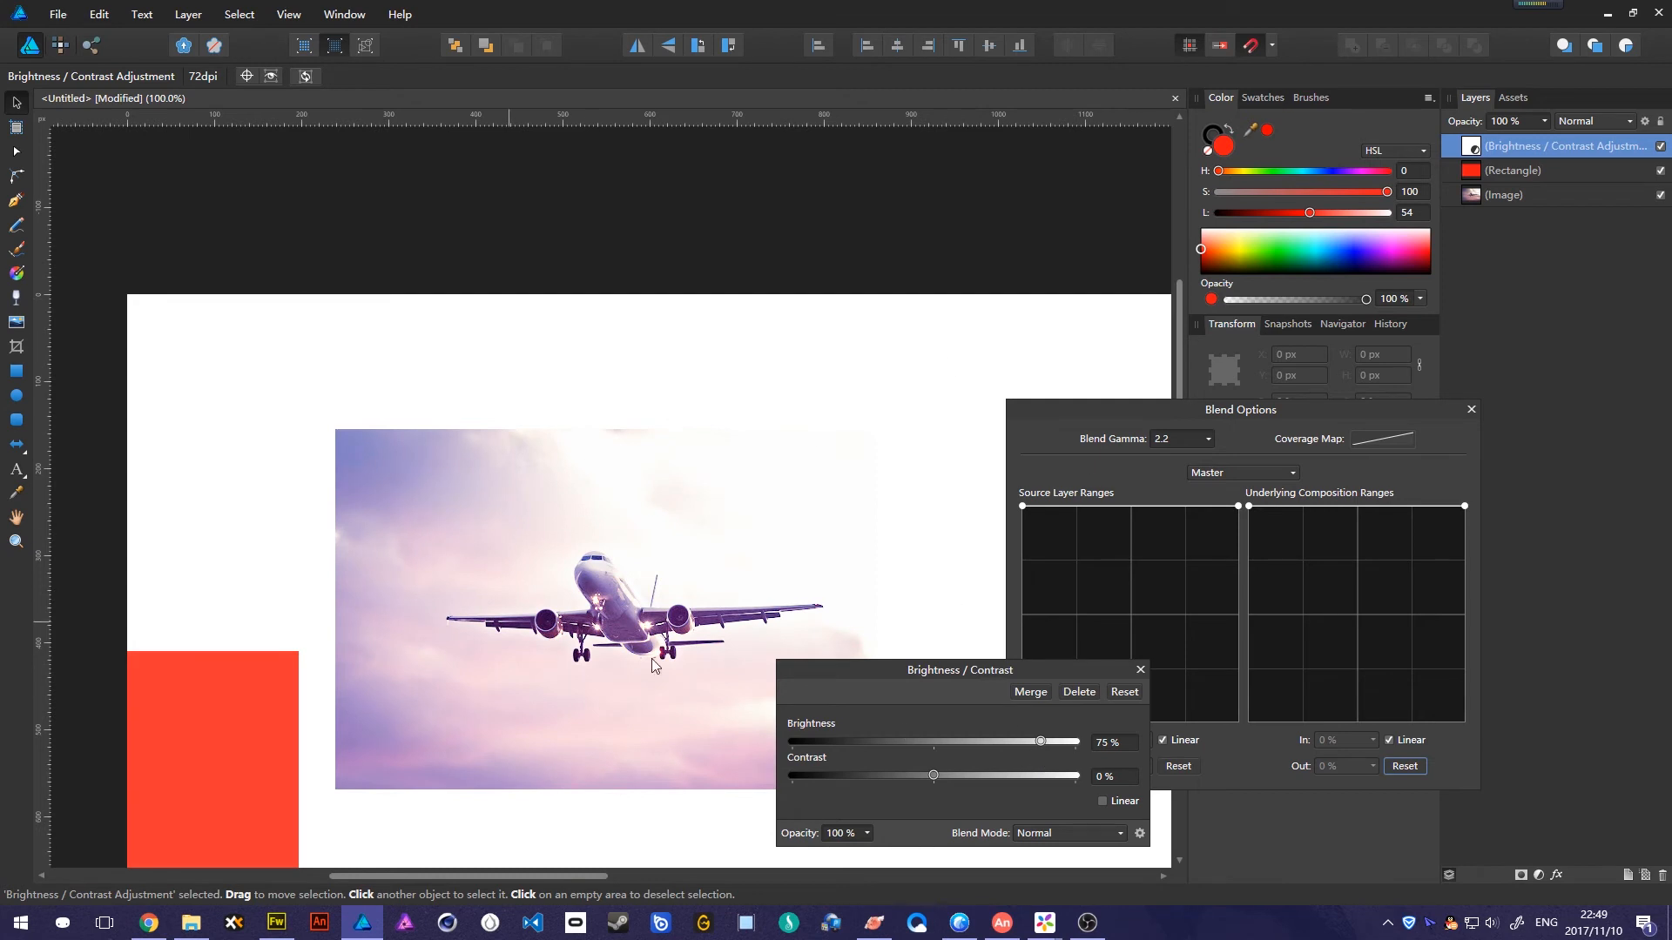
pyautogui.click(764, 522)
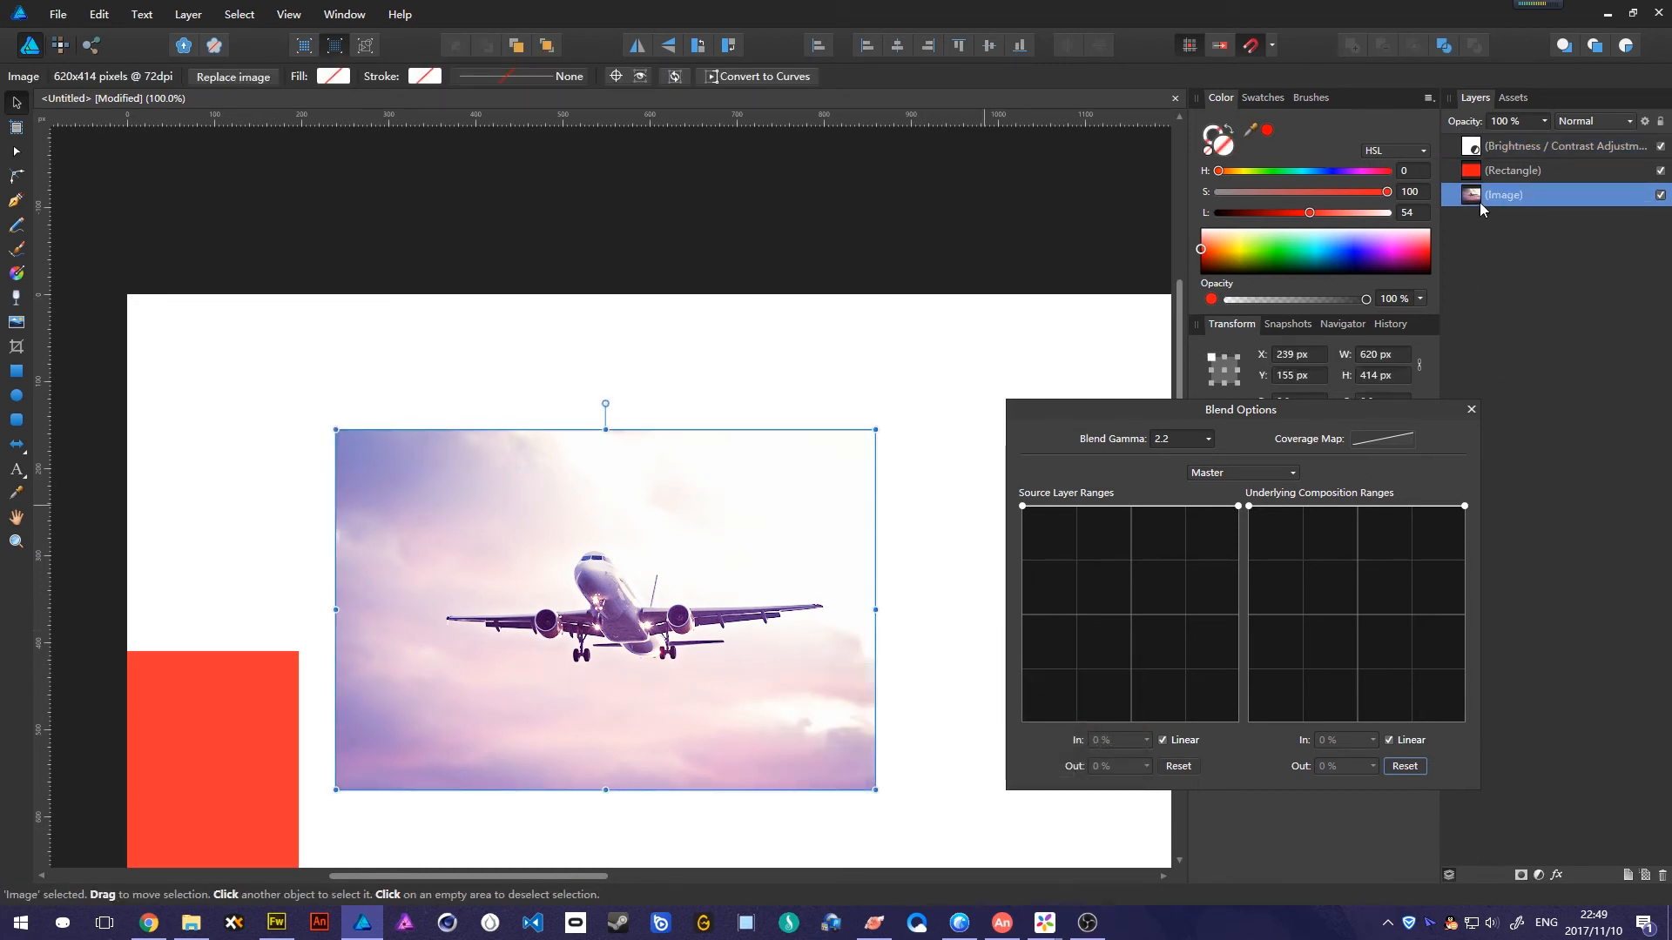
pyautogui.moveTo(1480, 146); pyautogui.dragTo(1485, 218)
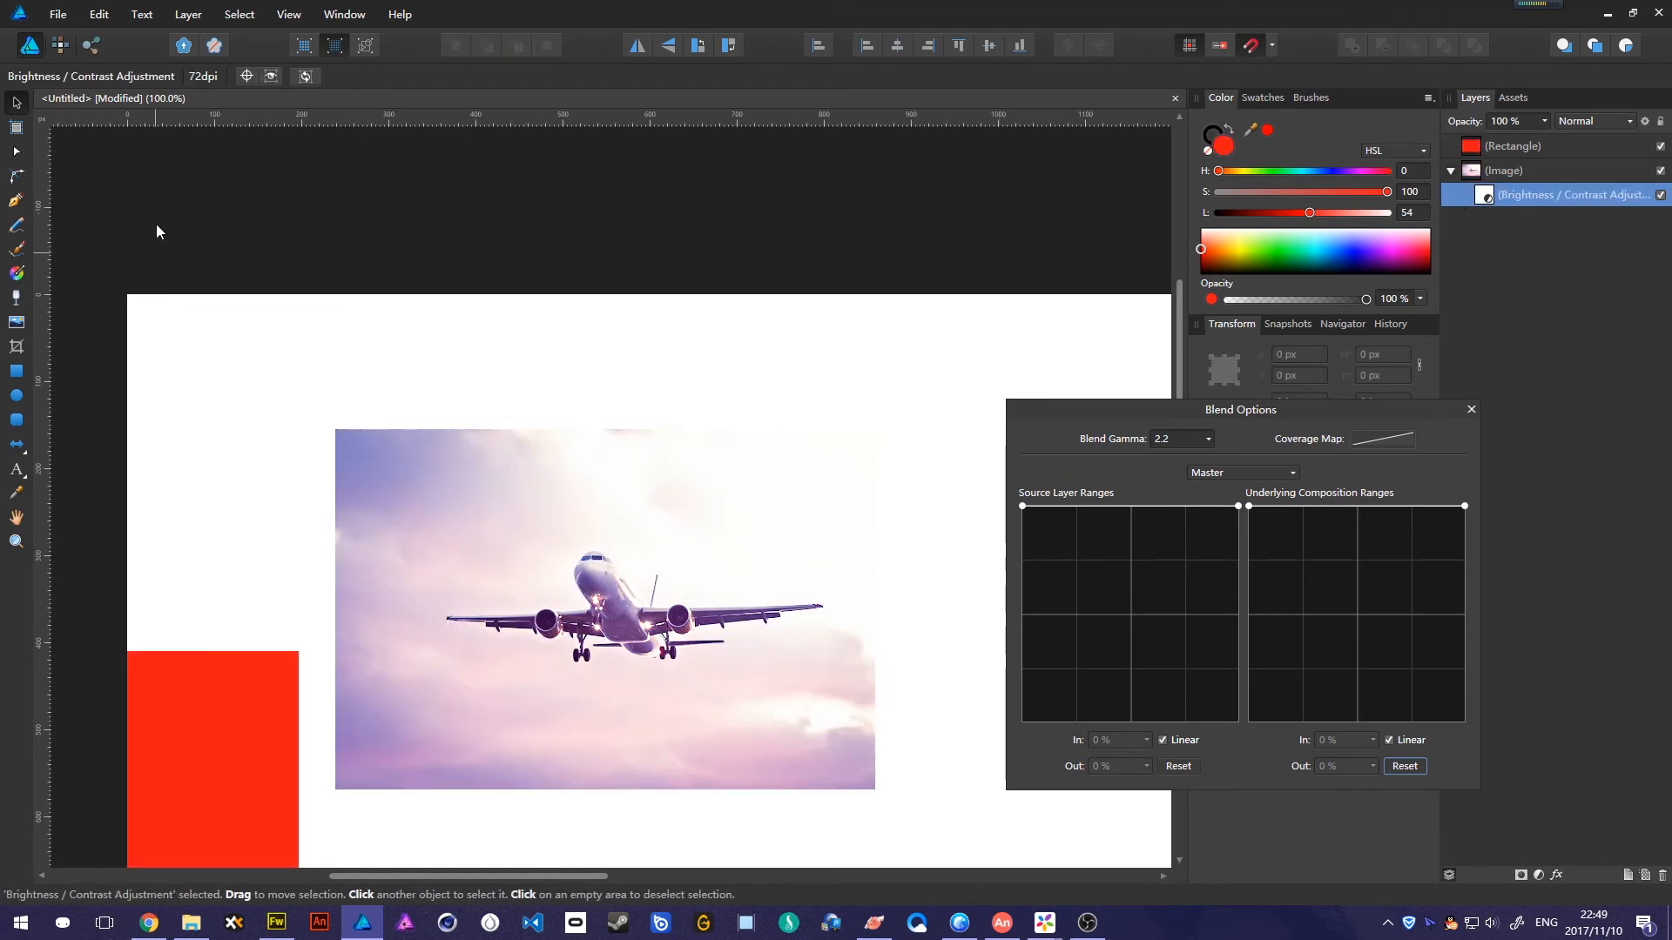
# Switch to the Pixel Persona and set up the Erase Brush with a width of 56.1 px and 20% hardness.
pyautogui.click(60, 44)
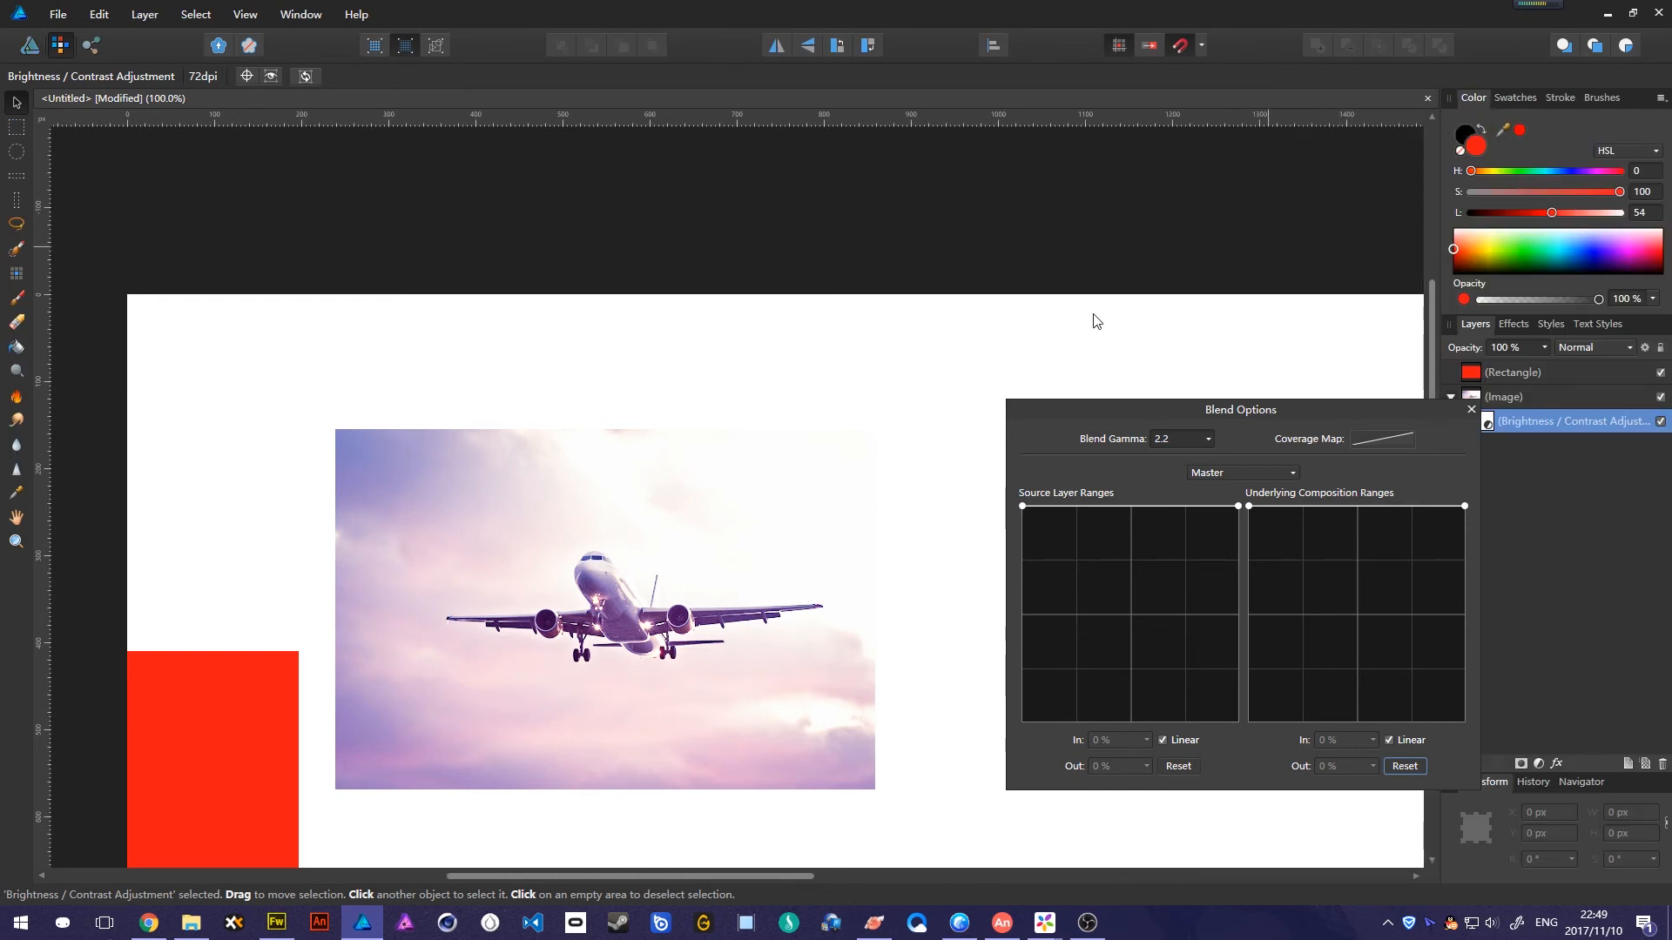
pyautogui.scroll(-2, 521, 558)
pyautogui.click(16, 324)
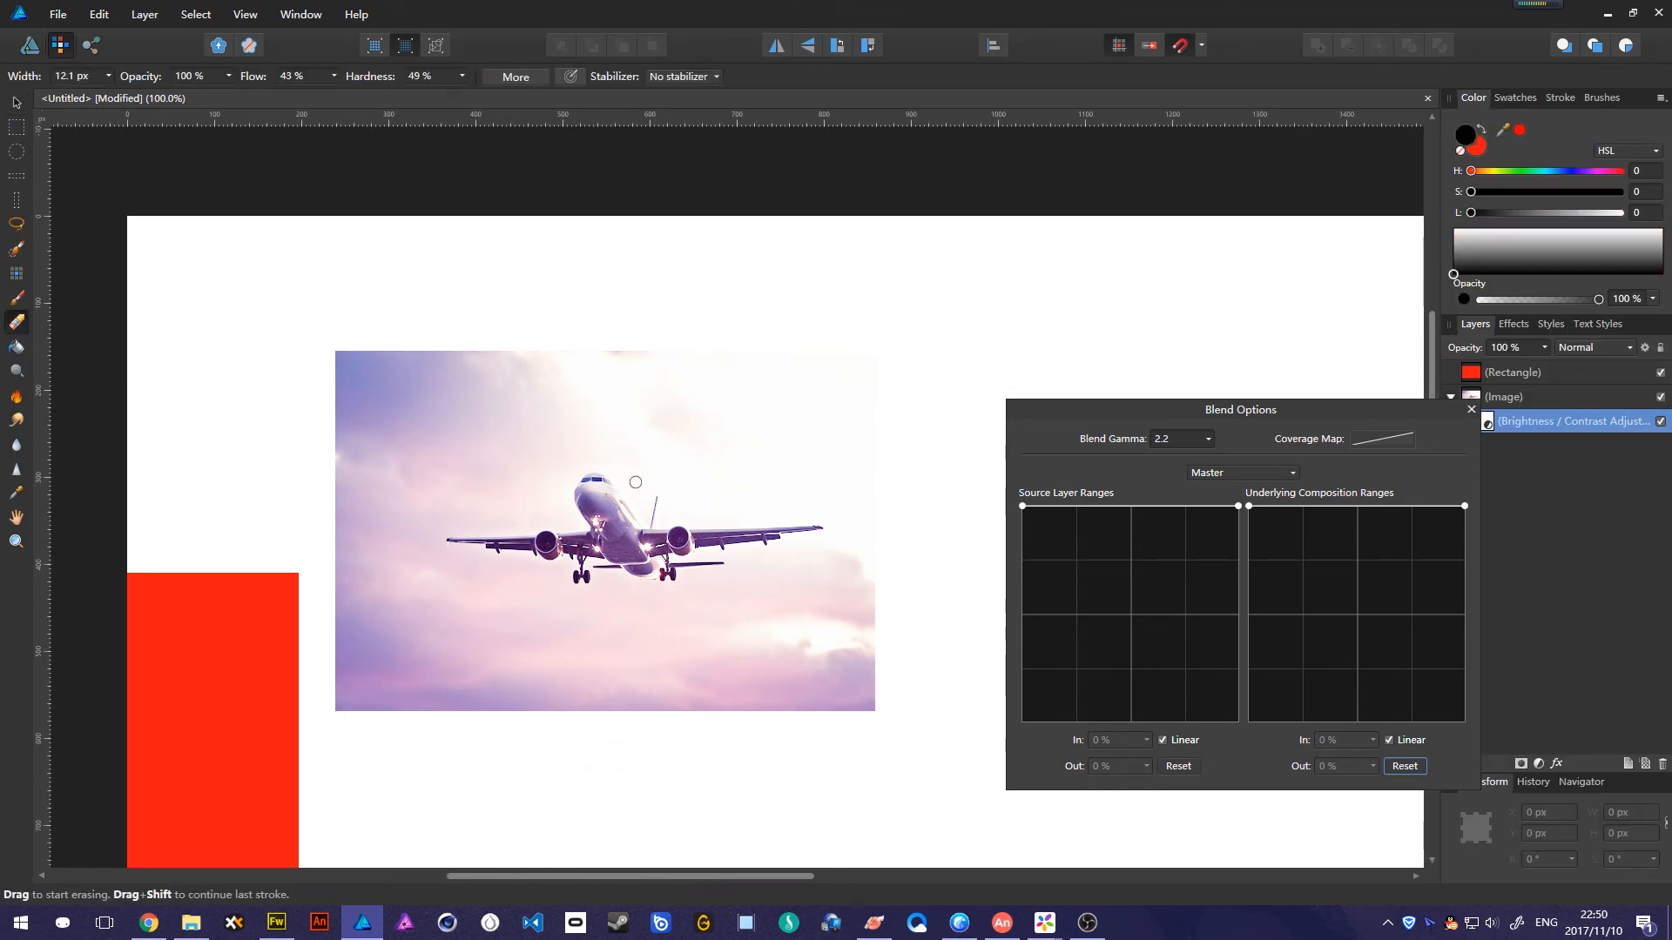
pyautogui.press(']')
pyautogui.press(']')
pyautogui.press(']')
pyautogui.press(']')
pyautogui.press(']')
pyautogui.press(']')
pyautogui.press(']')
pyautogui.press(']')
pyautogui.press(']')
pyautogui.press(']')
pyautogui.press(']')
pyautogui.press(']')
pyautogui.press(']')
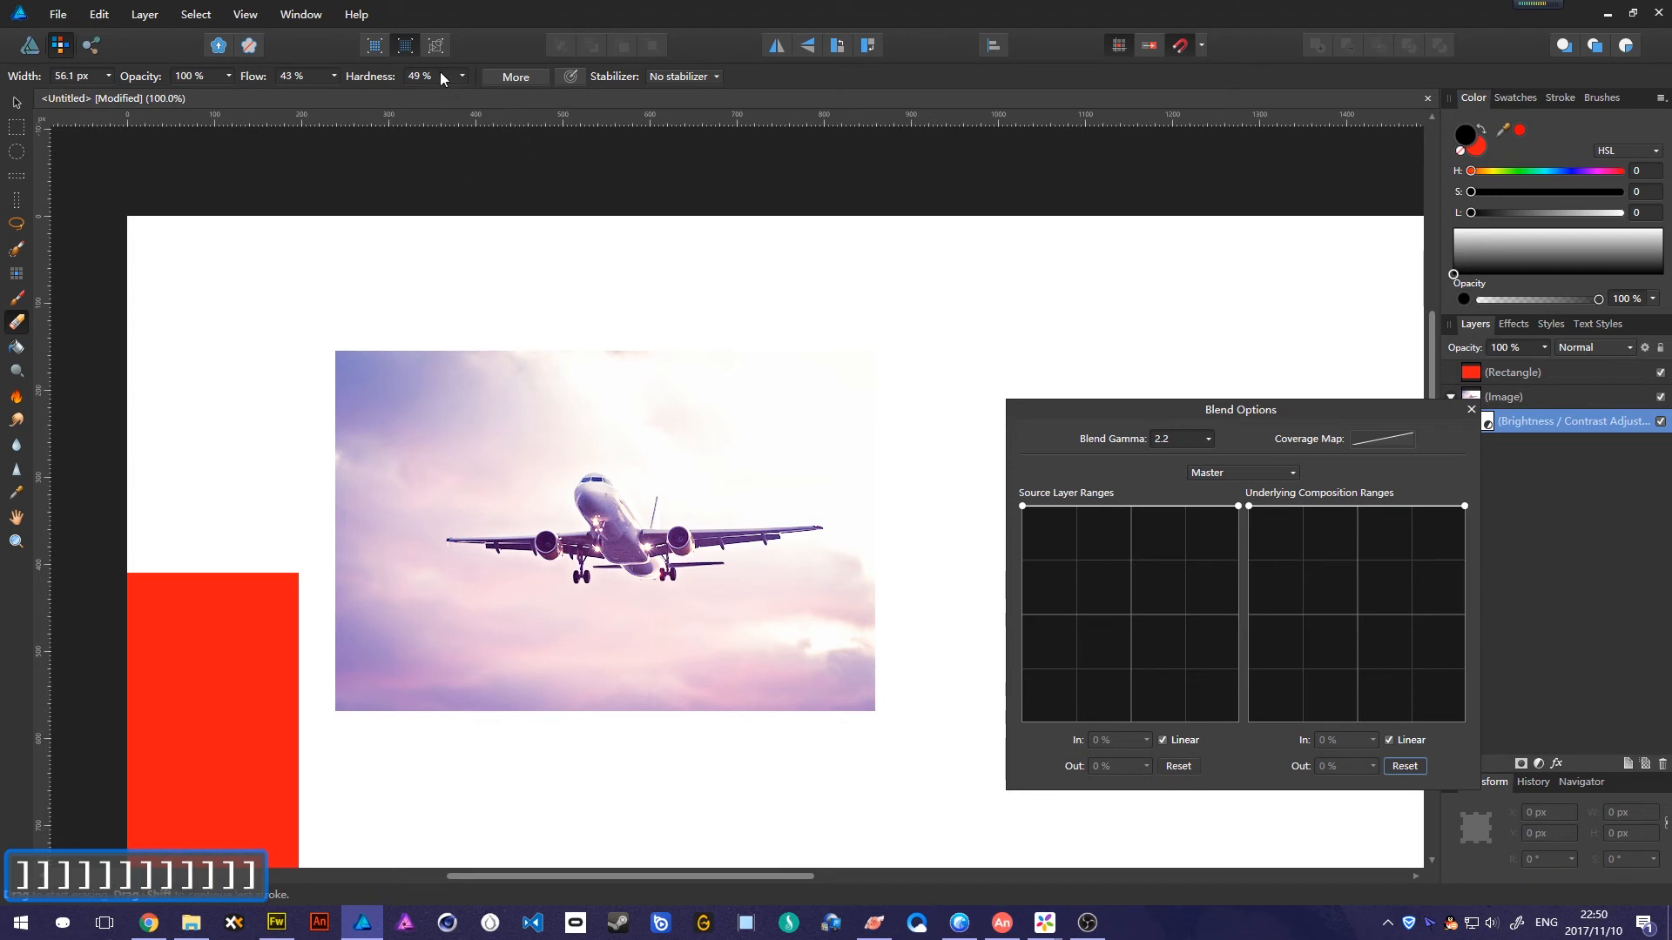
pyautogui.click(441, 77)
pyautogui.write('20')
pyautogui.press('Return')
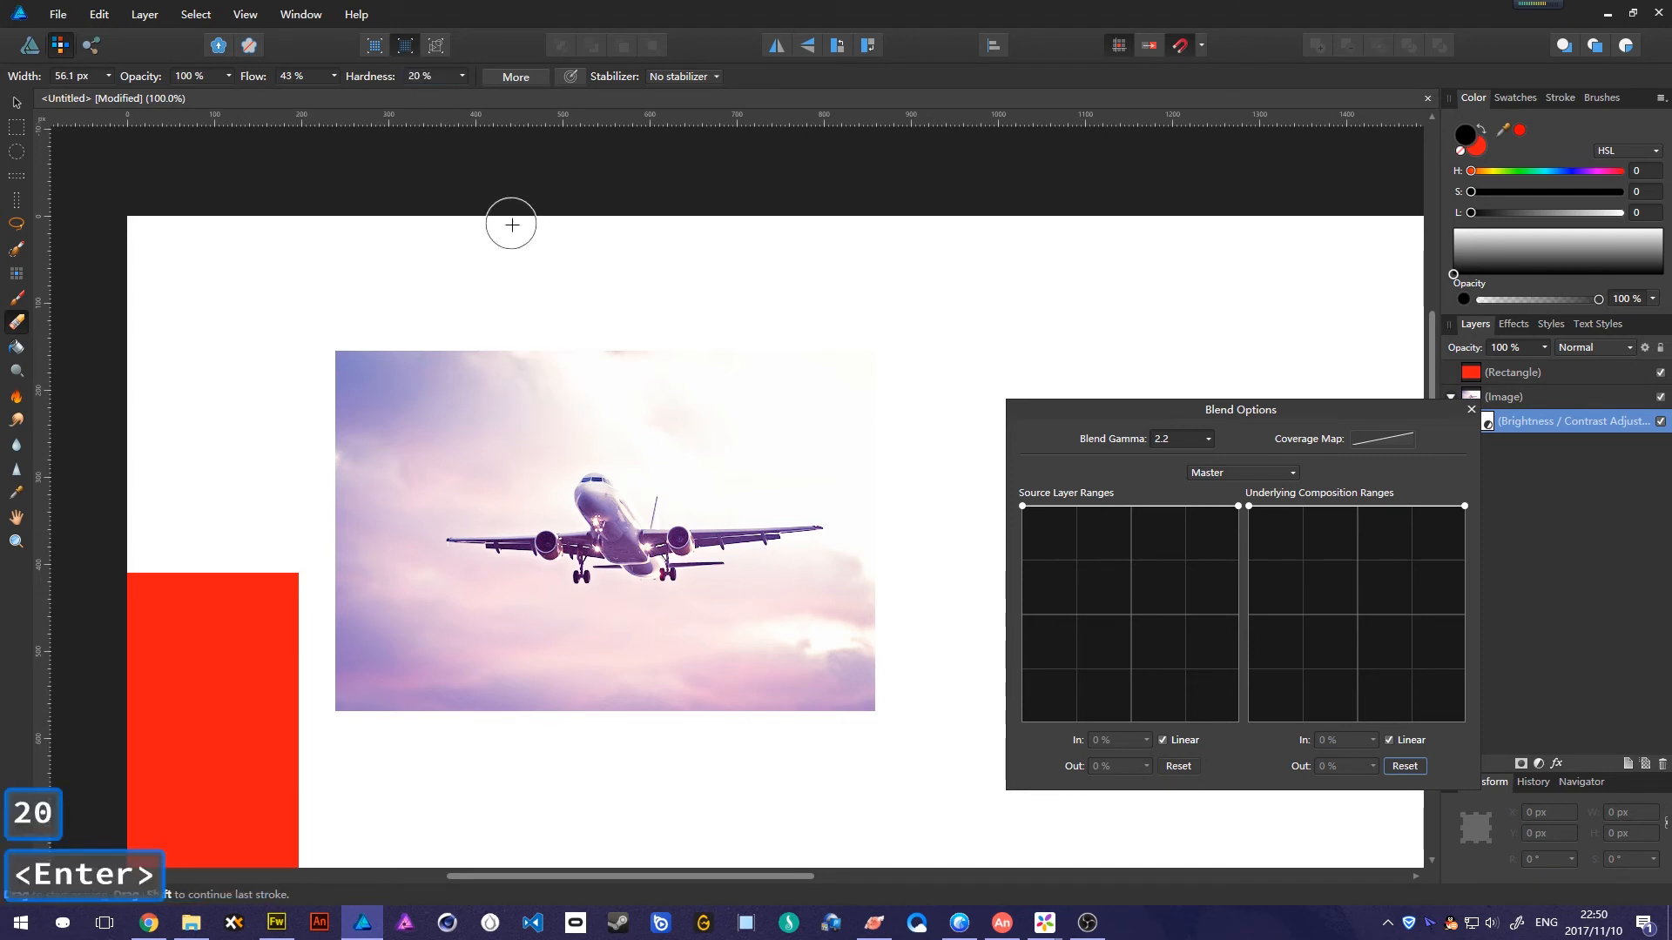
# Erase the Brightness / Contrast adjustment over the photo's upper clouds and along a strip beside the plane's left wing.
pyautogui.moveTo(571, 399)
pyautogui.mouseDown()
pyautogui.moveTo(549, 455)
pyautogui.moveTo(564, 327)
pyautogui.moveTo(332, 373)
pyautogui.moveTo(460, 450)
pyautogui.moveTo(527, 436)
pyautogui.moveTo(594, 380)
pyautogui.moveTo(683, 347)
pyautogui.mouseUp()
pyautogui.moveTo(1355, 413); pyautogui.dragTo(1142, 339)
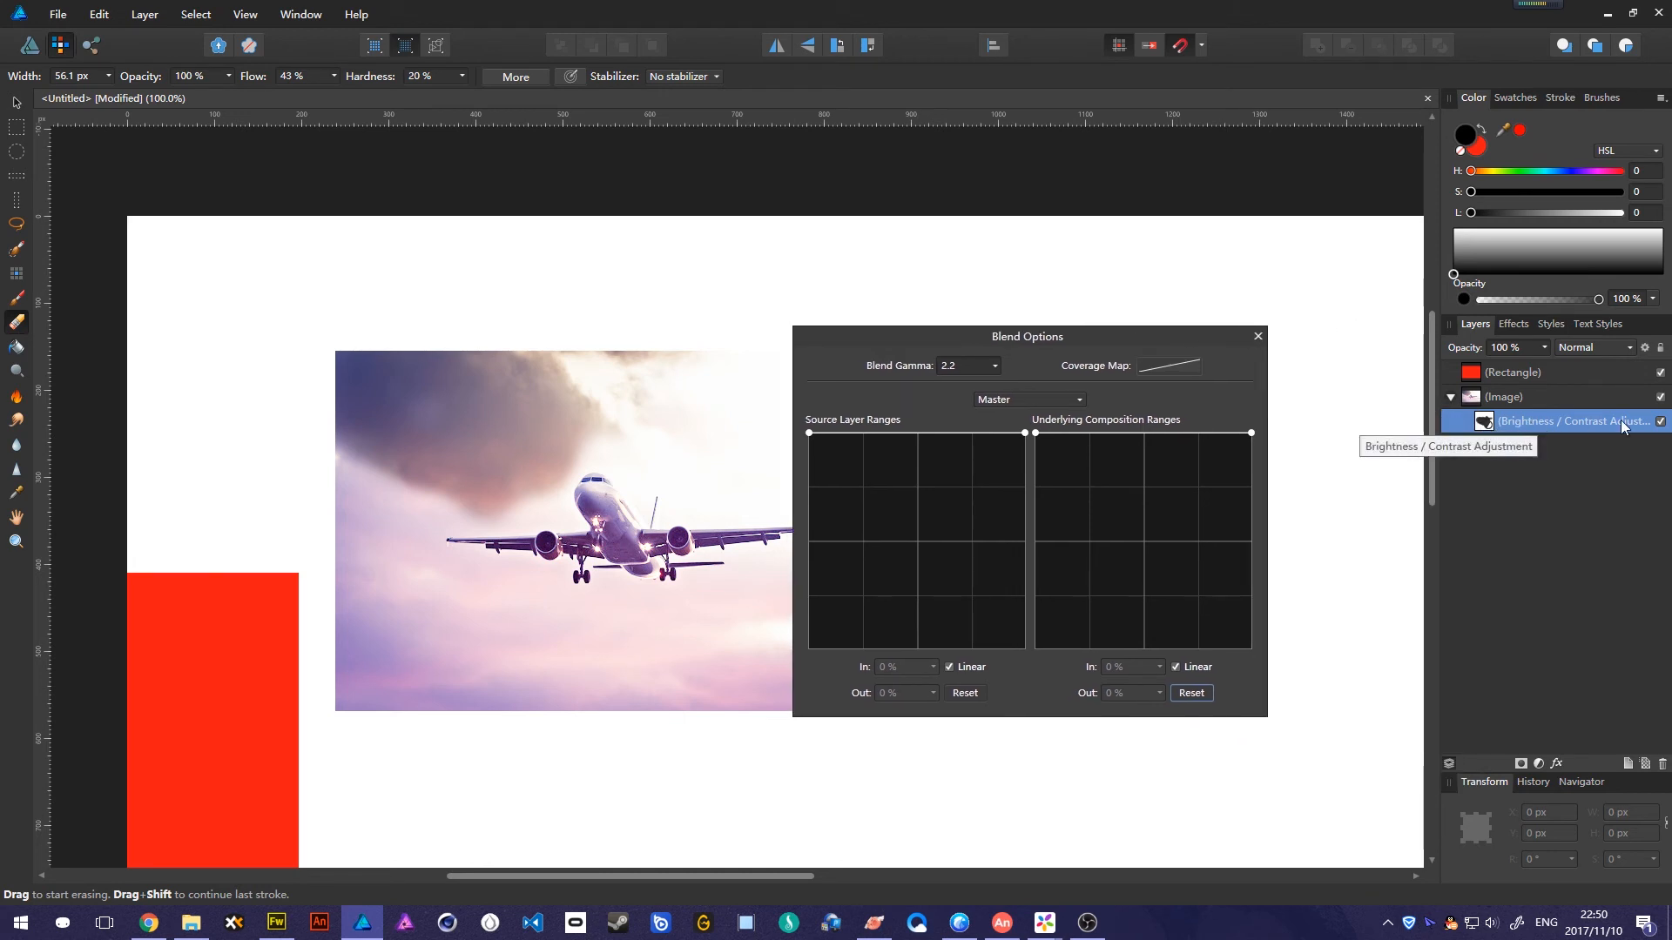
pyautogui.moveTo(1175, 336); pyautogui.dragTo(1341, 265)
pyautogui.moveTo(514, 460)
pyautogui.mouseDown()
pyautogui.moveTo(667, 504)
pyautogui.moveTo(931, 503)
pyautogui.moveTo(681, 483)
pyautogui.moveTo(772, 450)
pyautogui.moveTo(901, 438)
pyautogui.moveTo(832, 461)
pyautogui.moveTo(612, 361)
pyautogui.moveTo(631, 388)
pyautogui.moveTo(734, 378)
pyautogui.moveTo(589, 402)
pyautogui.moveTo(541, 508)
pyautogui.moveTo(558, 513)
pyautogui.moveTo(411, 527)
pyautogui.moveTo(301, 477)
pyautogui.mouseUp()
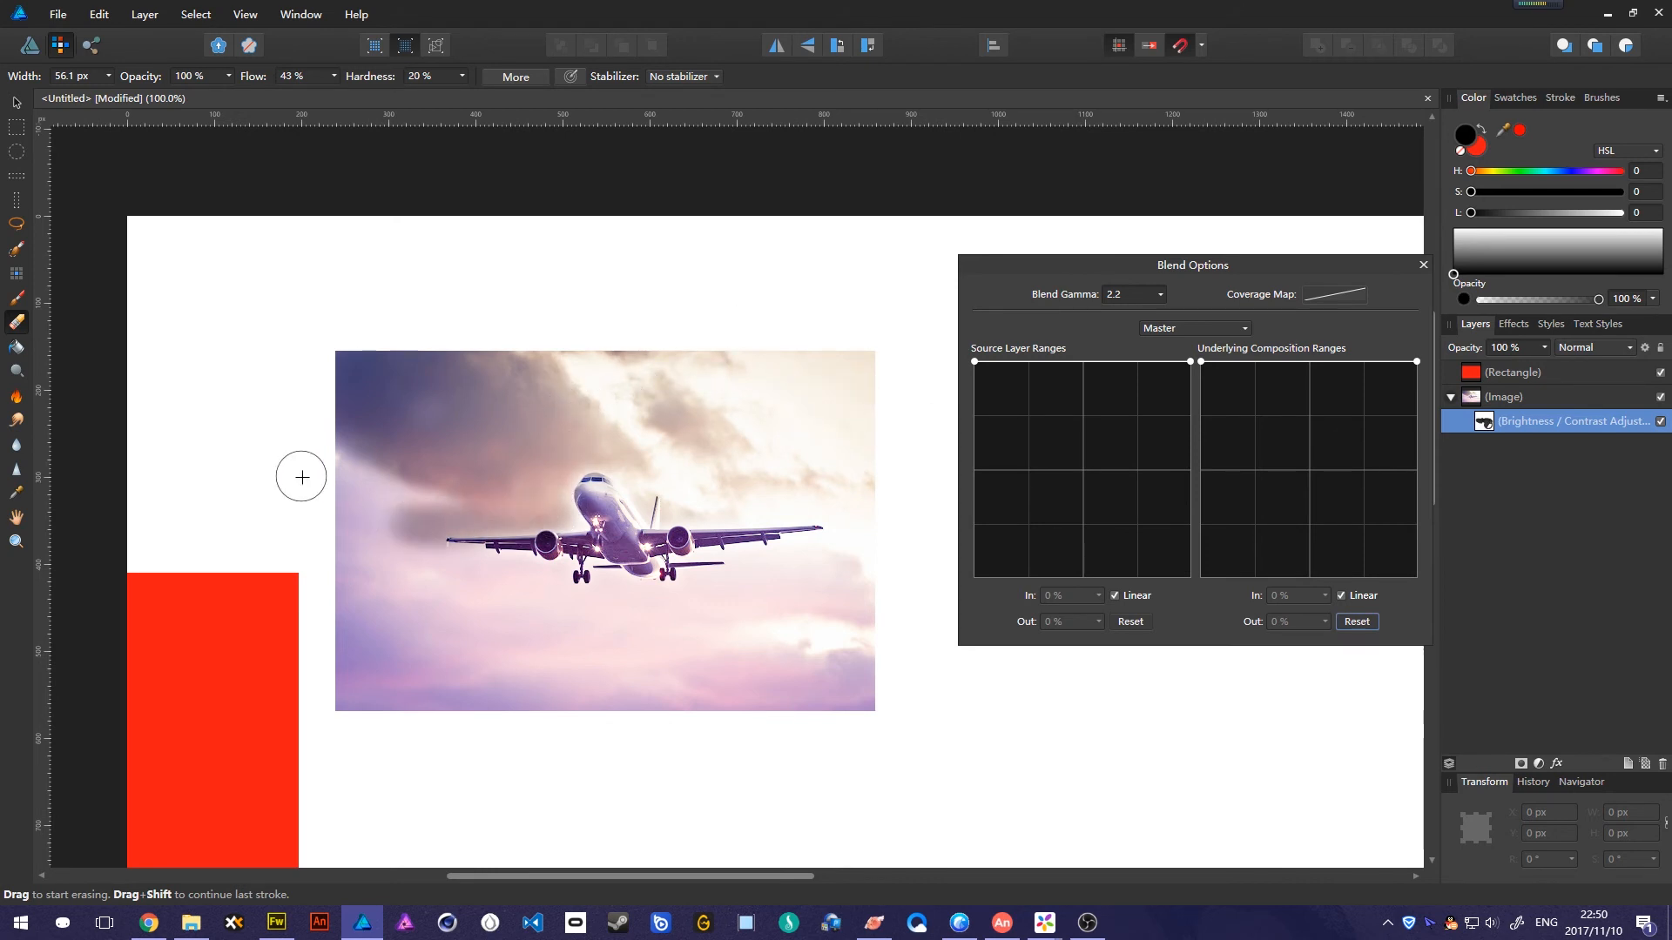
# Return to the Draw Persona and delete the Brightness / Contrast adjustment from the photo.
pyautogui.click(16, 102)
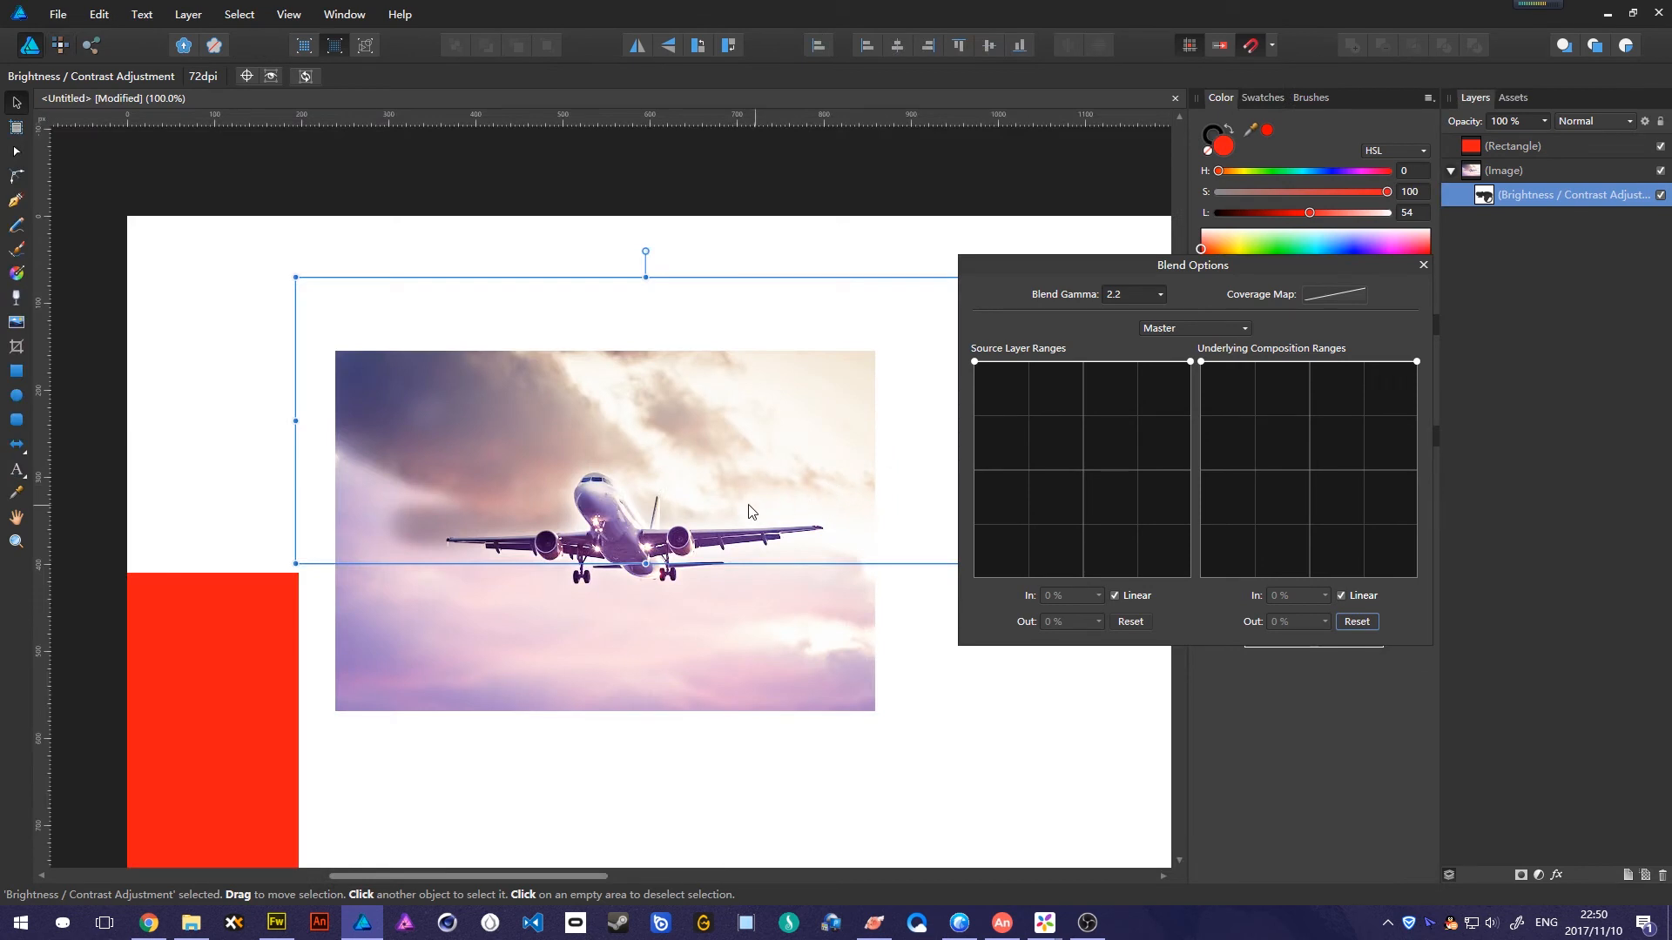
pyautogui.moveTo(781, 547); pyautogui.dragTo(752, 510)
pyautogui.press('Delete')
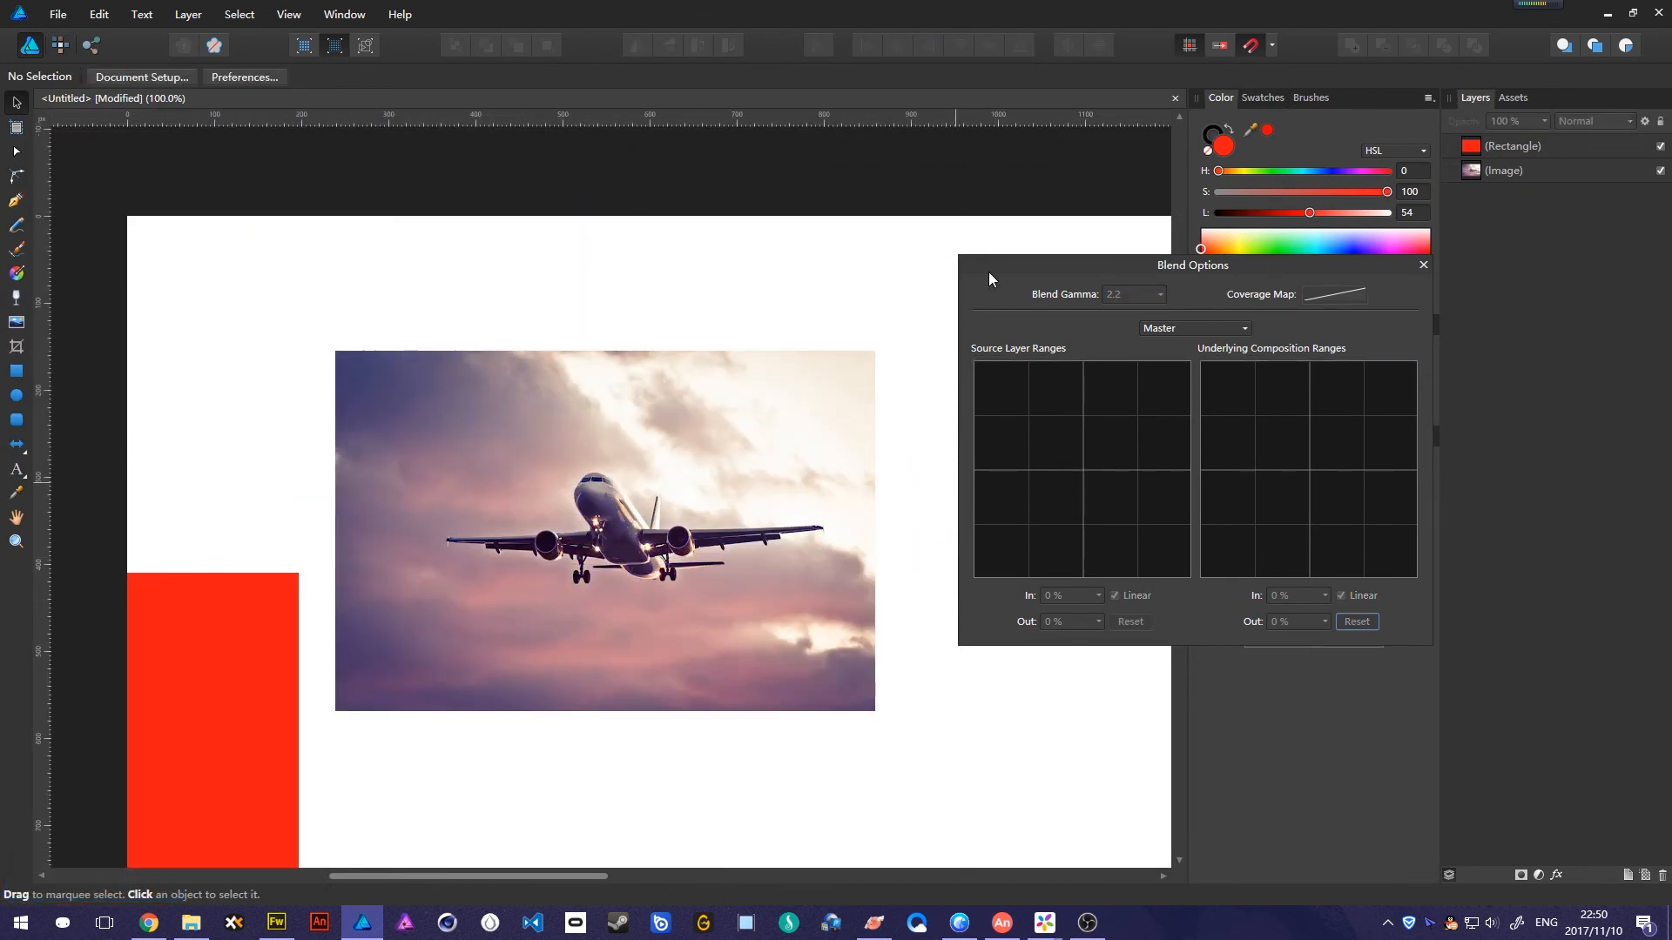
# Cover the whole photo with the red rectangle at 620 × 414 px and set its fill lightness to 100.
pyautogui.moveTo(138, 655); pyautogui.dragTo(745, 441)
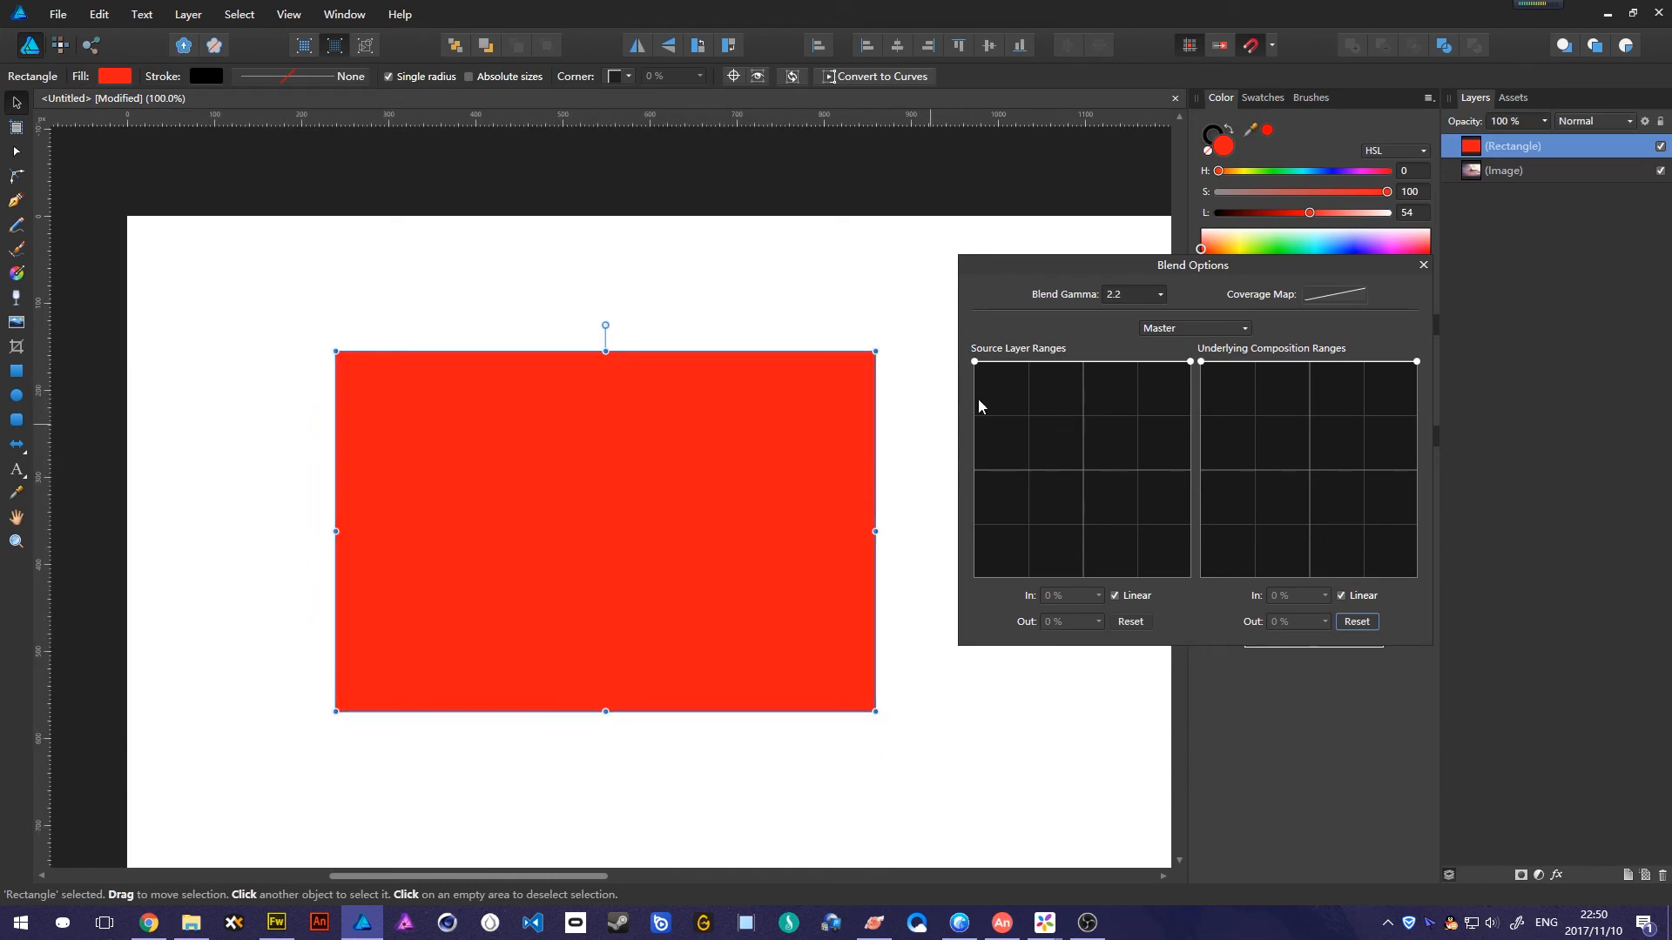
pyautogui.moveTo(1313, 268); pyautogui.dragTo(1318, 429)
pyautogui.moveTo(1309, 212); pyautogui.dragTo(1389, 212)
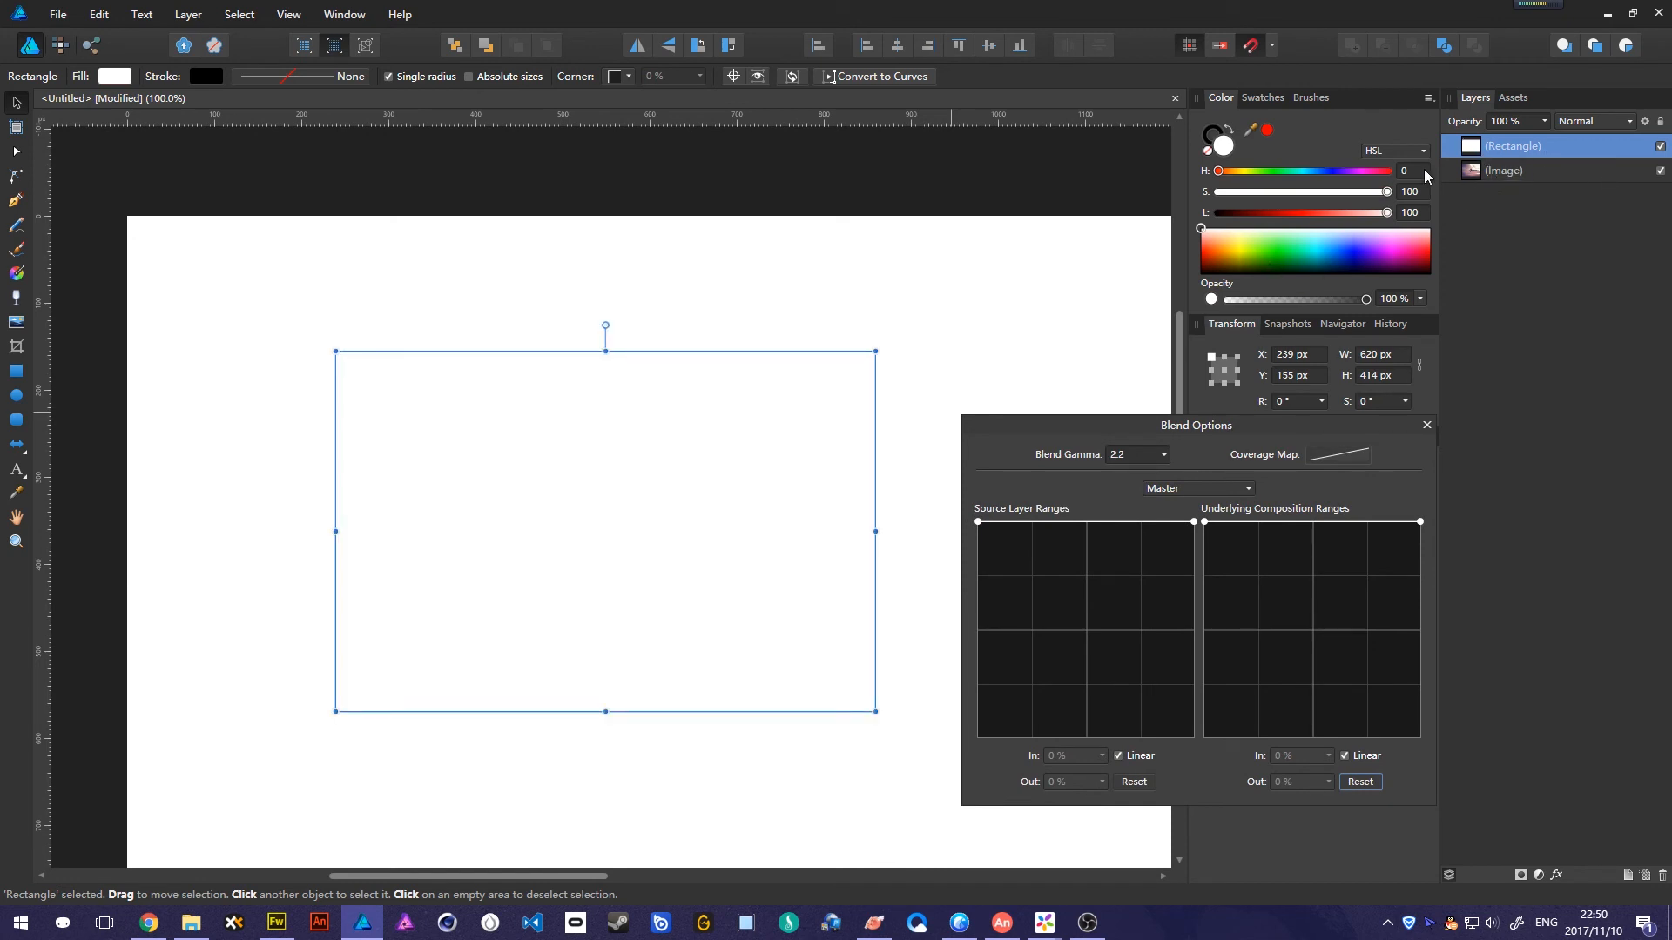
# Shape the white rectangle's nonlinear Underlying Composition Ranges as a falling curve through about 23.8% / 81.4% and 62.6% / 11.1%, ending at 0%.
pyautogui.click(1510, 171)
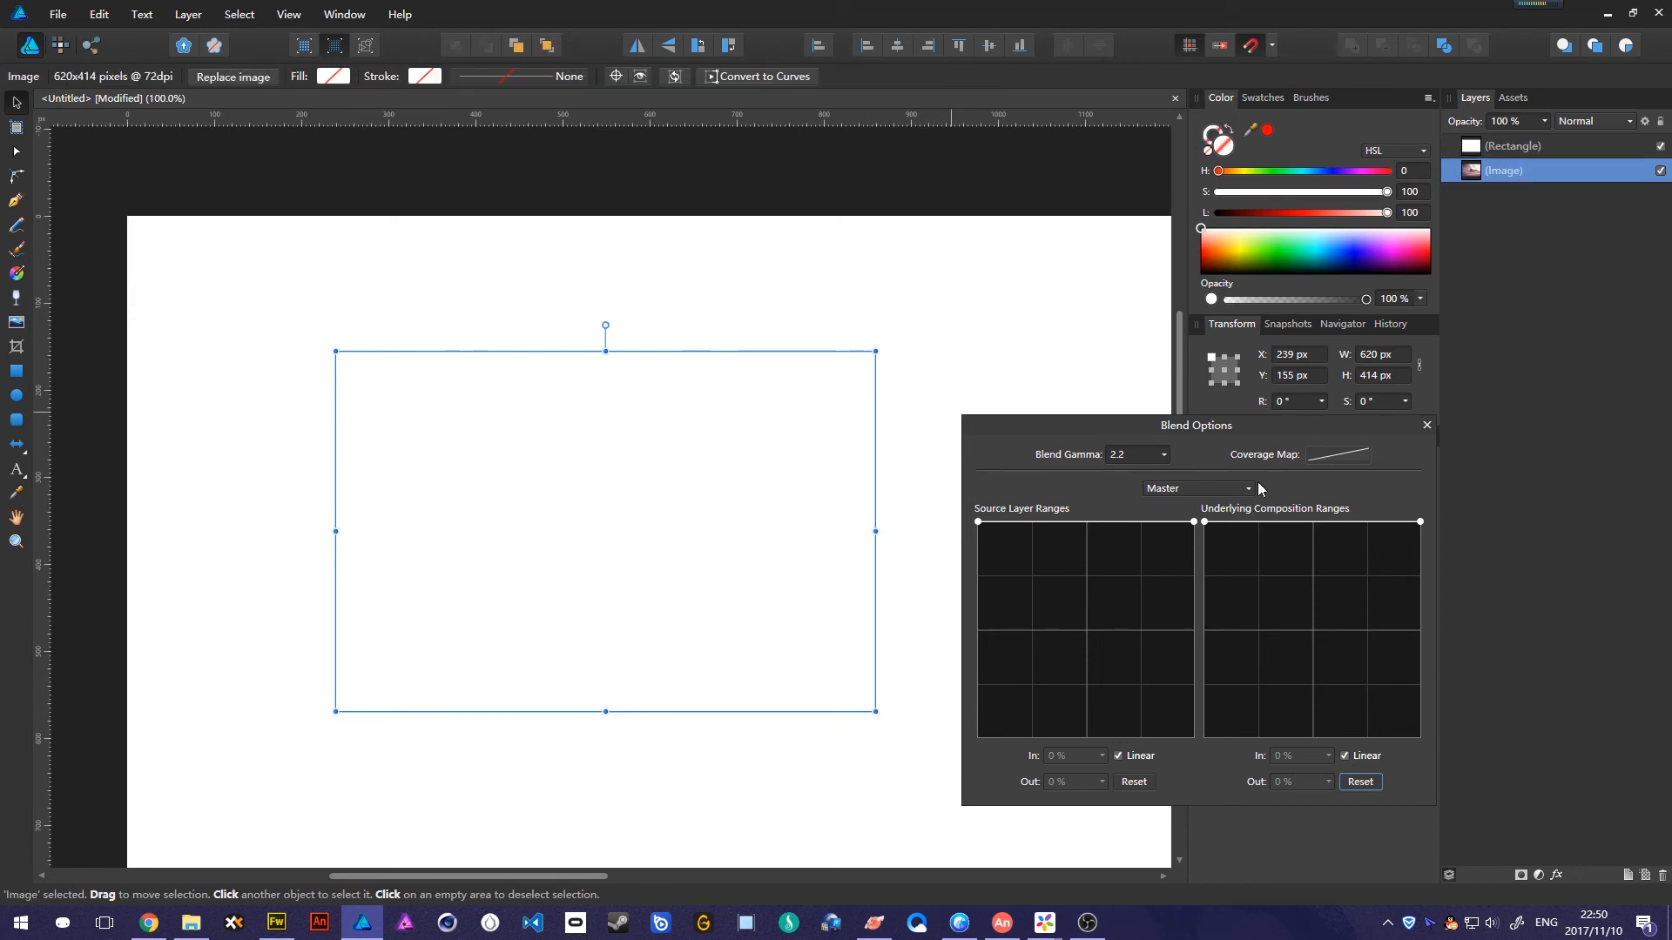
pyautogui.moveTo(1280, 433); pyautogui.dragTo(1246, 407)
pyautogui.click(833, 488)
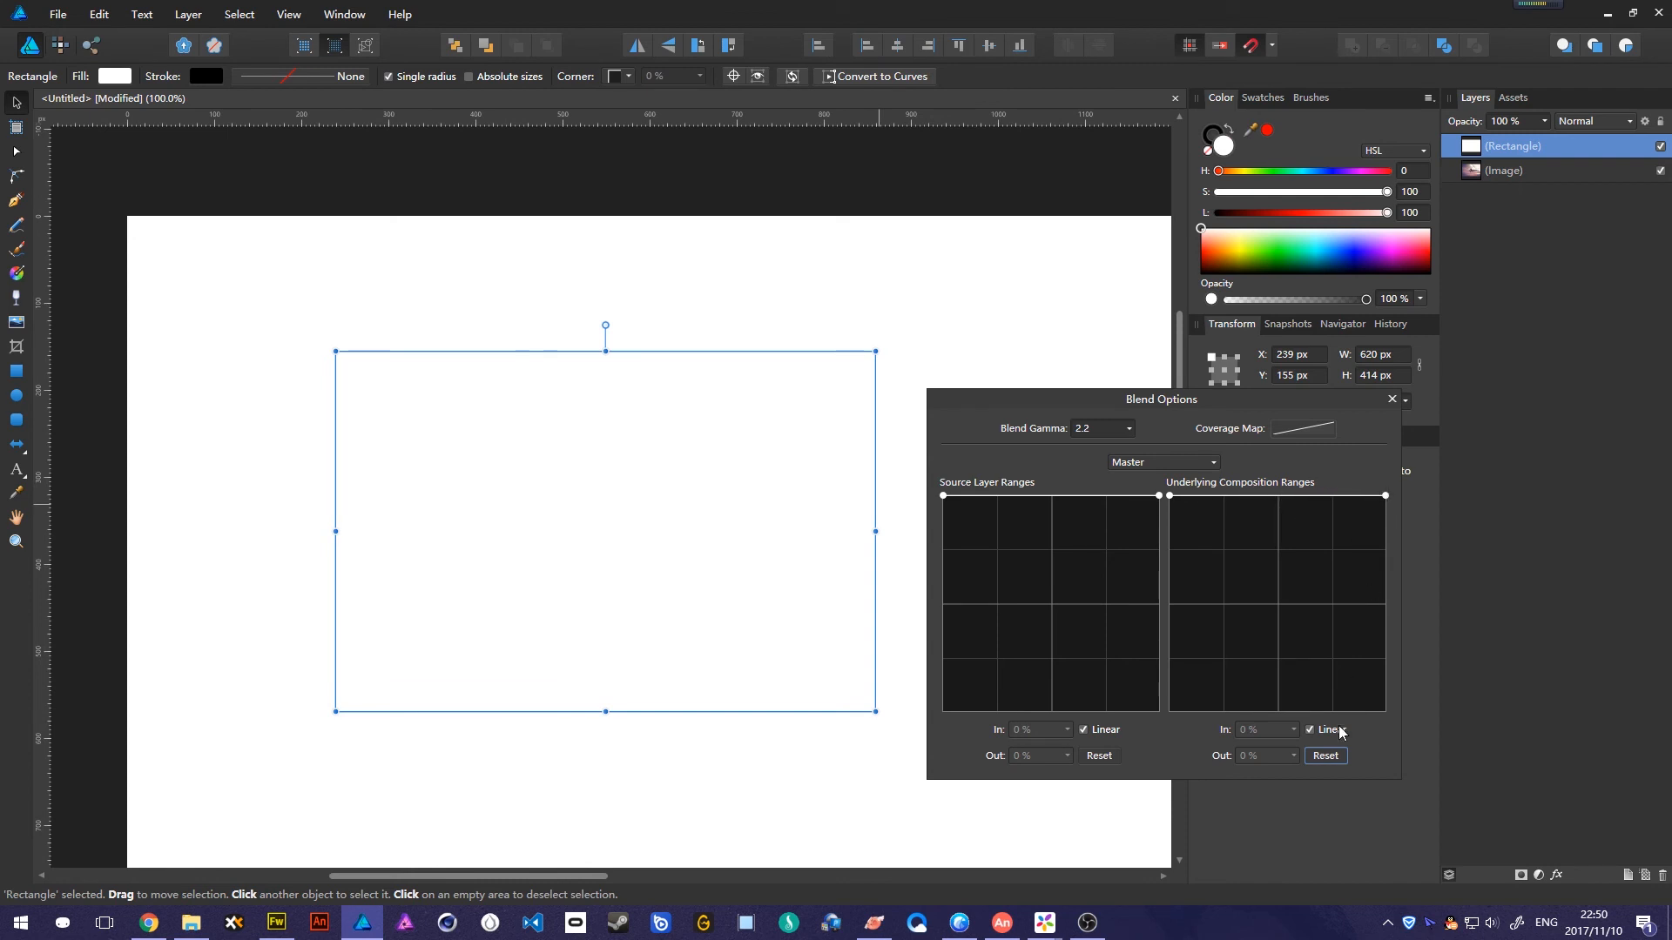
pyautogui.click(1310, 730)
pyautogui.moveTo(1167, 496); pyautogui.dragTo(1128, 456)
pyautogui.moveTo(1385, 495); pyautogui.dragTo(1415, 754)
pyautogui.moveTo(1228, 554); pyautogui.dragTo(1246, 520)
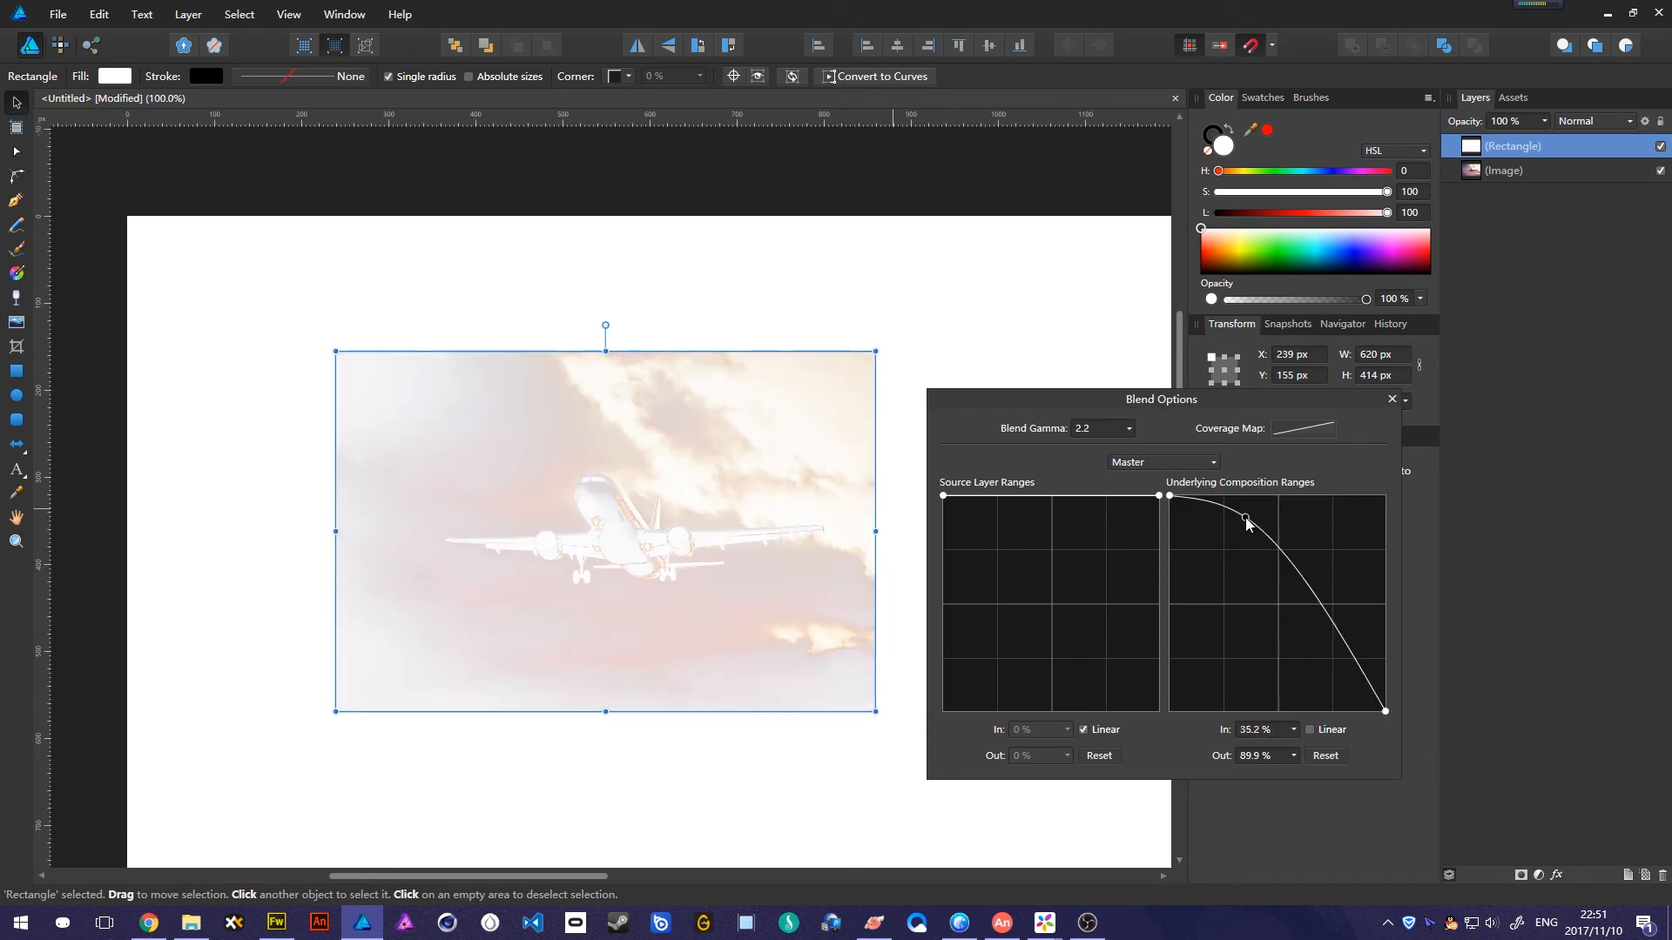
pyautogui.moveTo(1341, 633); pyautogui.dragTo(1304, 690)
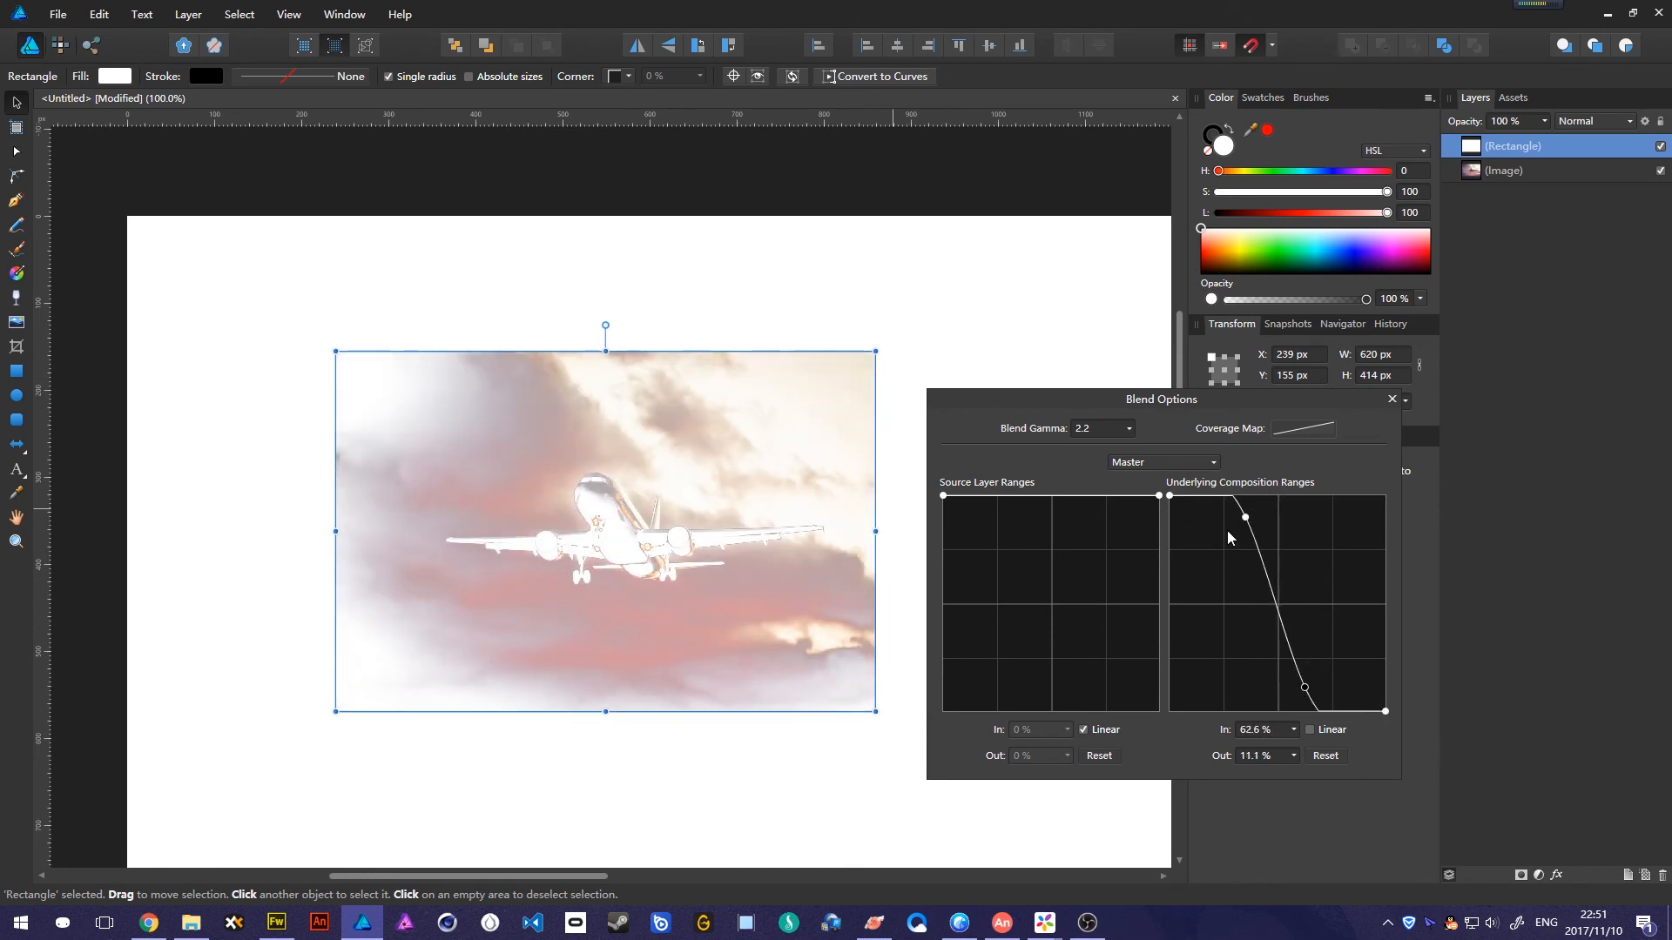
pyautogui.moveTo(1246, 517); pyautogui.dragTo(1222, 541)
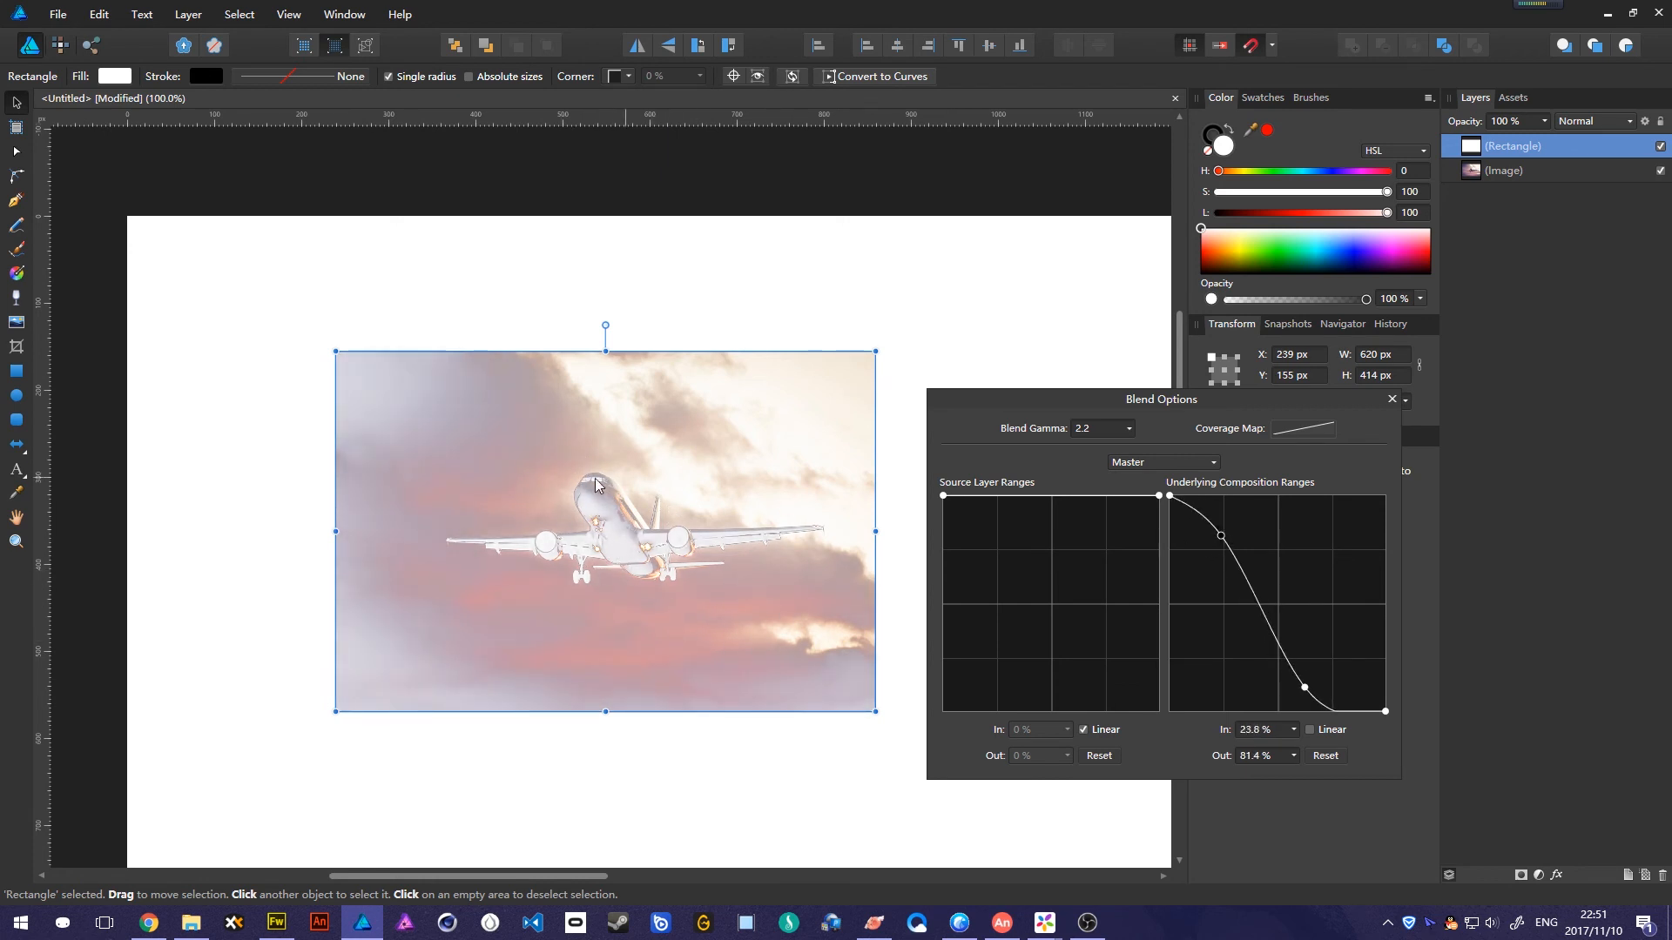
# Preview several blend modes on the white rectangle and try Soft Light.
pyautogui.click(1511, 173)
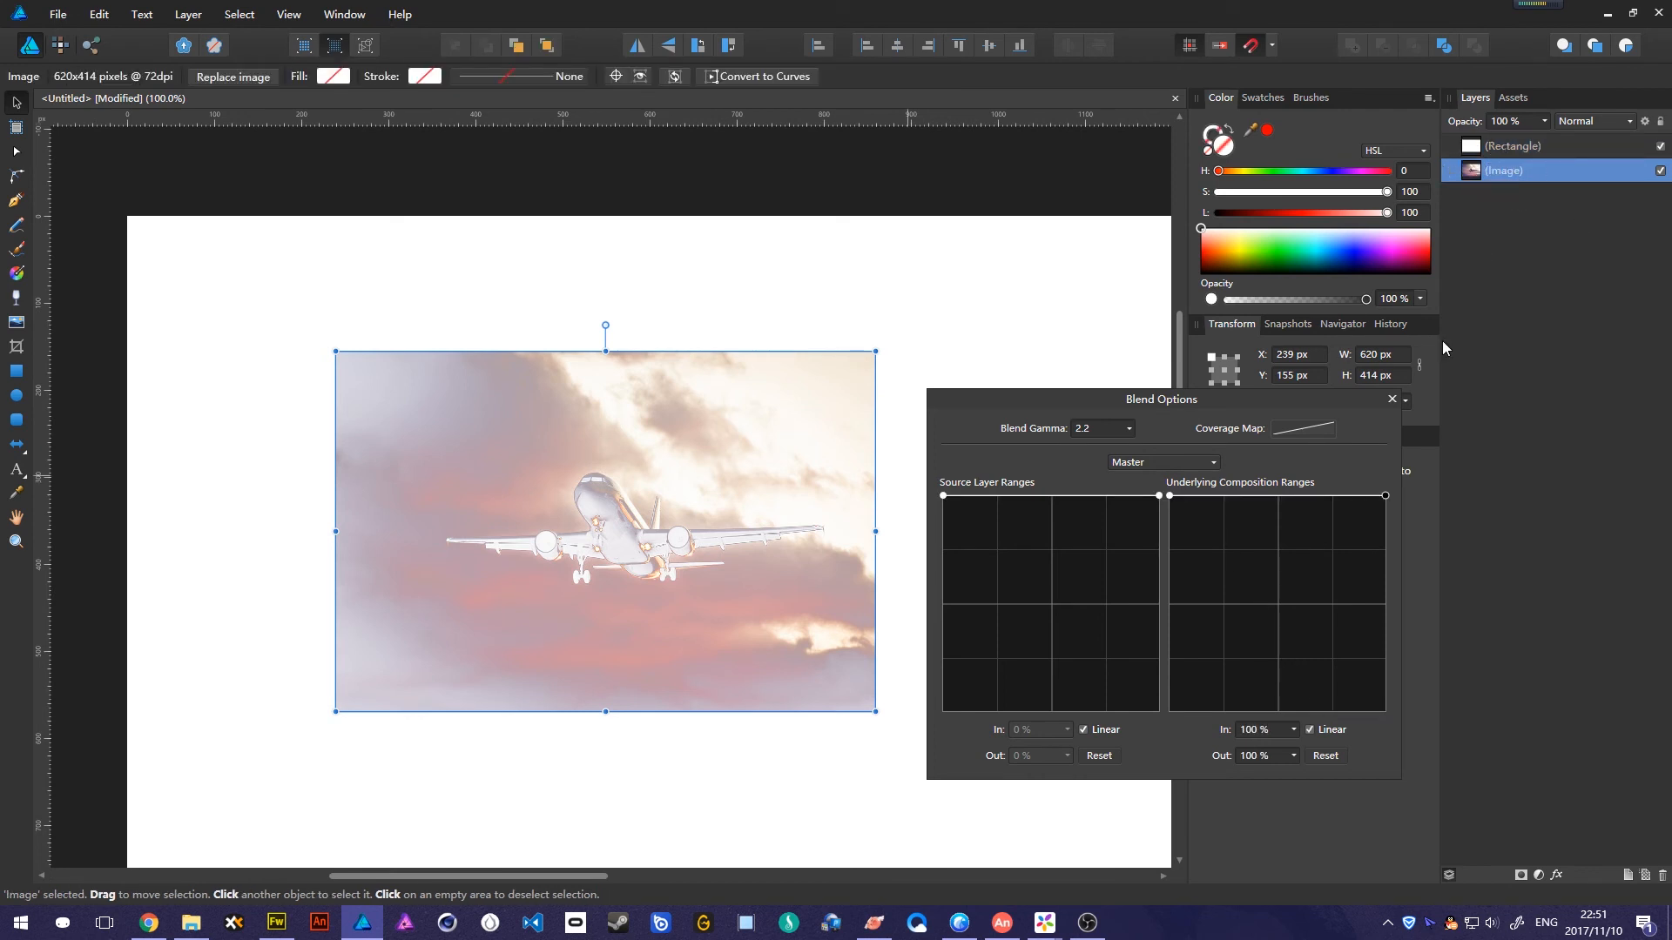
pyautogui.click(479, 493)
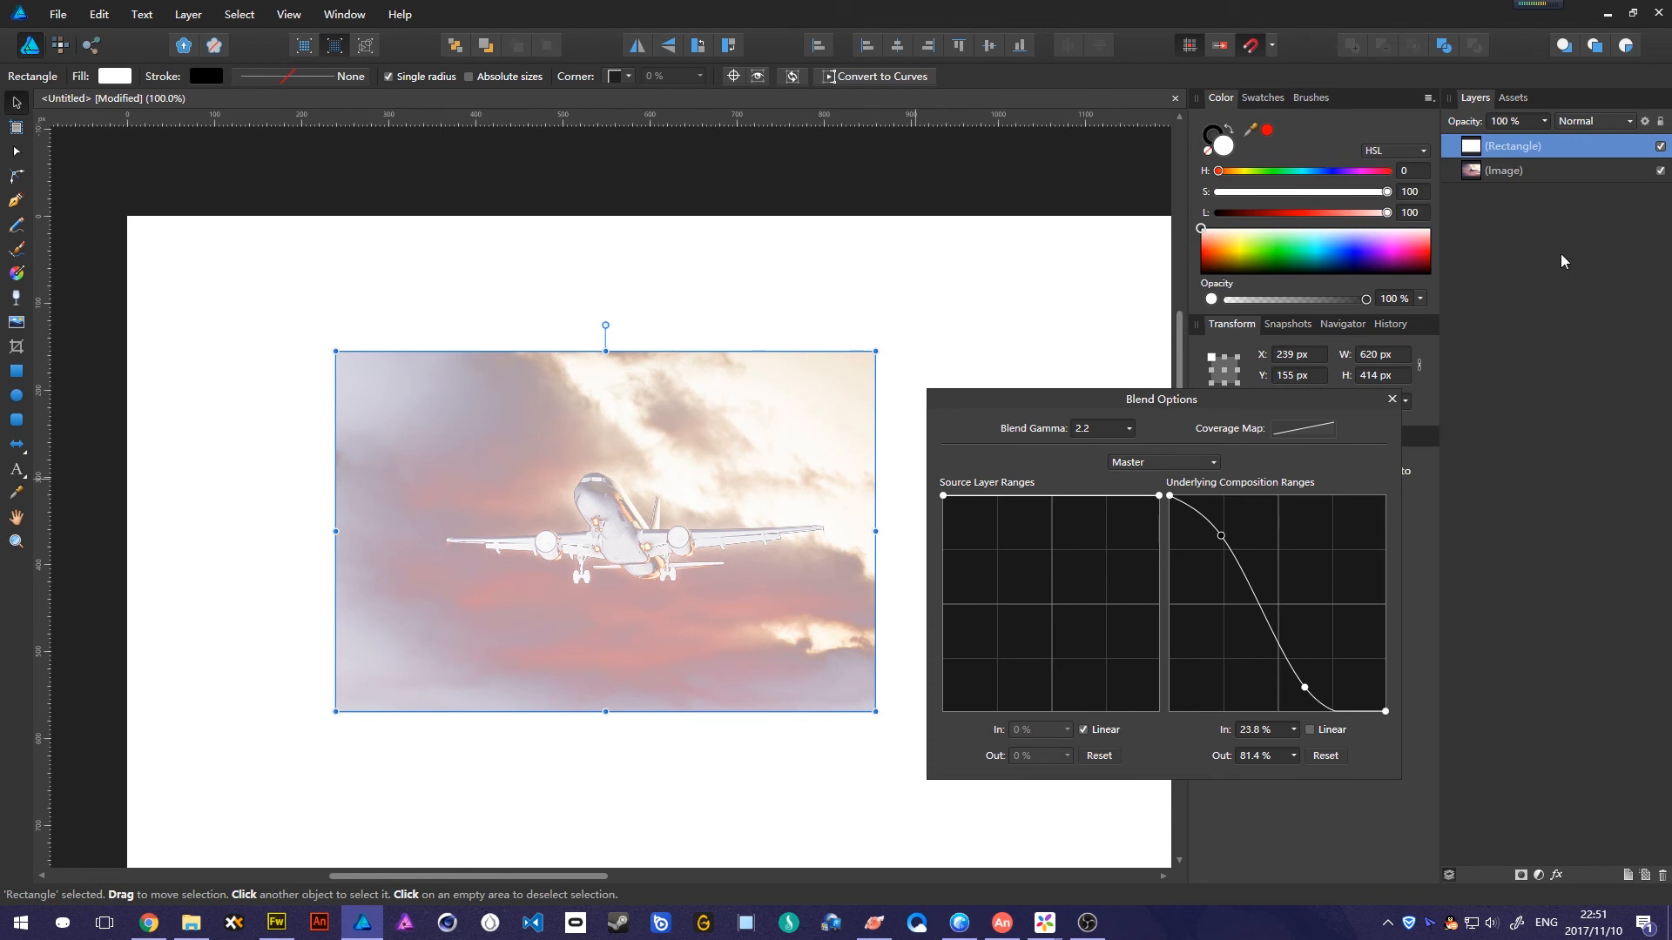
pyautogui.click(1586, 120)
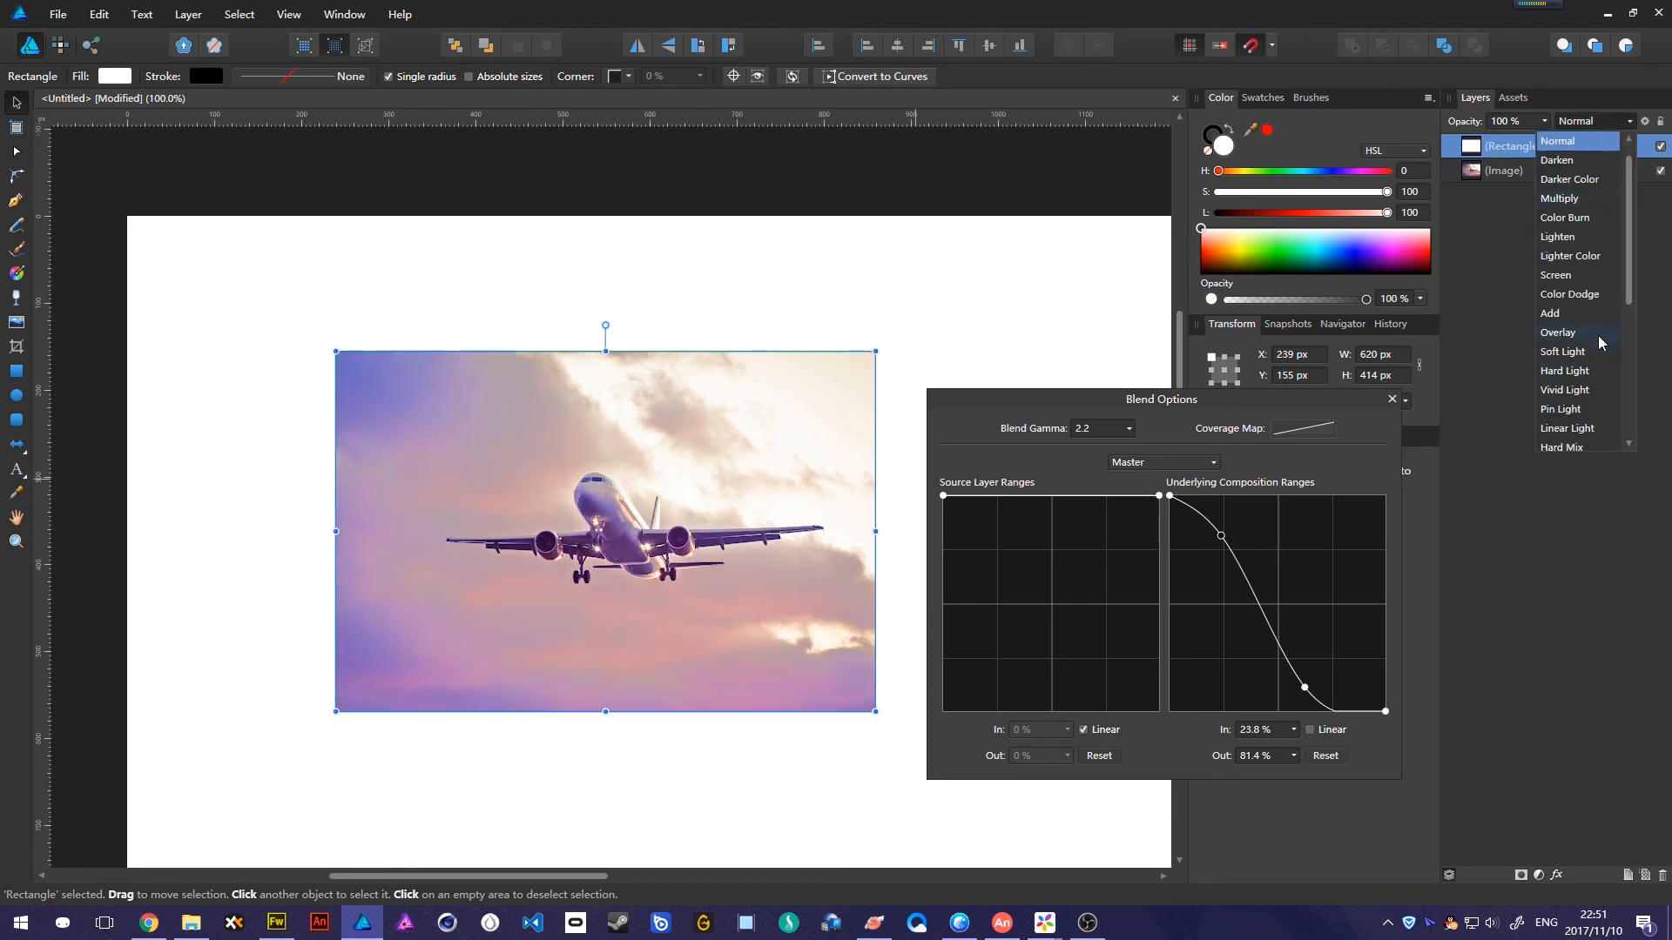
pyautogui.scroll(-5, 1600, 342)
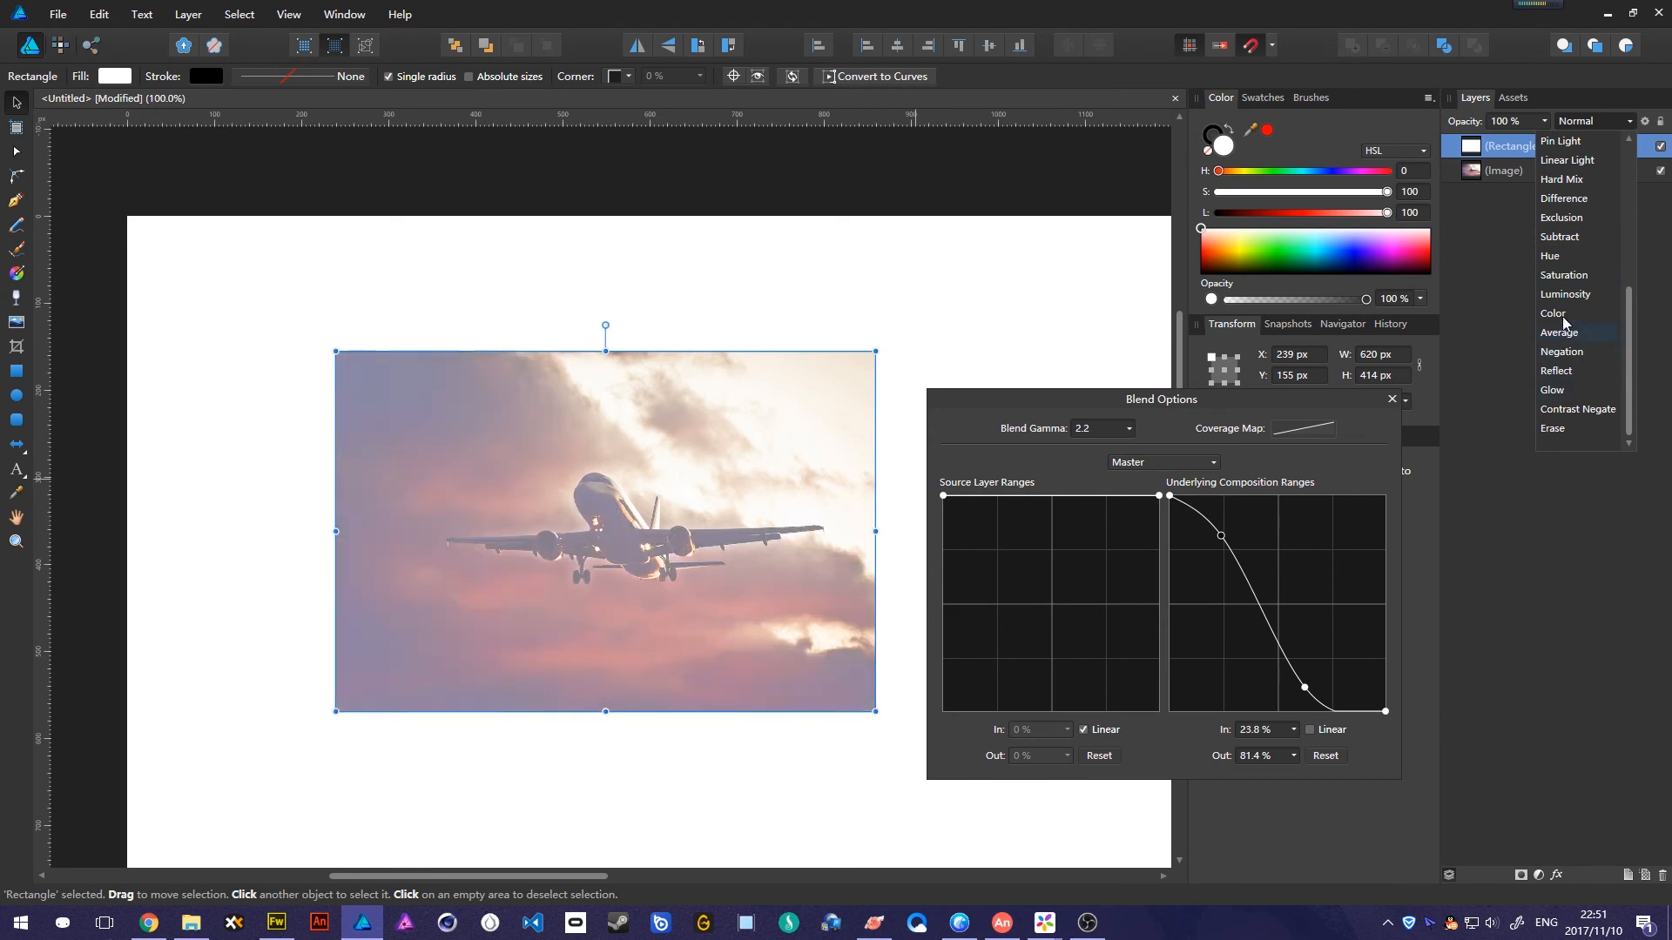
pyautogui.scroll(2, 1583, 222)
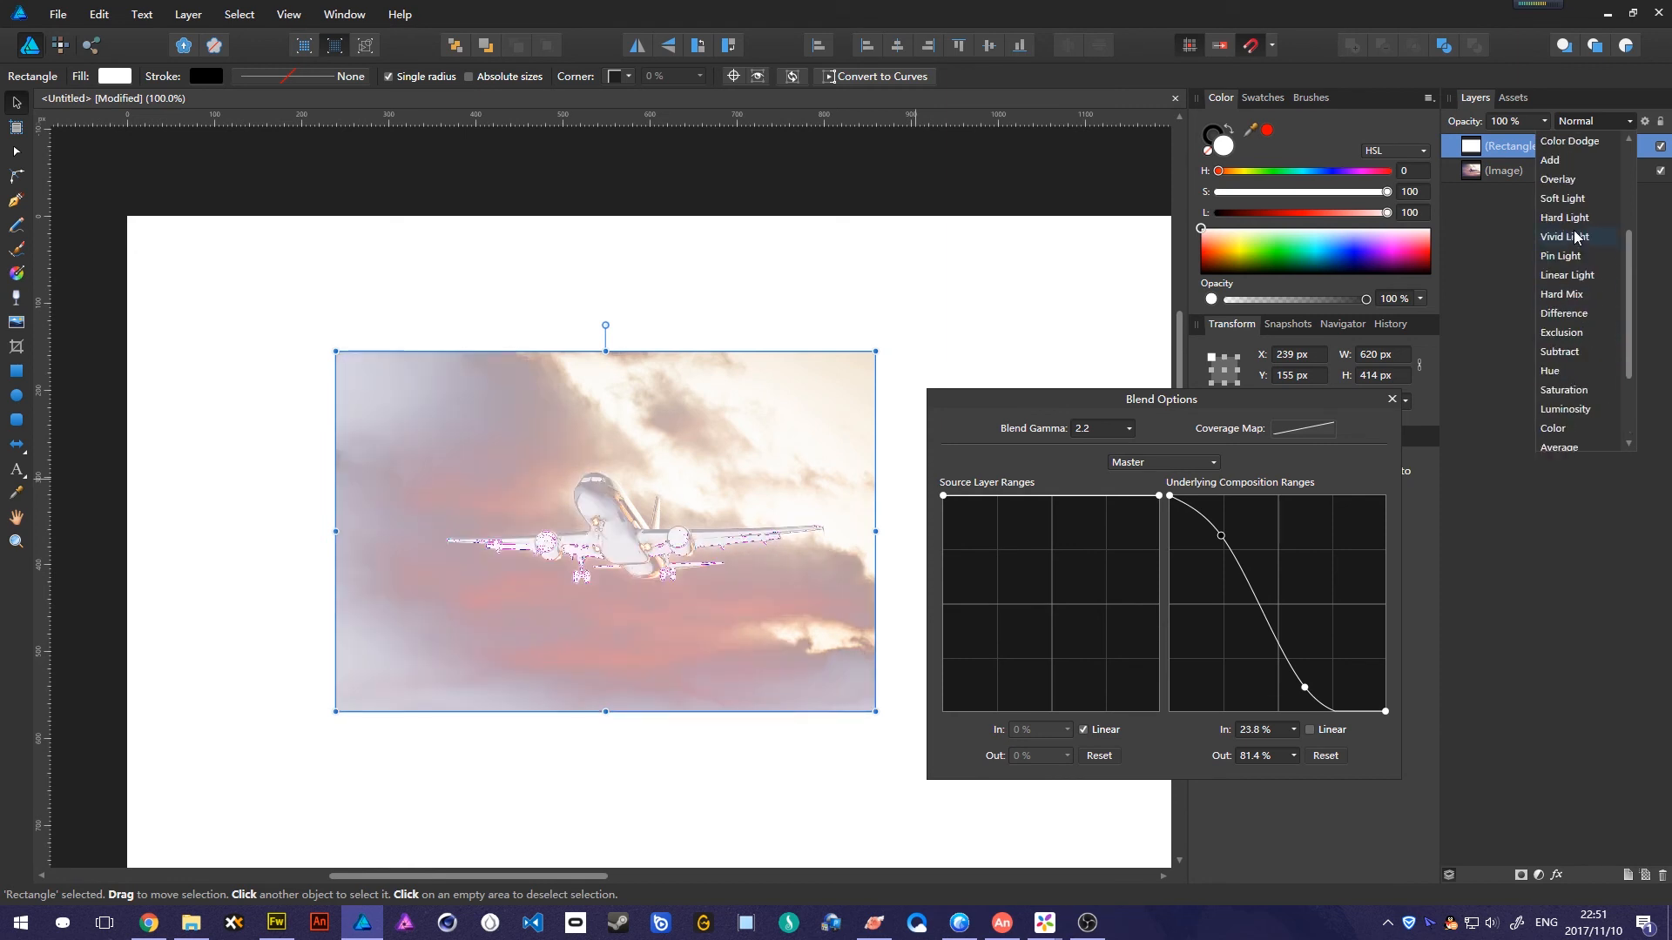
pyautogui.click(1567, 198)
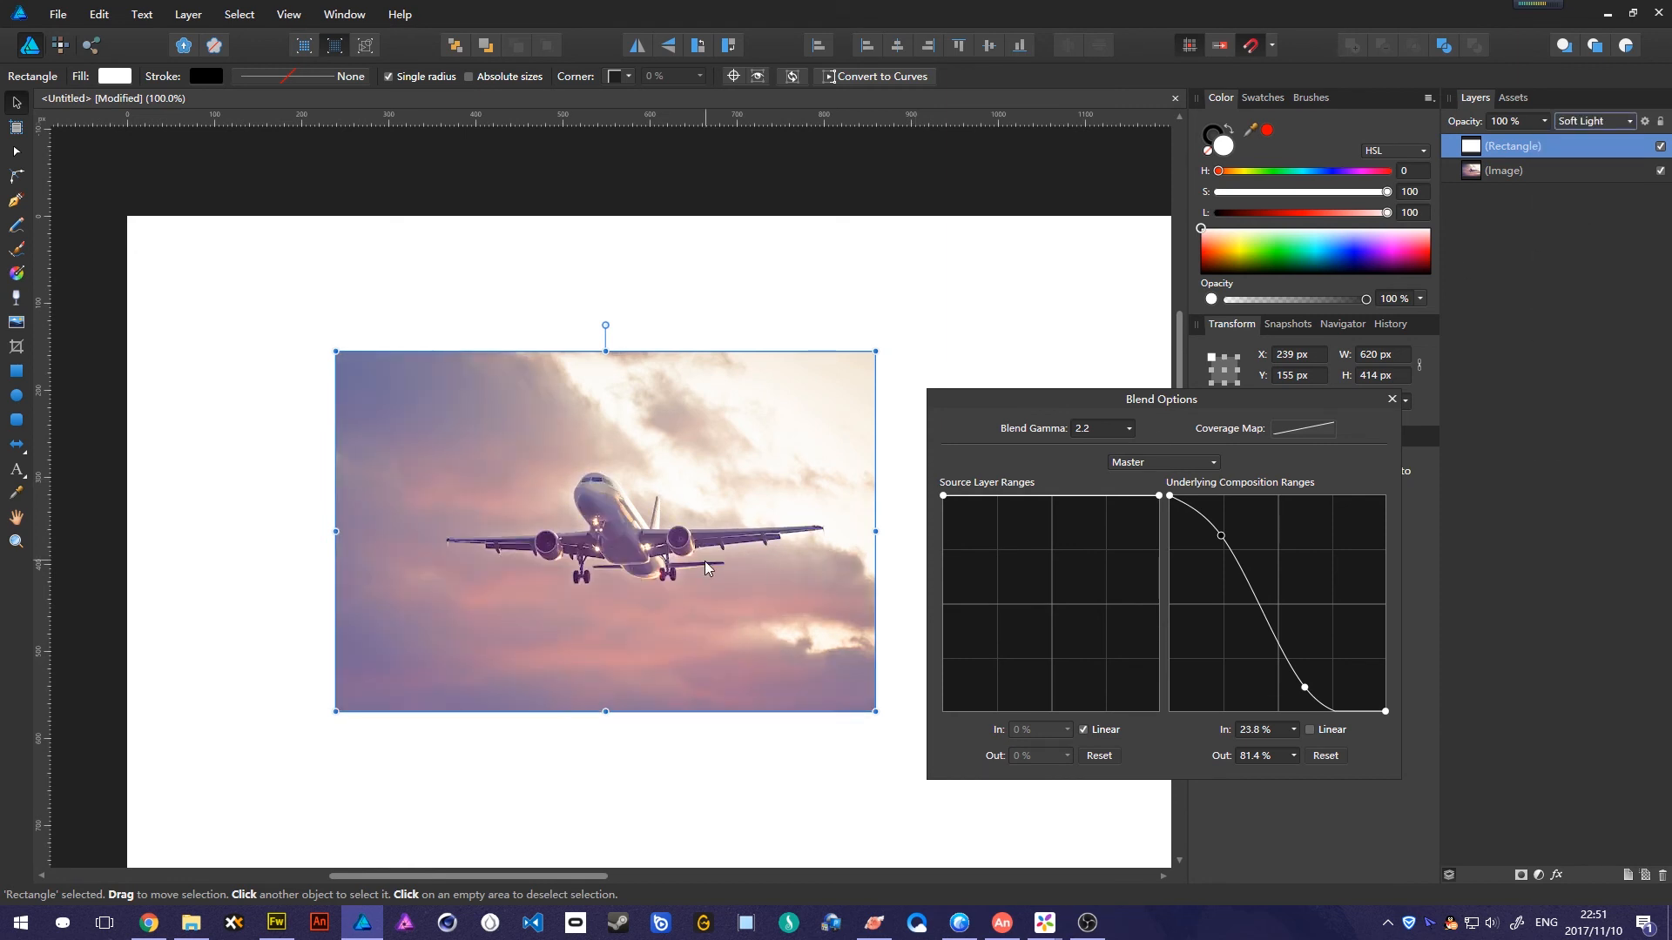
pyautogui.moveTo(707, 604)
pyautogui.mouseDown()
pyautogui.moveTo(468, 578)
pyautogui.moveTo(657, 468)
pyautogui.moveTo(728, 610)
pyautogui.moveTo(709, 604)
pyautogui.mouseUp()
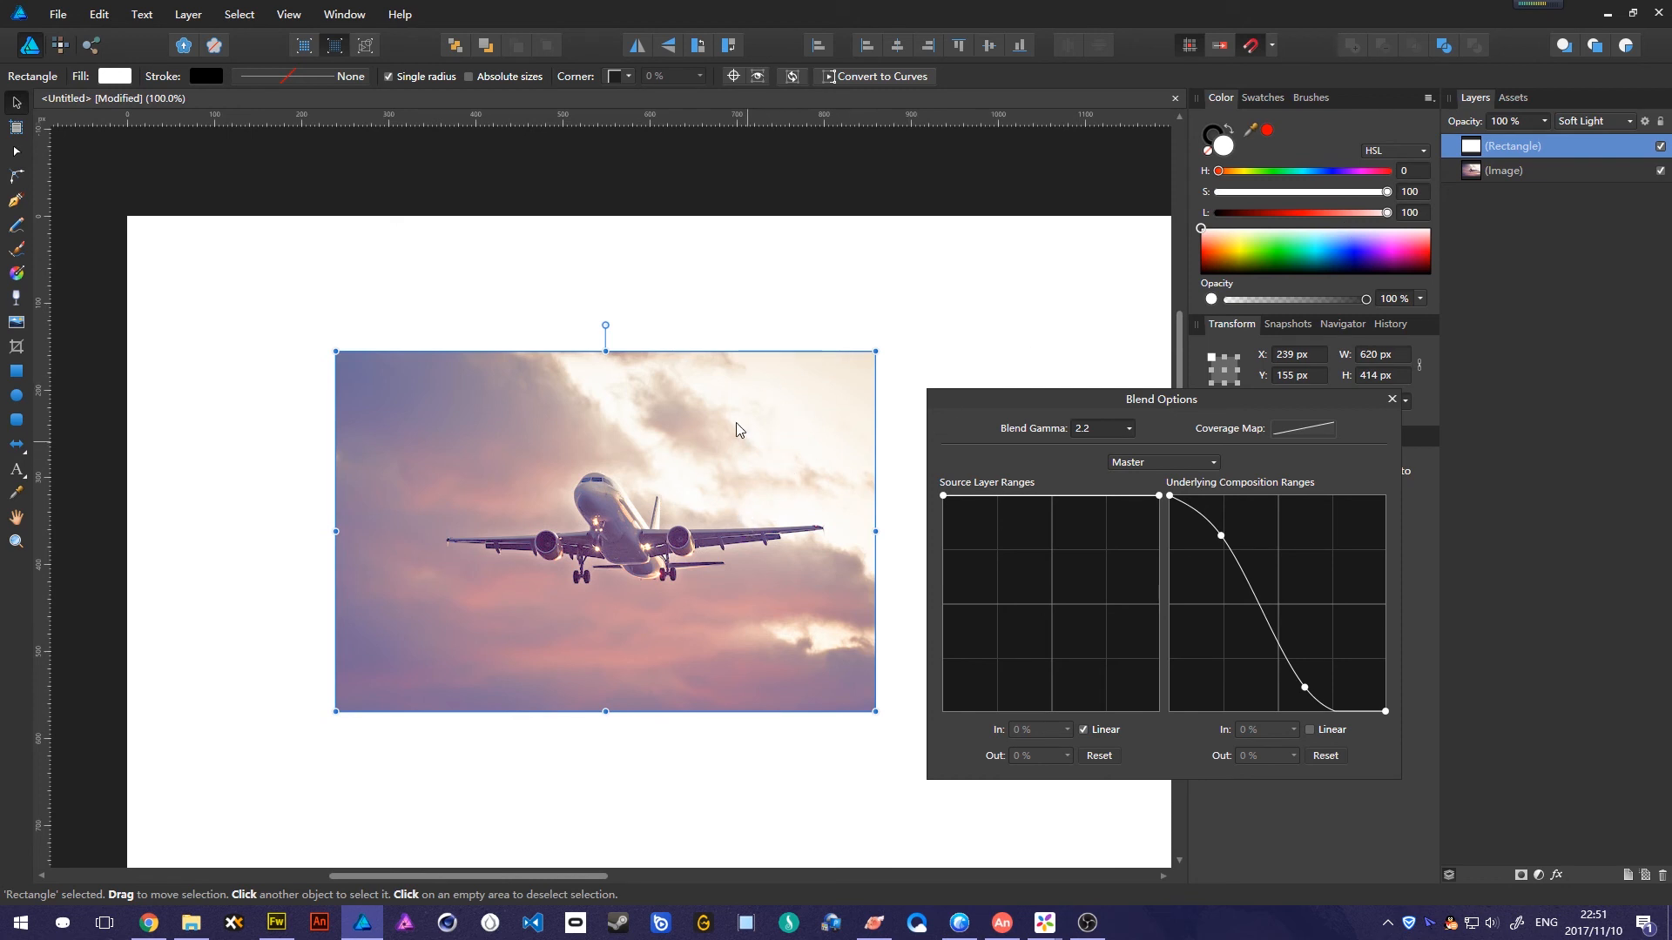
pyautogui.moveTo(786, 405)
pyautogui.mouseDown()
pyautogui.moveTo(714, 515)
pyautogui.moveTo(791, 413)
pyautogui.mouseUp()
# Set the white rectangle's blend mode to Overlay.
pyautogui.click(1606, 122)
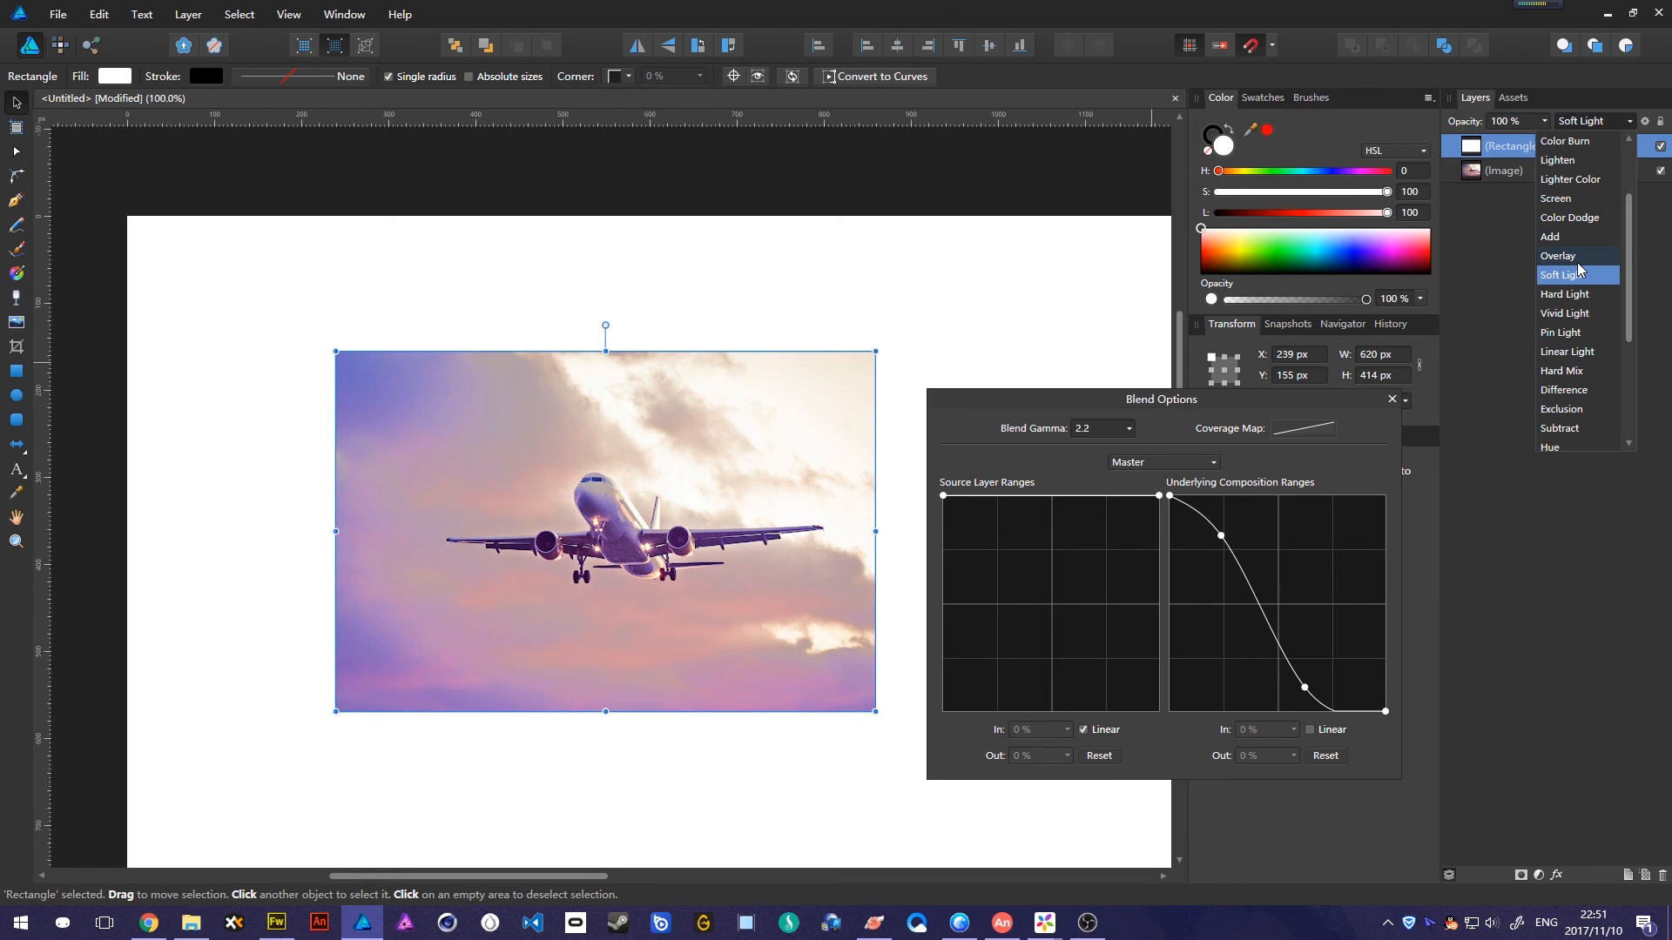
pyautogui.click(1580, 258)
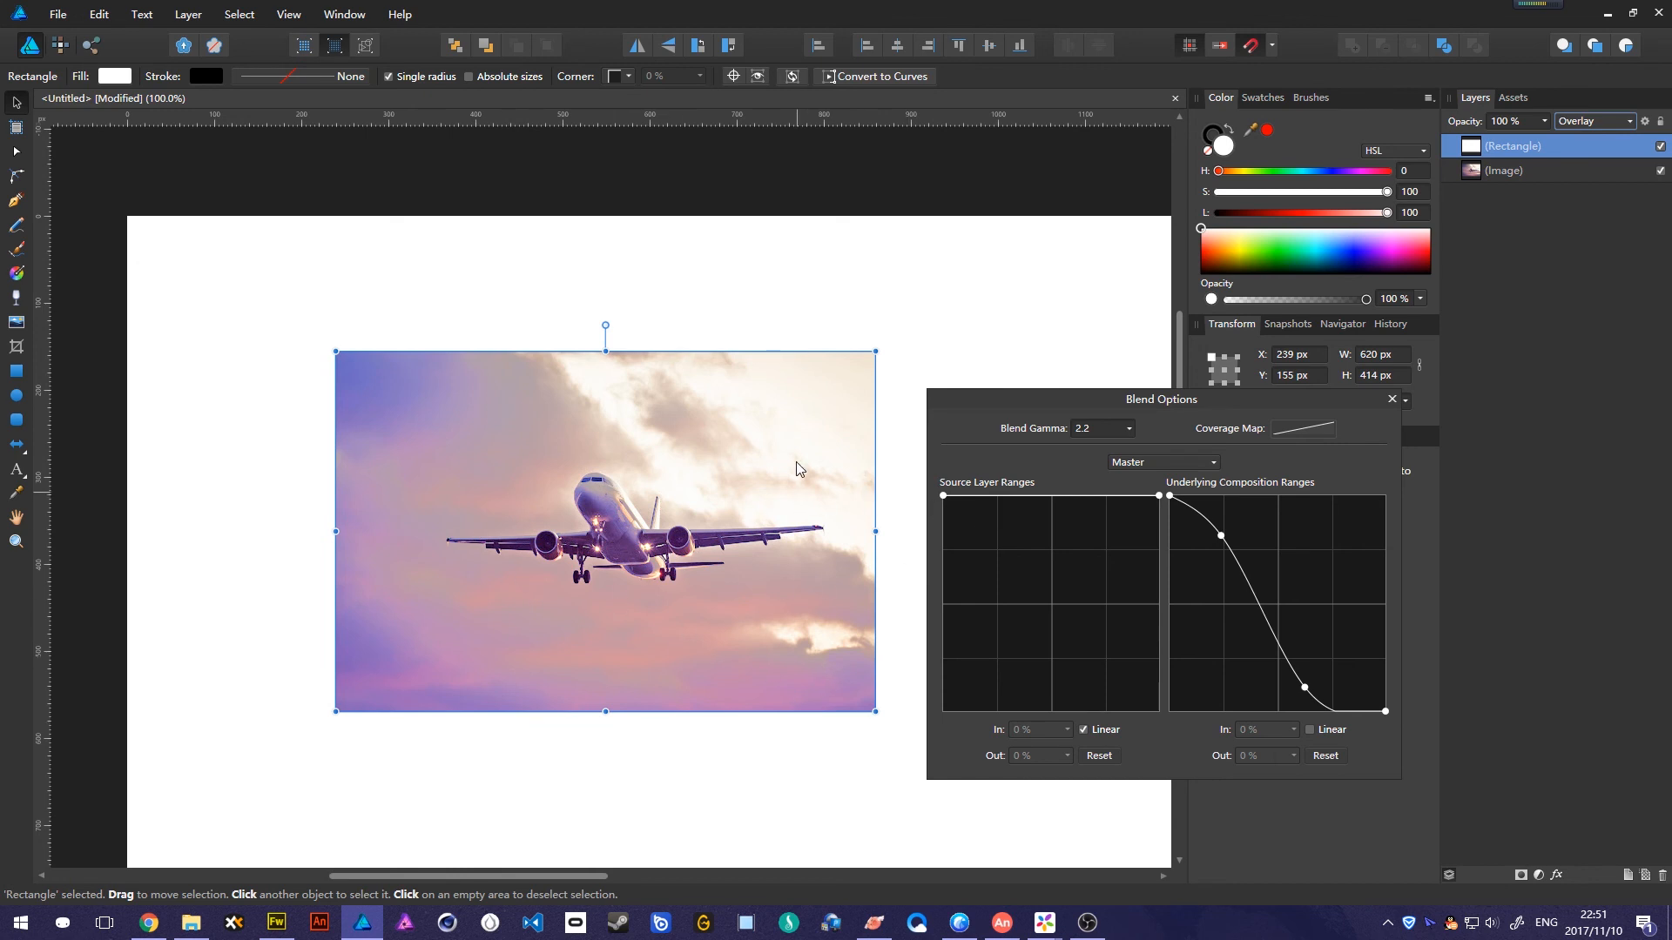
pyautogui.moveTo(788, 416)
pyautogui.mouseDown()
pyautogui.moveTo(552, 512)
pyautogui.moveTo(786, 417)
pyautogui.mouseUp()
# Reset the white rectangle's Underlying Composition Ranges to compare the photo, then undo the reset.
pyautogui.click(1324, 756)
pyautogui.click(831, 329)
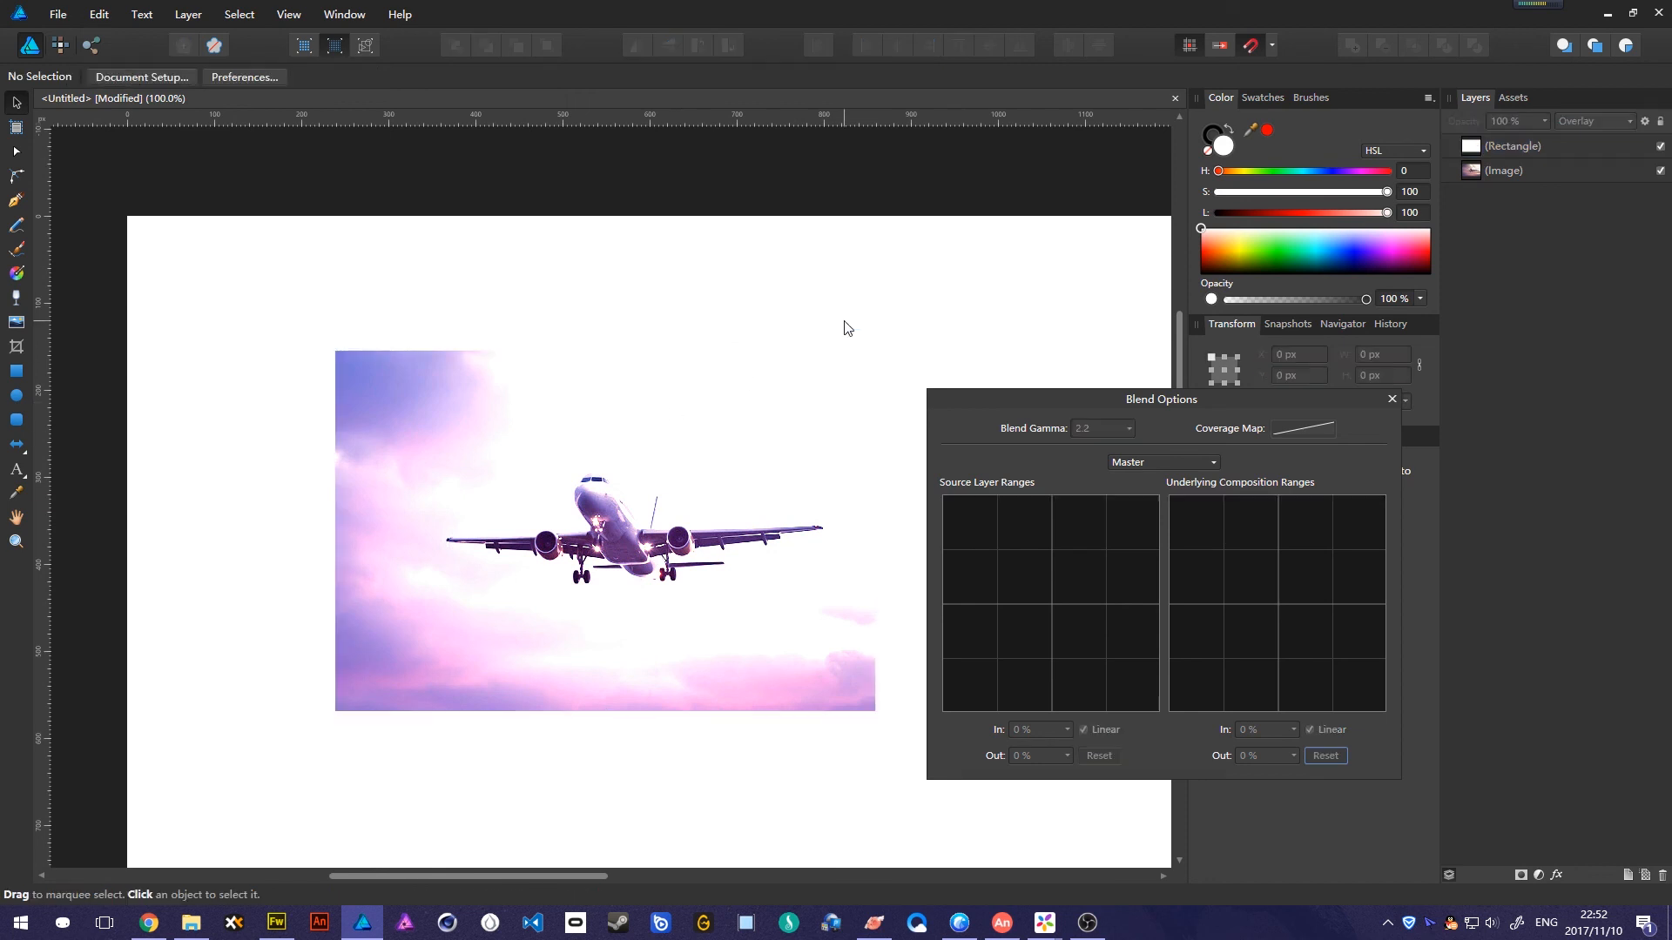
pyautogui.click(651, 529)
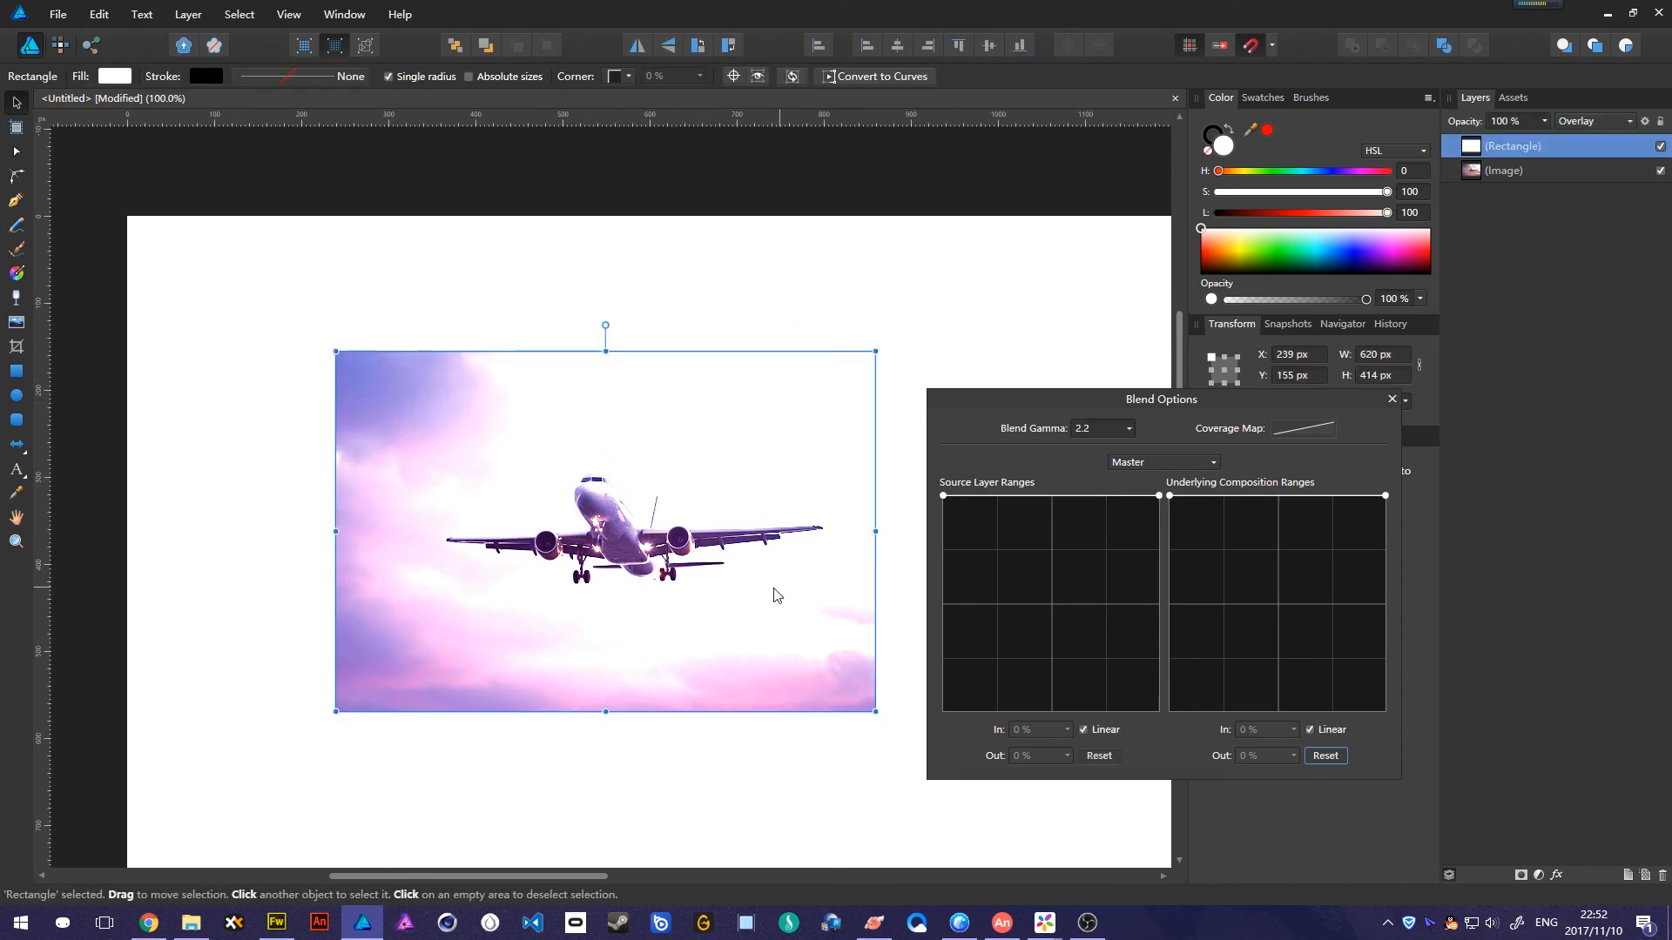
pyautogui.hotkey('ctrl', 'z')
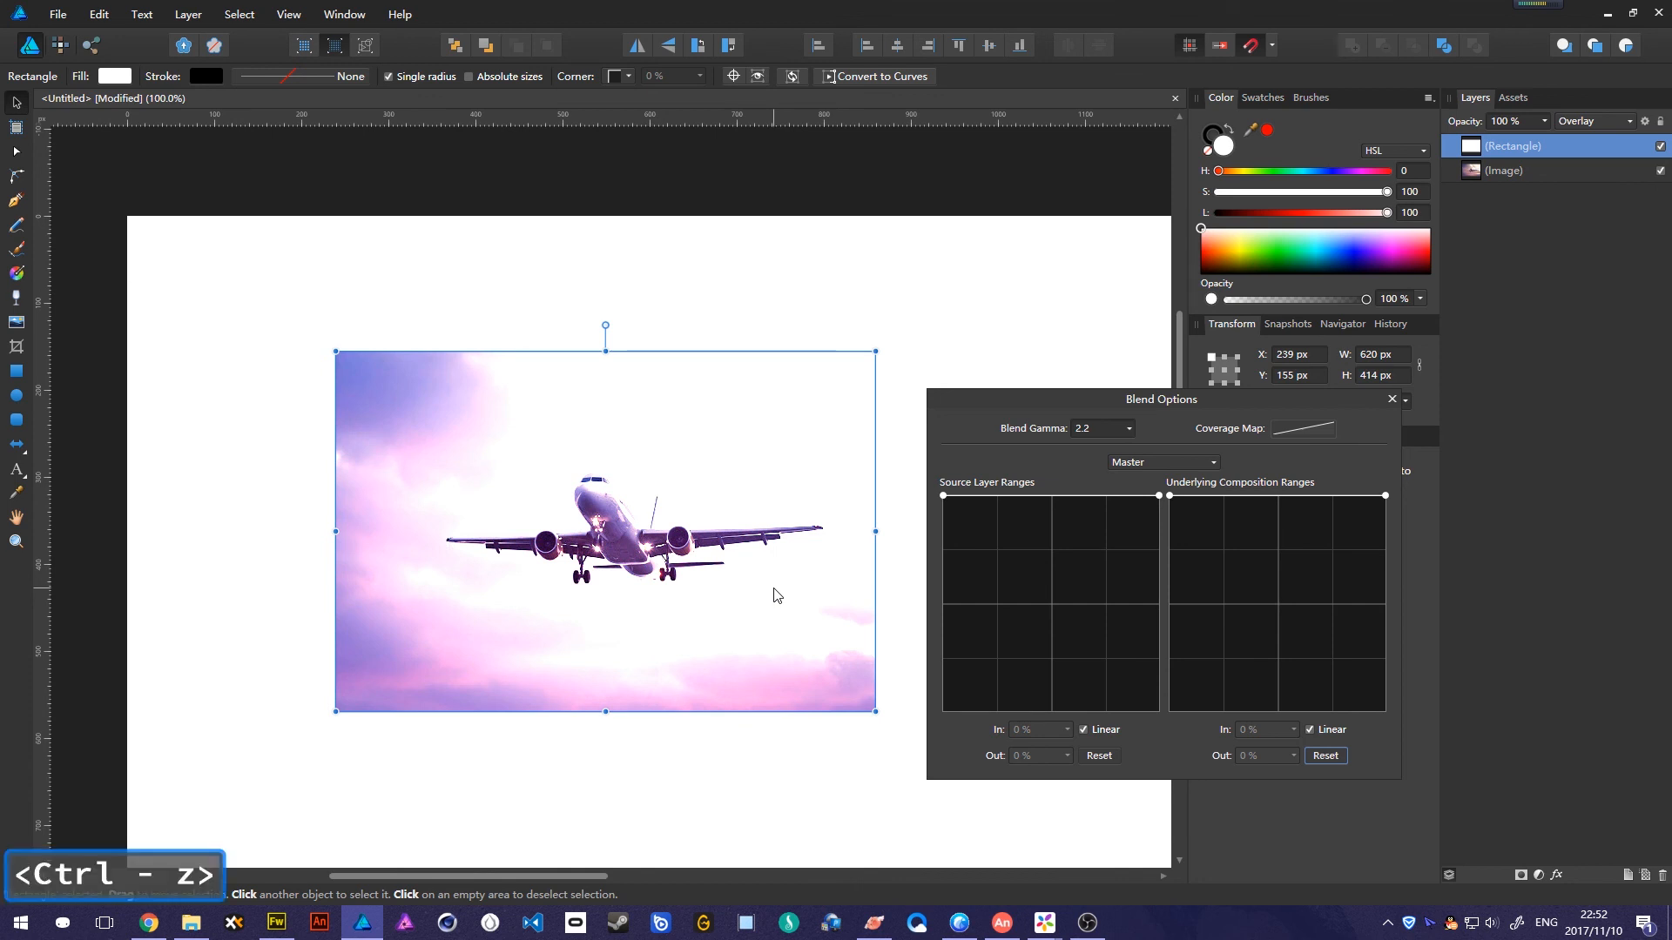
pyautogui.hotkey('ctrl', 'z')
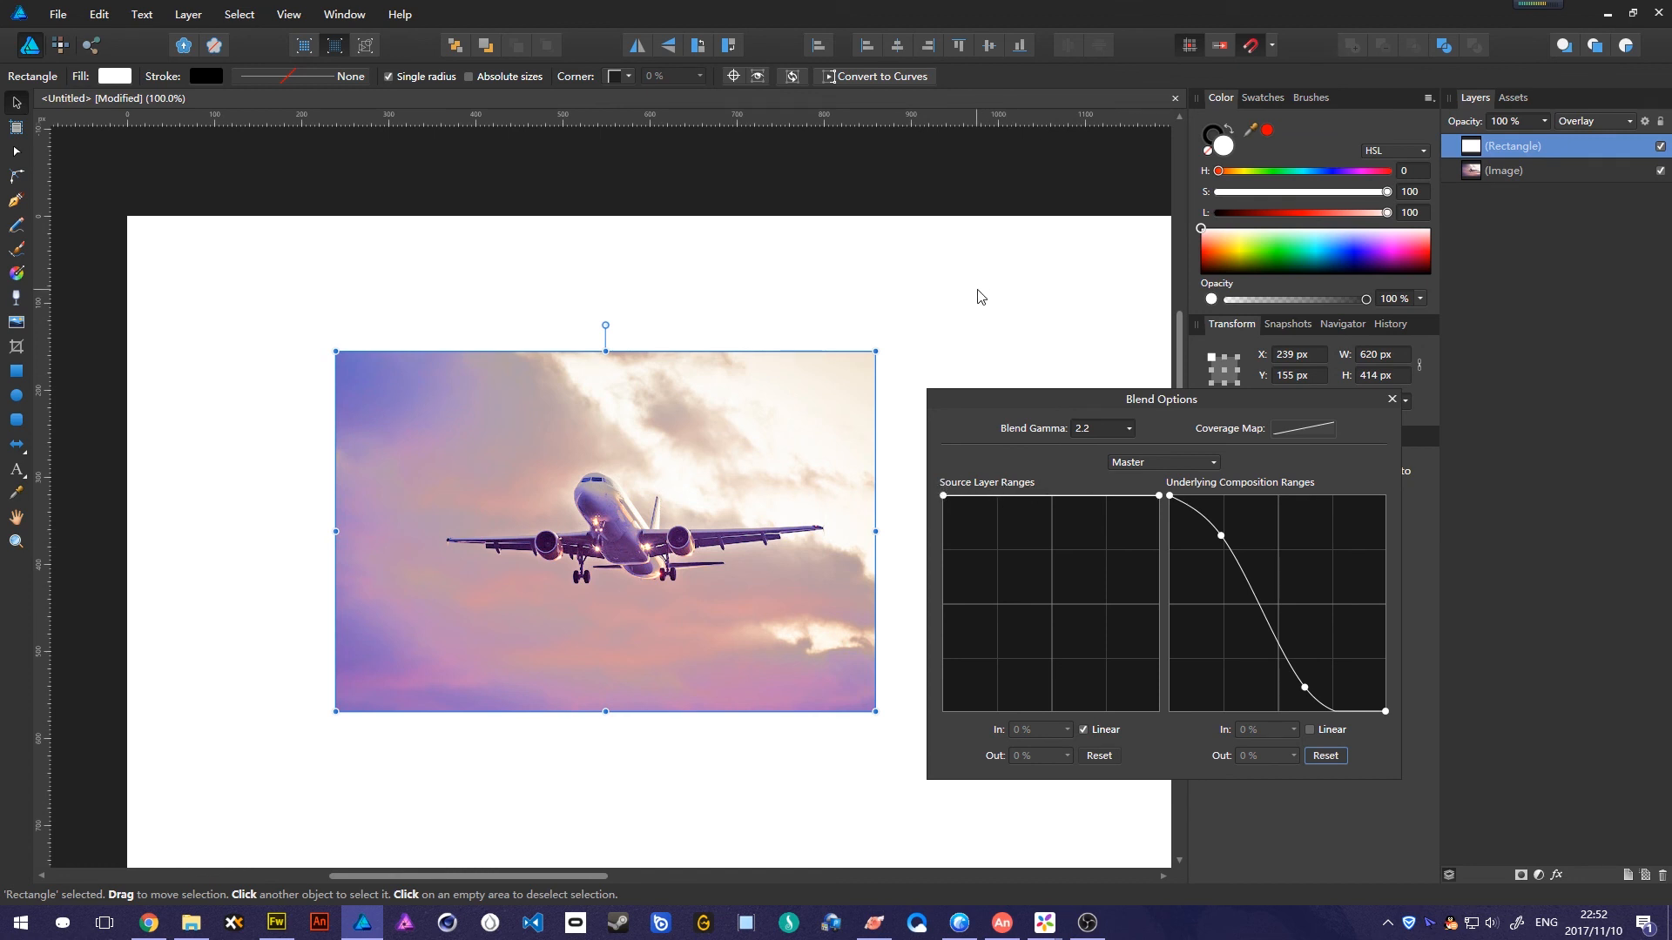
# Close the white rectangle's Blend Options and deselect the rectangle.
pyautogui.moveTo(977, 290); pyautogui.dragTo(1047, 350)
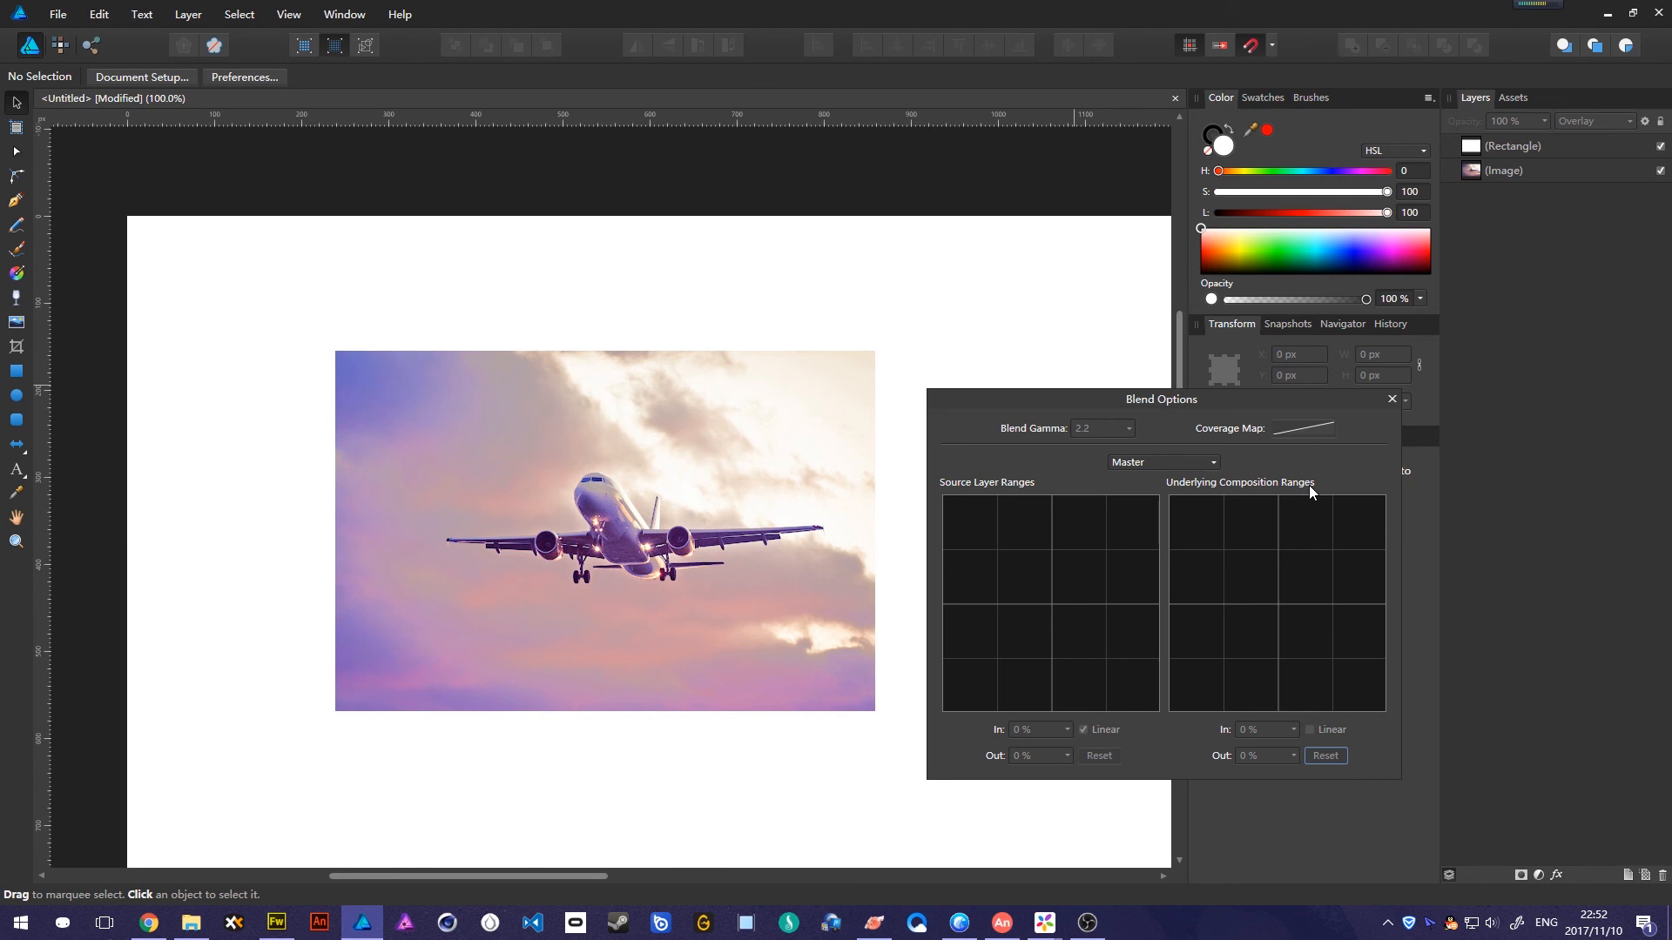
pyautogui.click(535, 507)
pyautogui.moveTo(535, 507)
pyautogui.mouseDown()
pyautogui.moveTo(560, 507)
pyautogui.moveTo(525, 506)
pyautogui.mouseUp()
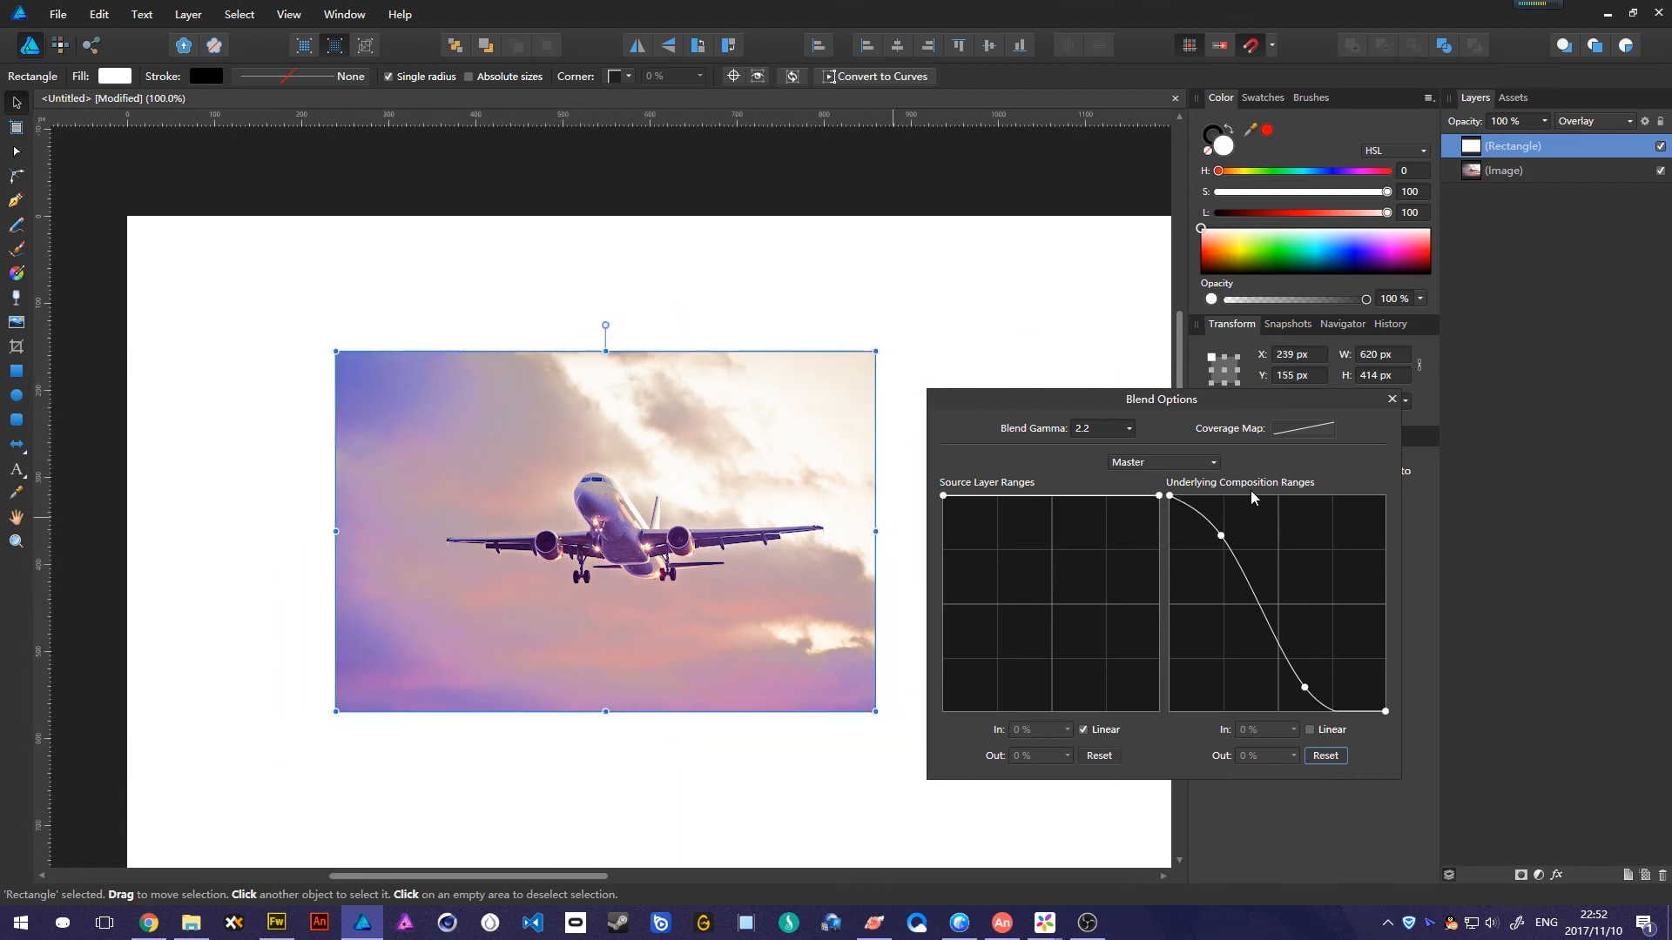
pyautogui.moveTo(1206, 400); pyautogui.dragTo(731, 342)
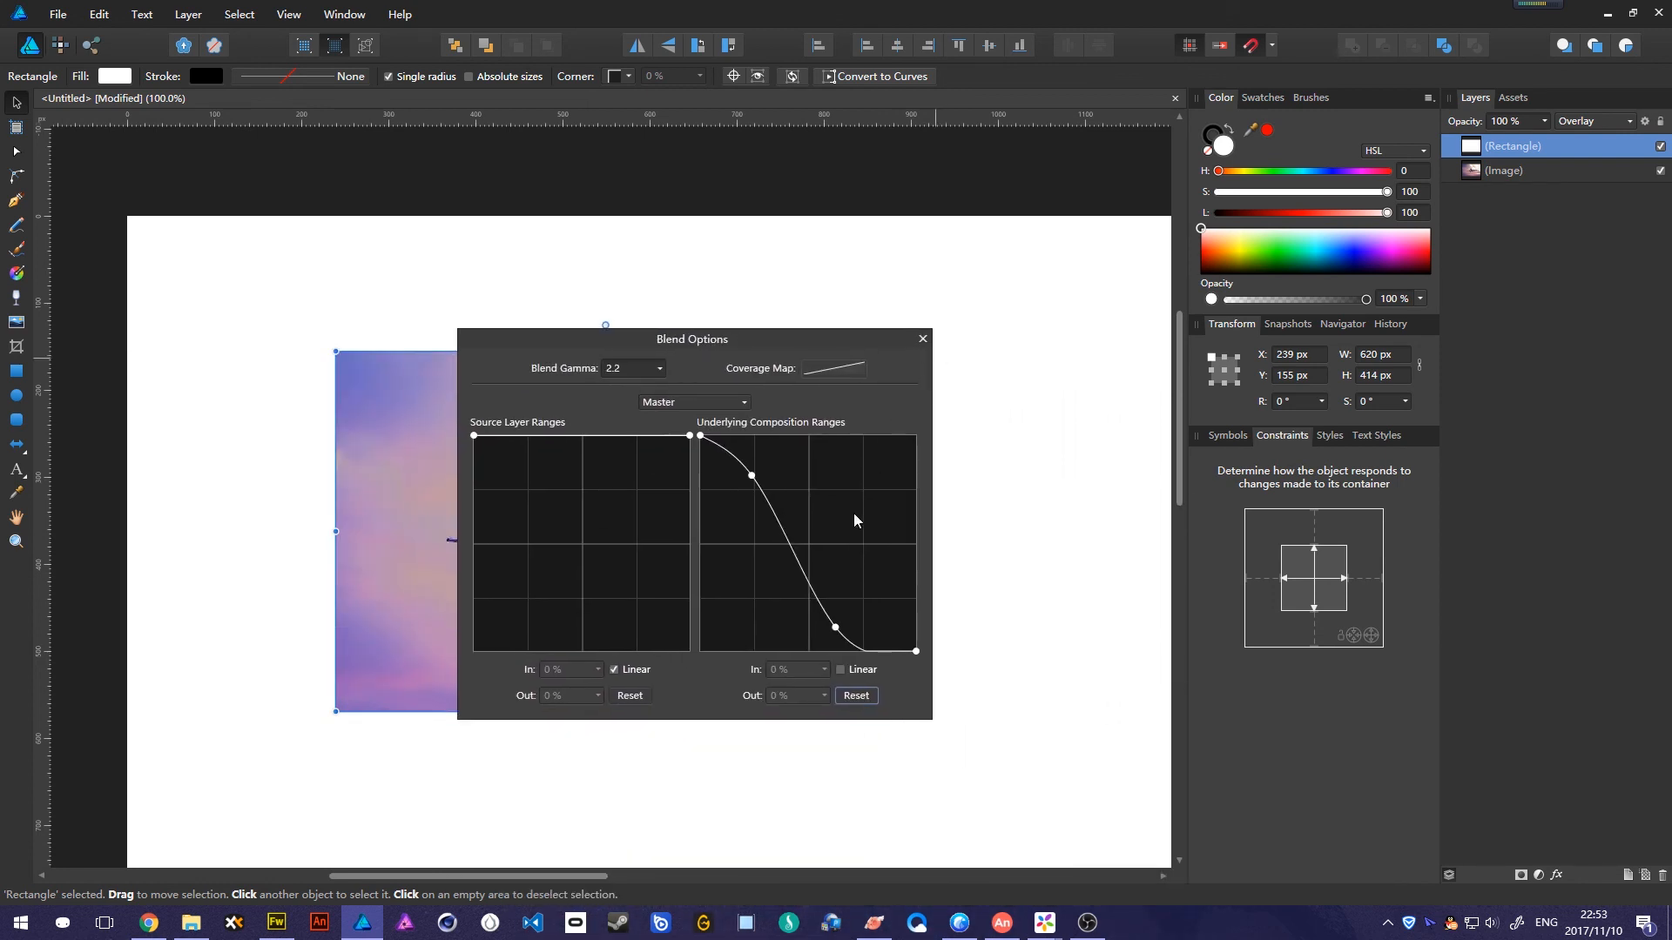
pyautogui.click(923, 339)
pyautogui.moveTo(980, 370); pyautogui.dragTo(1115, 613)
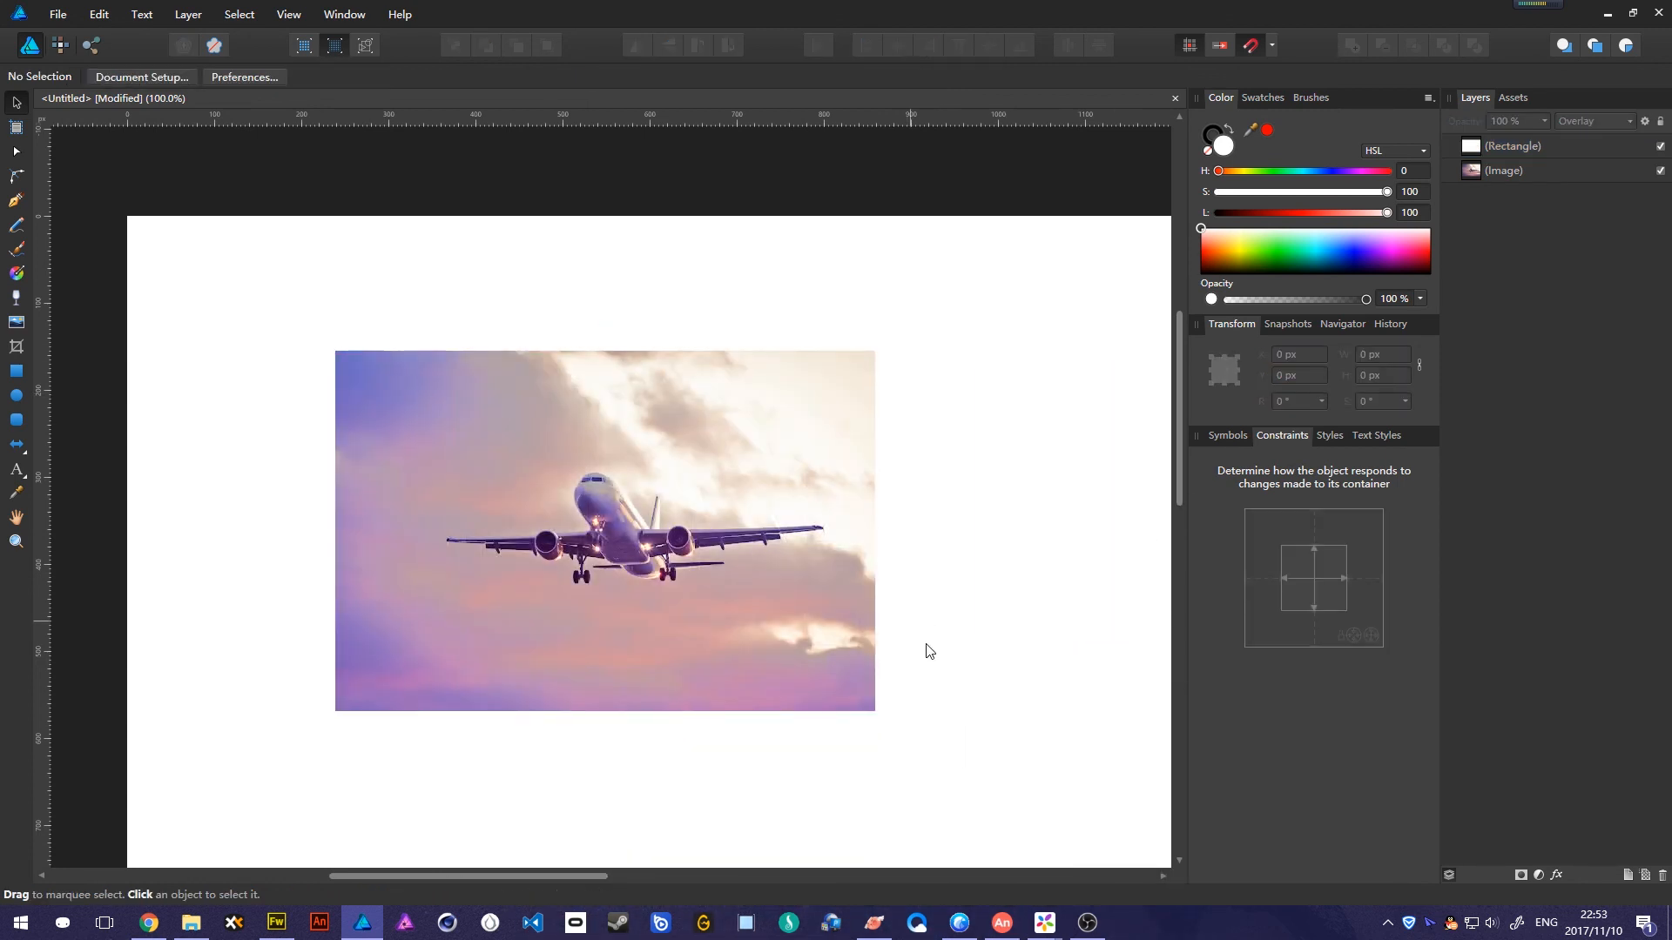